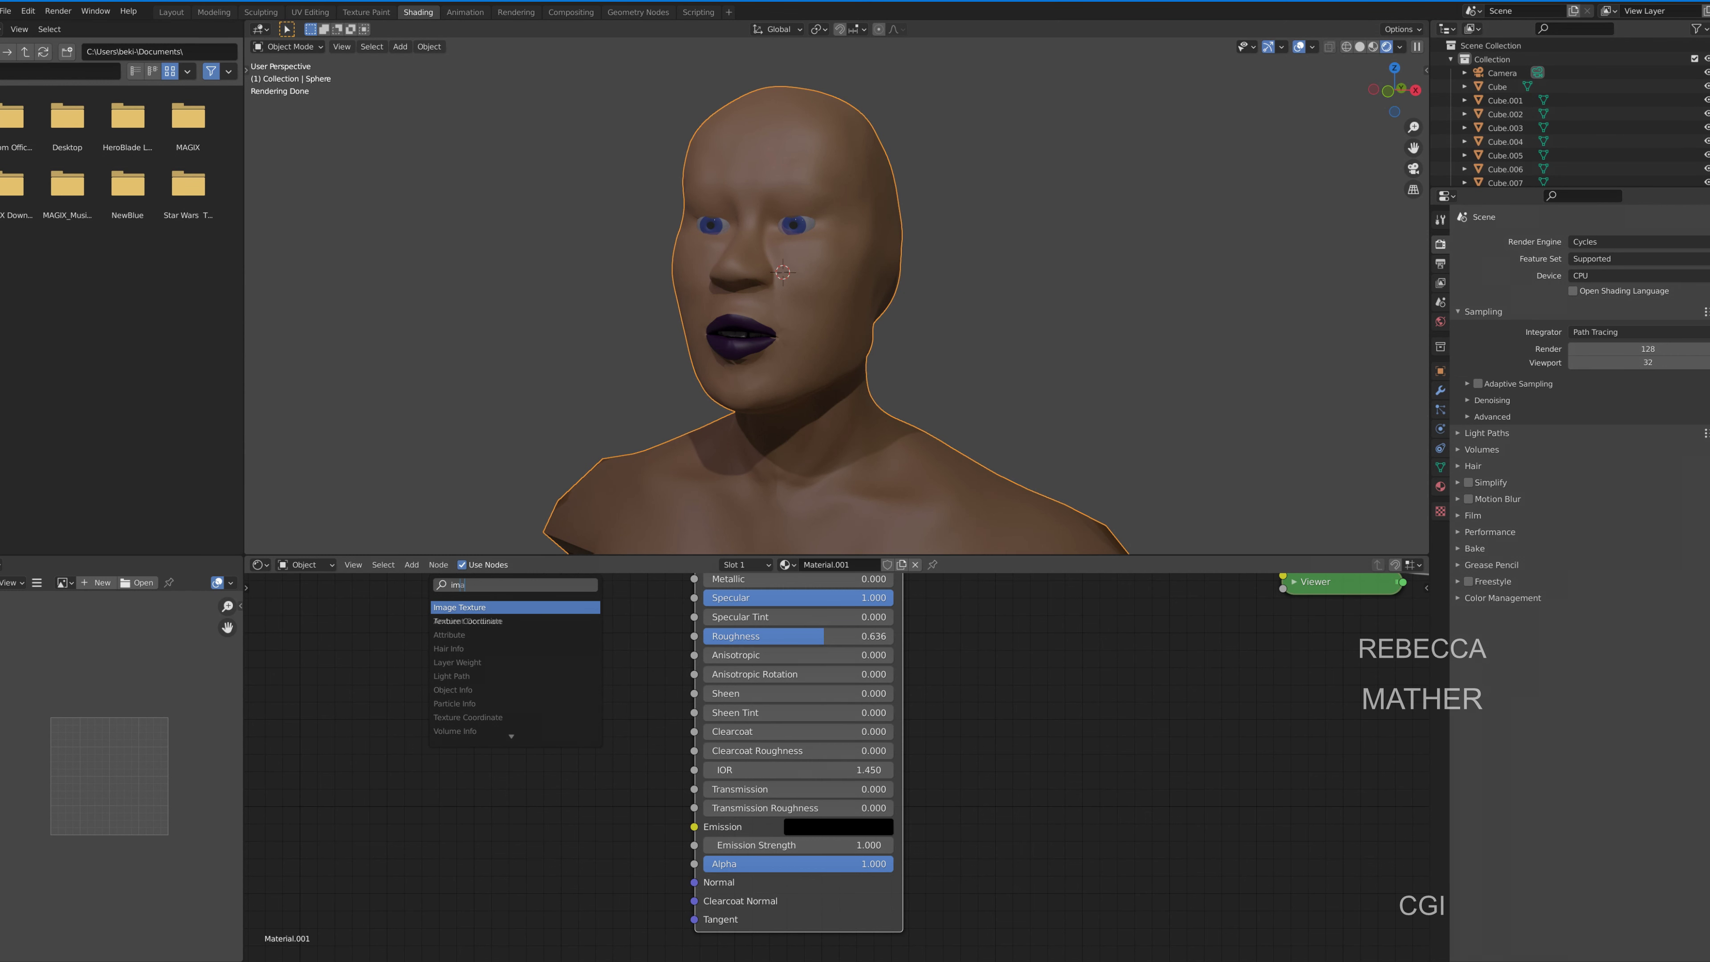
Add an Image Texture node beside Material.001 in the head's shader graph.
{"action": "left_click", "coordinate": [515, 603]}
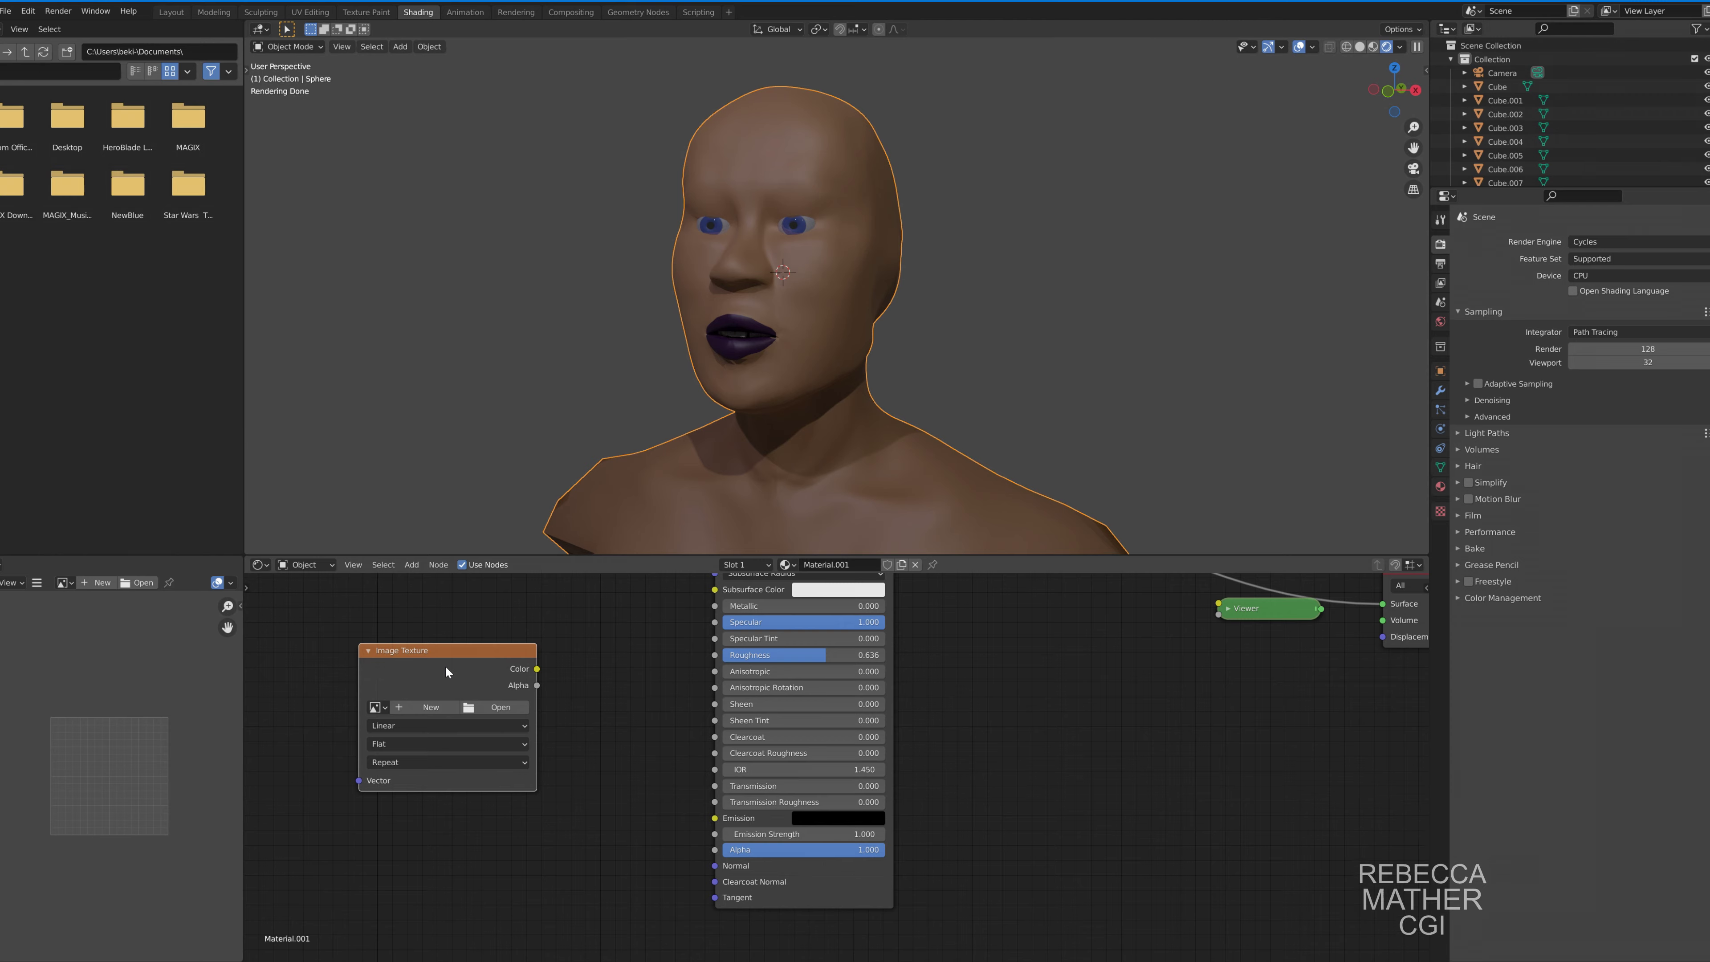
Place the Image Texture node, with a duplicate copy placed below it.
{"action": "left_click", "coordinate": [445, 665]}
{"action": "key", "text": "shift+d"}
{"action": "left_click", "coordinate": [445, 830]}
{"action": "scroll", "coordinate": [612, 730], "scroll_direction": "down", "scroll_amount": 2}
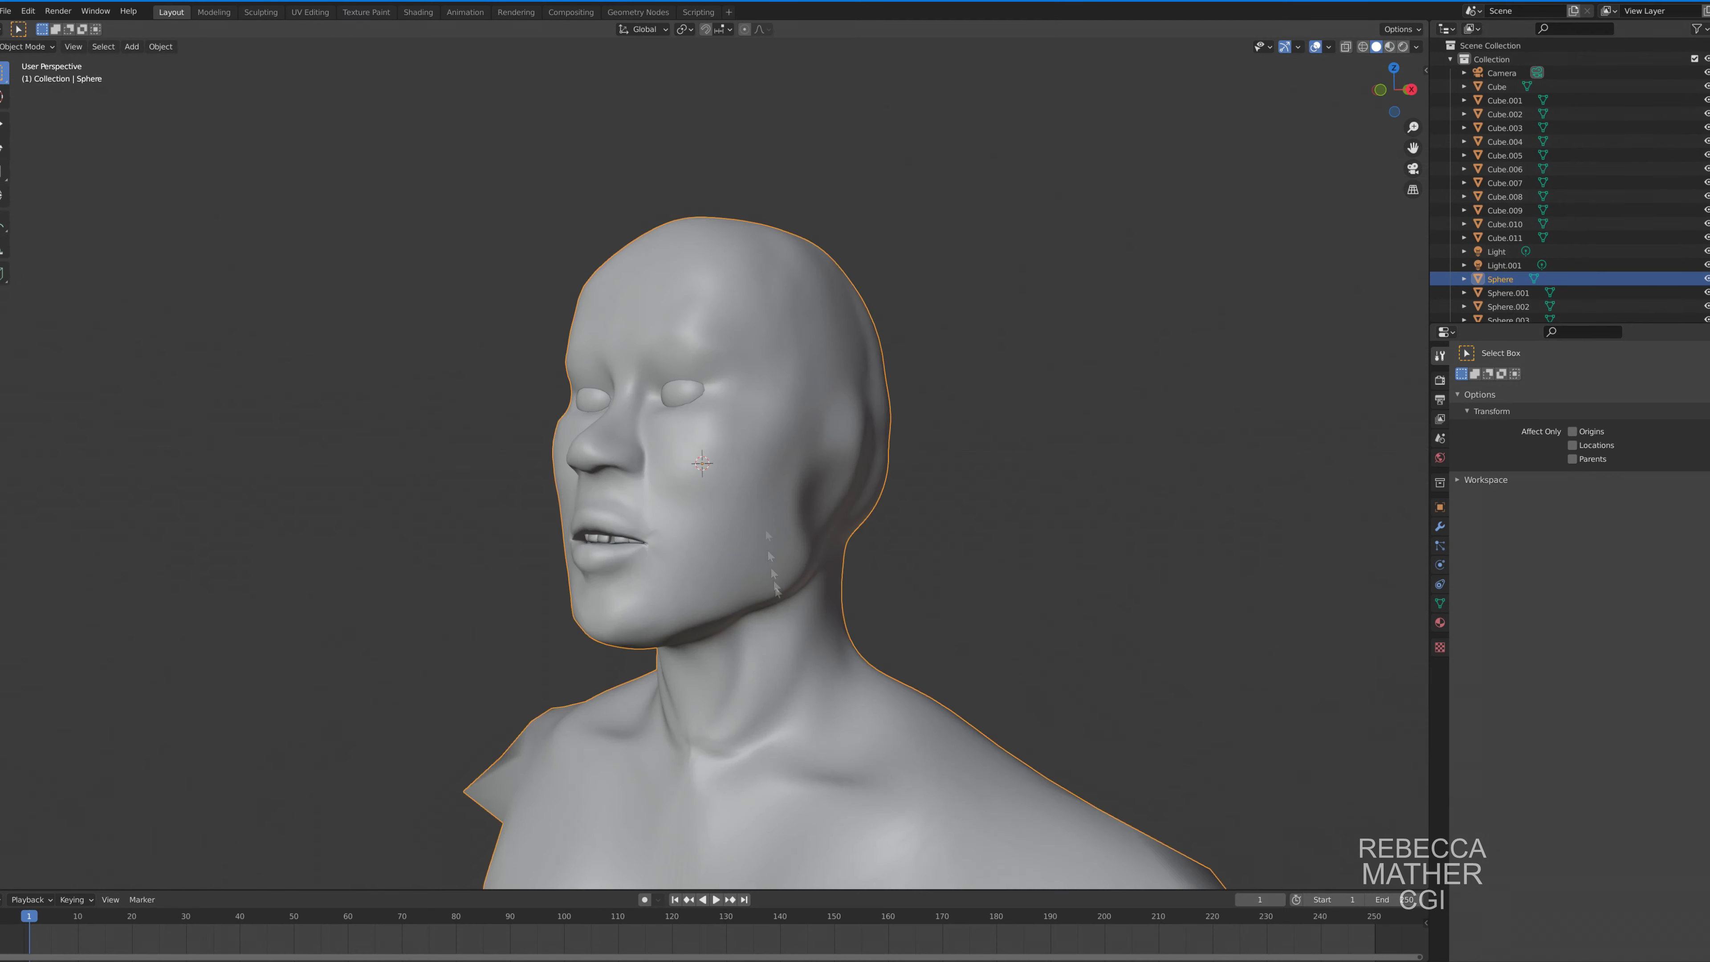
In Edit Mode, select an eye-corner vertex and raise it, finishing with a Z-constrained move.
{"action": "scroll", "coordinate": [778, 589], "scroll_direction": "up", "scroll_amount": 5}
{"action": "key", "text": "Tab"}
{"action": "middle_click_drag", "start_coordinate": [778, 589], "coordinate": [534, 402]}
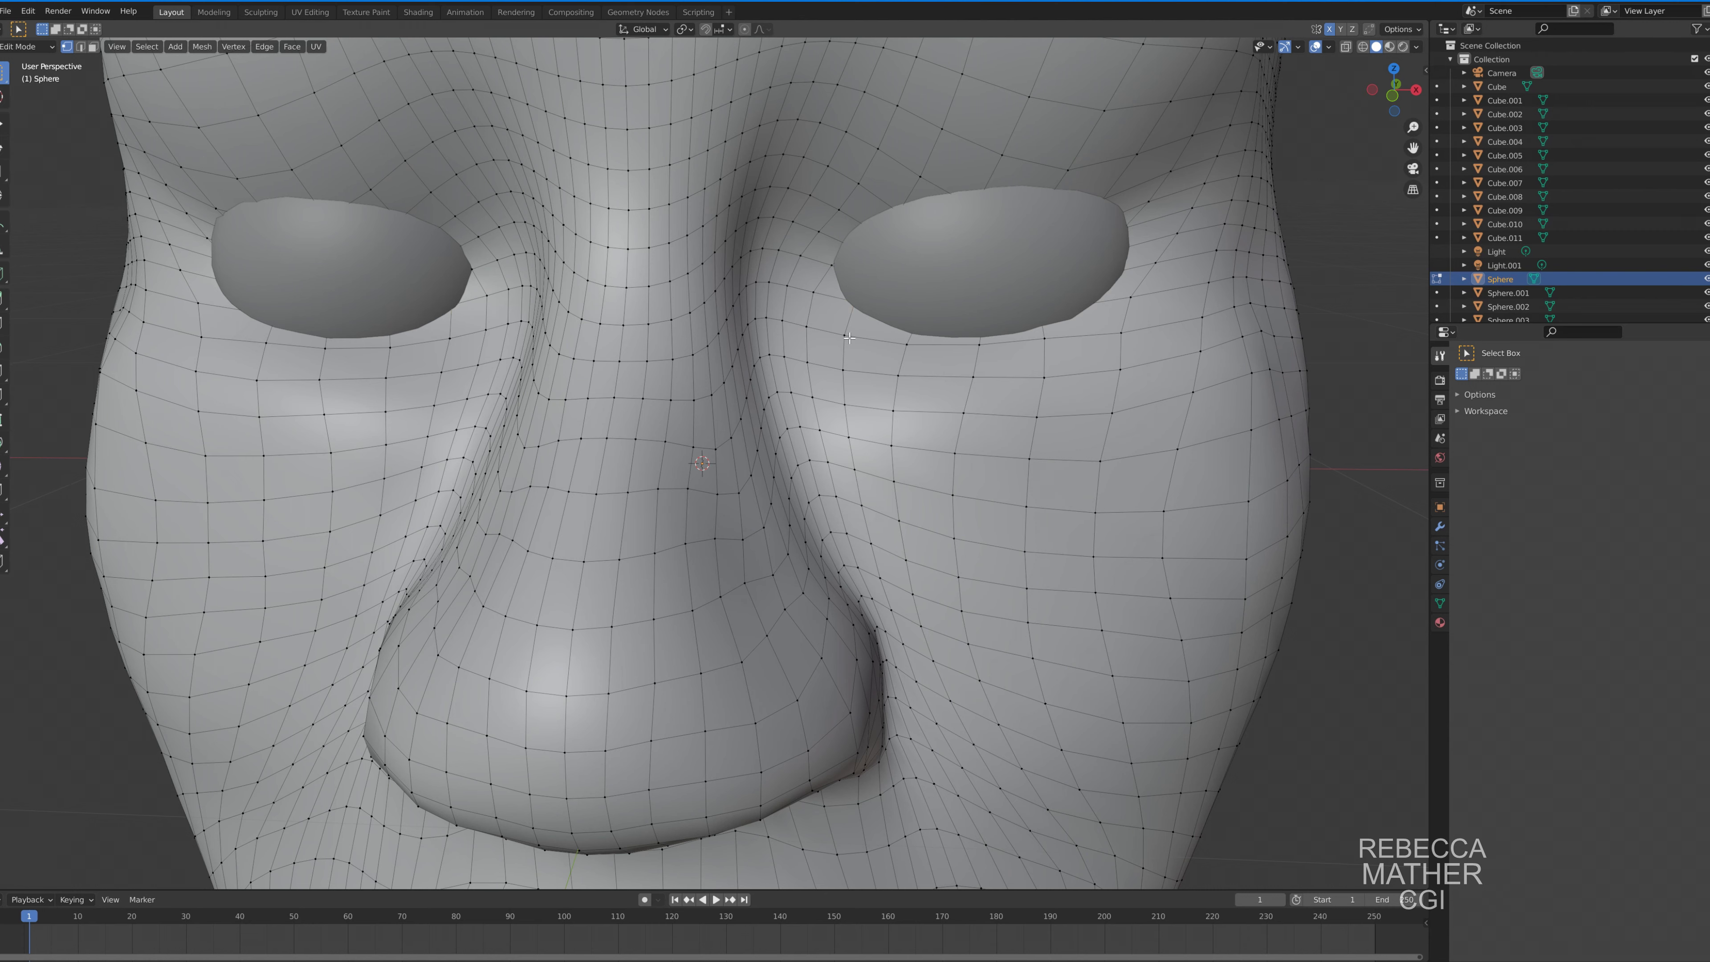
{"action": "left_click", "coordinate": [813, 292]}
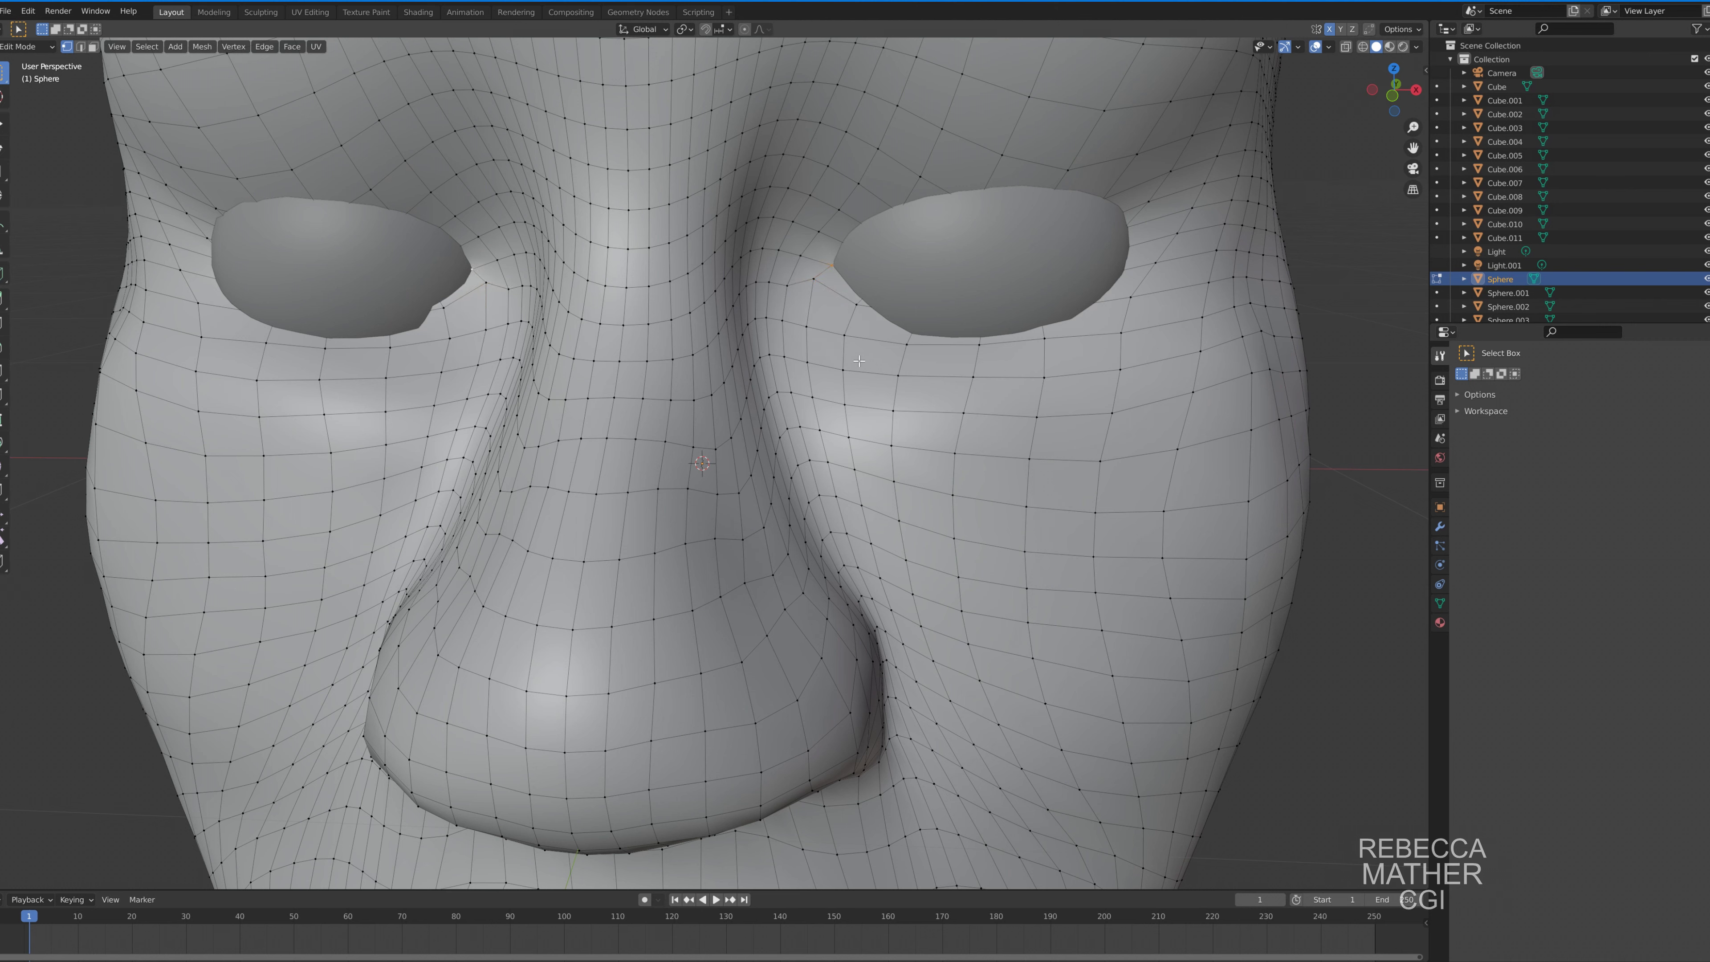
{"action": "key", "text": "g"}
{"action": "left_click", "coordinate": [863, 274]}
{"action": "key", "text": "g"}
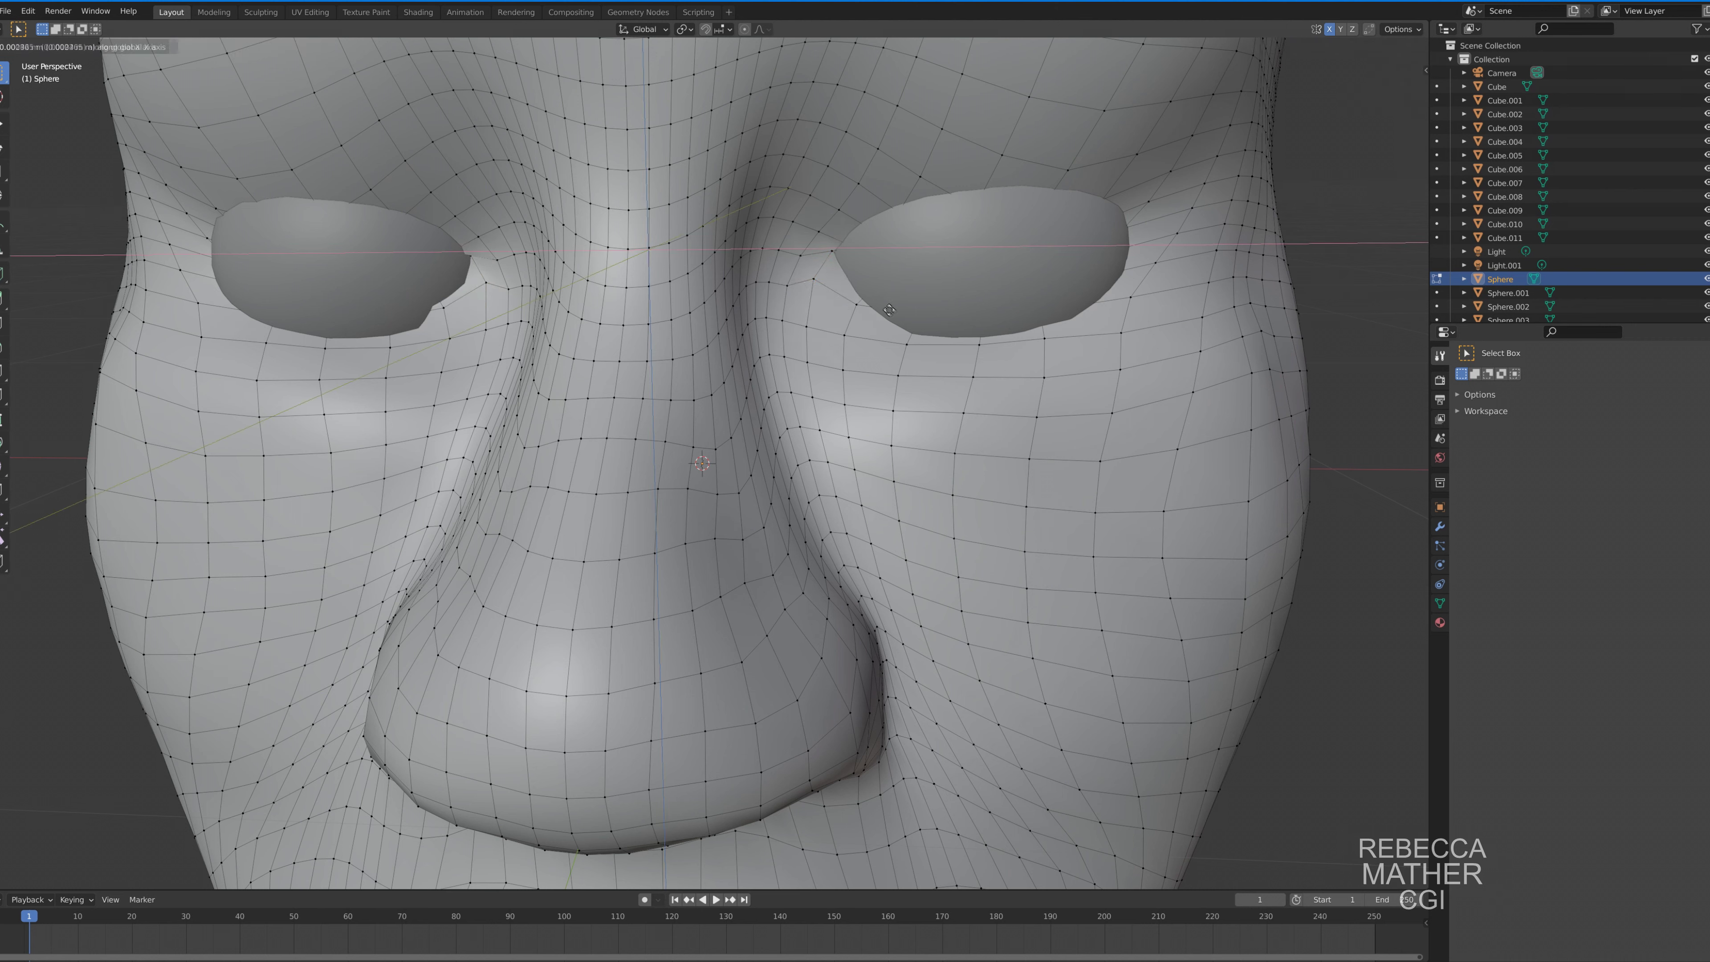
{"action": "left_click", "coordinate": [855, 256]}
{"action": "key", "text": "g"}
{"action": "key", "text": "z"}
{"action": "left_click", "coordinate": [893, 357]}
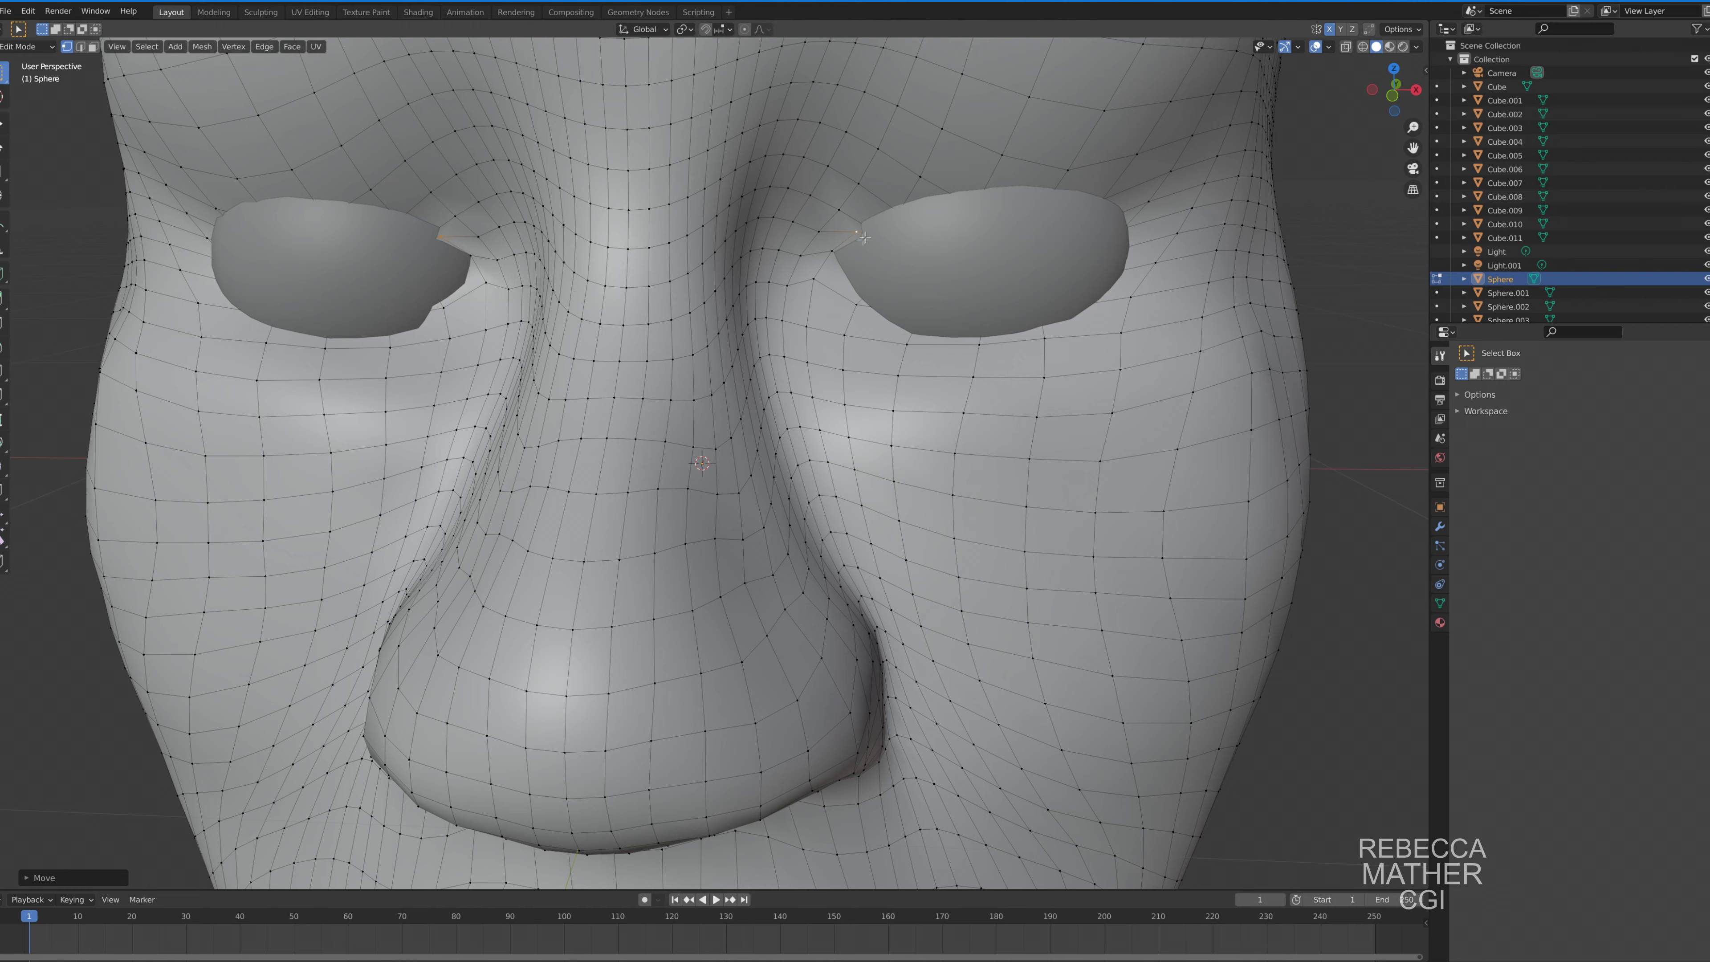
Preview the head in material and wireframe shading, then return to solid shading.
{"action": "left_click", "coordinate": [1390, 46]}
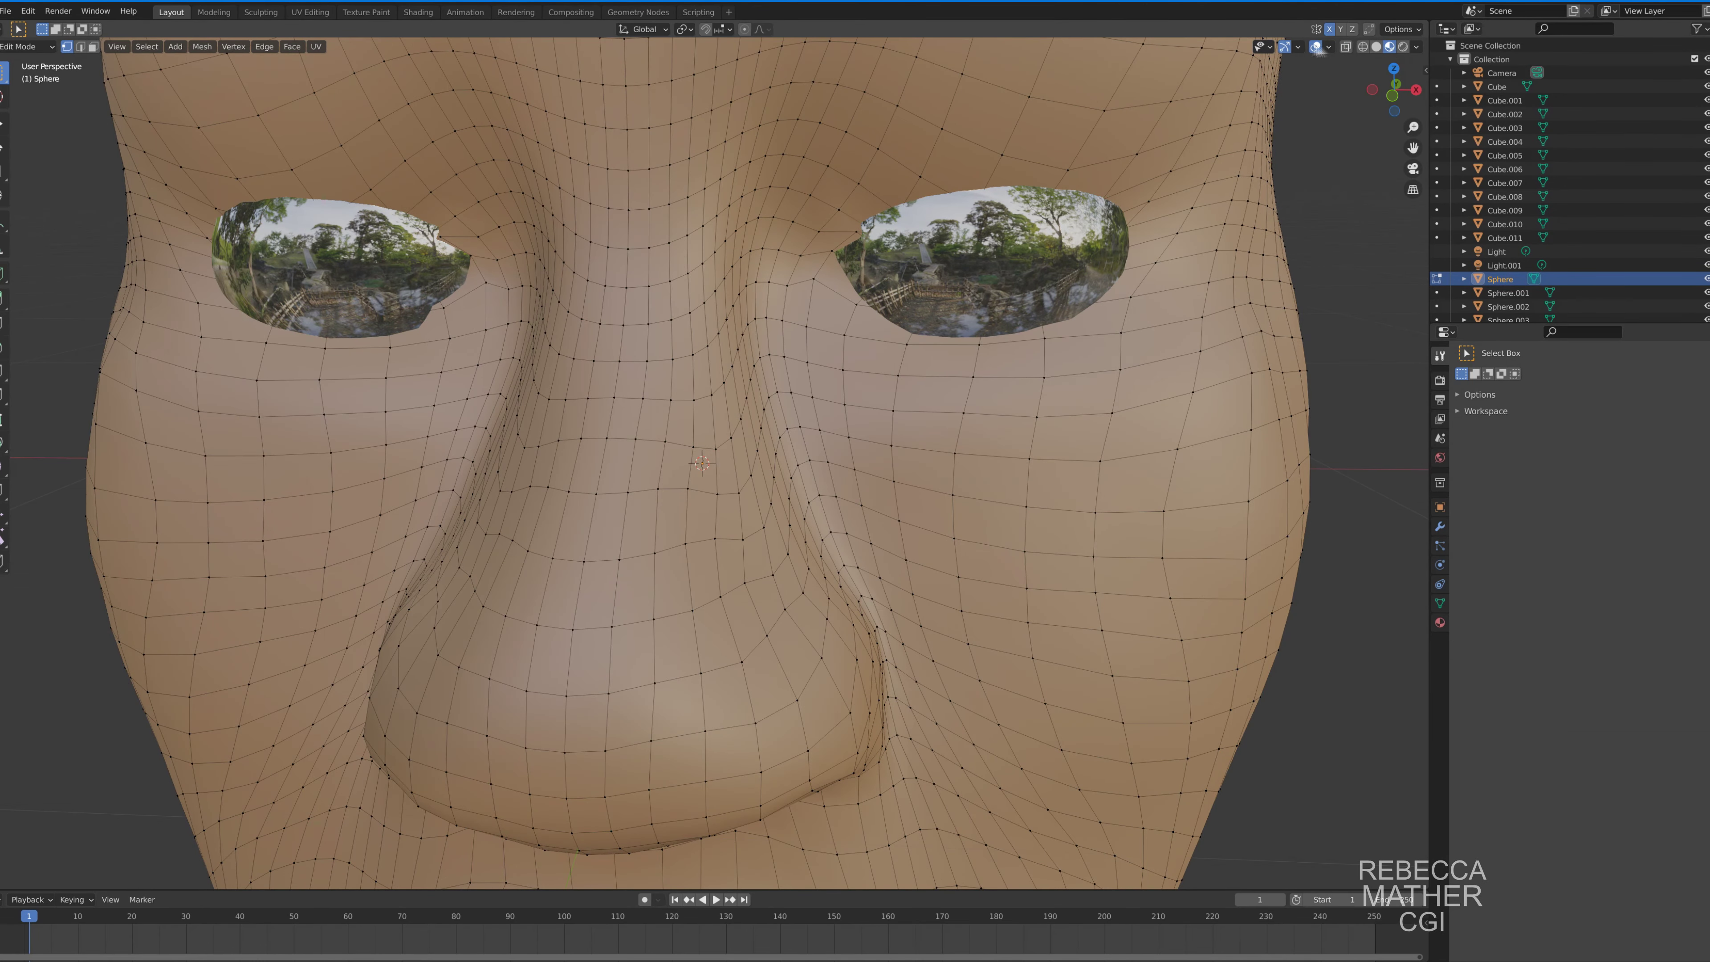
{"action": "left_click", "coordinate": [1363, 47]}
{"action": "scroll", "coordinate": [973, 184], "scroll_direction": "up", "scroll_amount": 4}
{"action": "scroll", "coordinate": [917, 260], "scroll_direction": "down", "scroll_amount": 4}
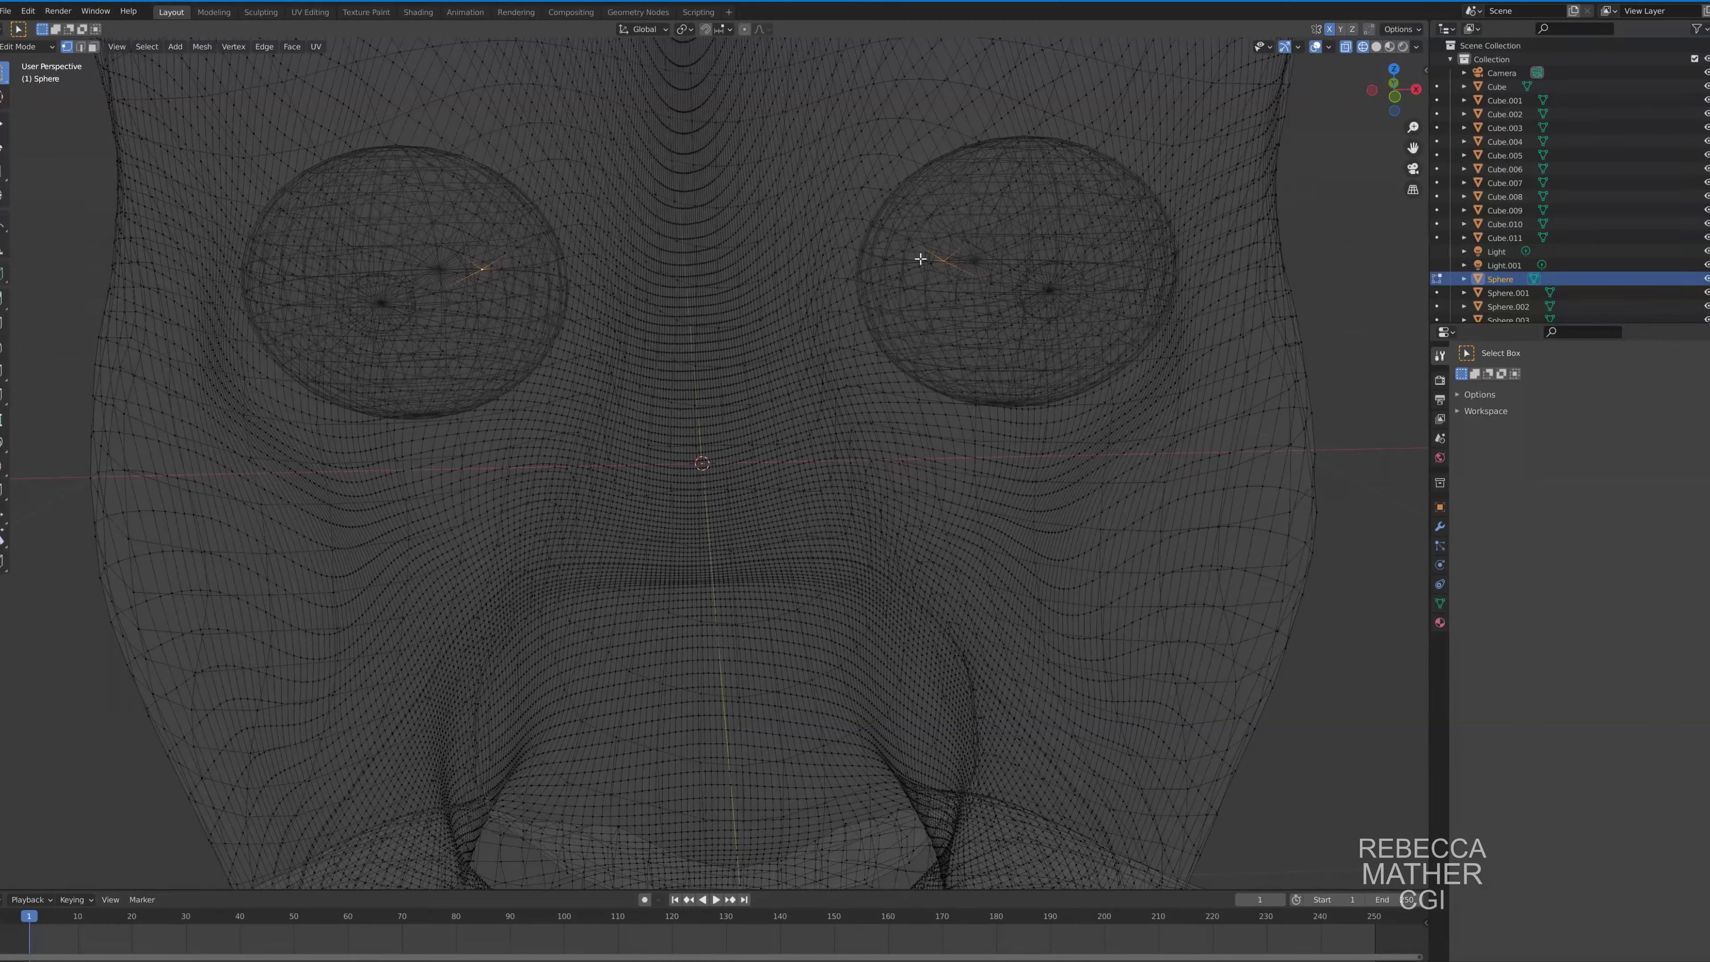
{"action": "left_click", "coordinate": [1376, 46]}
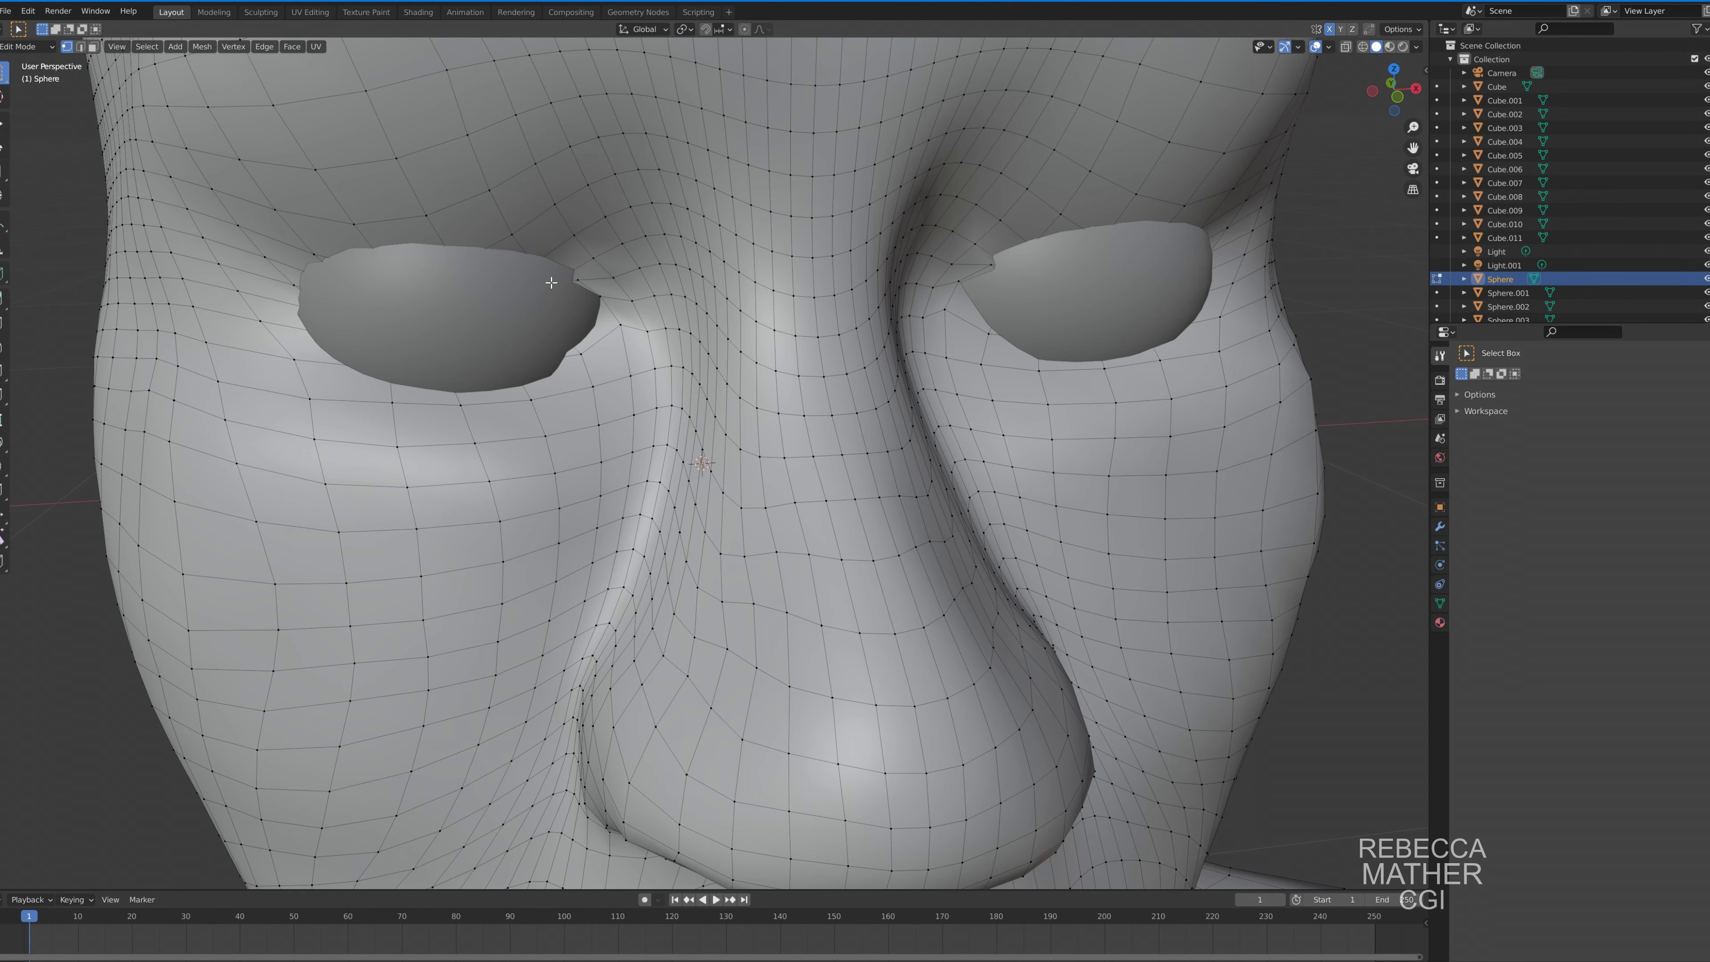
Nudge the eye-corner vertices along Y and freely to curve the upper eyelids.
{"action": "key", "text": "g"}
{"action": "key", "text": "y"}
{"action": "left_click", "coordinate": [1095, 401]}
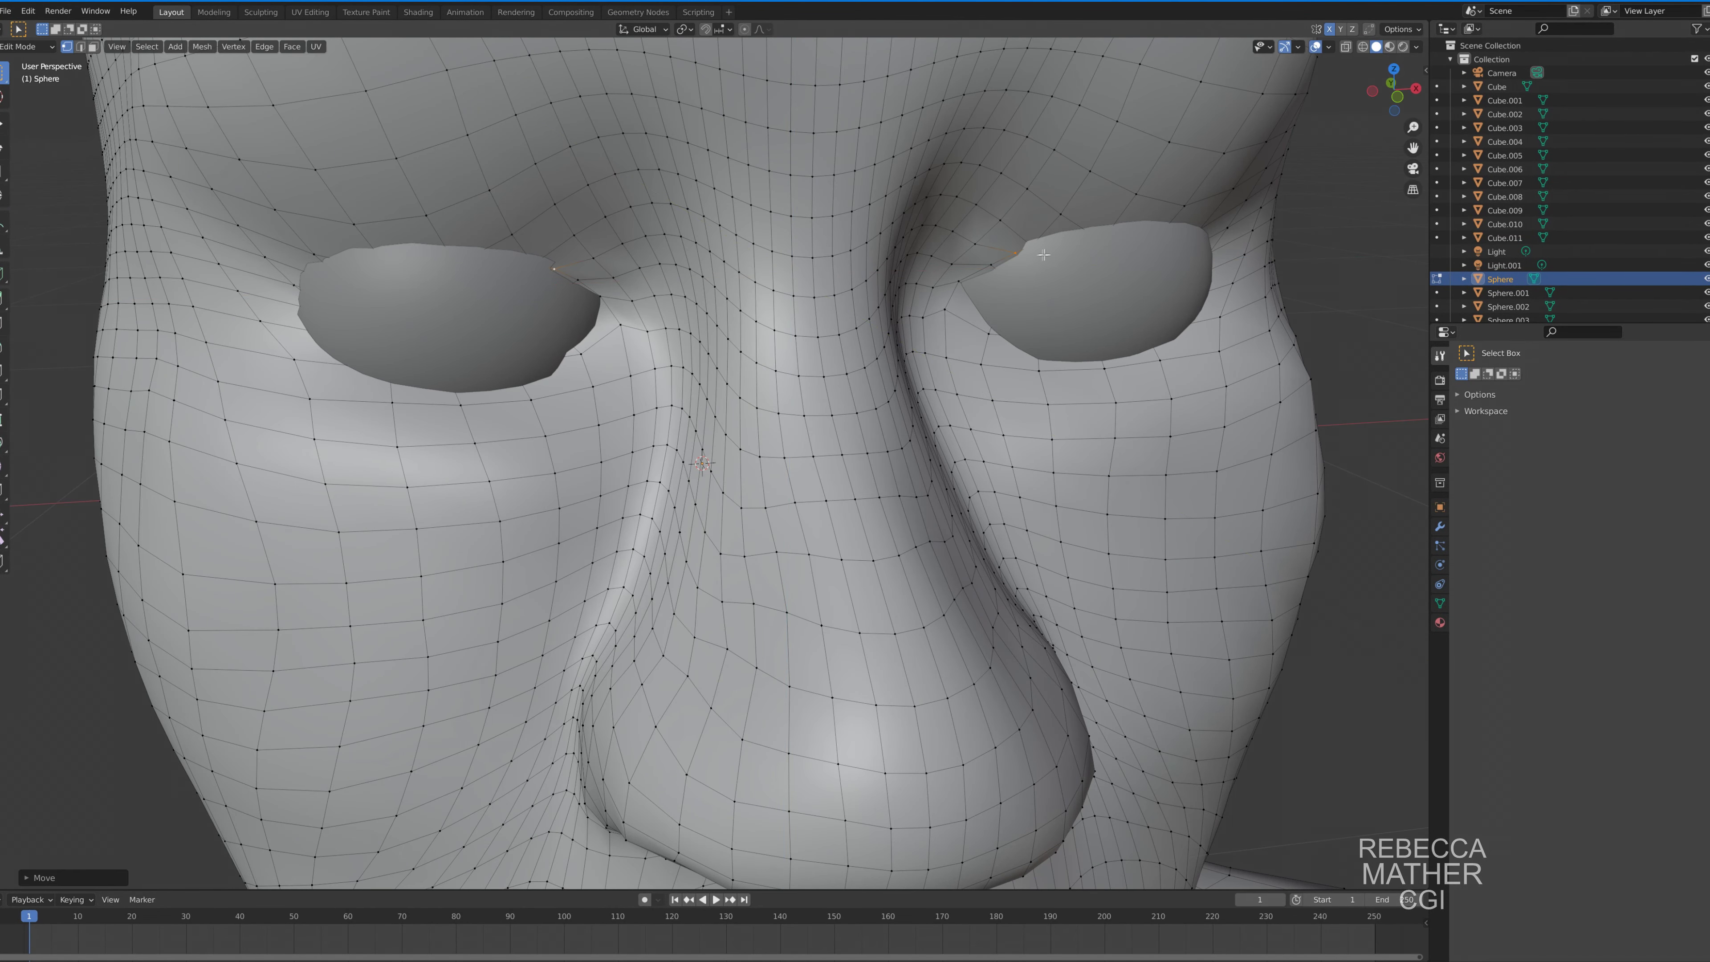
{"action": "key", "text": "g"}
{"action": "left_click", "coordinate": [1091, 428]}
{"action": "key", "text": "g"}
{"action": "left_click", "coordinate": [1075, 349]}
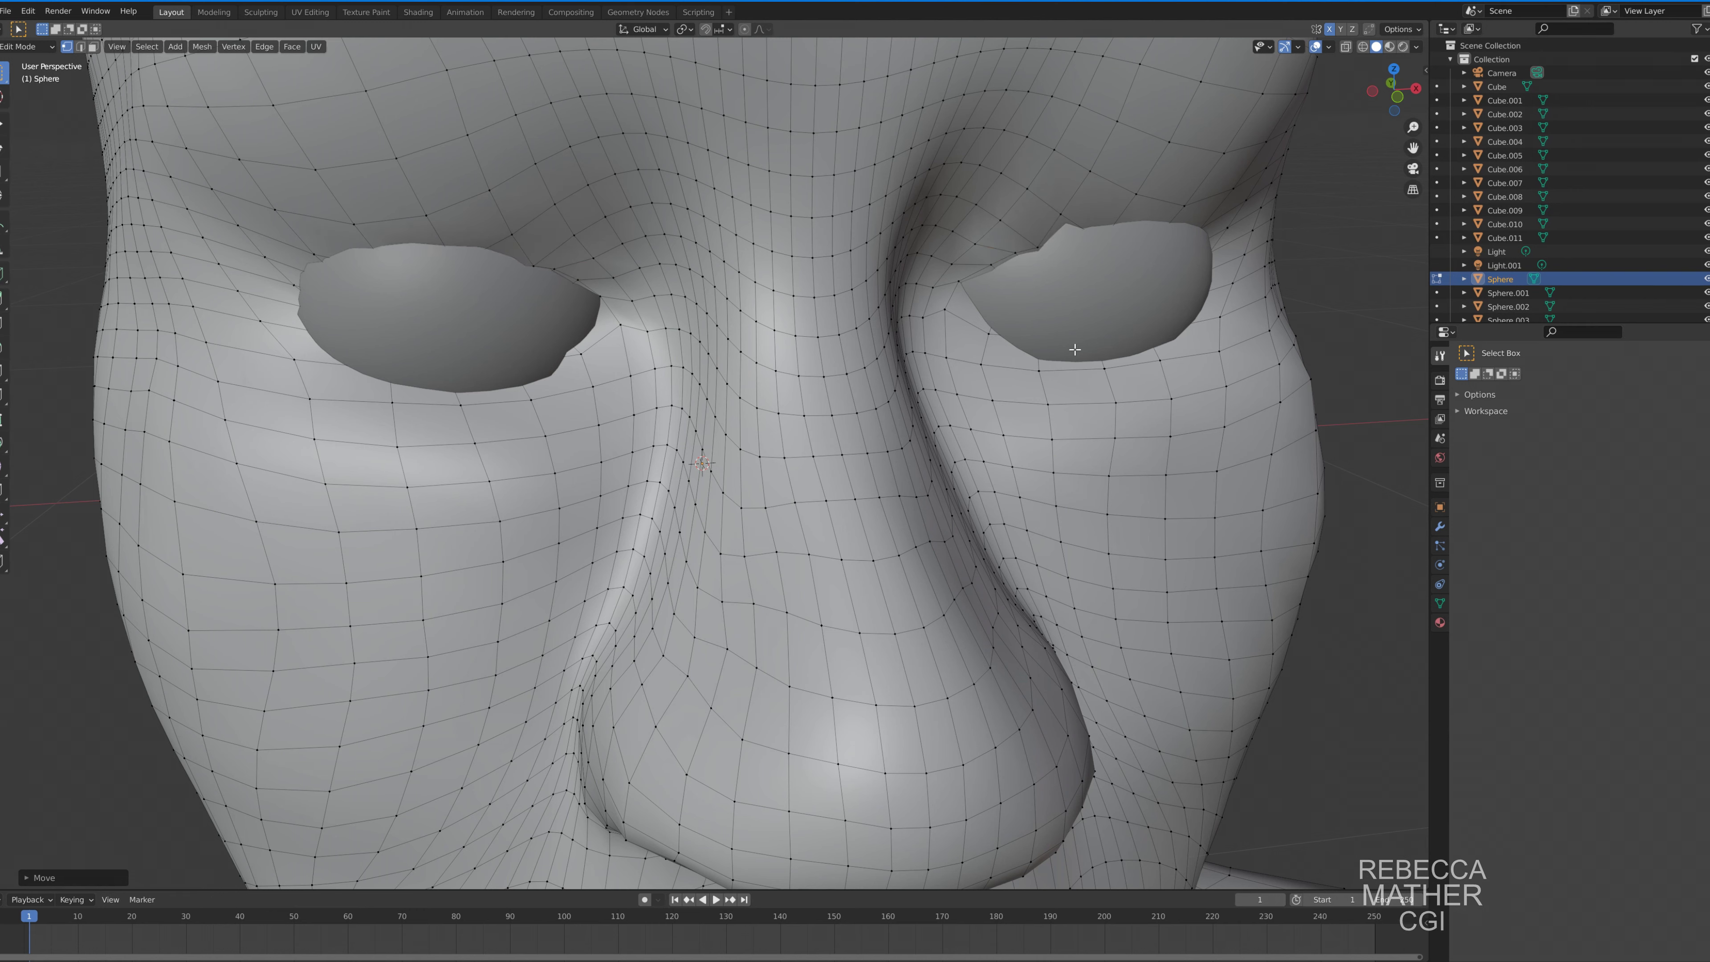
{"action": "key", "text": "g"}
{"action": "key", "text": "y"}
{"action": "left_click", "coordinate": [1086, 359]}
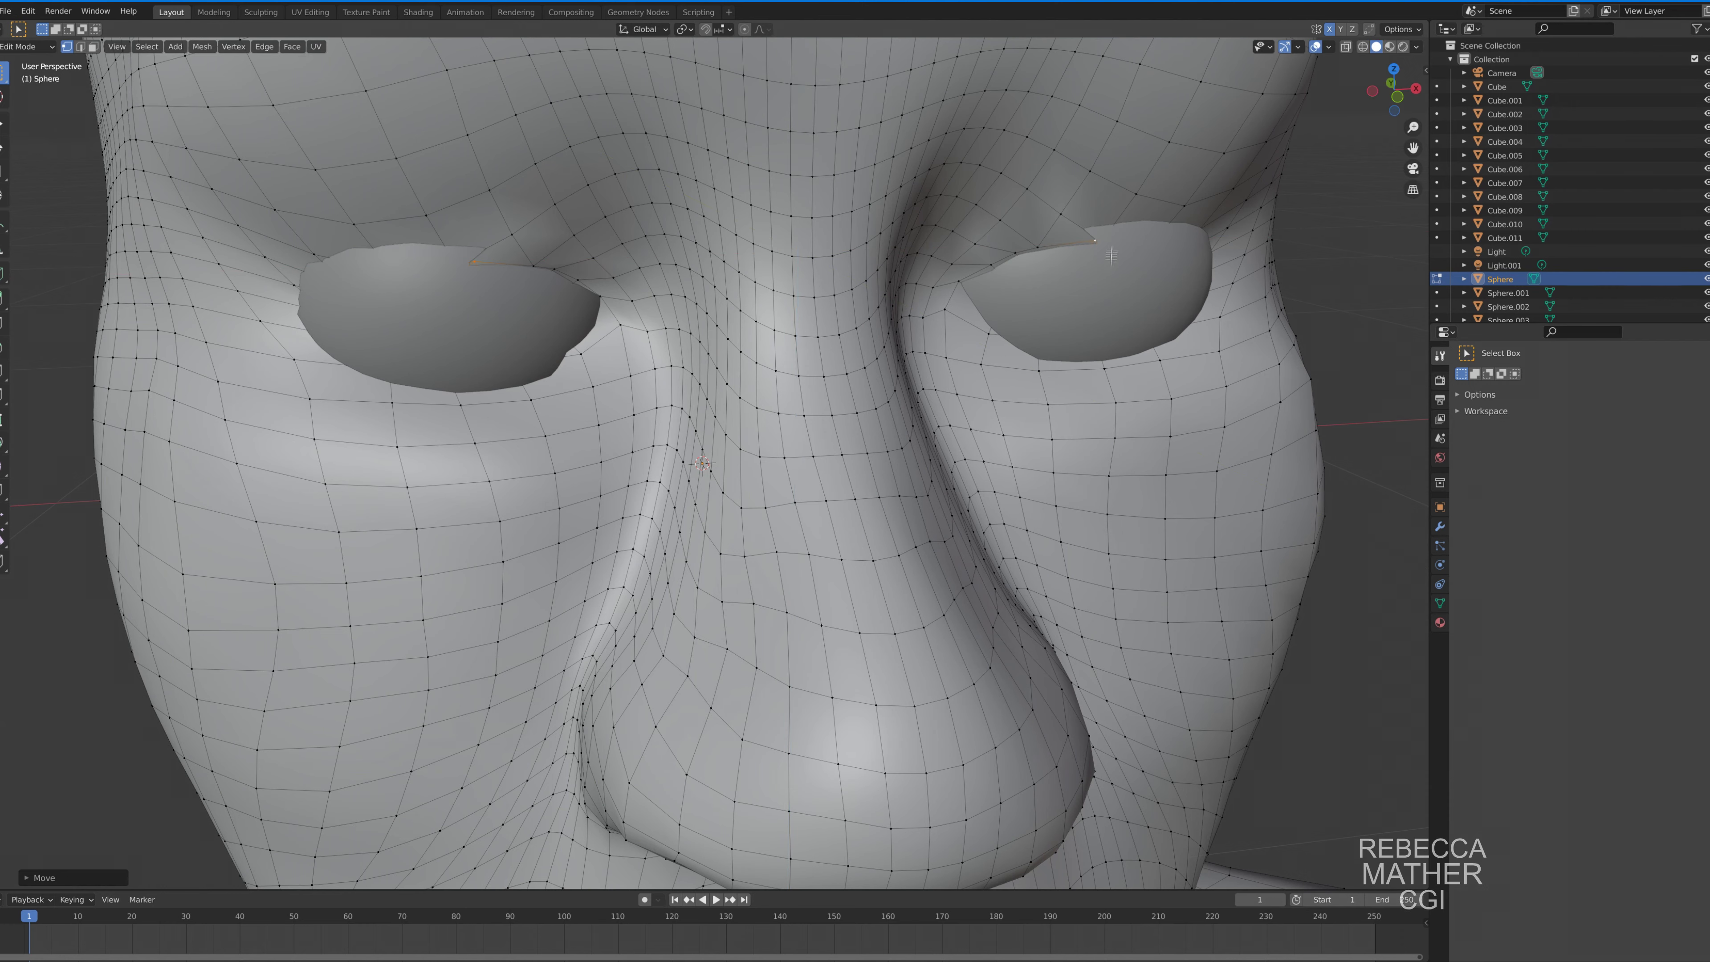
{"action": "key", "text": "g"}
{"action": "left_click", "coordinate": [1091, 358]}
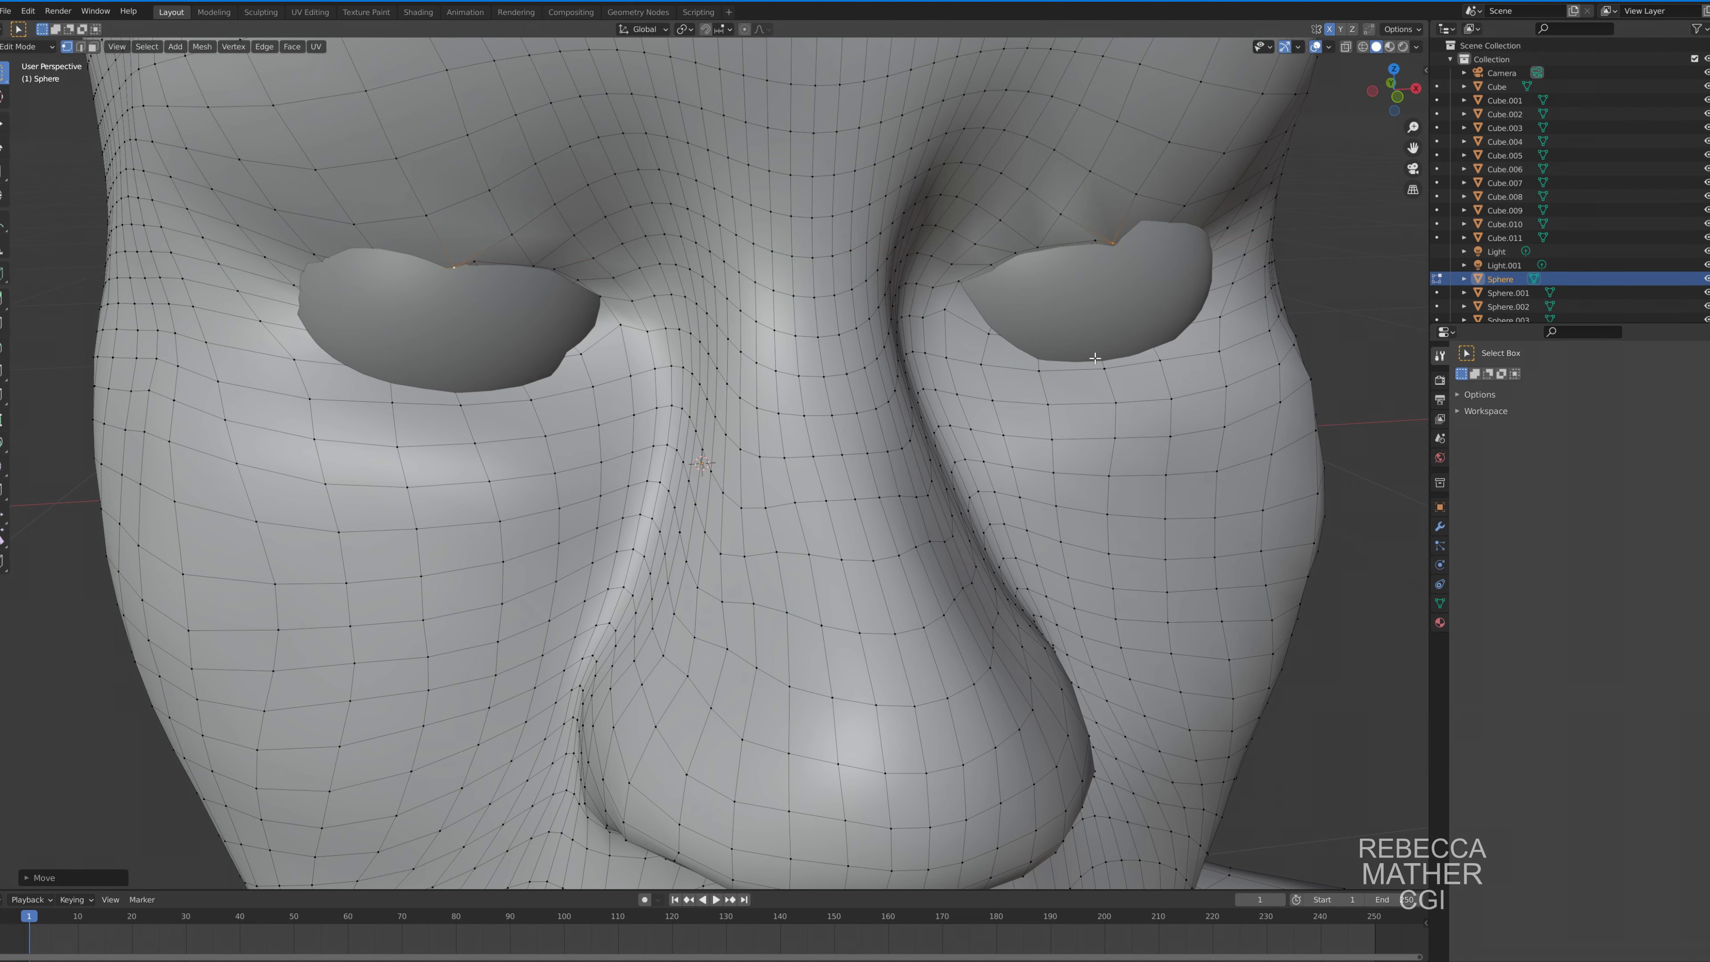
Move the eye corners vertically along Z and reframe the face from the front.
{"action": "key", "text": "g"}
{"action": "key", "text": "z"}
{"action": "left_click", "coordinate": [1109, 351]}
{"action": "scroll", "coordinate": [1109, 351], "scroll_direction": "down", "scroll_amount": 8}
{"action": "middle_click_drag", "start_coordinate": [1109, 351], "coordinate": [889, 525]}
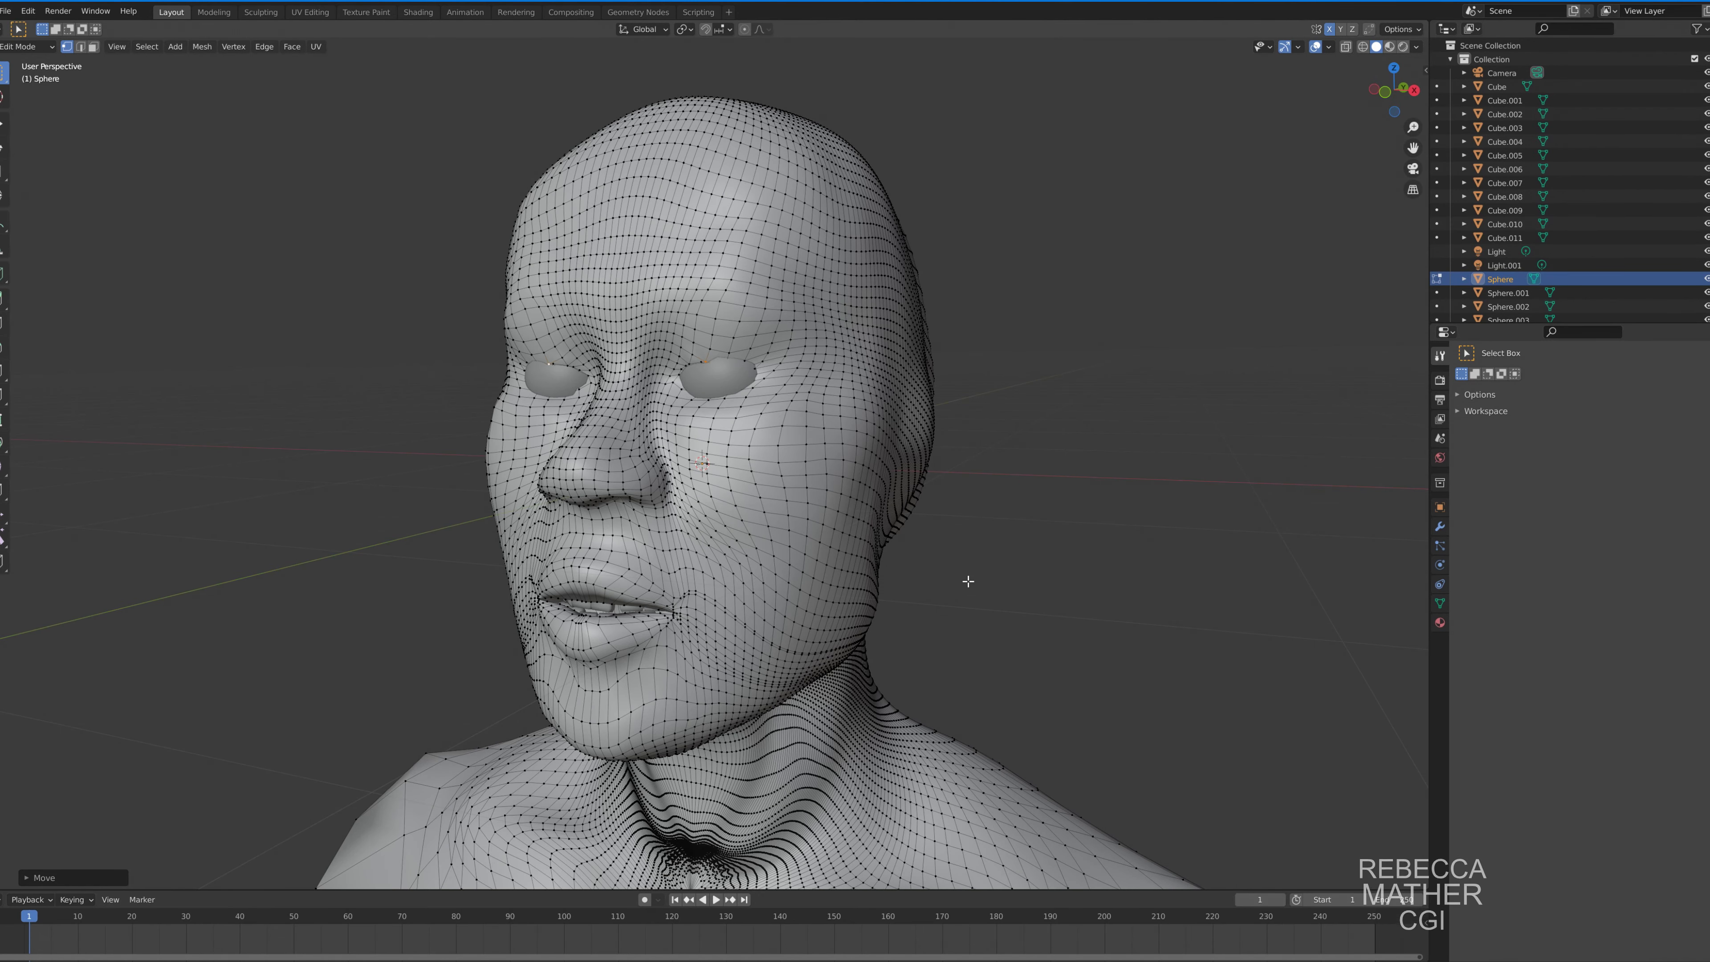
{"action": "middle_click_drag", "start_coordinate": [927, 484], "coordinate": [1075, 256]}
{"action": "scroll", "coordinate": [1075, 257], "scroll_direction": "up", "scroll_amount": 6}
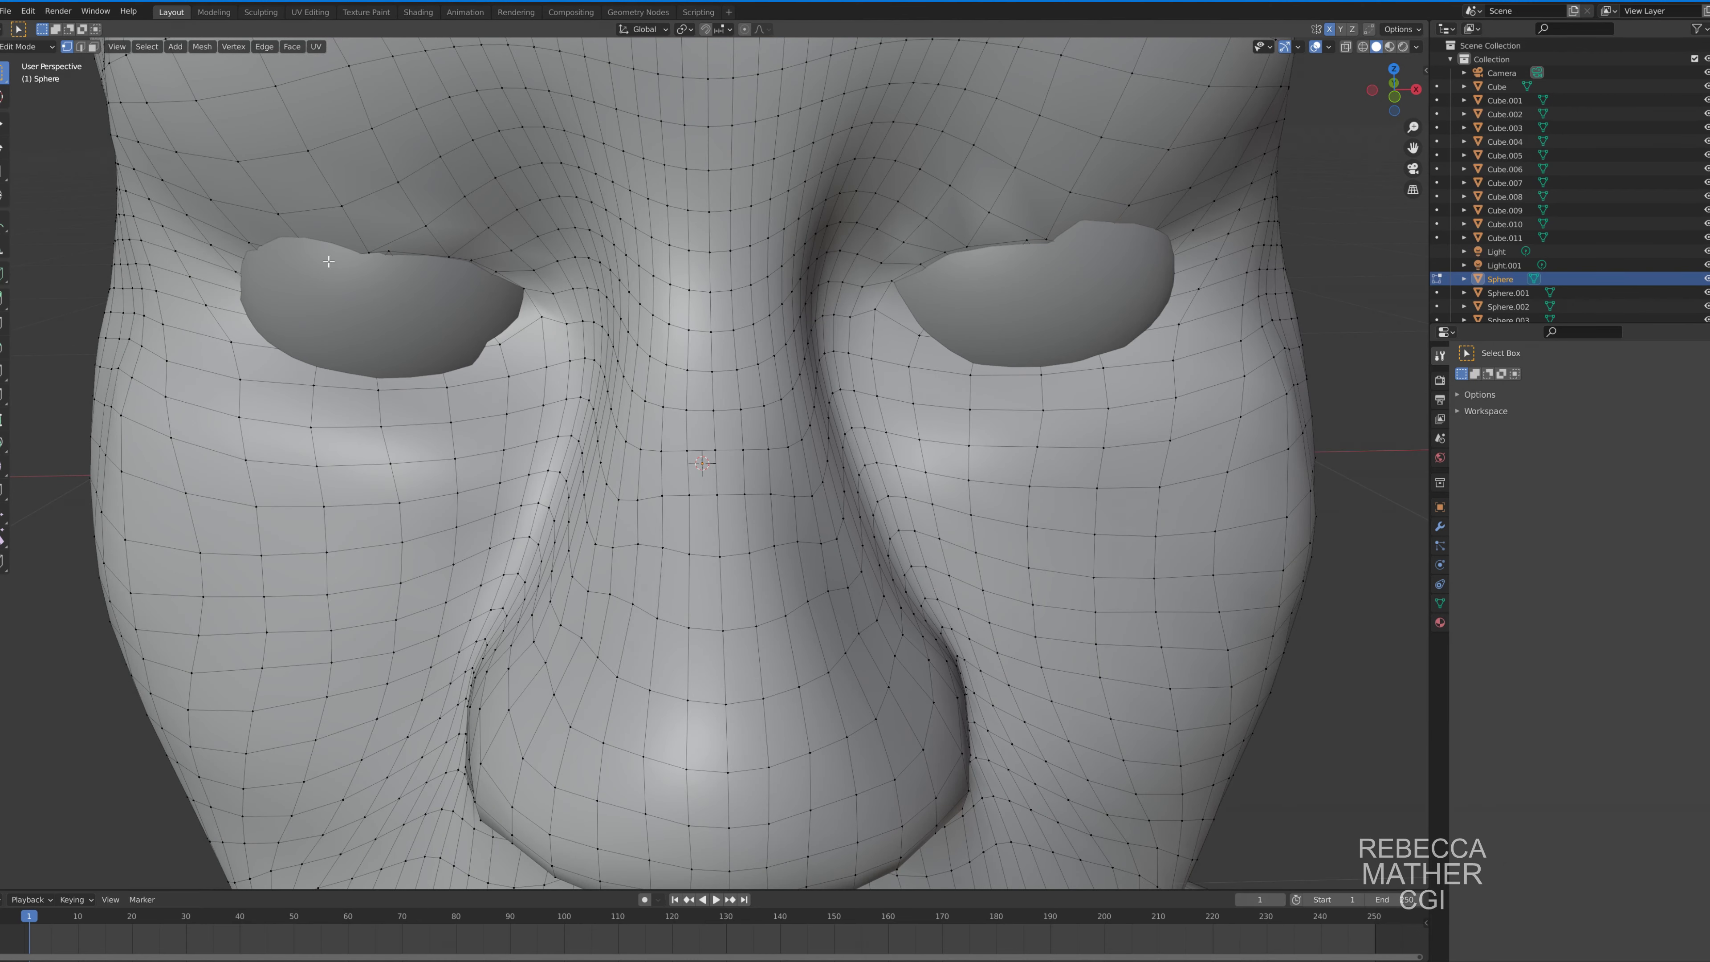
Lower the upper-lid vertices over the left eye, undoing the last Y move.
{"action": "key", "text": "g"}
{"action": "left_click", "coordinate": [1140, 392]}
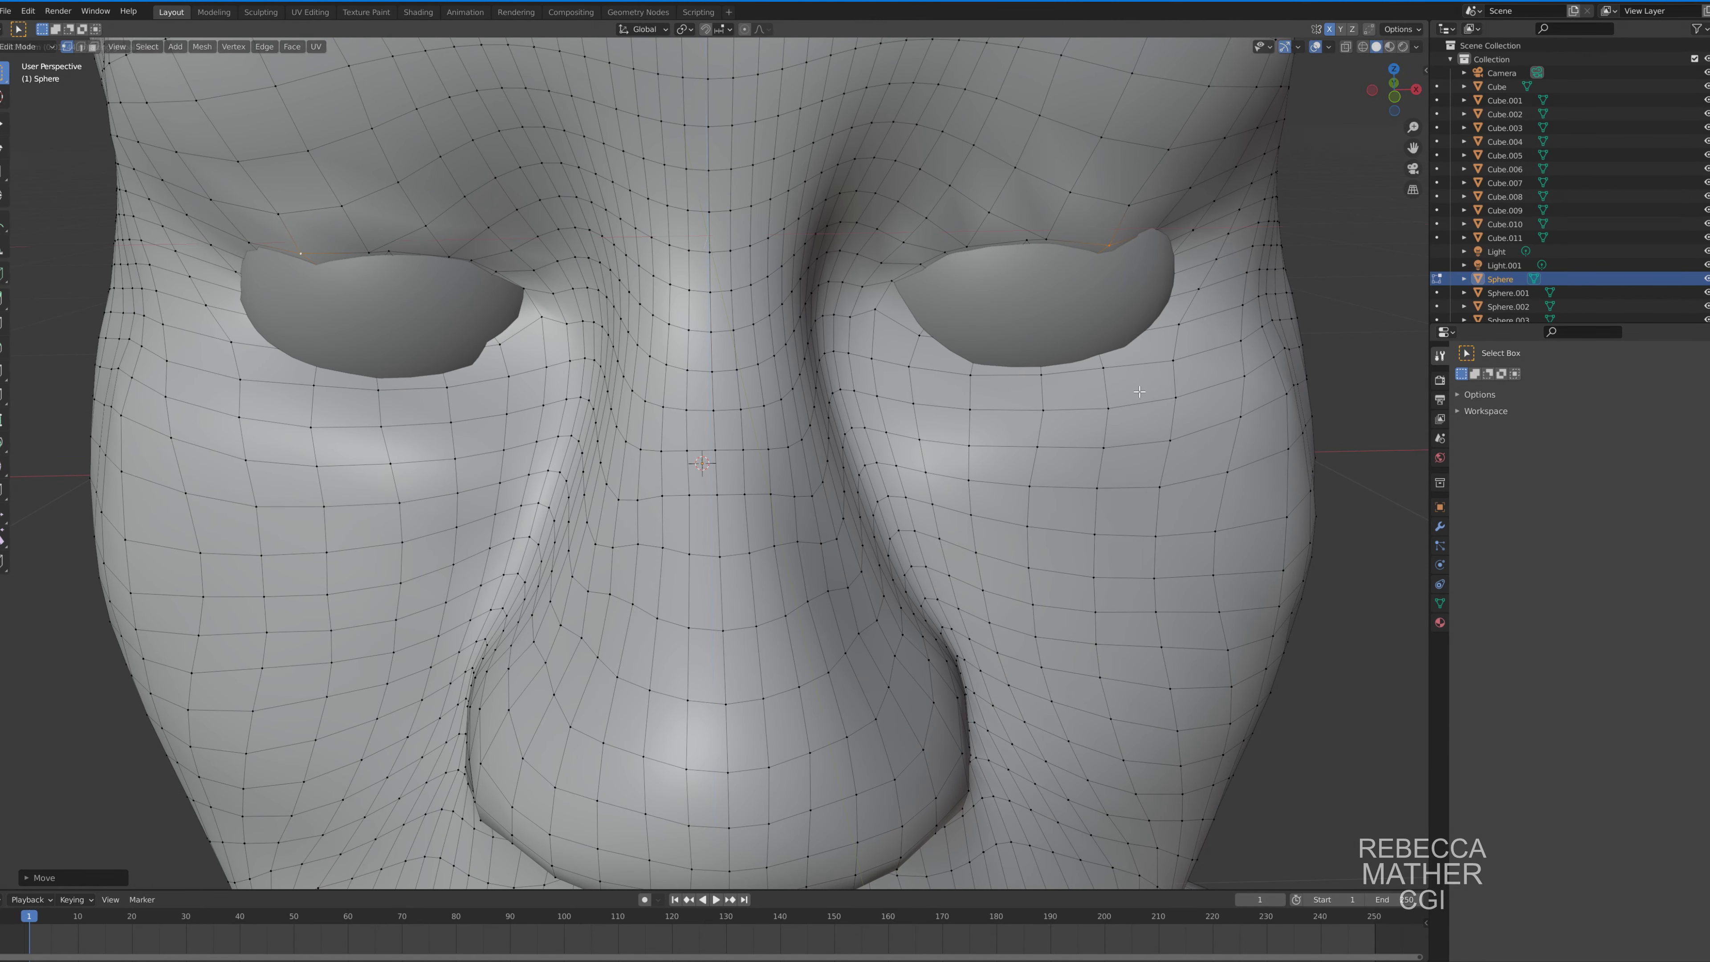
{"action": "key", "text": "g"}
{"action": "key", "text": "y"}
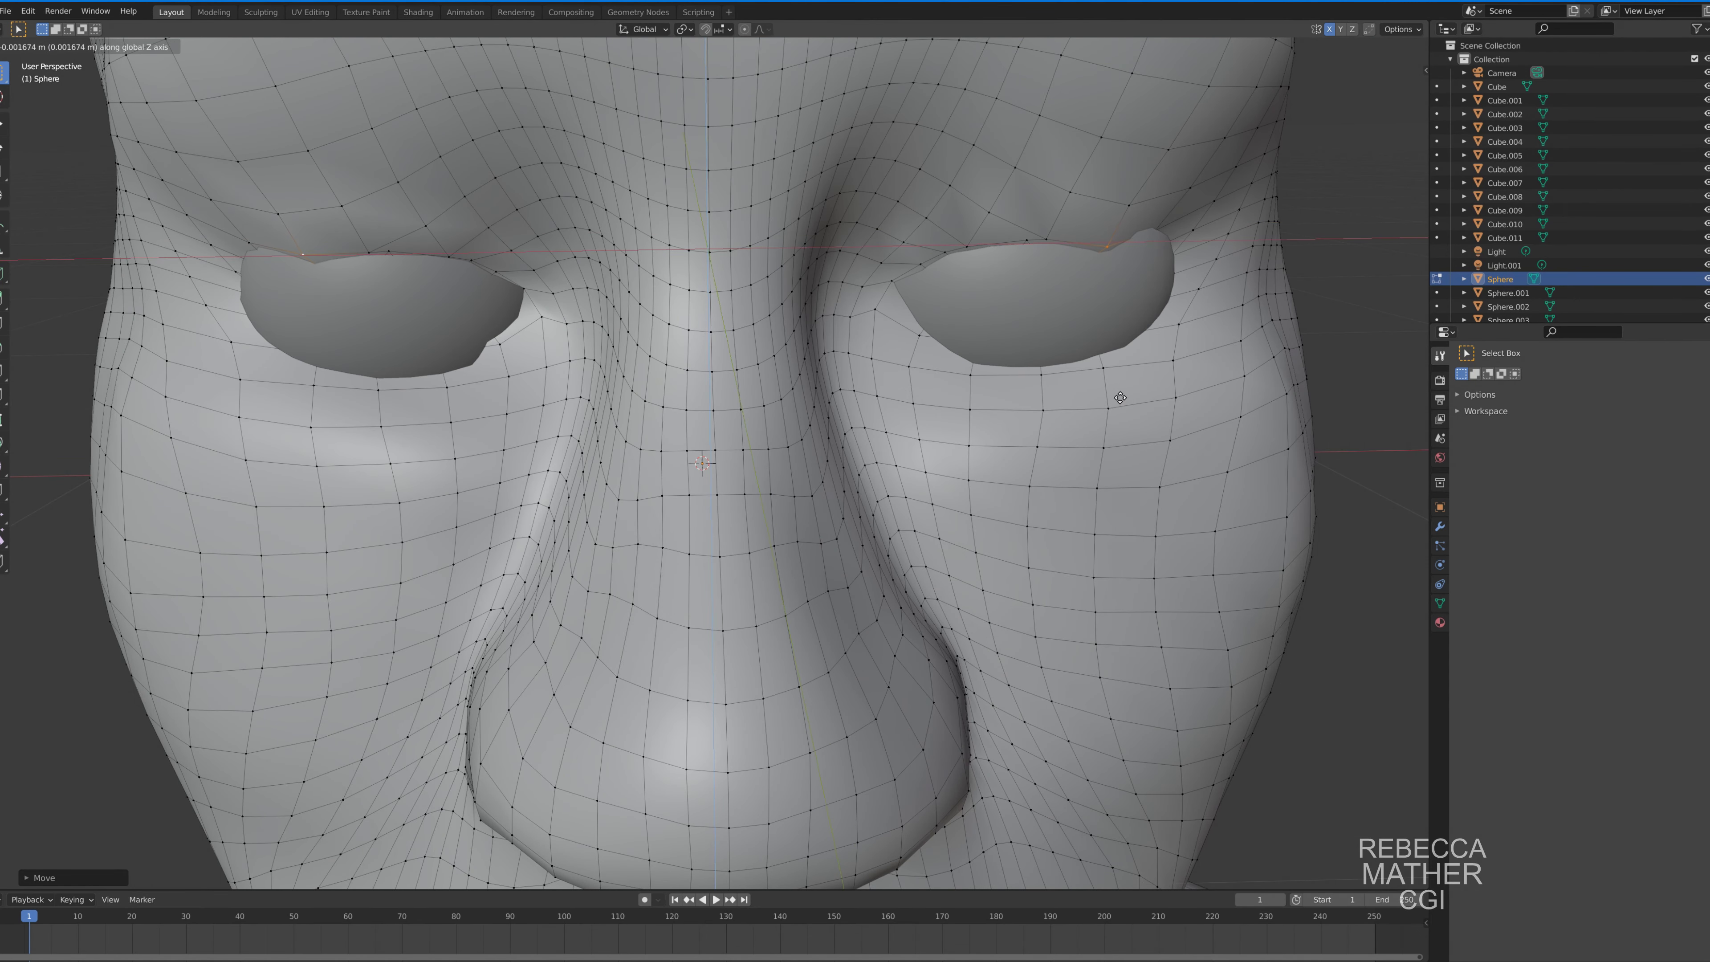
{"action": "mouse_move", "coordinate": [1120, 397]}
{"action": "middle_mouse_down"}
{"action": "mouse_move", "coordinate": [986, 305]}
{"action": "mouse_move", "coordinate": [1088, 386]}
{"action": "middle_mouse_up"}
{"action": "left_click", "coordinate": [987, 305]}
{"action": "key", "text": "g"}
{"action": "key", "text": "x"}
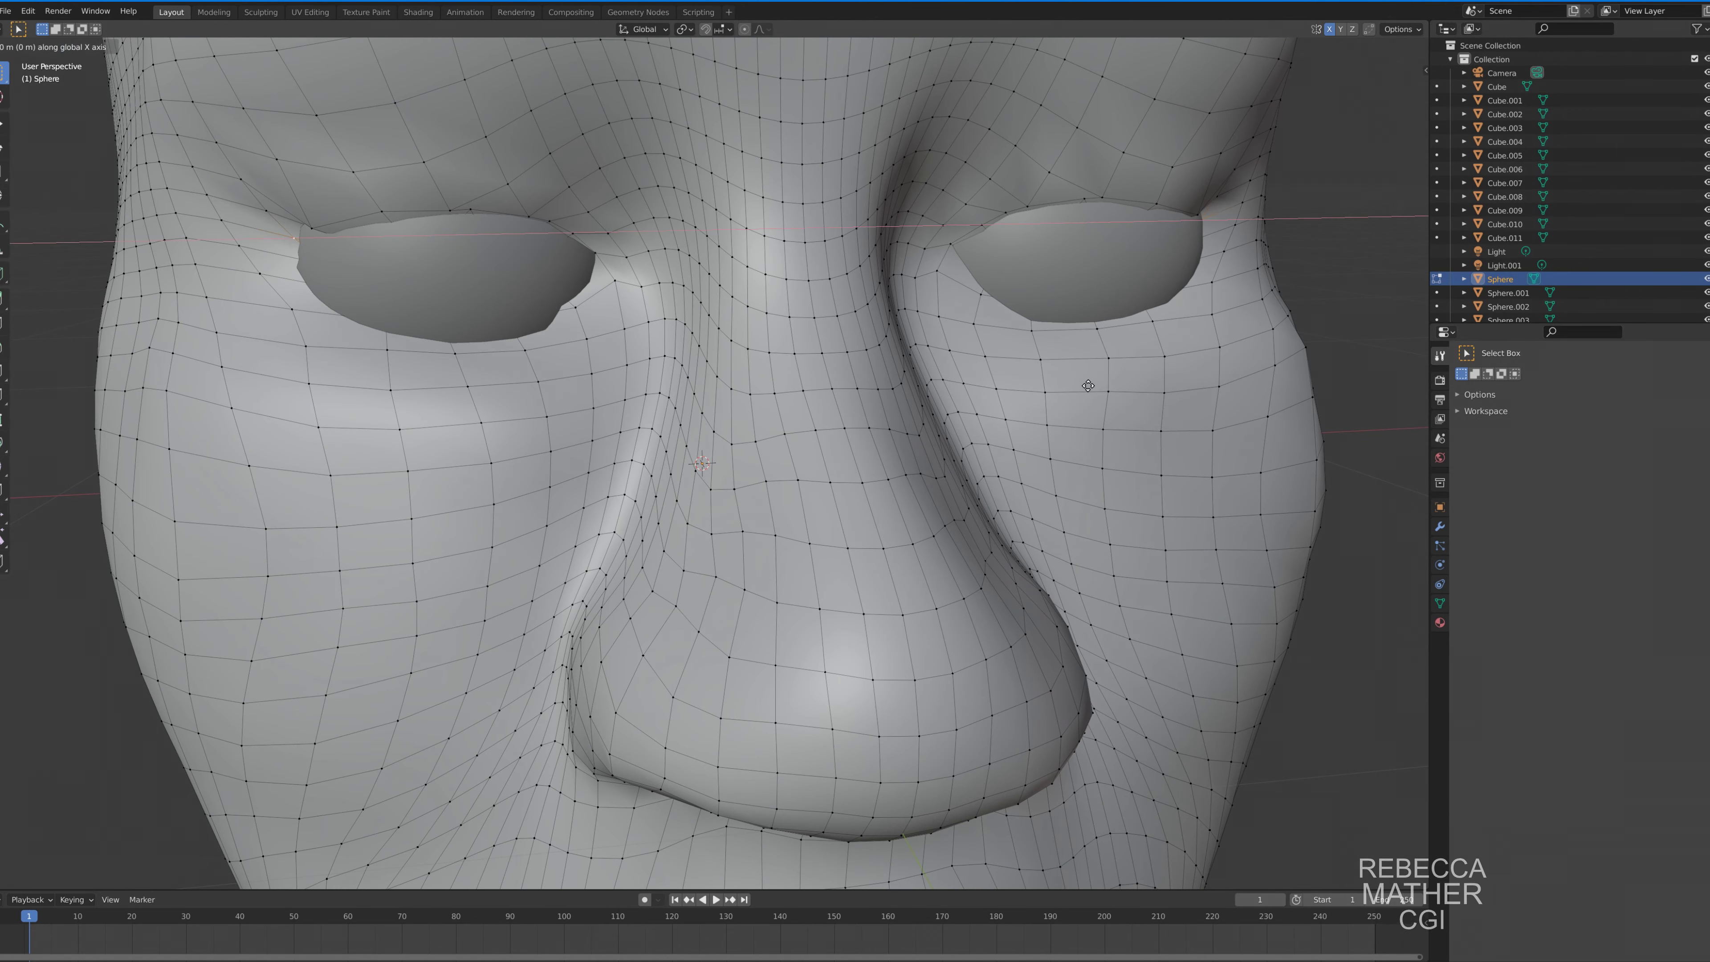
{"action": "key", "text": "y"}
{"action": "left_click", "coordinate": [1092, 388]}
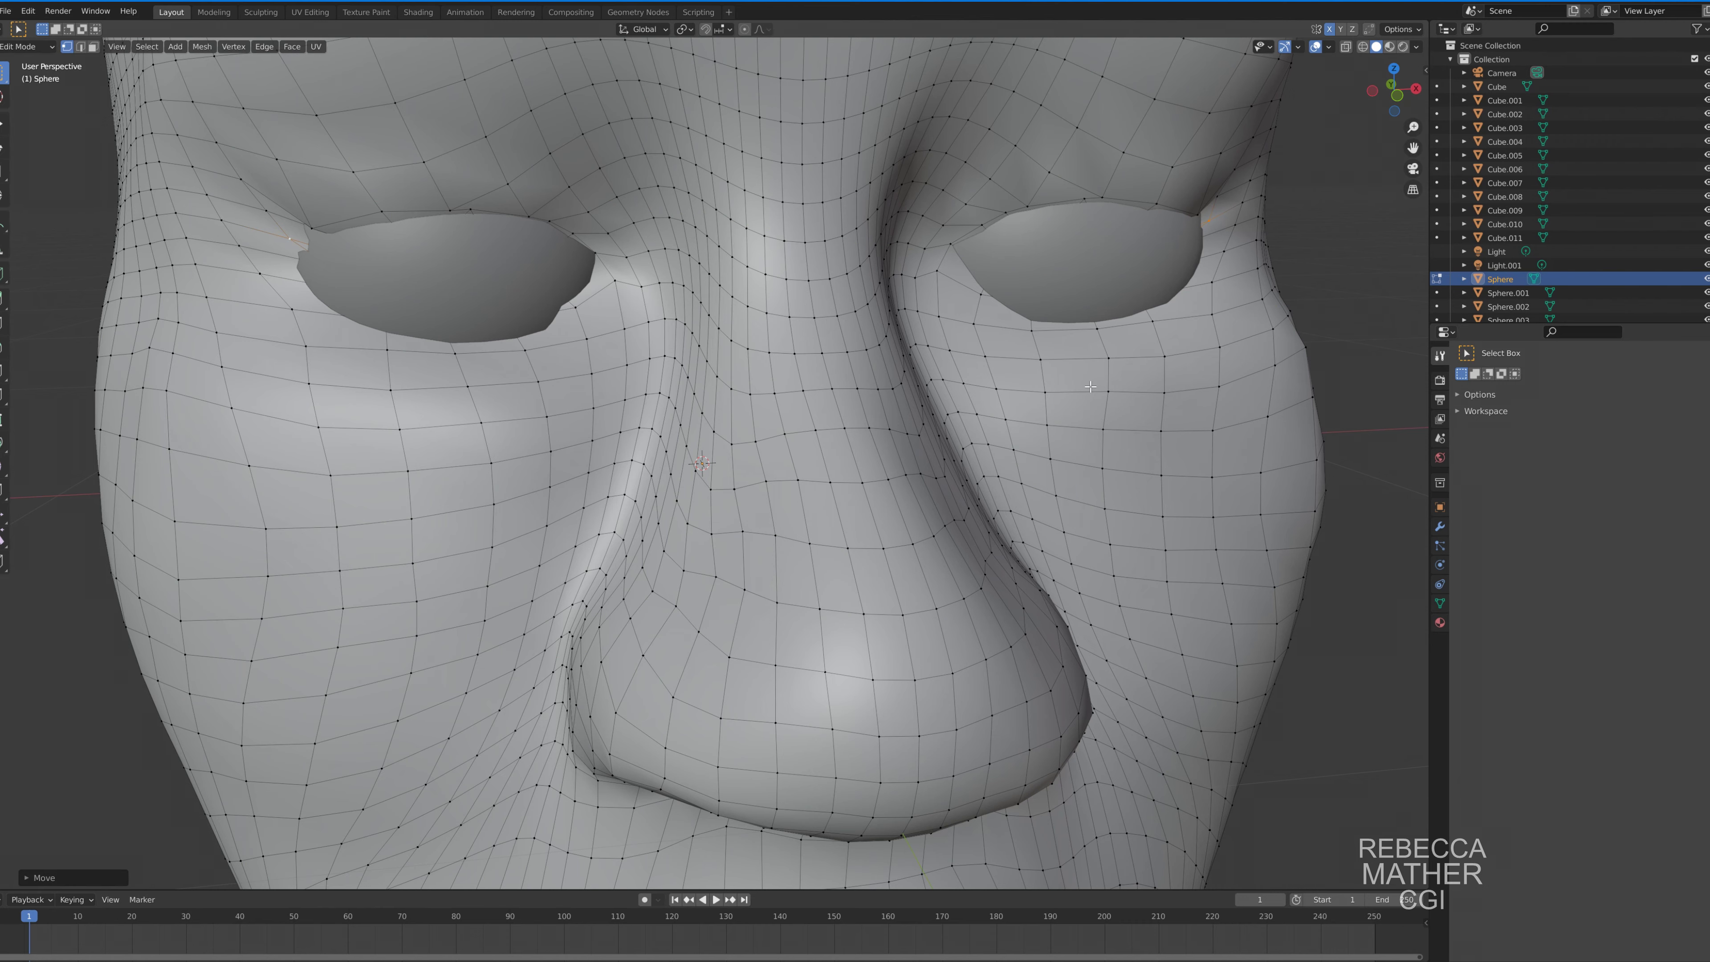
{"action": "key", "text": "ctrl+z"}
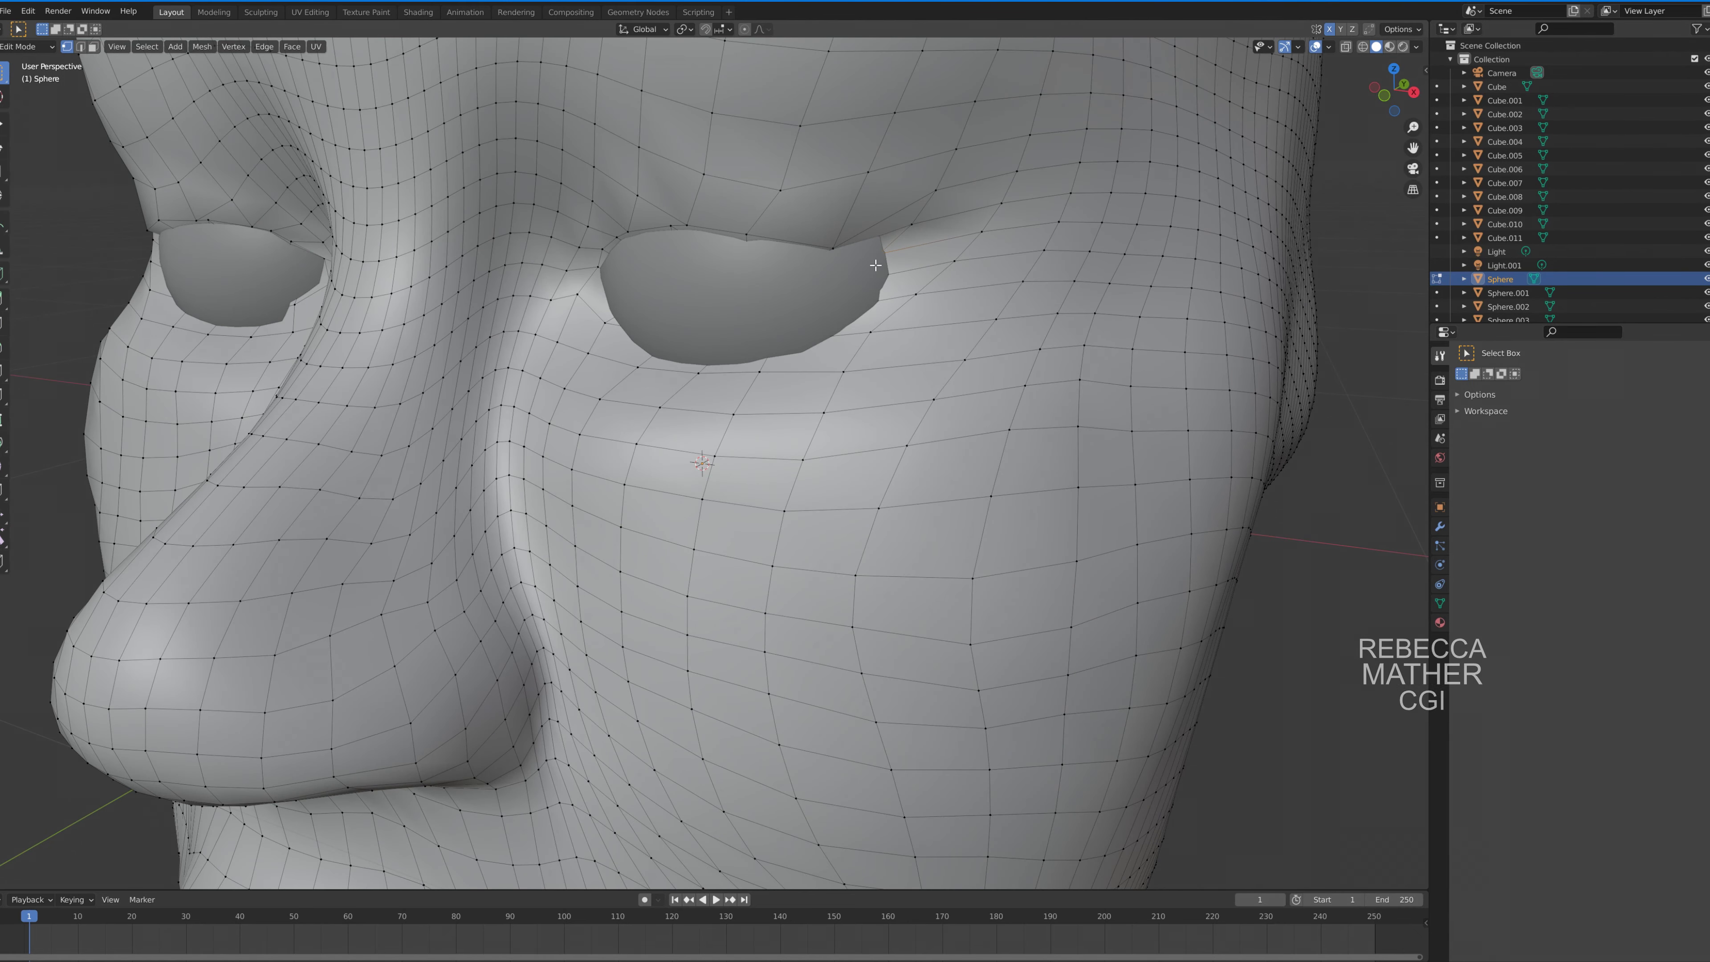
Shift the eye corner along Y and scale the outer eye corners wider.
{"action": "key", "text": "g"}
{"action": "key", "text": "y"}
{"action": "left_click", "coordinate": [821, 269]}
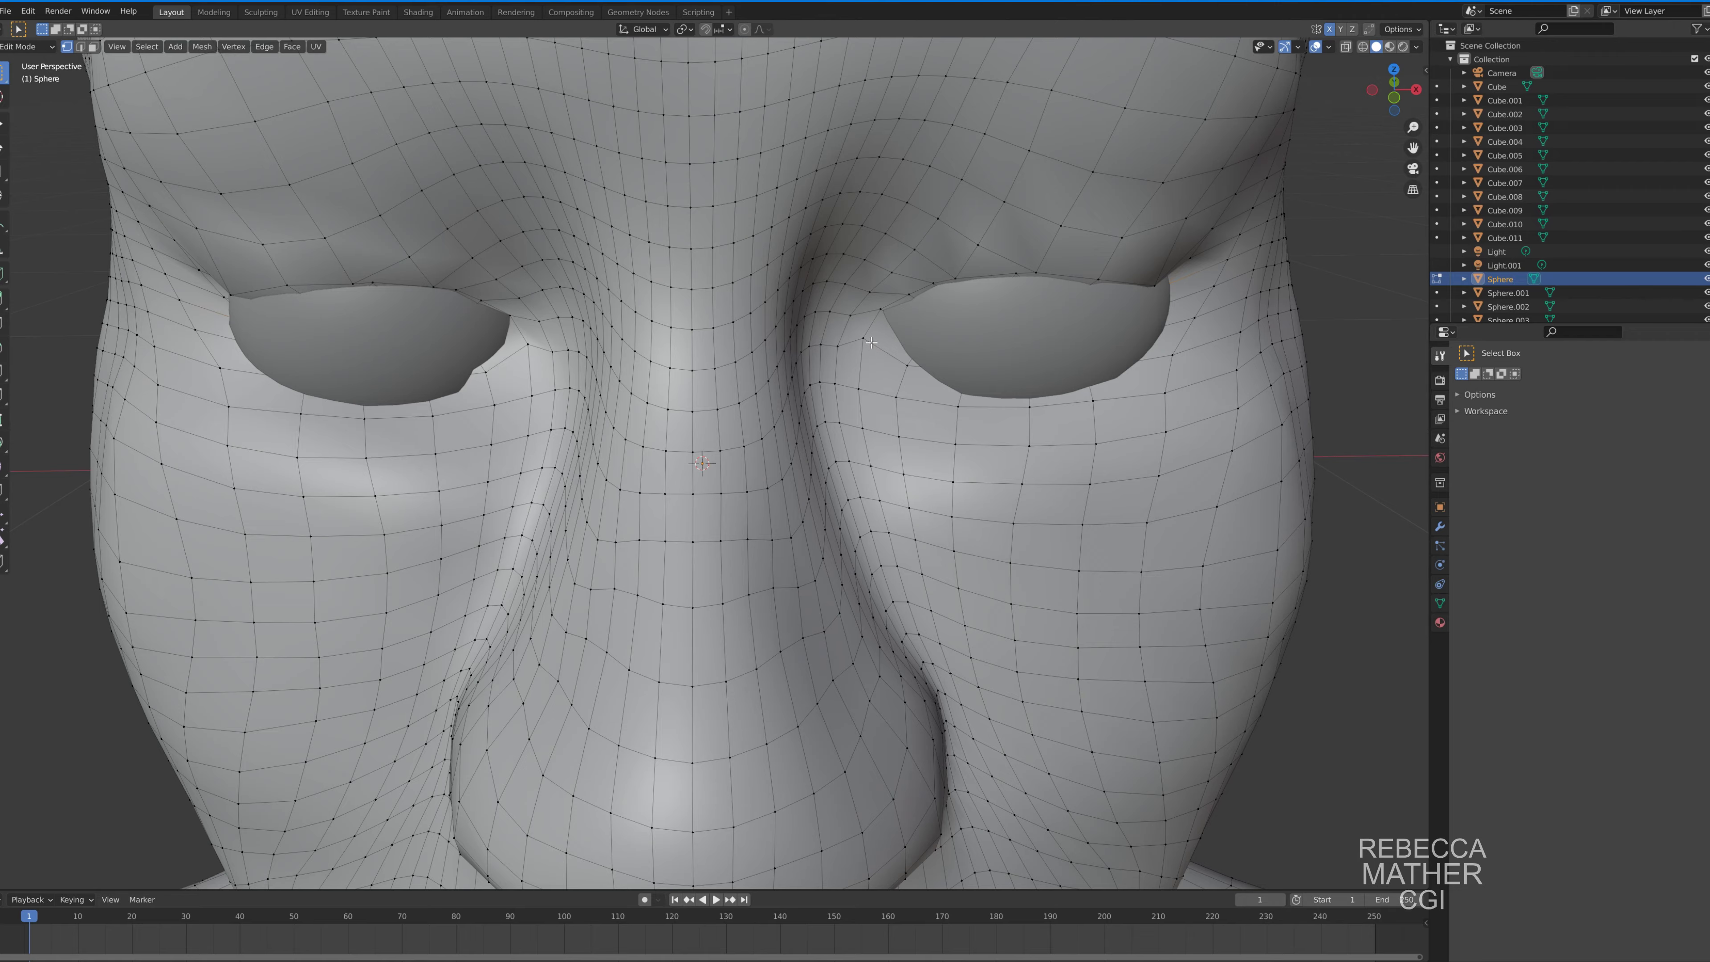
{"action": "key", "text": "s"}
{"action": "left_click", "coordinate": [970, 431]}
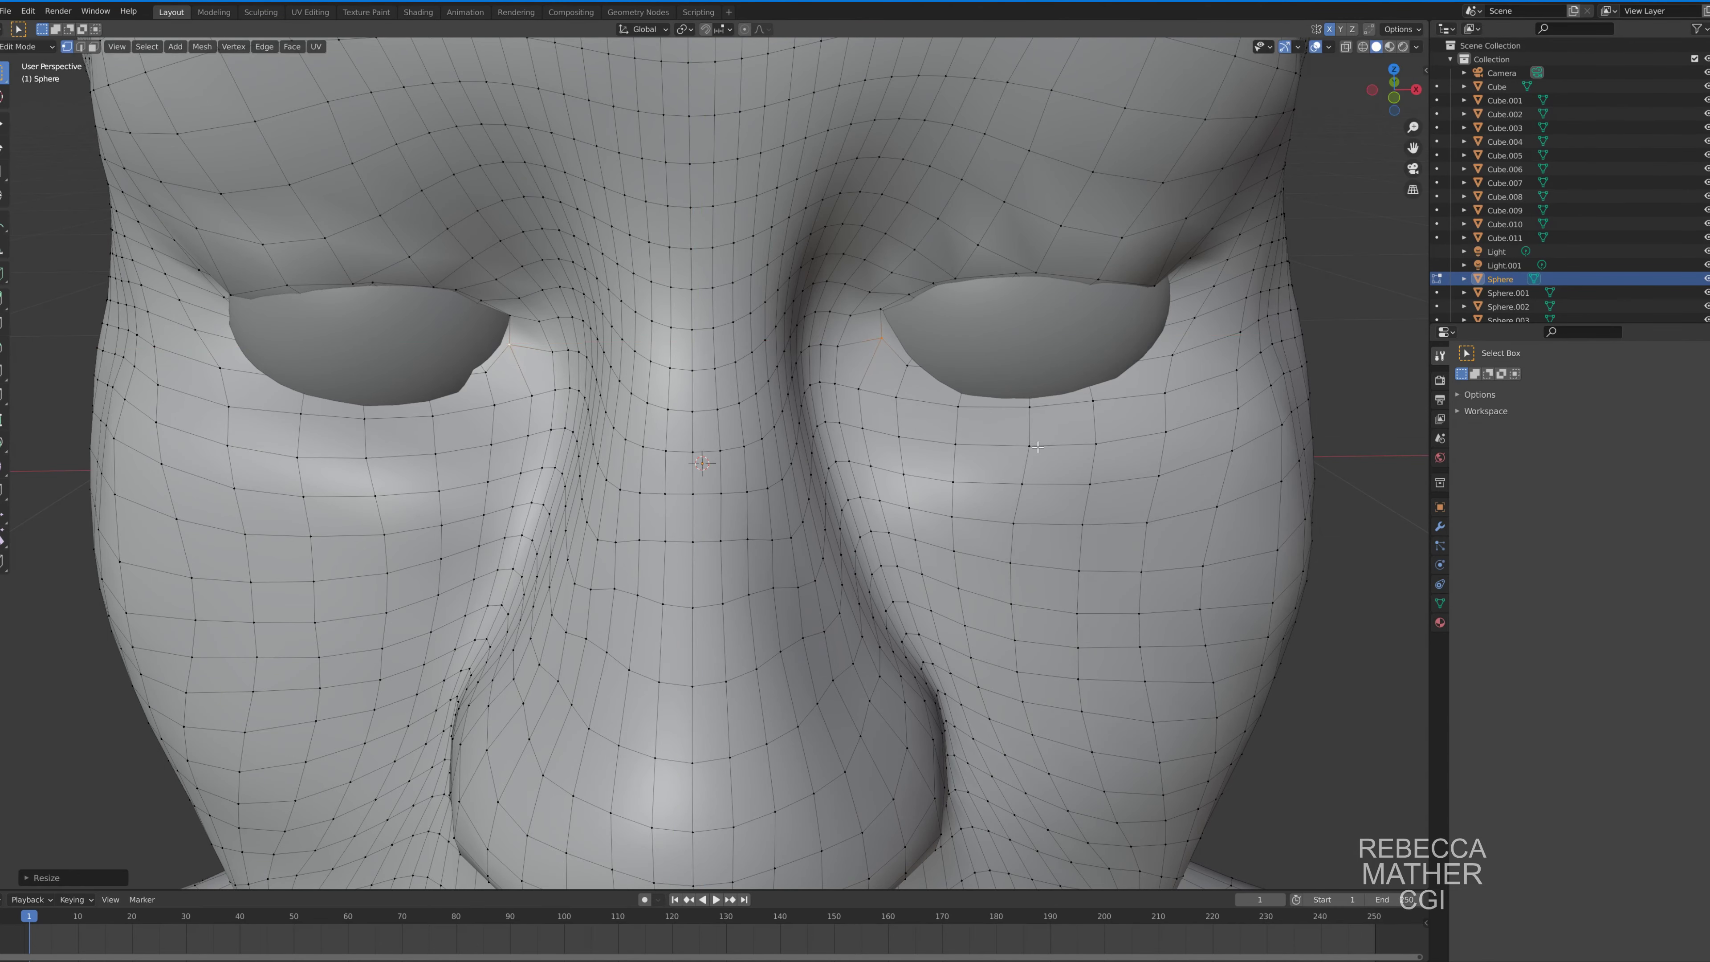
Move the outer eye corners along Z, raising them slightly in front view.
{"action": "key", "text": "g"}
{"action": "key", "text": "z"}
{"action": "left_click", "coordinate": [982, 452]}
{"action": "middle_click_drag", "start_coordinate": [982, 452], "coordinate": [982, 235]}
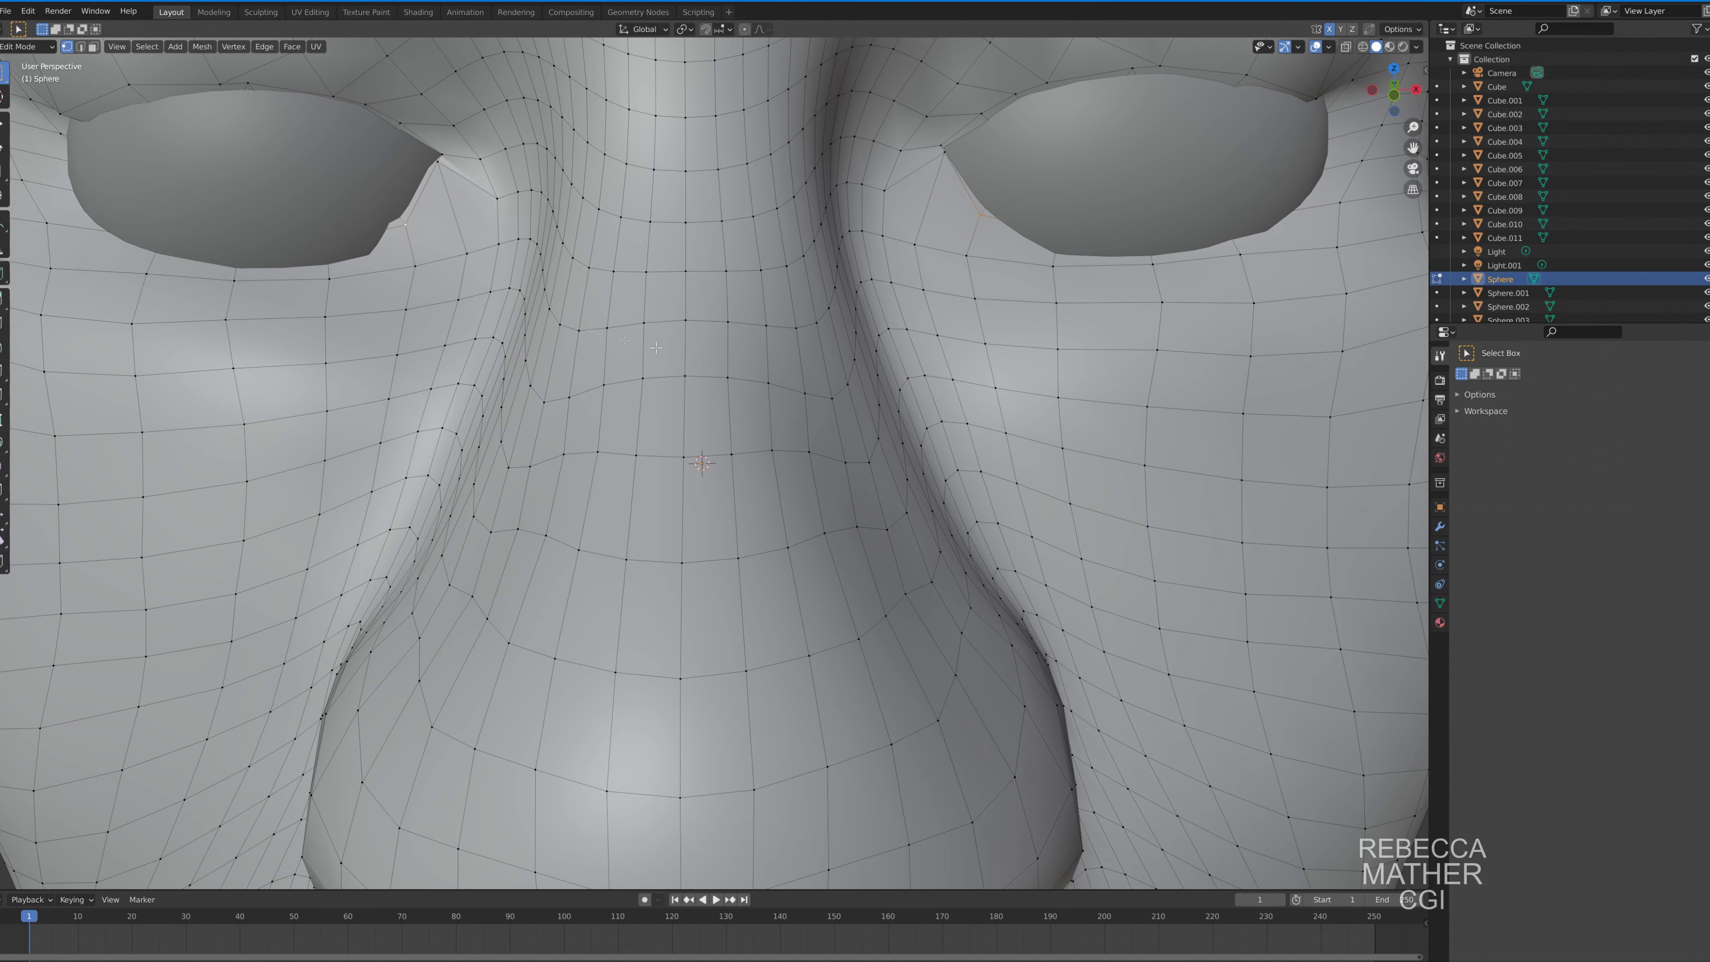
{"action": "key", "text": "g"}
{"action": "key", "text": "z"}
{"action": "left_click", "coordinate": [943, 146]}
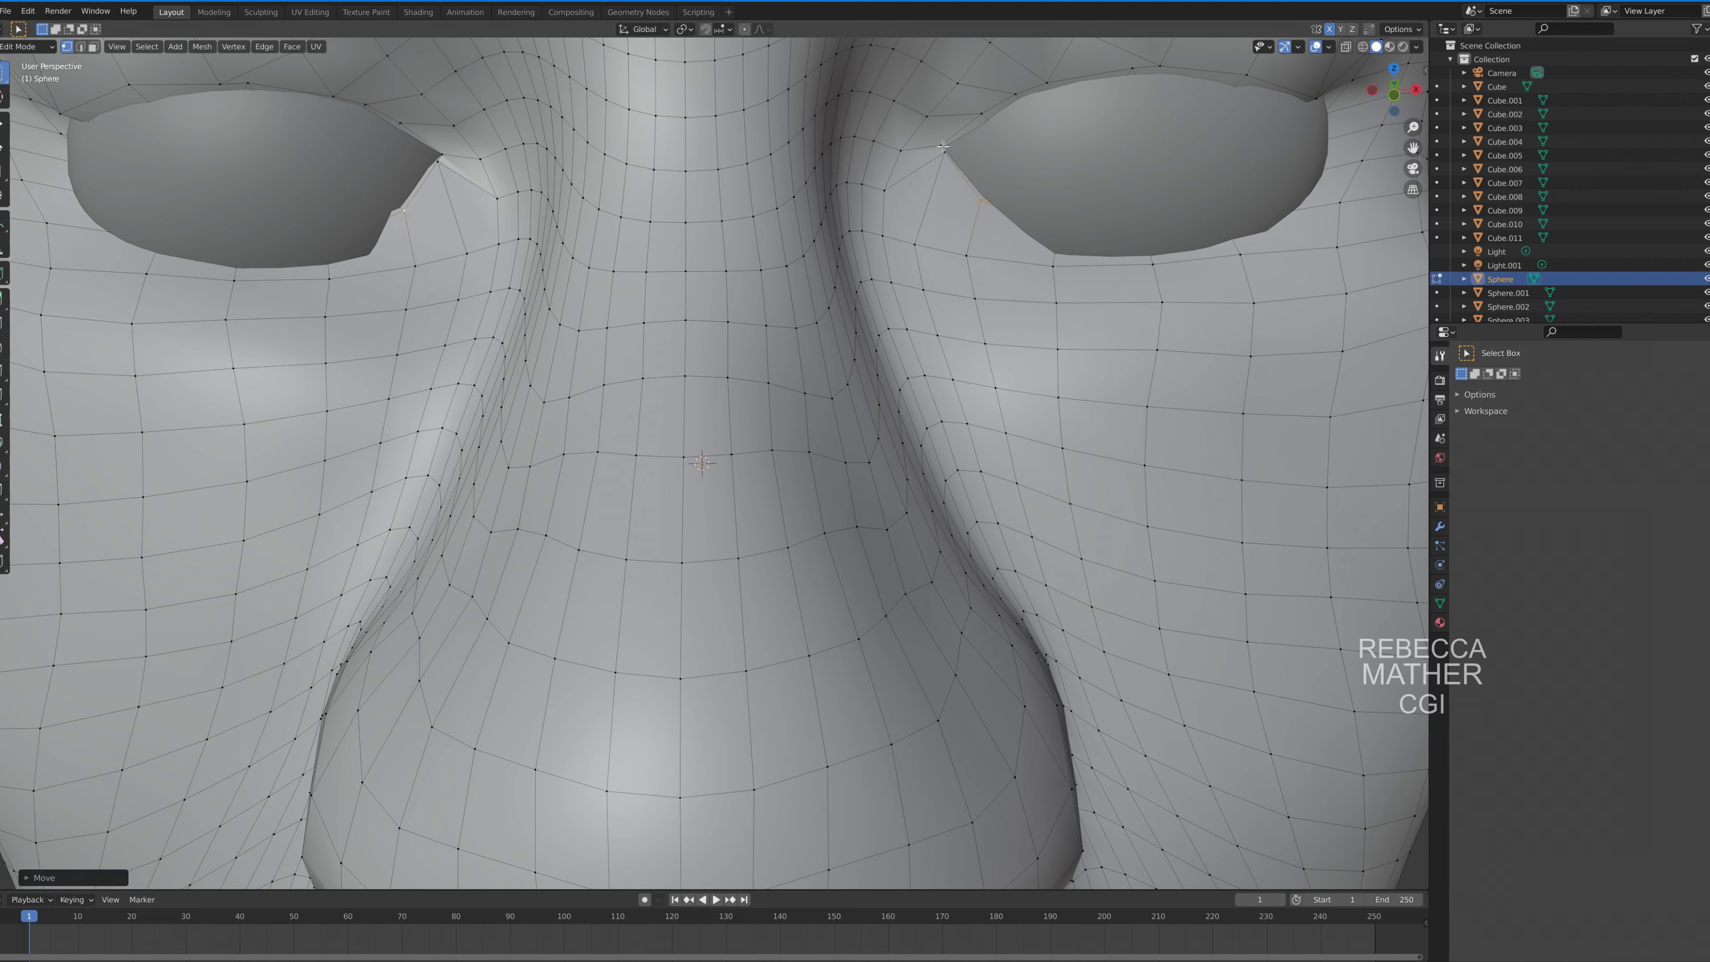
Move the eye corners down and outward, then lower them further along Z.
{"action": "key", "text": "g"}
{"action": "key", "text": "z"}
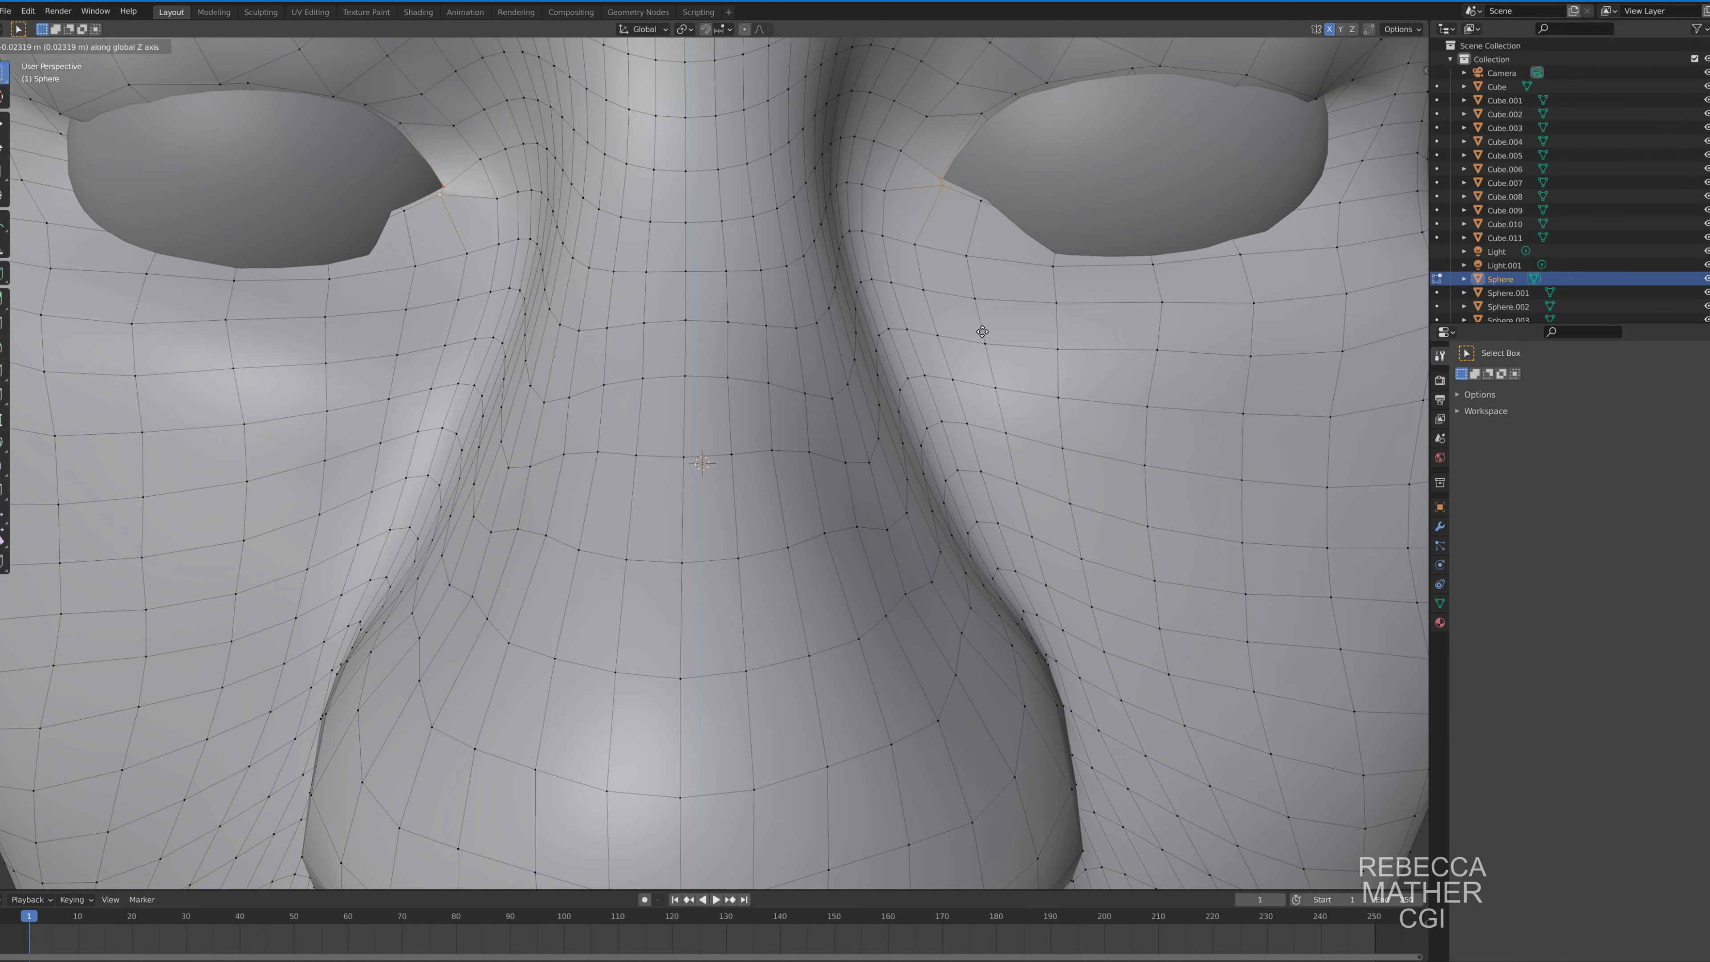
{"action": "left_click", "coordinate": [984, 336]}
{"action": "key", "text": "g"}
{"action": "key", "text": "z"}
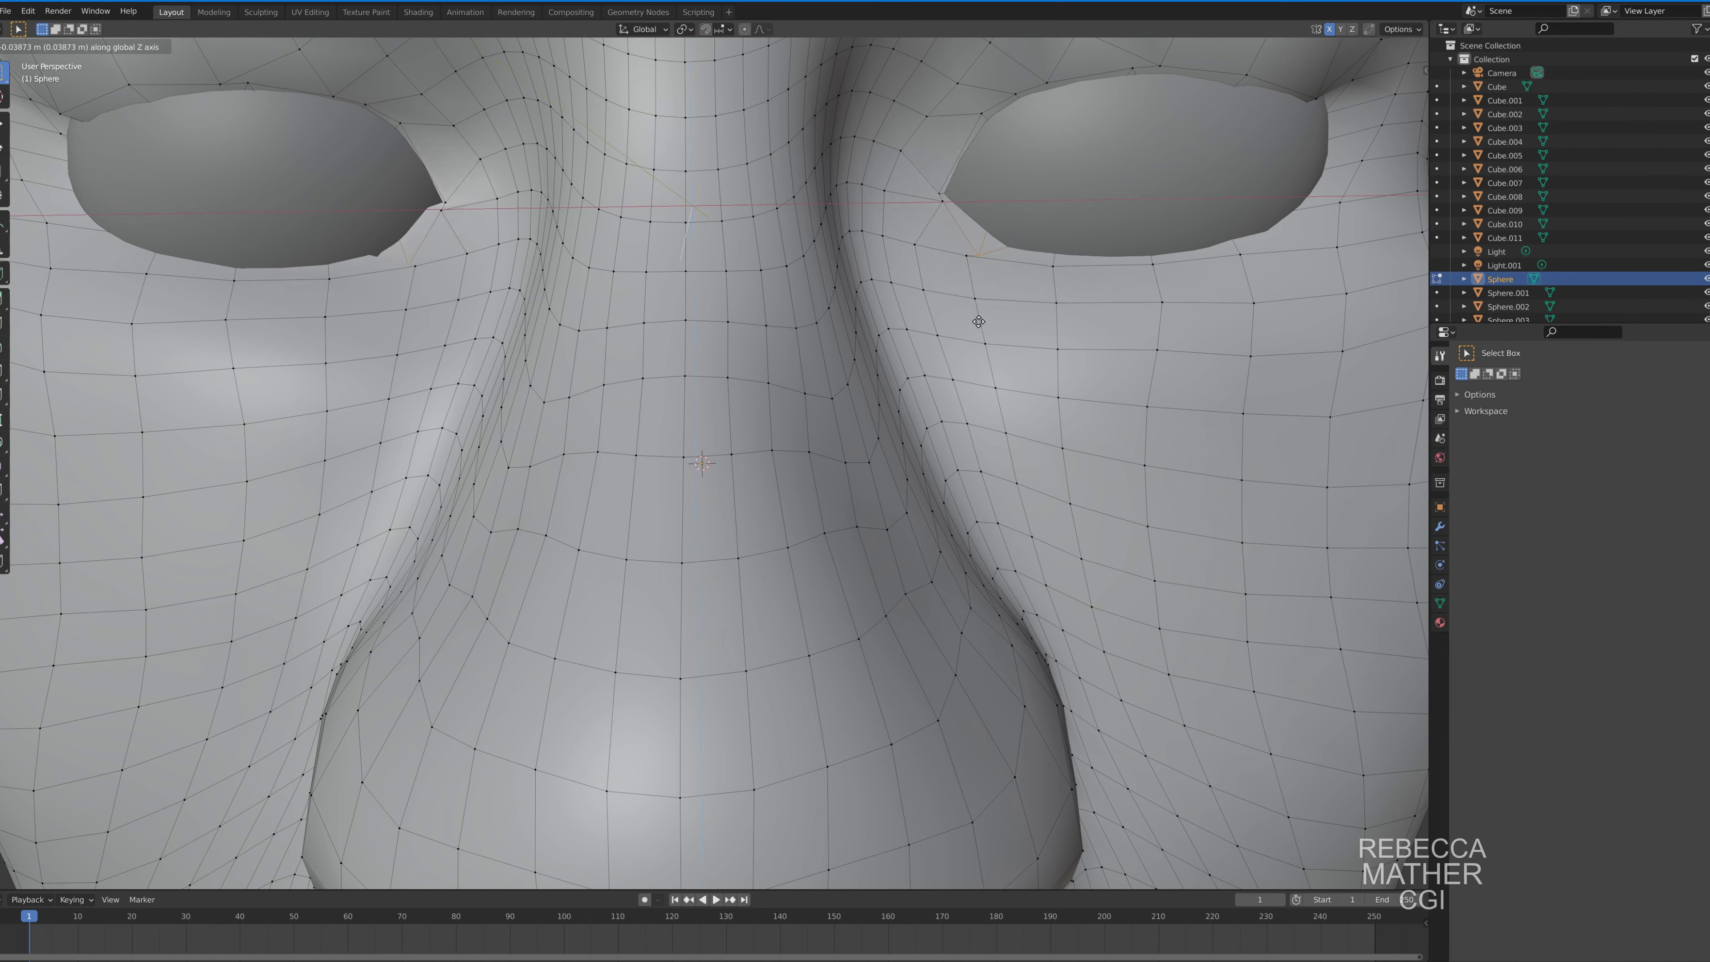
{"action": "left_click", "coordinate": [1051, 242]}
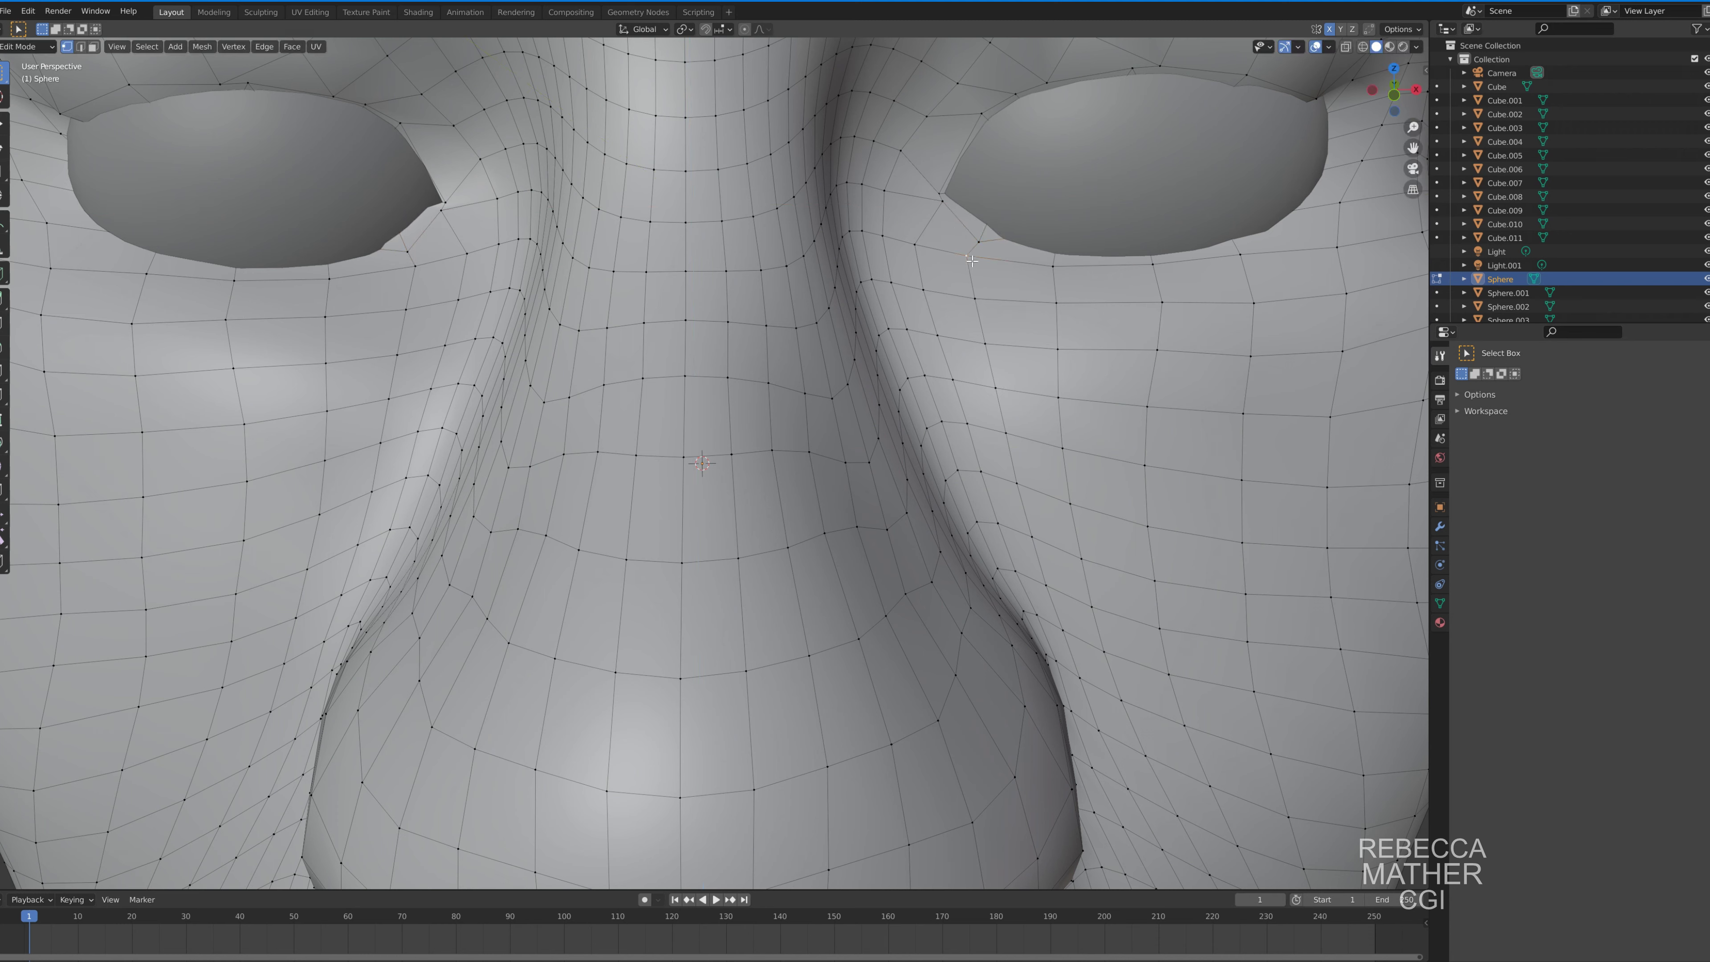
Try an X-axis scale on the eye corners, cancel it, and raise them along Z.
{"action": "key", "text": "g"}
{"action": "key", "text": "z"}
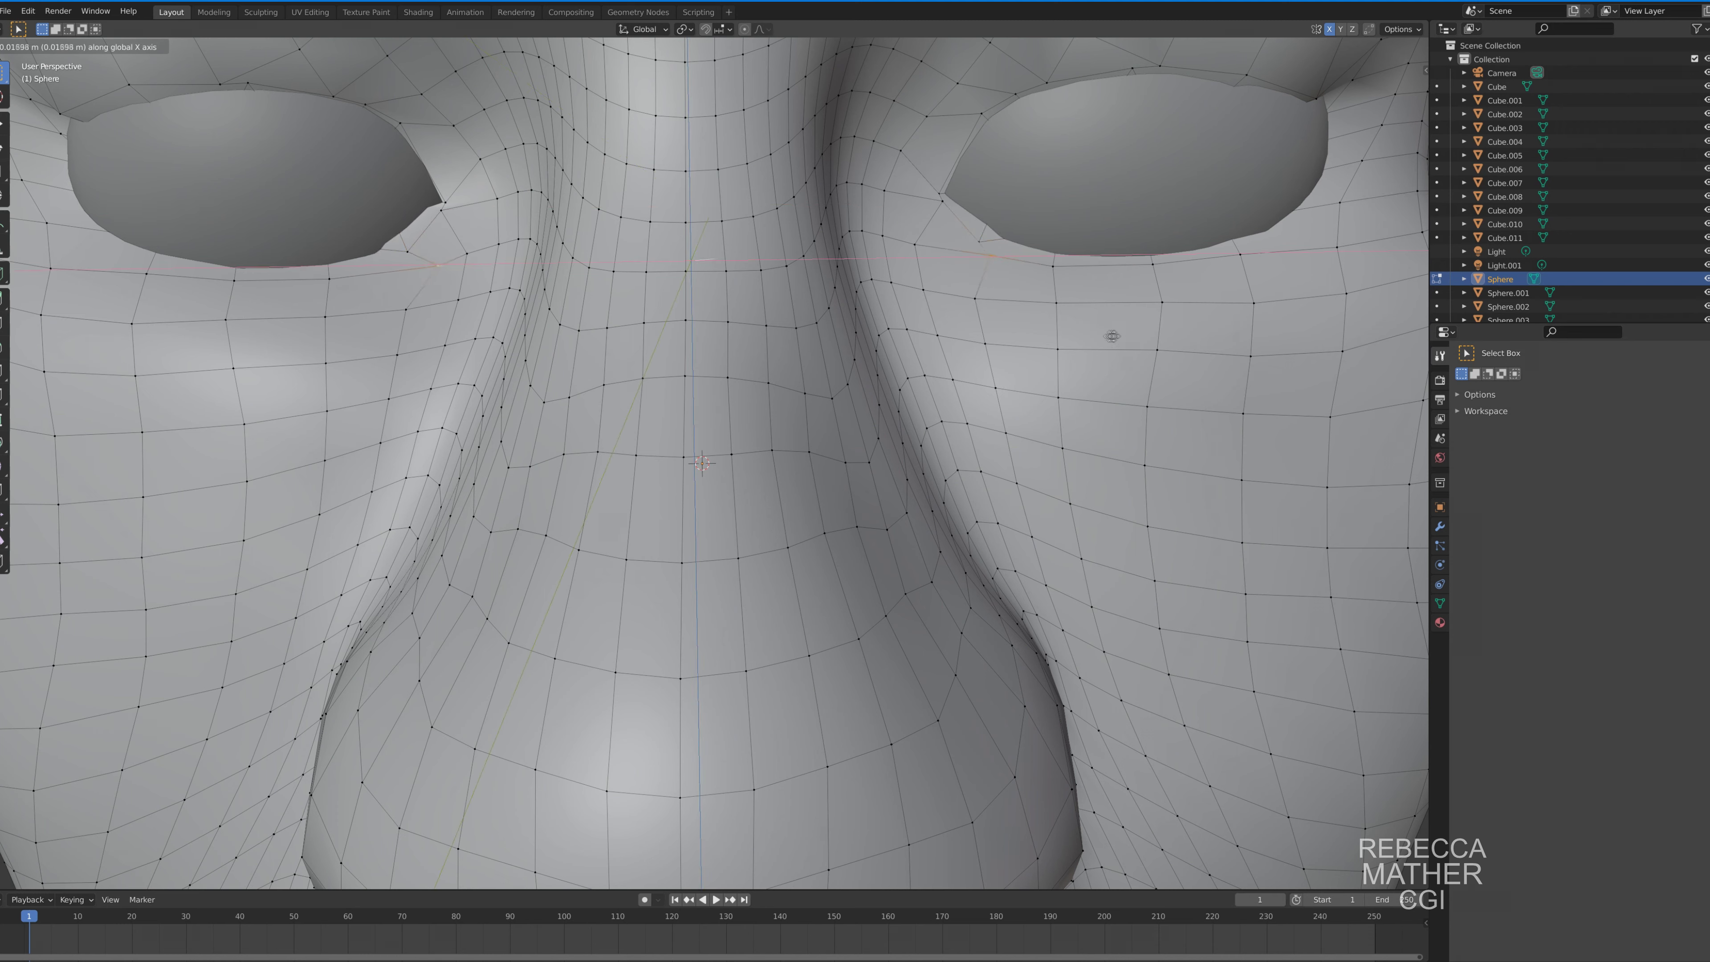
{"action": "key", "text": "s"}
{"action": "key", "text": "x"}
{"action": "right_click", "coordinate": [1158, 331]}
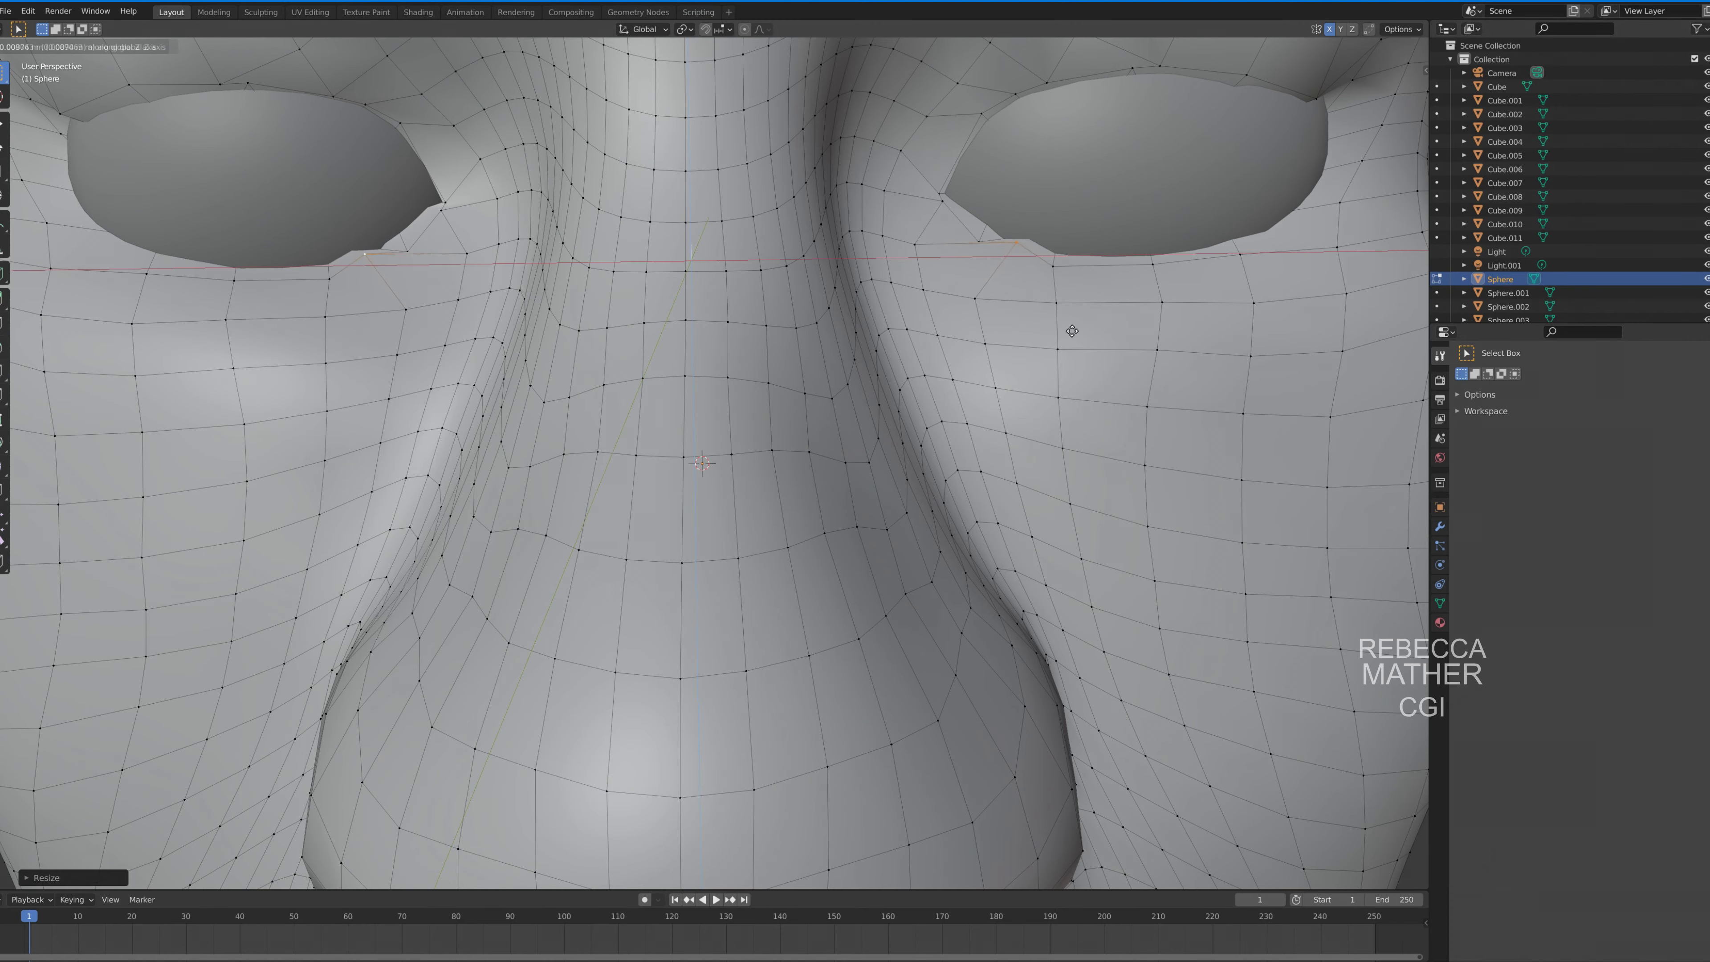
{"action": "key", "text": "g"}
{"action": "key", "text": "z"}
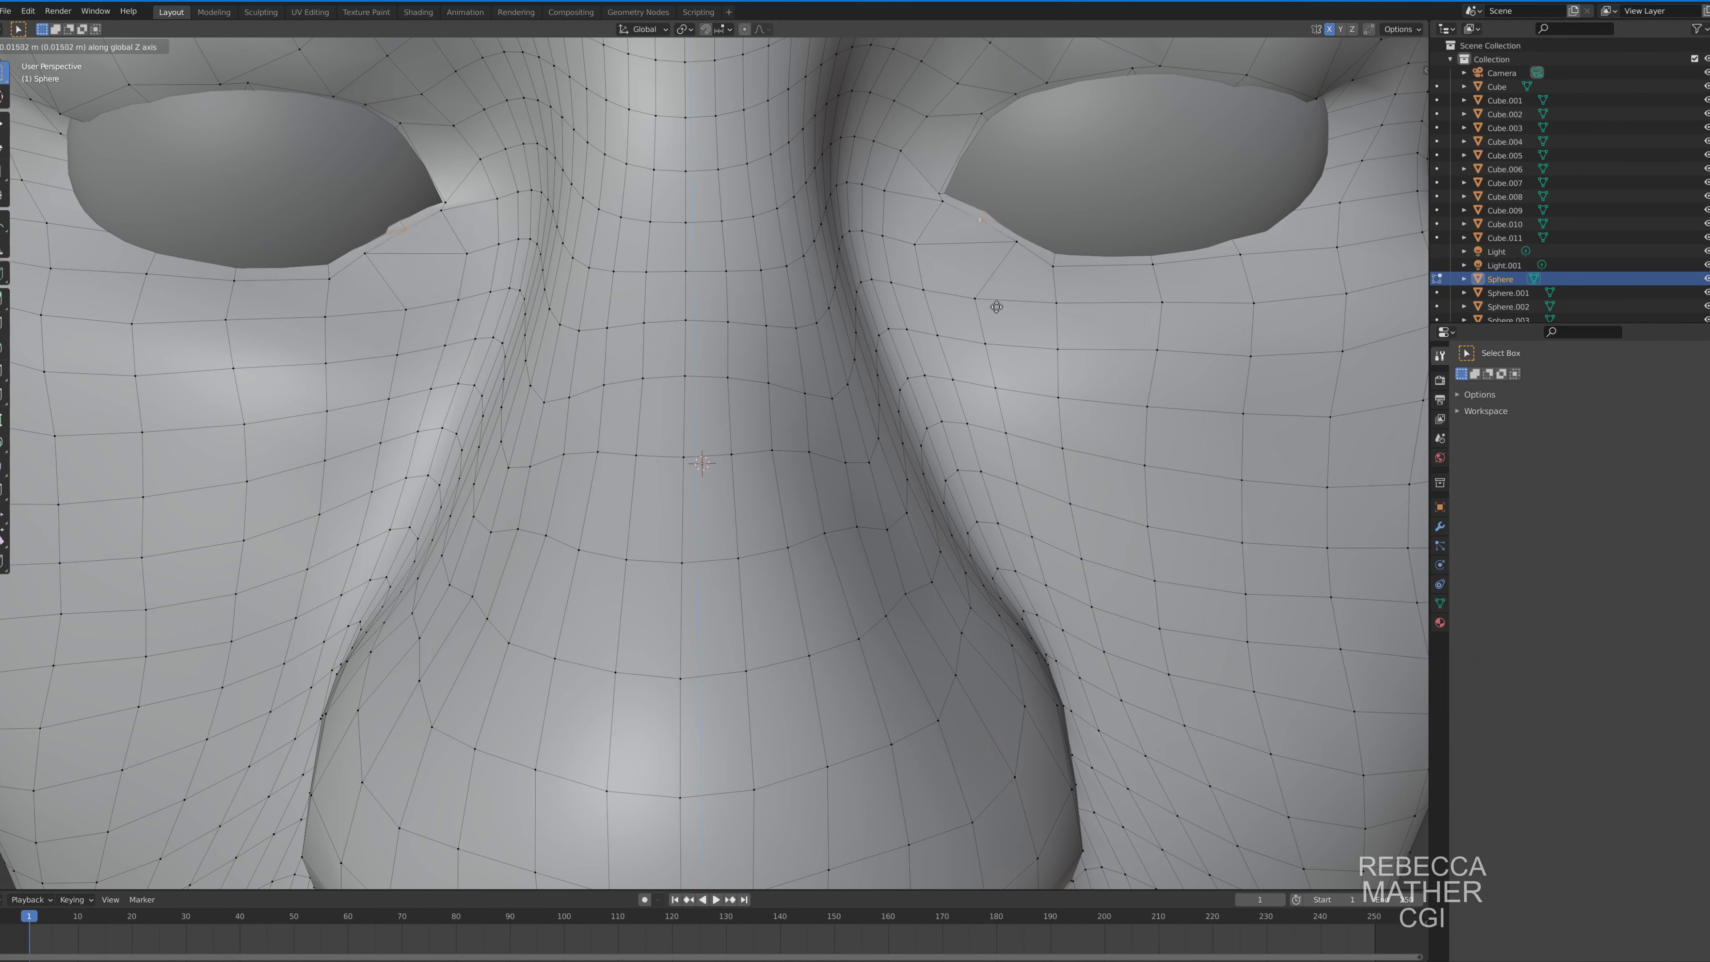
{"action": "left_click", "coordinate": [996, 311]}
Scale the eye-corner vertices and slide a rim vertex sideways along X.
{"action": "scroll", "coordinate": [990, 472], "scroll_direction": "down", "scroll_amount": 5}
{"action": "mouse_move", "coordinate": [985, 581]}
{"action": "middle_mouse_down"}
{"action": "mouse_move", "coordinate": [897, 565]}
{"action": "mouse_move", "coordinate": [917, 565]}
{"action": "middle_mouse_up"}
{"action": "scroll", "coordinate": [590, 258], "scroll_direction": "up", "scroll_amount": 5}
{"action": "middle_click_drag", "start_coordinate": [590, 258], "coordinate": [825, 445]}
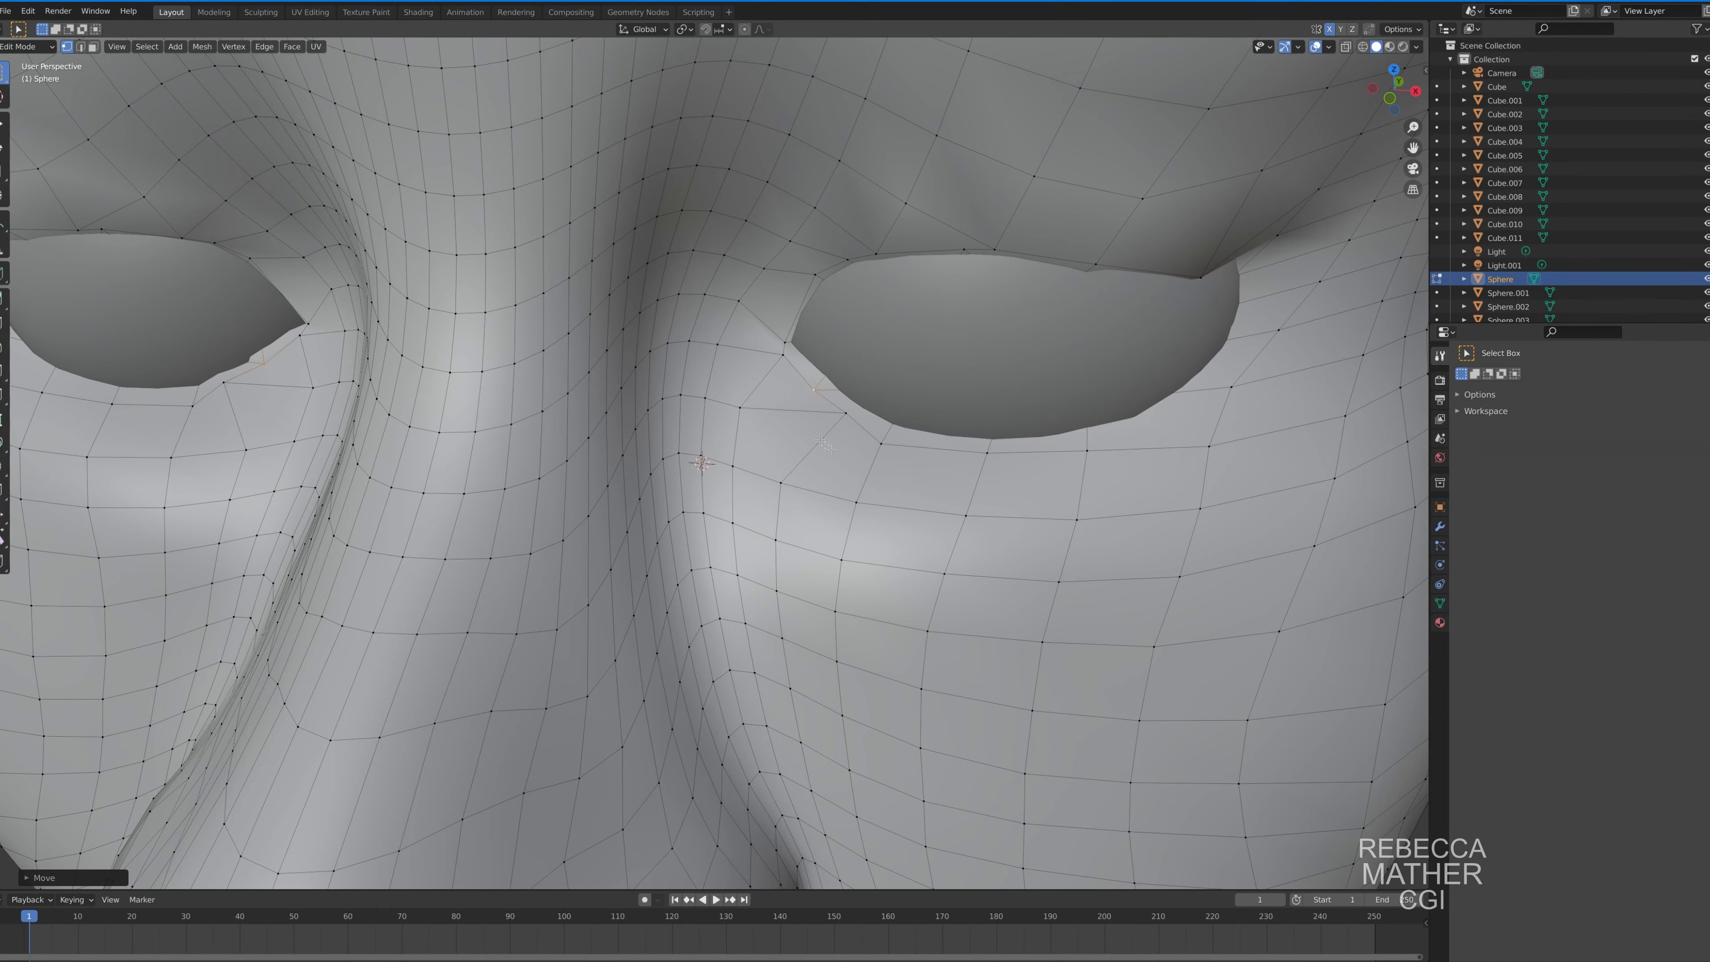
{"action": "middle_click_drag", "start_coordinate": [1092, 456], "coordinate": [526, 321], "text": "shift"}
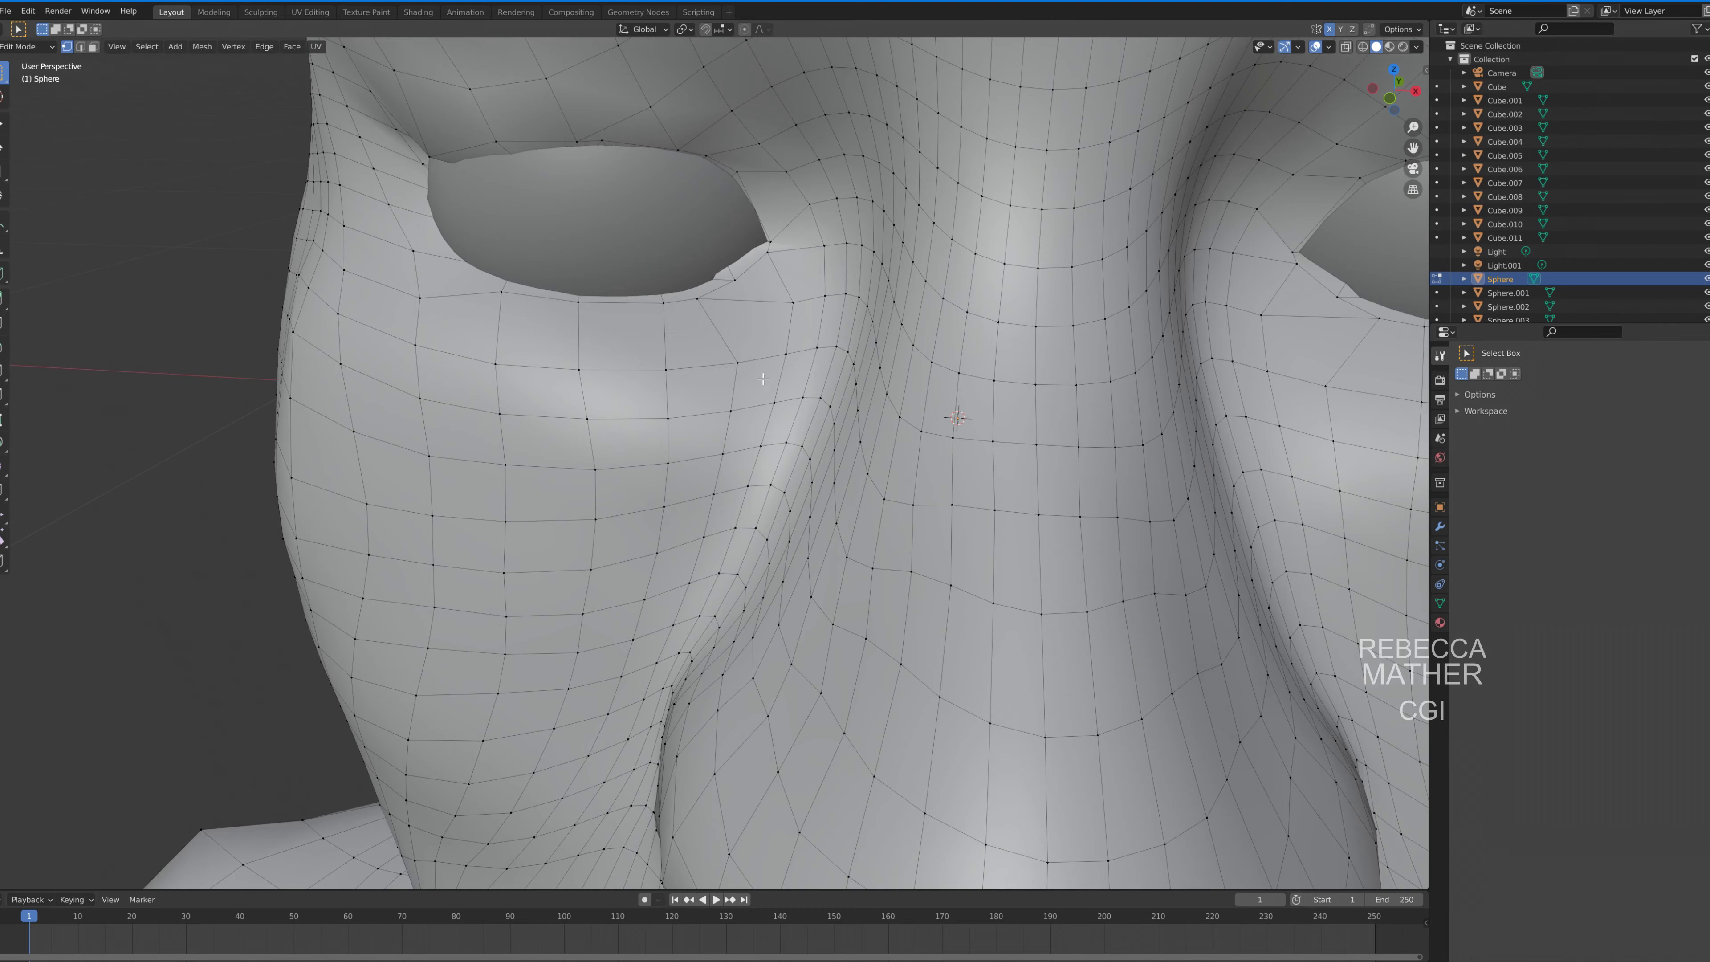
{"action": "key", "text": "s"}
{"action": "left_click", "coordinate": [1080, 417]}
{"action": "key", "text": "g"}
{"action": "key", "text": "x"}
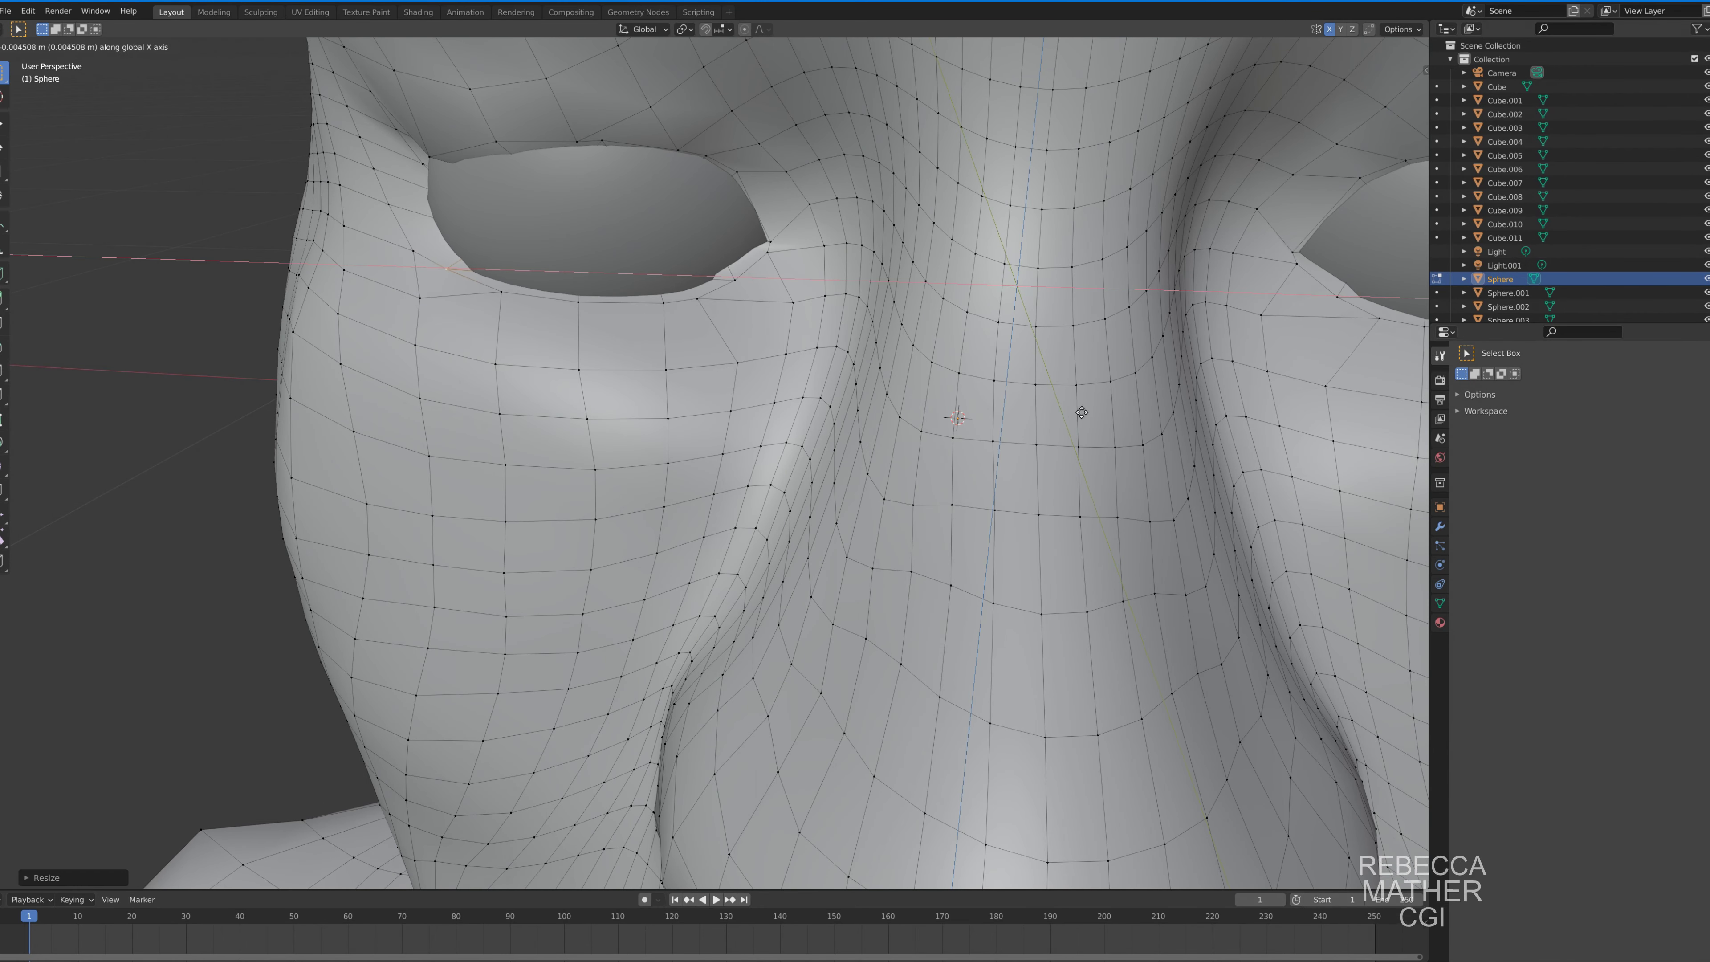
{"action": "left_click", "coordinate": [1095, 405]}
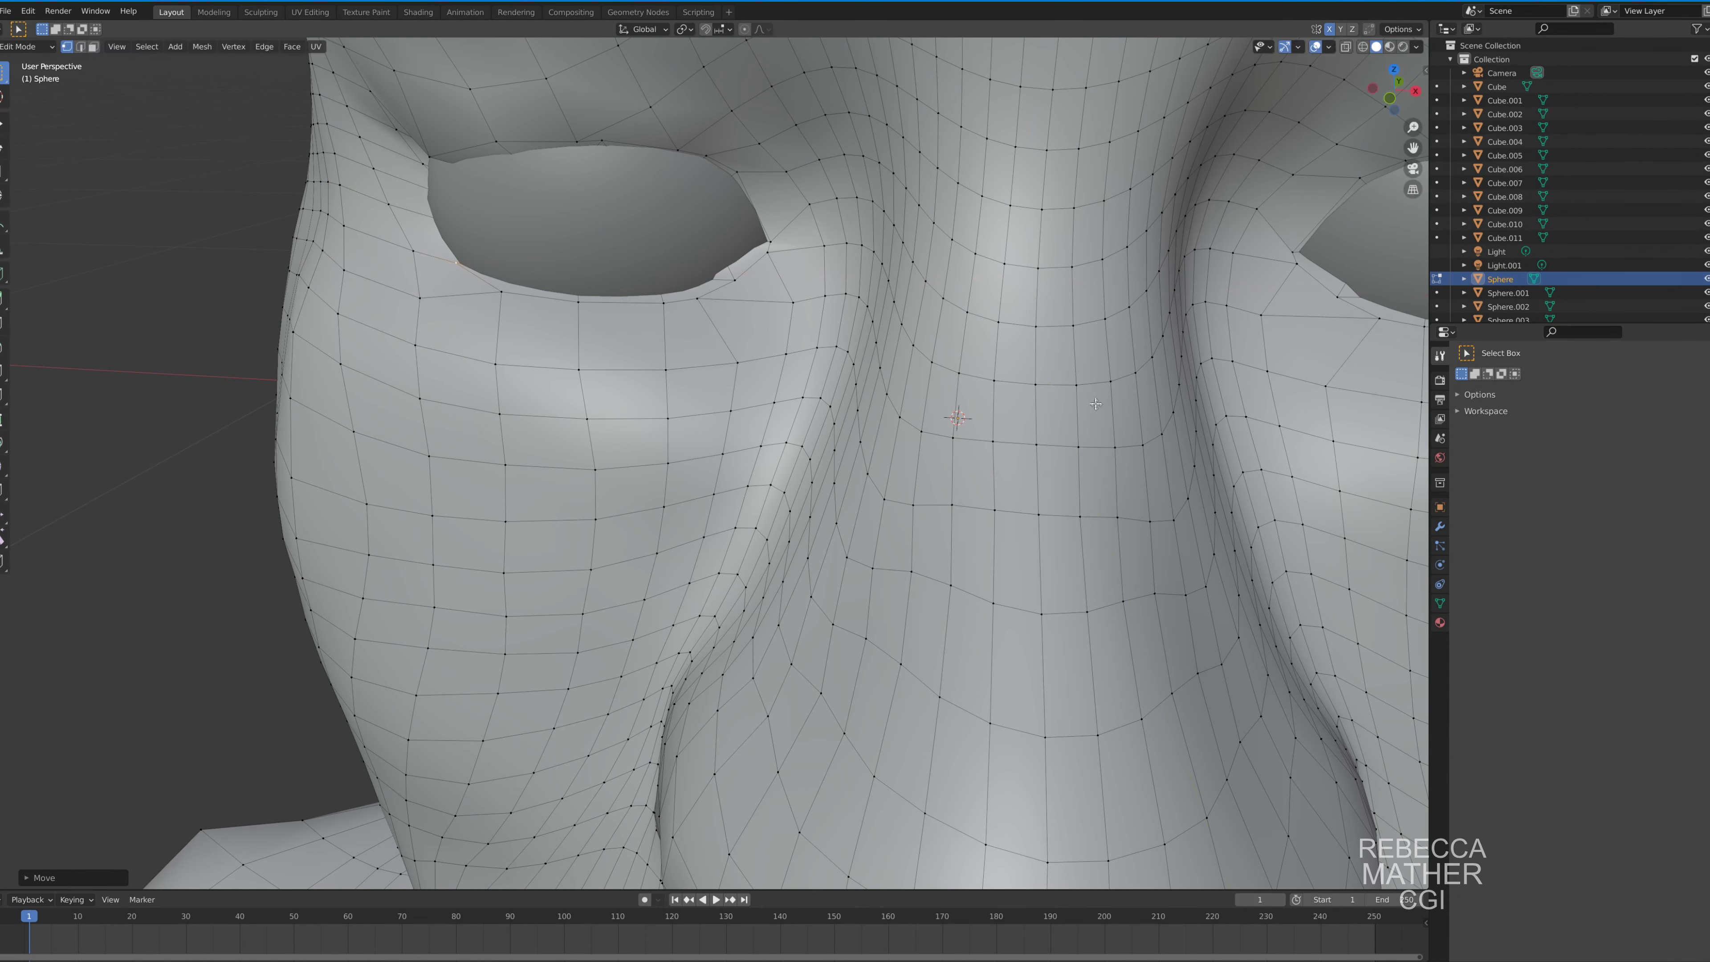
{"action": "scroll", "coordinate": [1096, 404], "scroll_direction": "down", "scroll_amount": 5}
Face the head from the front and shrink the edge loops around the eyes inward.
{"action": "scroll", "coordinate": [924, 572], "scroll_direction": "down", "scroll_amount": 3}
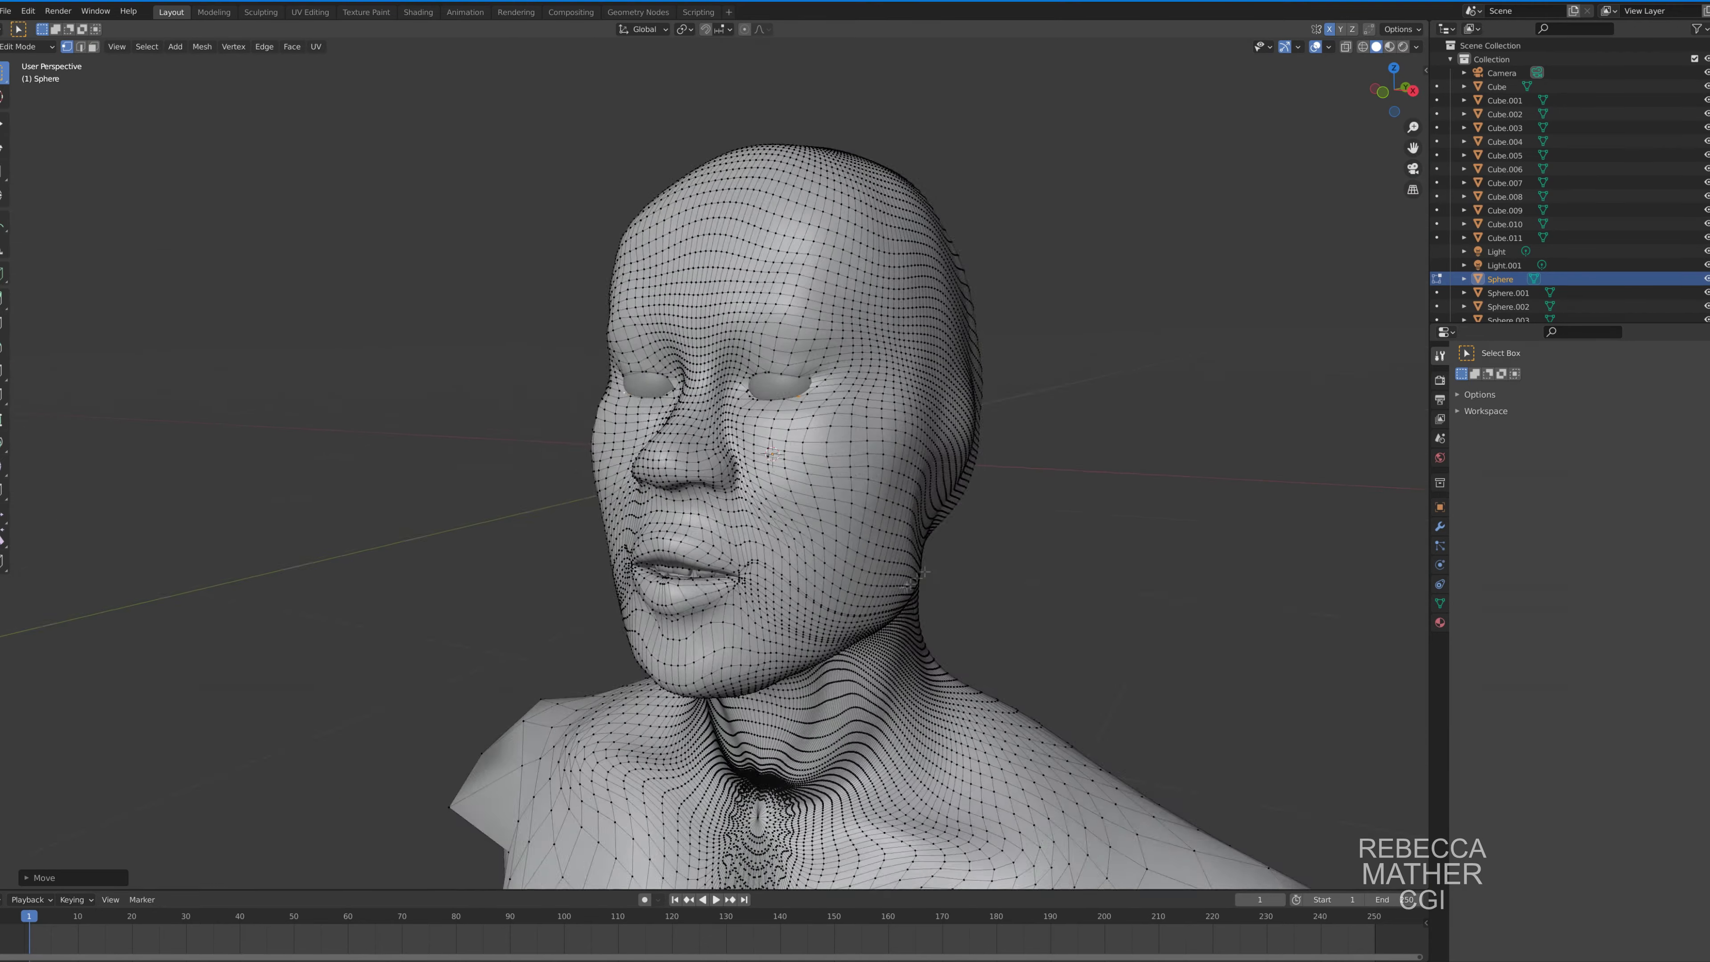
{"action": "middle_click_drag", "start_coordinate": [923, 572], "coordinate": [897, 477]}
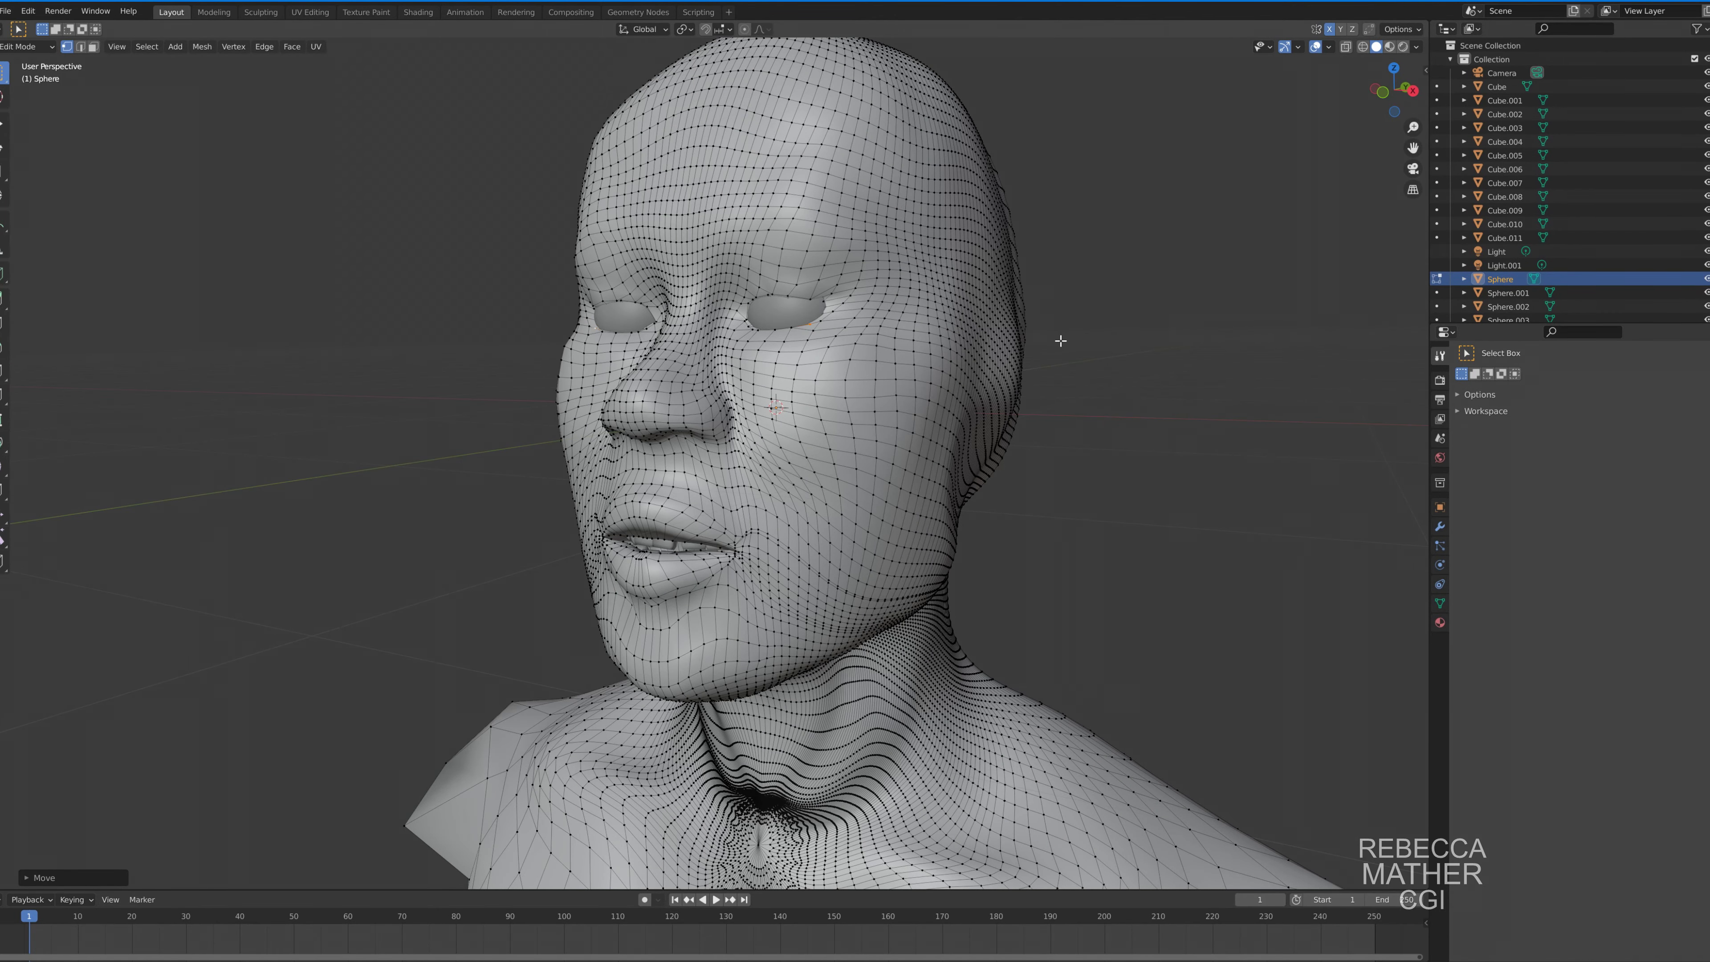
{"action": "scroll", "coordinate": [1061, 341], "scroll_direction": "up", "scroll_amount": 5}
{"action": "middle_click_drag", "start_coordinate": [1060, 341], "coordinate": [758, 352]}
{"action": "scroll", "coordinate": [758, 352], "scroll_direction": "up", "scroll_amount": 2}
{"action": "scroll", "coordinate": [545, 346], "scroll_direction": "up", "scroll_amount": 2}
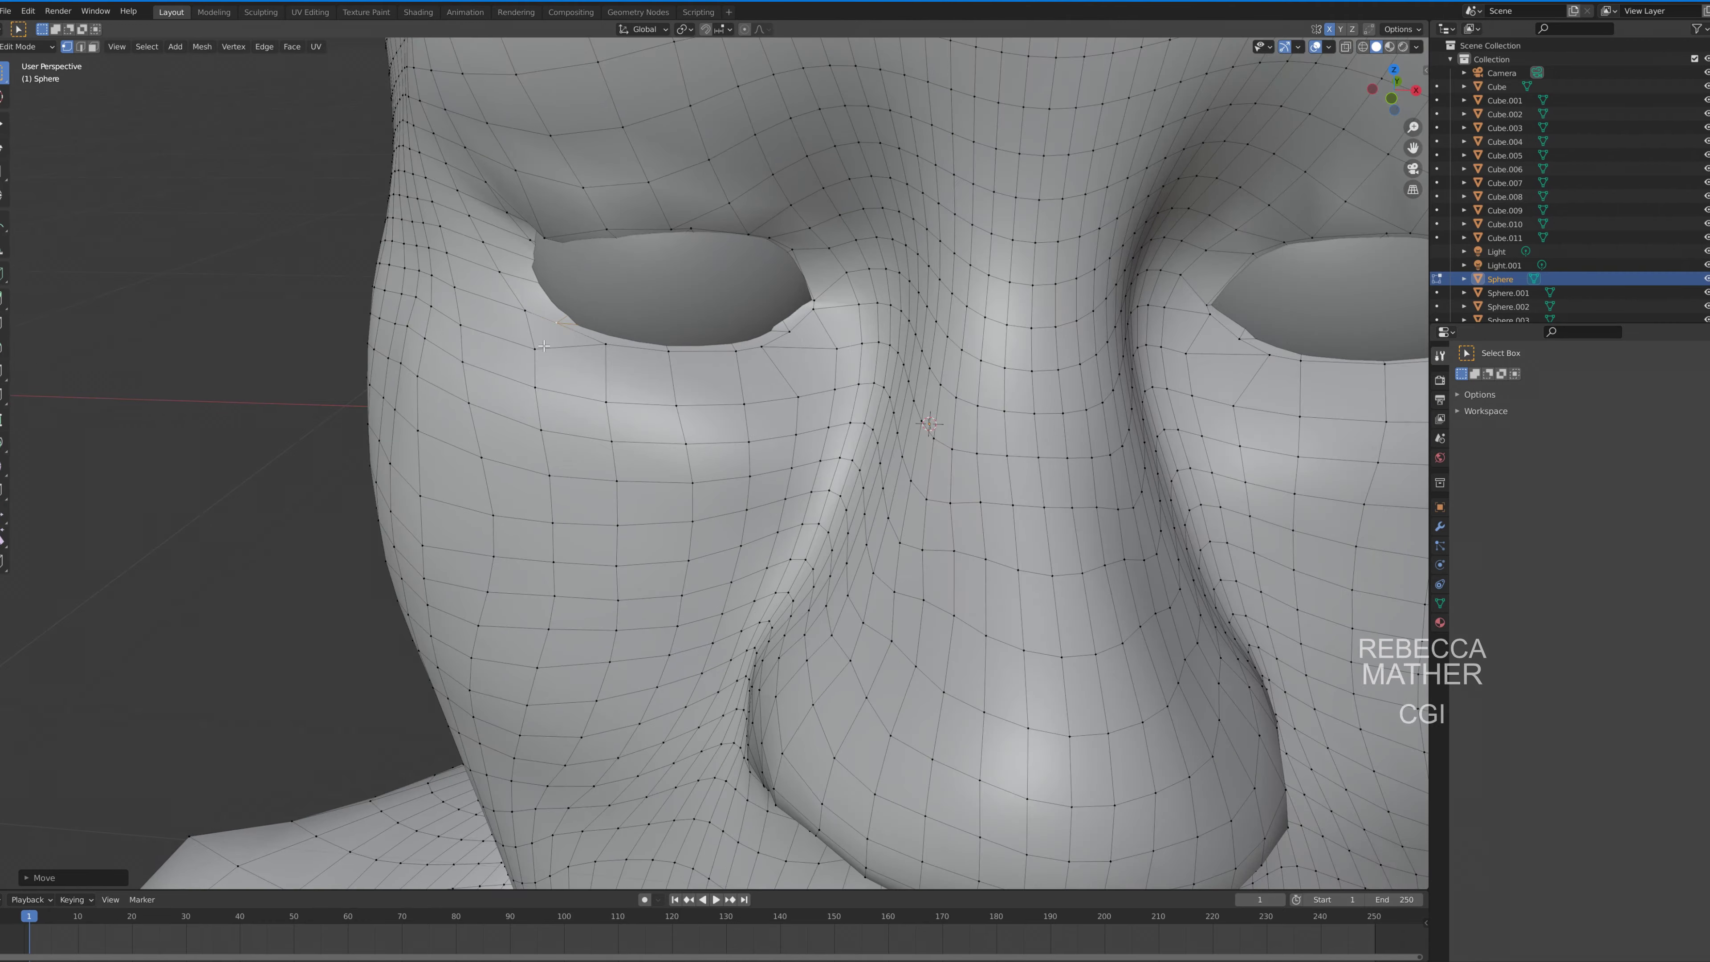
{"action": "scroll", "coordinate": [544, 345], "scroll_direction": "up", "scroll_amount": 4}
{"action": "scroll", "coordinate": [545, 345], "scroll_direction": "down", "scroll_amount": 6}
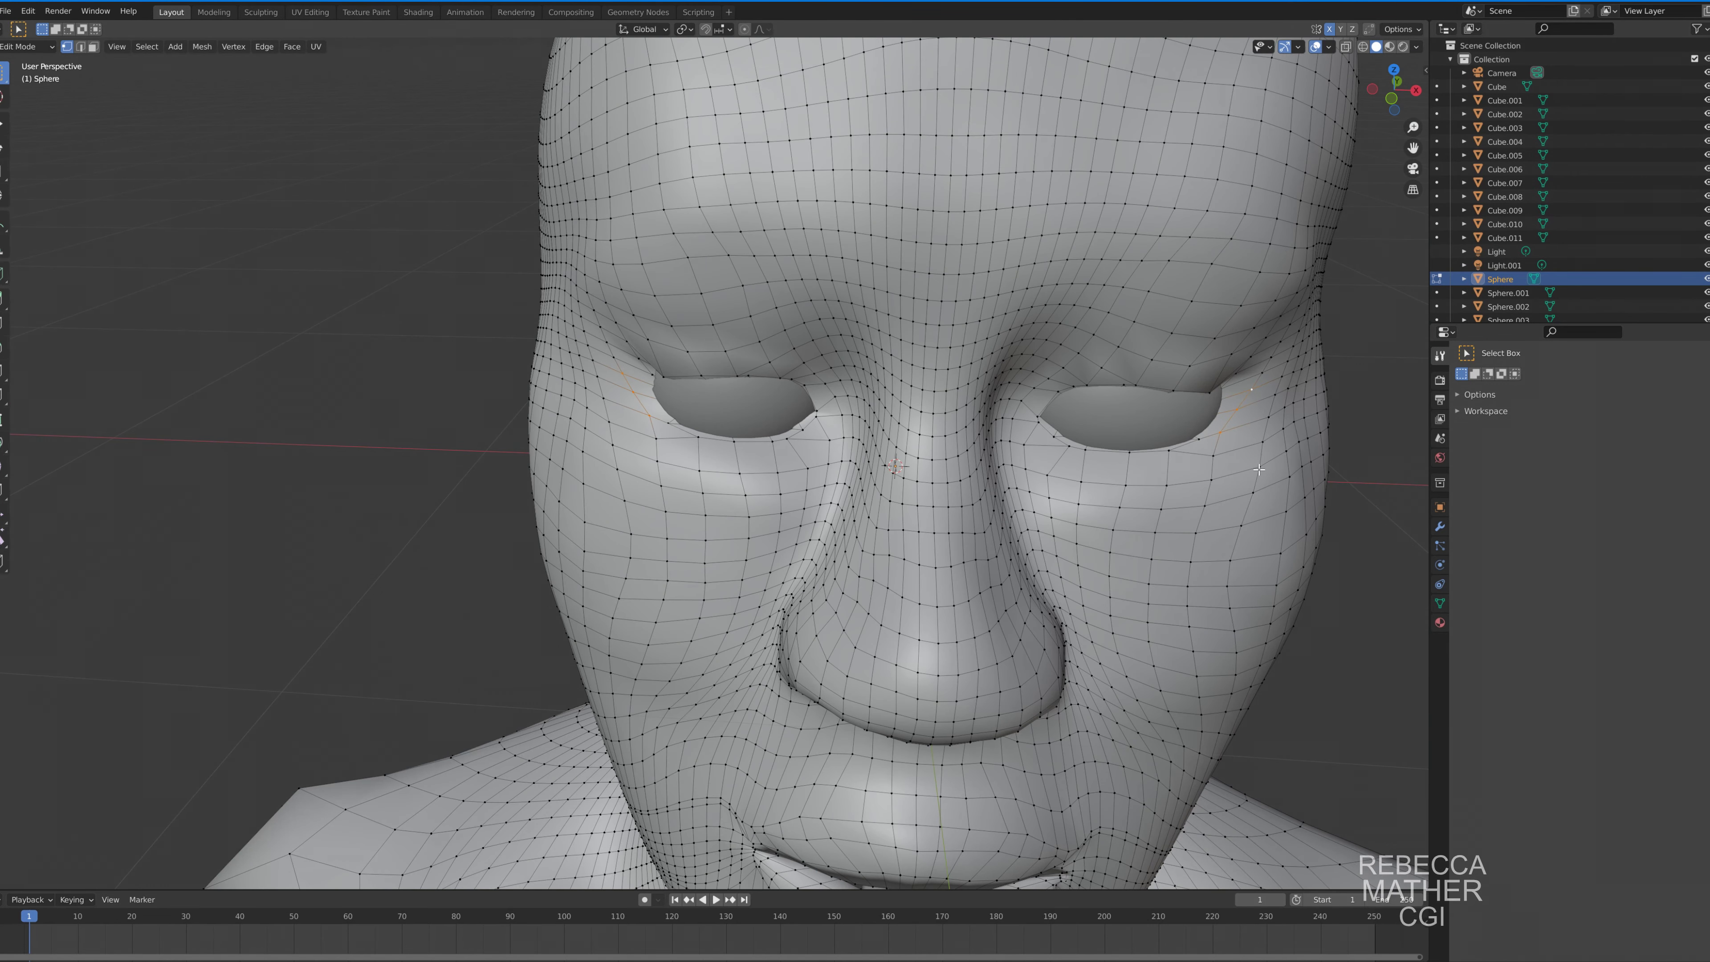
{"action": "key", "text": "s"}
{"action": "left_click", "coordinate": [1244, 467]}
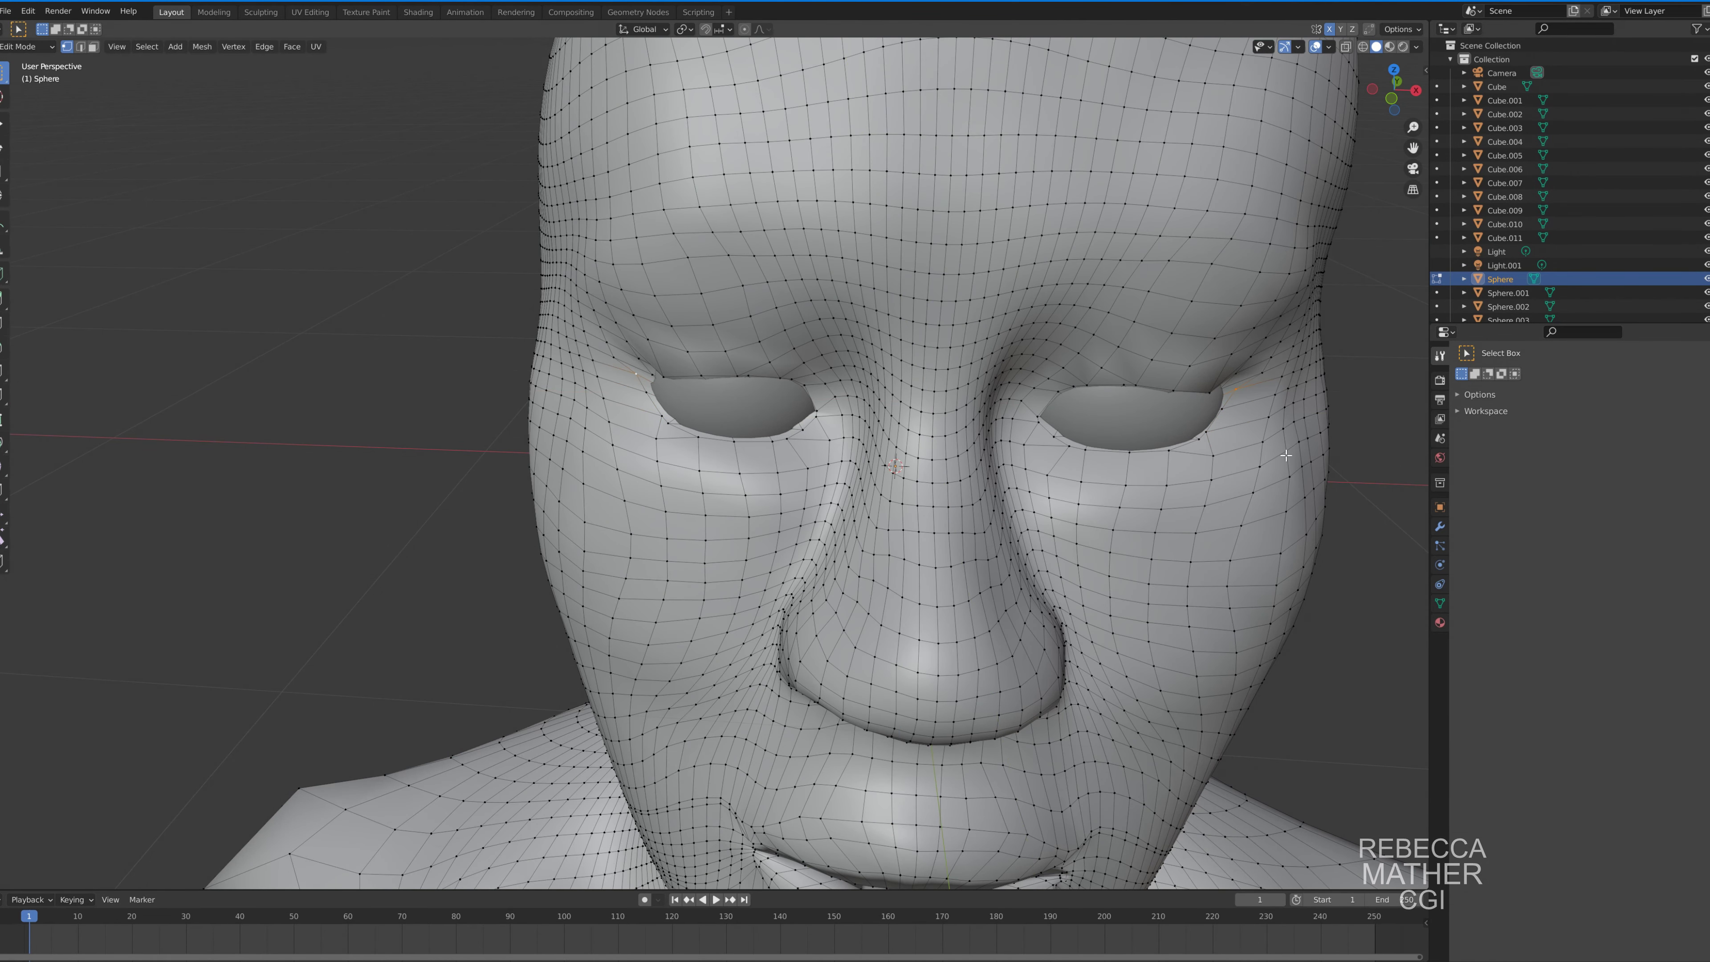
Shift the eye-corner edges sideways along the X axis.
{"action": "scroll", "coordinate": [1287, 456], "scroll_direction": "up", "scroll_amount": 5}
{"action": "middle_click_drag", "start_coordinate": [1286, 456], "coordinate": [673, 333]}
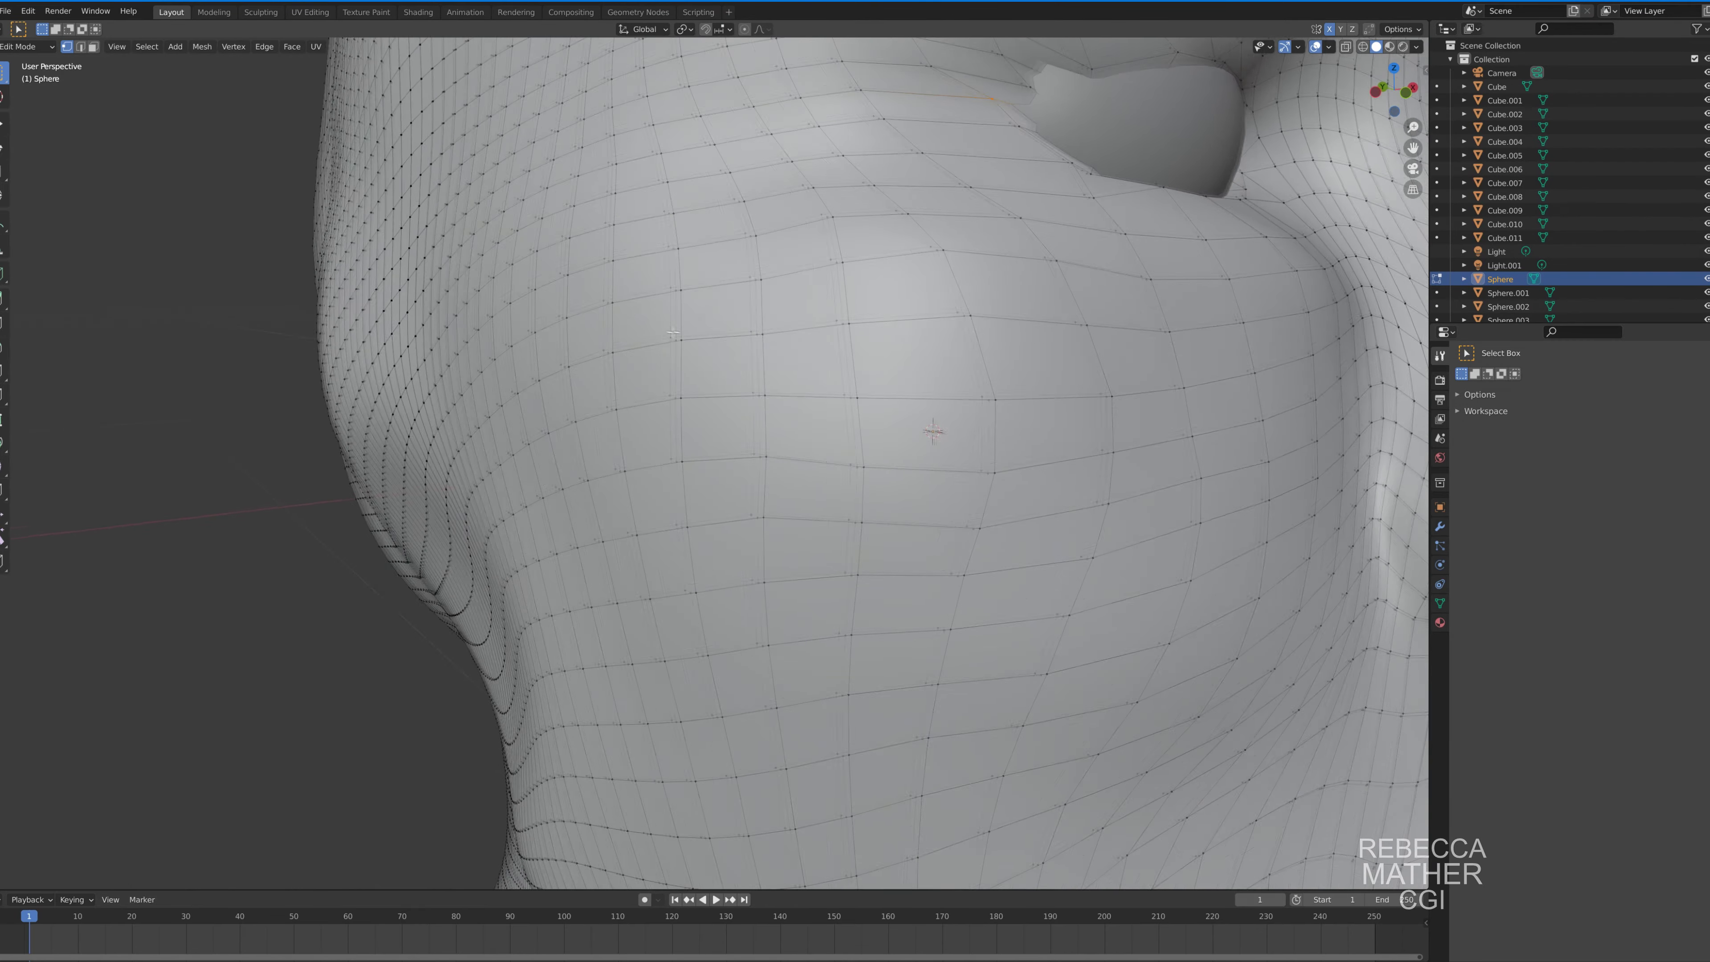
{"action": "scroll", "coordinate": [672, 333], "scroll_direction": "down", "scroll_amount": 5}
{"action": "key", "text": "g"}
{"action": "key", "text": "x"}
{"action": "left_click", "coordinate": [1311, 247]}
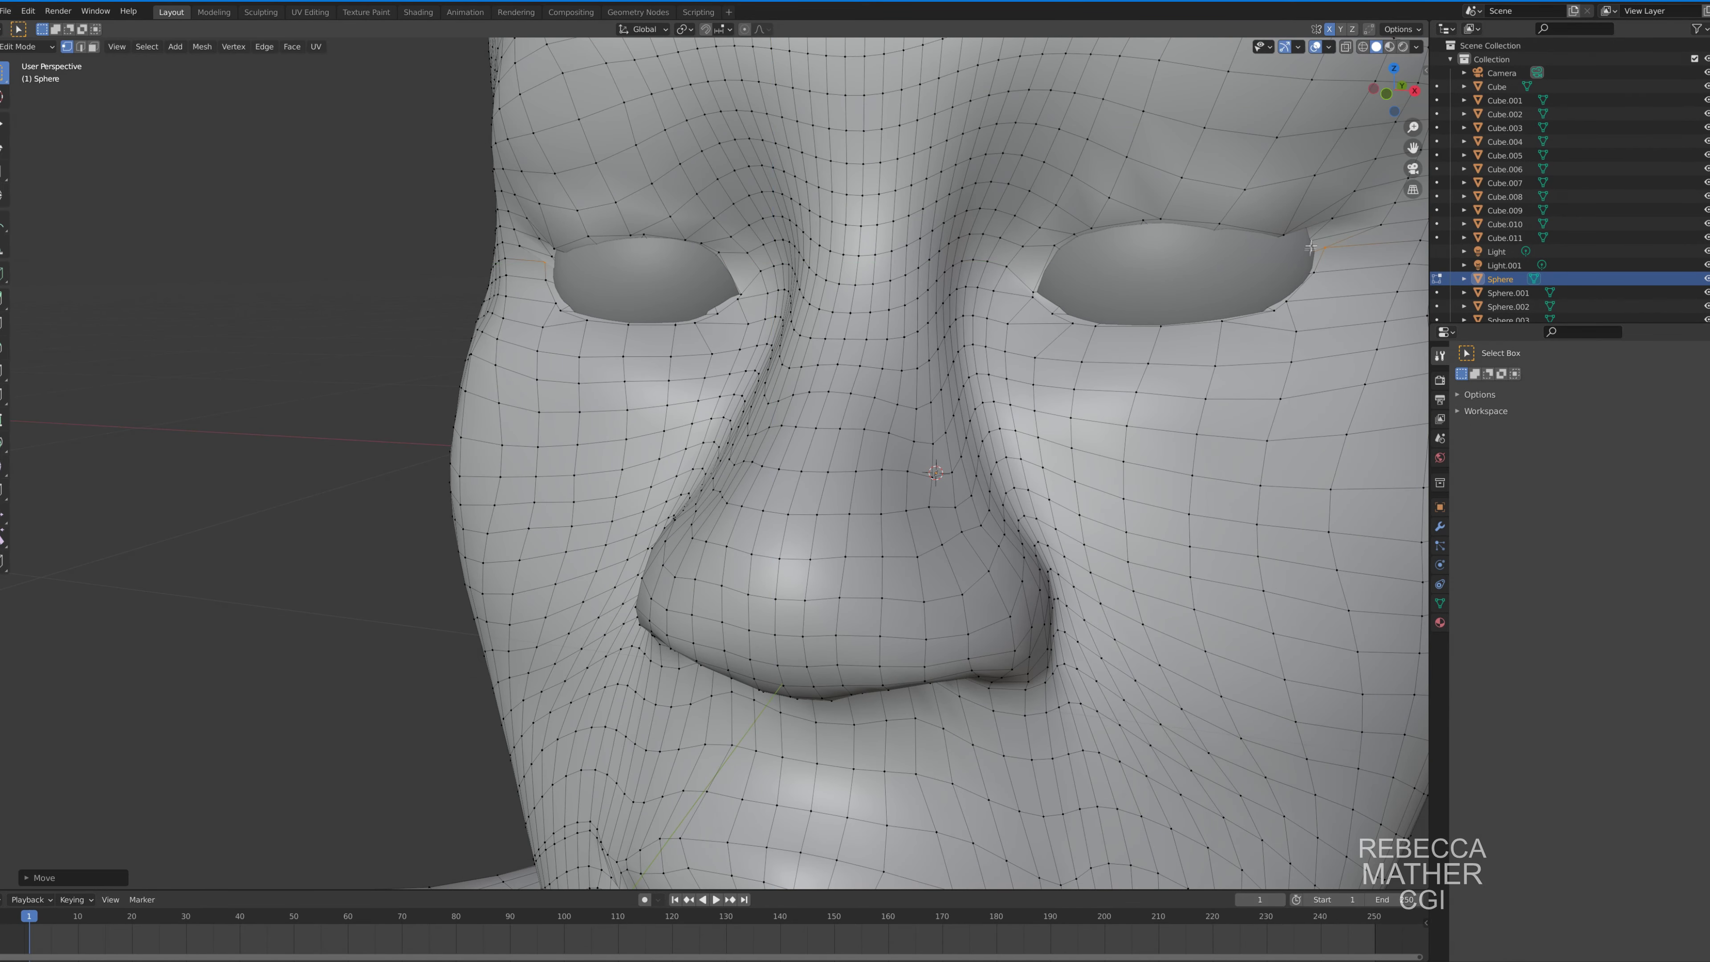
Scale the eye-corner geometry and push the corners back along Y.
{"action": "scroll", "coordinate": [561, 266], "scroll_direction": "up", "scroll_amount": 5}
{"action": "middle_click_drag", "start_coordinate": [561, 266], "coordinate": [1101, 202]}
{"action": "key", "text": "s"}
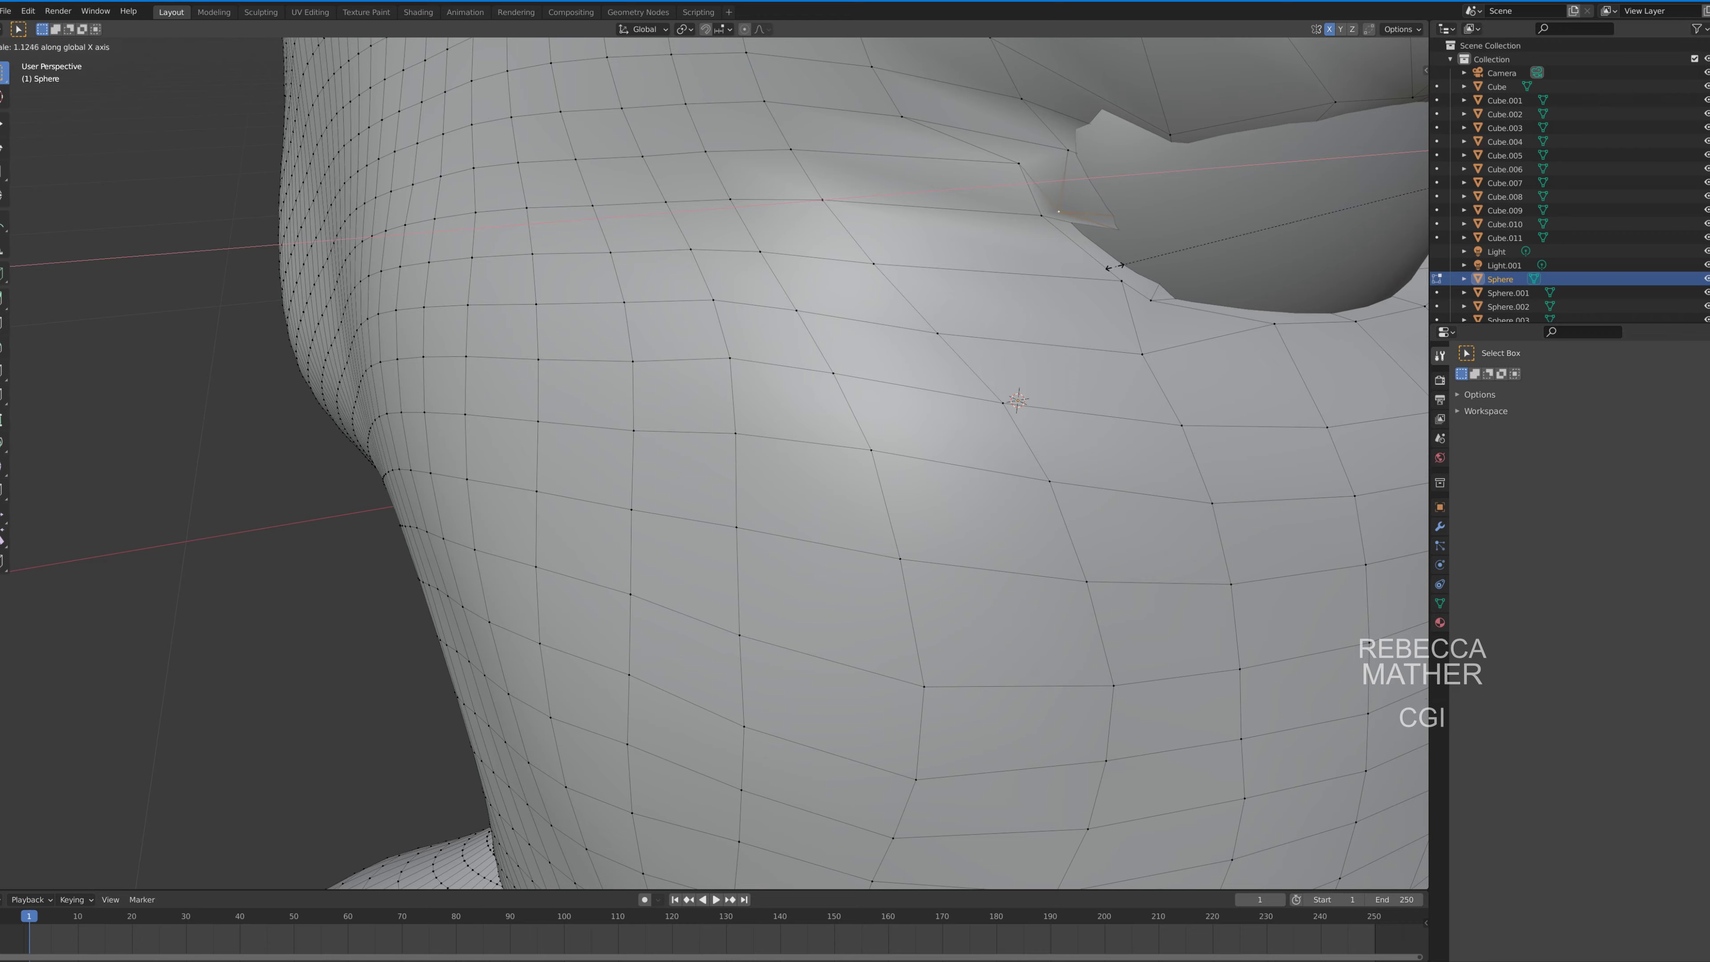
{"action": "left_click", "coordinate": [1179, 256]}
{"action": "scroll", "coordinate": [1180, 257], "scroll_direction": "down", "scroll_amount": 5}
{"action": "mouse_move", "coordinate": [1180, 257]}
{"action": "middle_mouse_down"}
{"action": "mouse_move", "coordinate": [719, 490]}
{"action": "mouse_move", "coordinate": [718, 525]}
{"action": "middle_mouse_up"}
{"action": "key", "text": "g"}
{"action": "key", "text": "y"}
{"action": "left_click", "coordinate": [718, 490]}
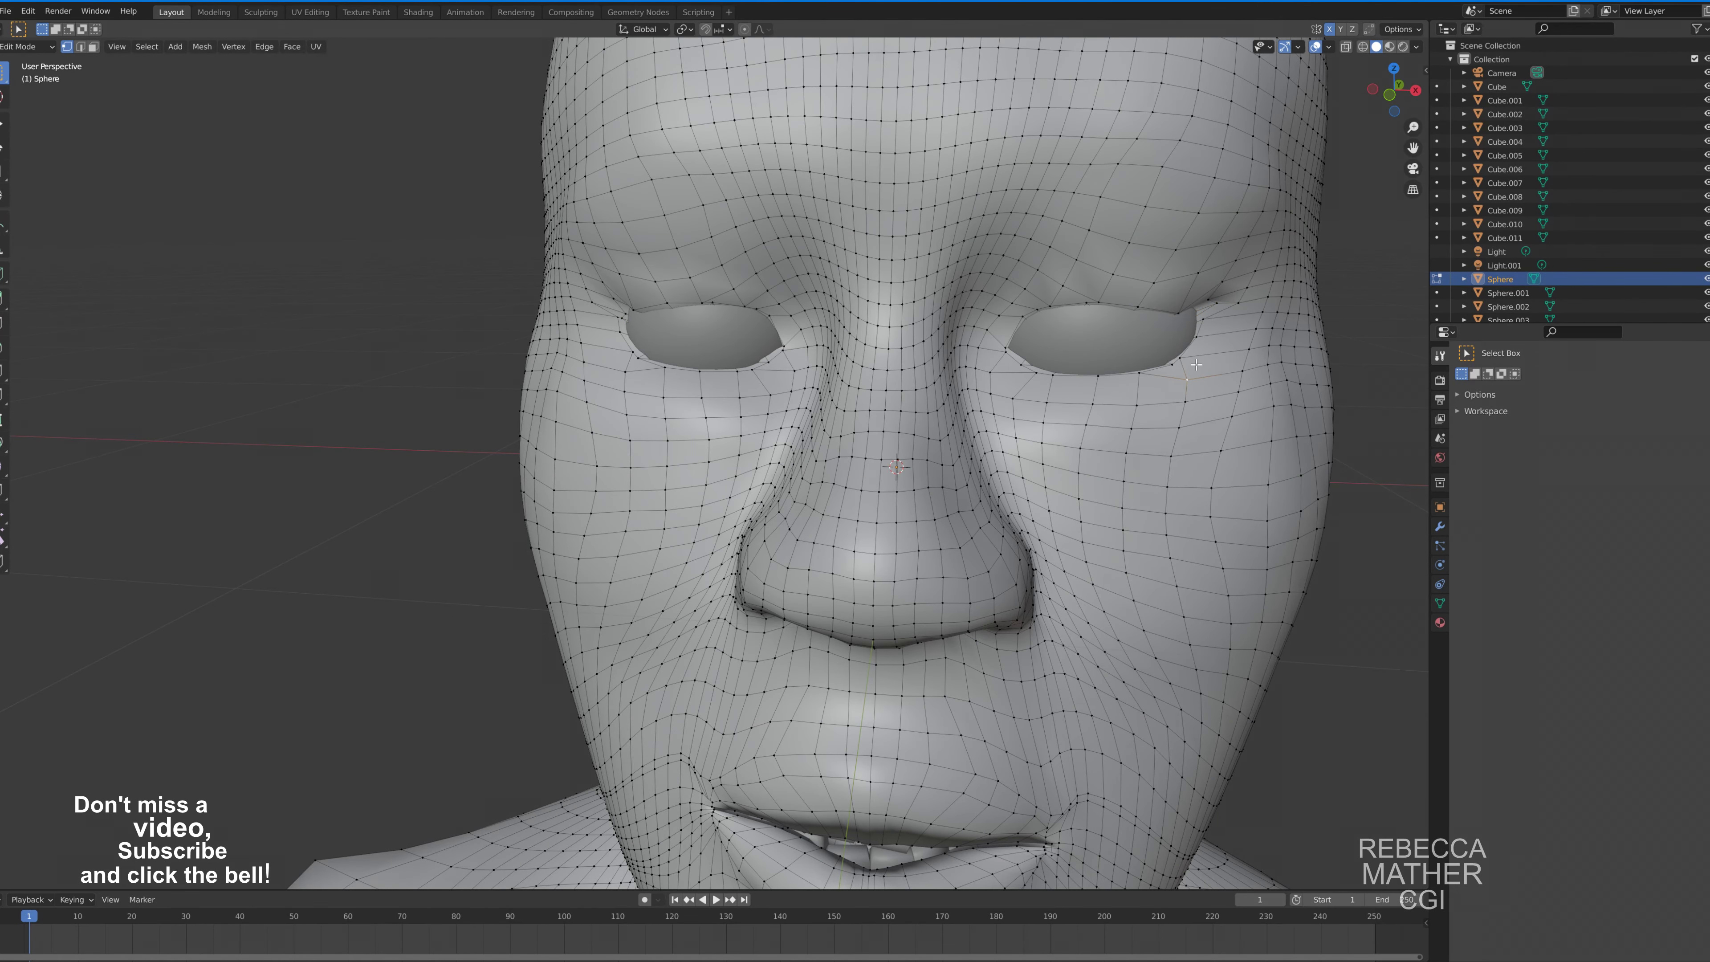
Rescale the eye-corner vertices twice to tighten the corners.
{"action": "key", "text": "s"}
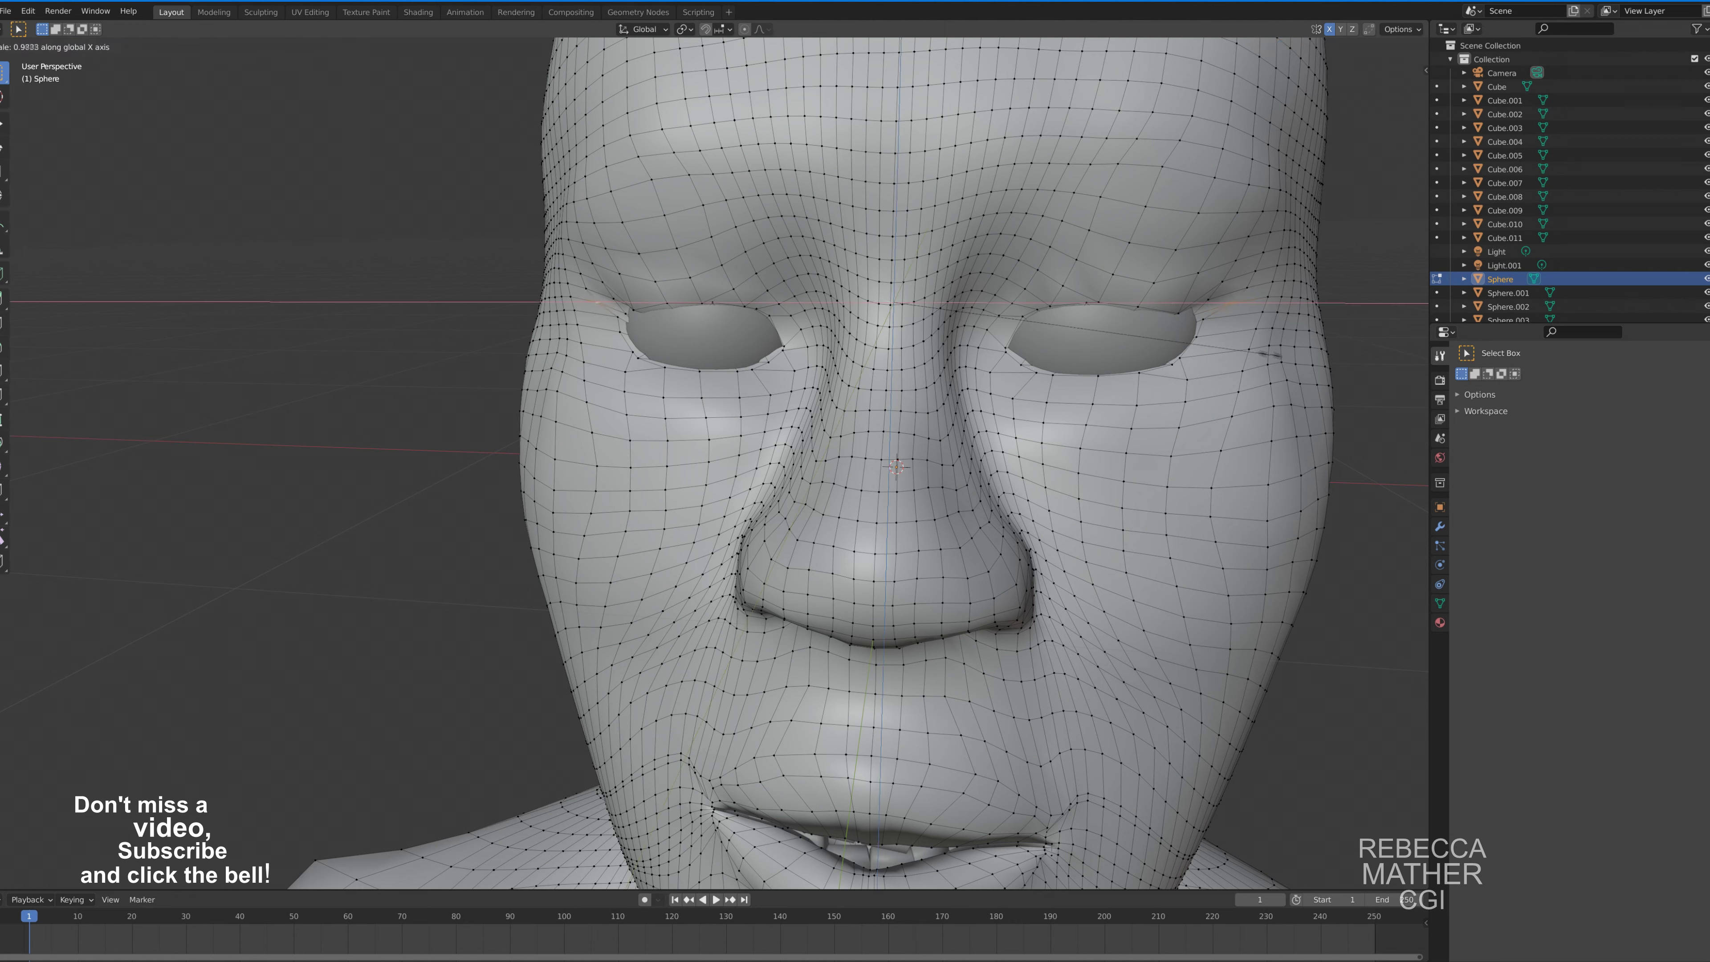
{"action": "left_click", "coordinate": [1168, 331]}
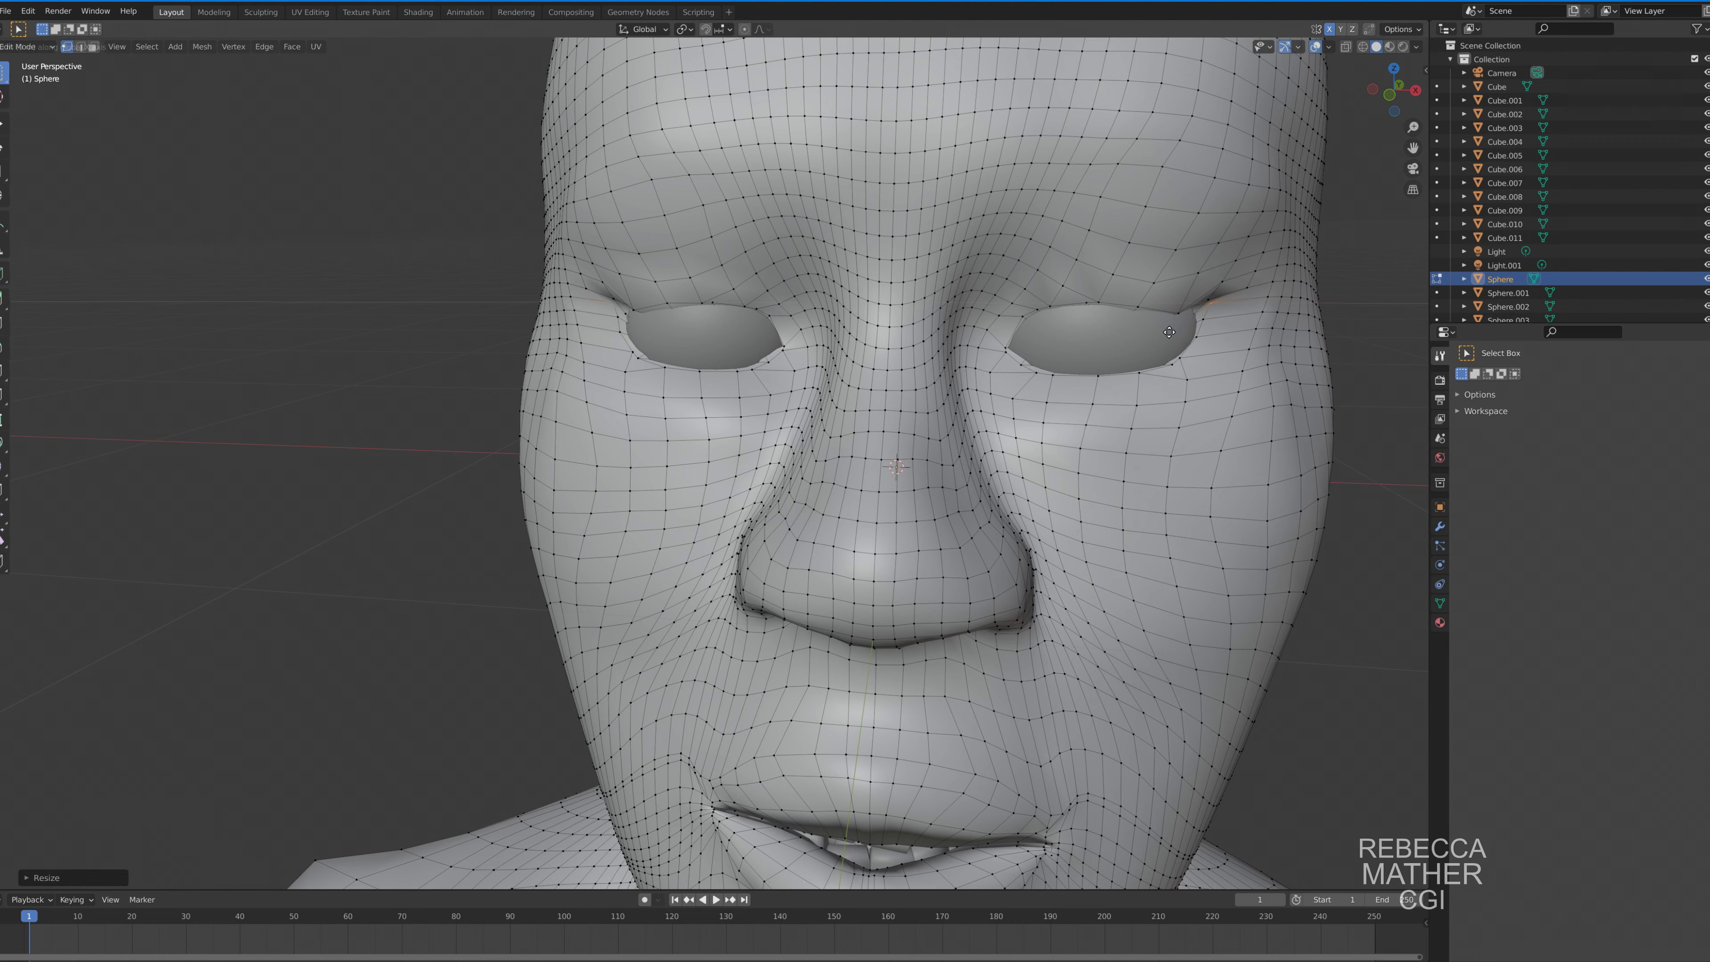
{"action": "left_click", "coordinate": [1132, 323]}
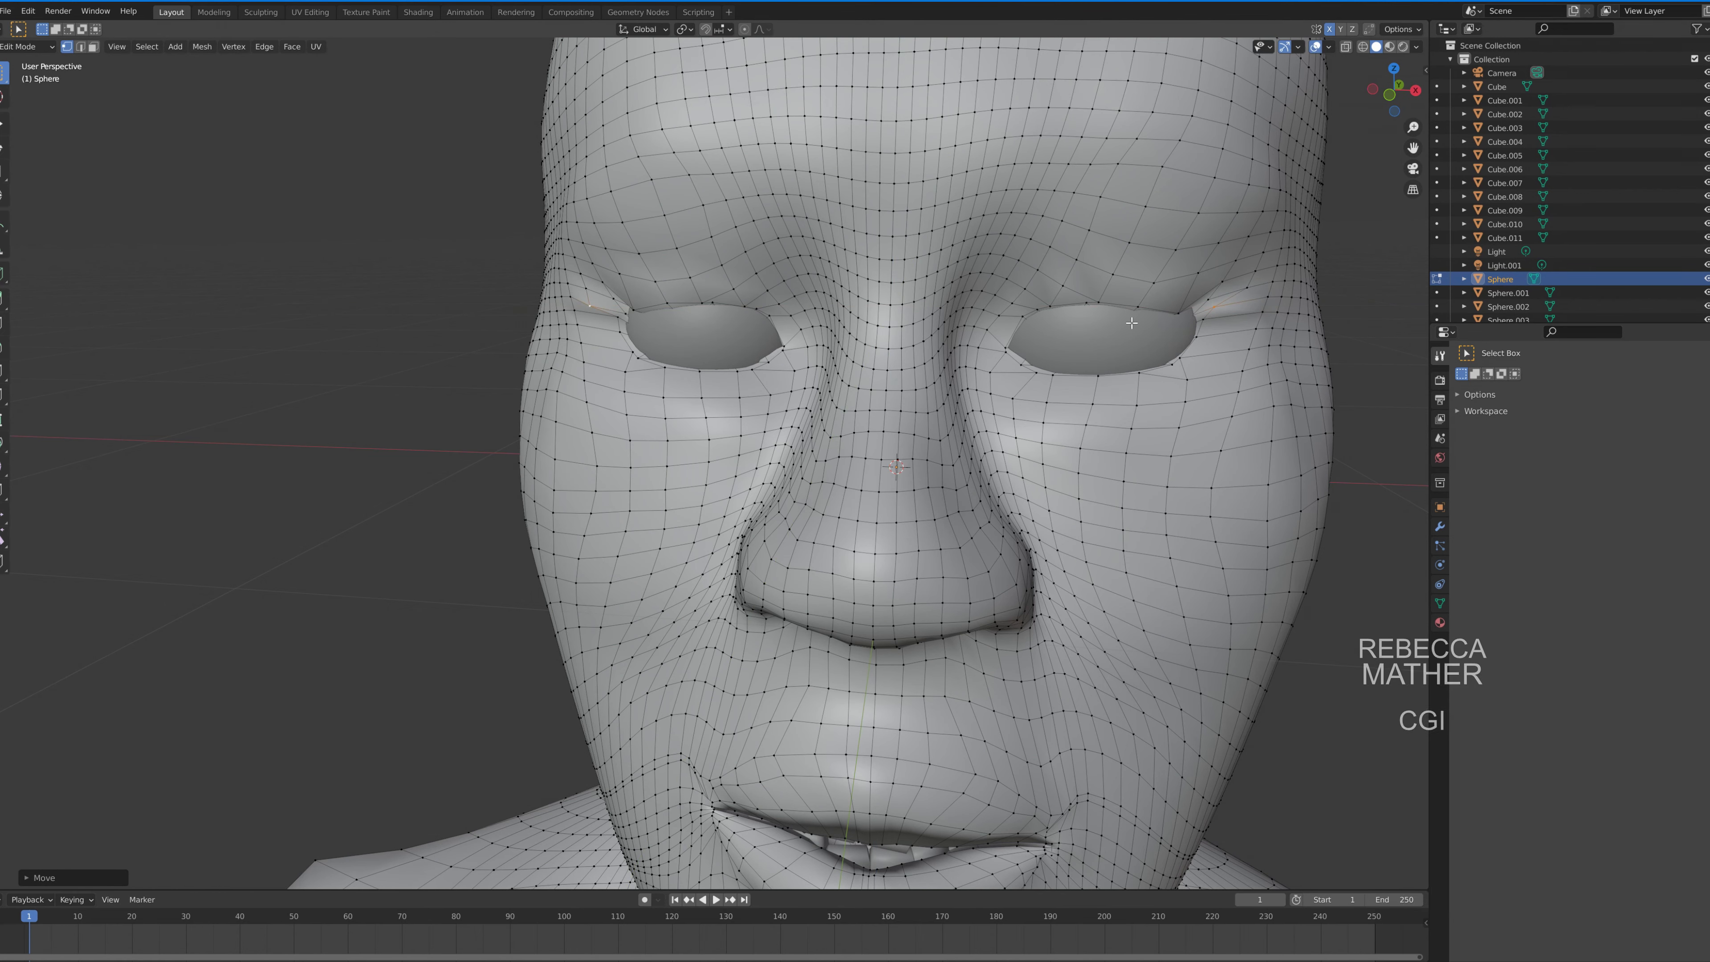
{"action": "key", "text": "s"}
{"action": "left_click", "coordinate": [1131, 323]}
Nudge the eye-corner vertices along X, cancelling a sideways scale.
{"action": "scroll", "coordinate": [888, 407], "scroll_direction": "up", "scroll_amount": 5}
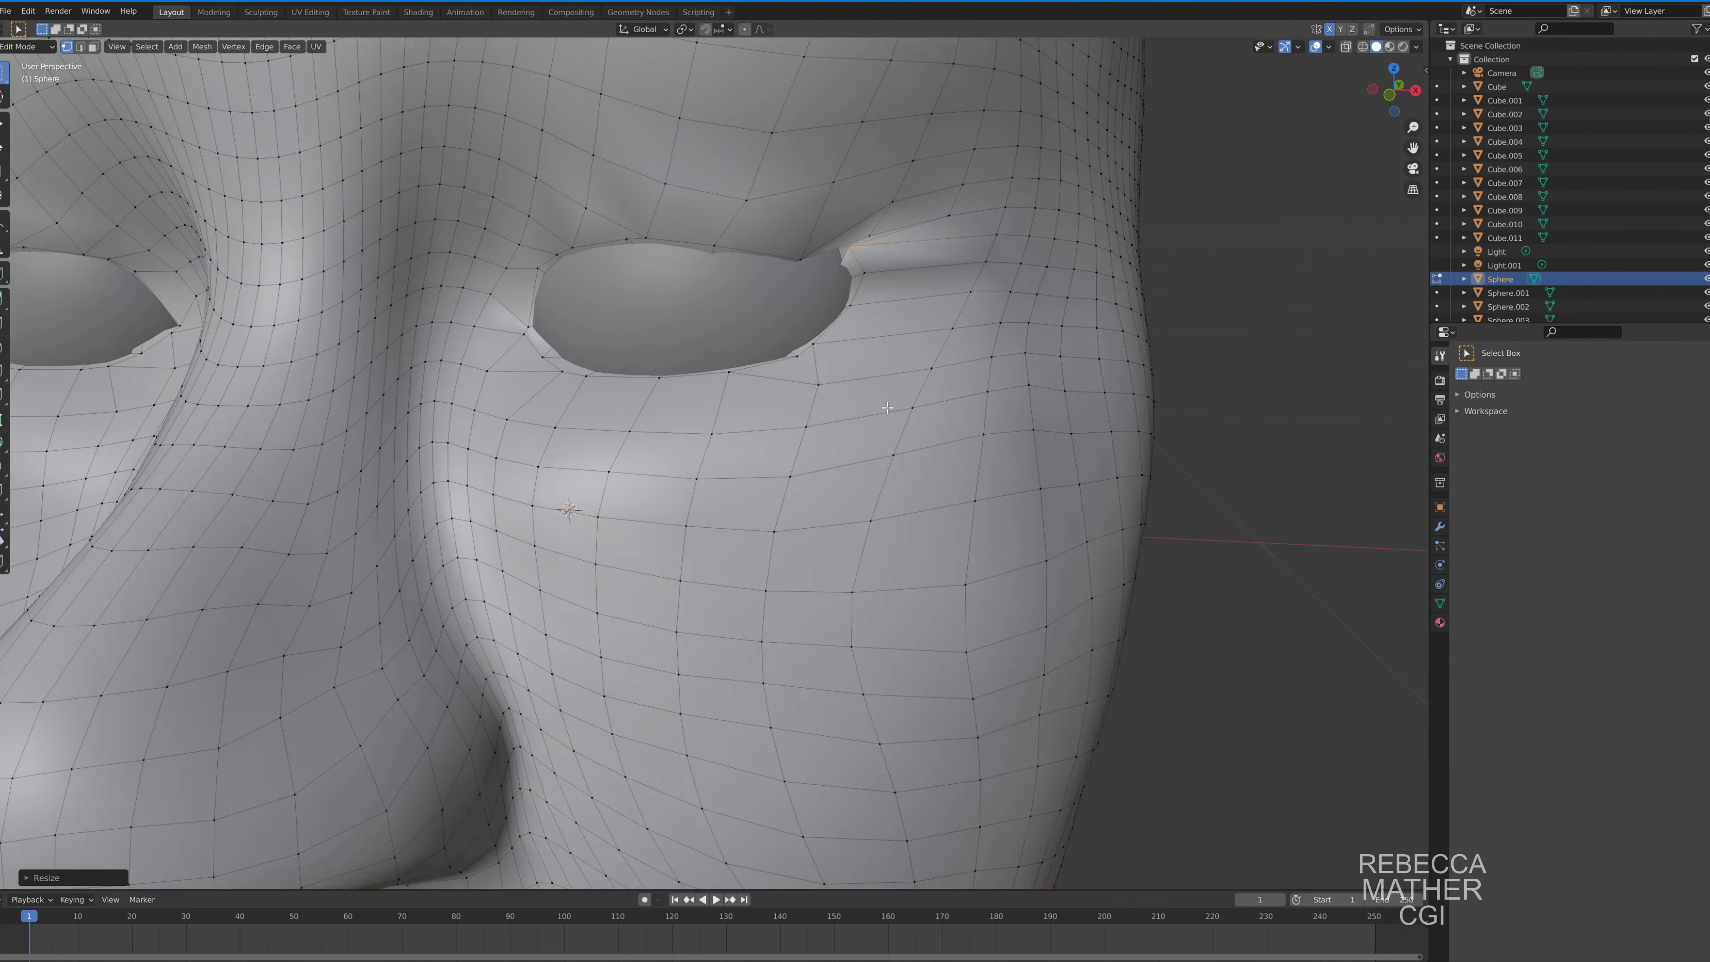
{"action": "middle_click_drag", "start_coordinate": [887, 408], "coordinate": [896, 222], "text": "shift"}
{"action": "key", "text": "g"}
{"action": "key", "text": "x"}
{"action": "left_click", "coordinate": [935, 174]}
{"action": "key", "text": "s"}
{"action": "key", "text": "x"}
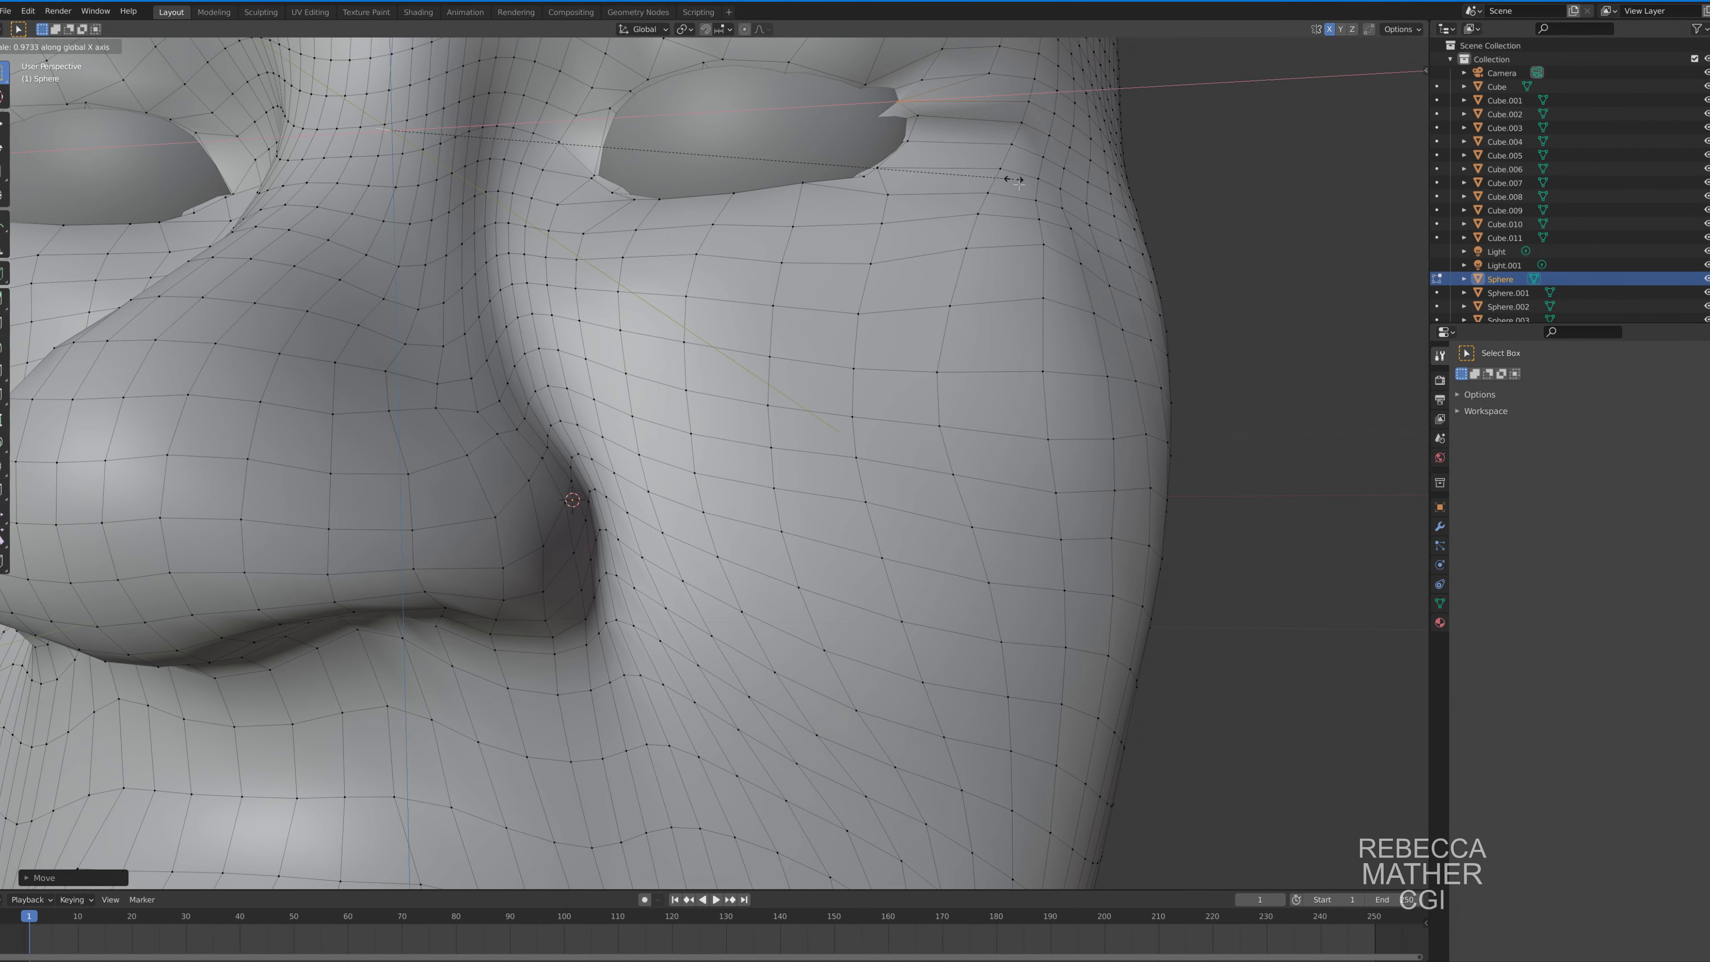
{"action": "key", "text": "Escape"}
Reposition the eye-corner vertices, undoing a stray pulled-out vertex.
{"action": "middle_click_drag", "start_coordinate": [1017, 180], "coordinate": [431, 290]}
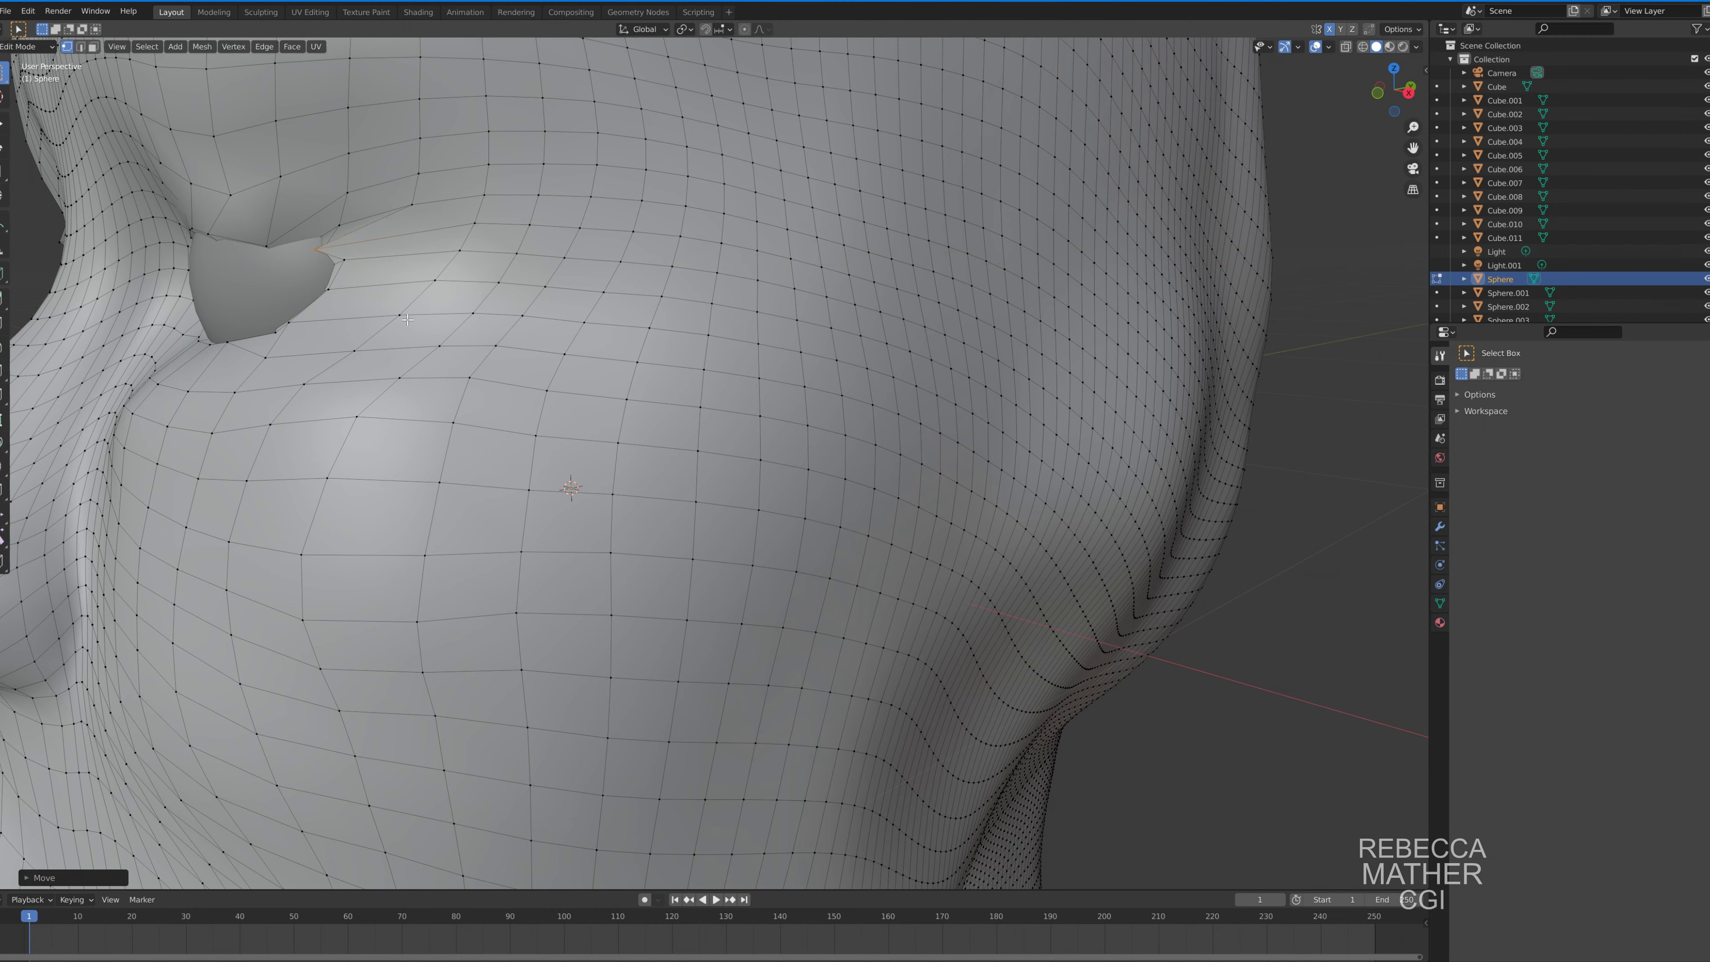
{"action": "key", "text": "g"}
{"action": "left_click", "coordinate": [435, 300]}
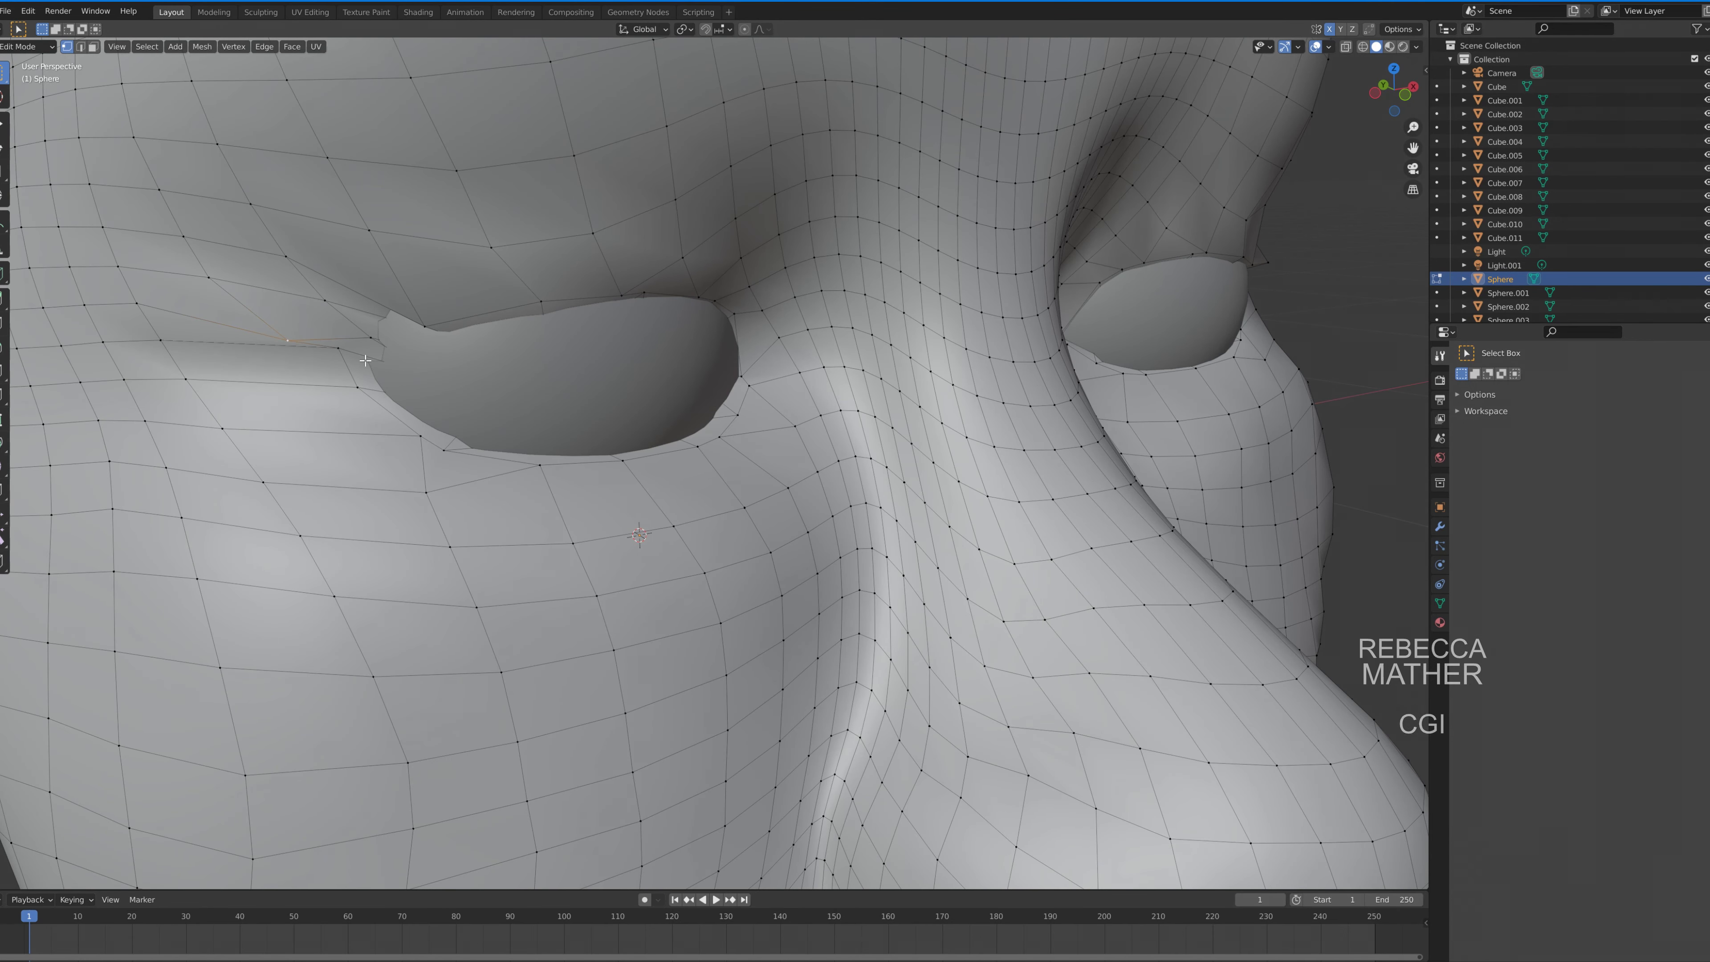
{"action": "key", "text": "g"}
{"action": "key", "text": "y"}
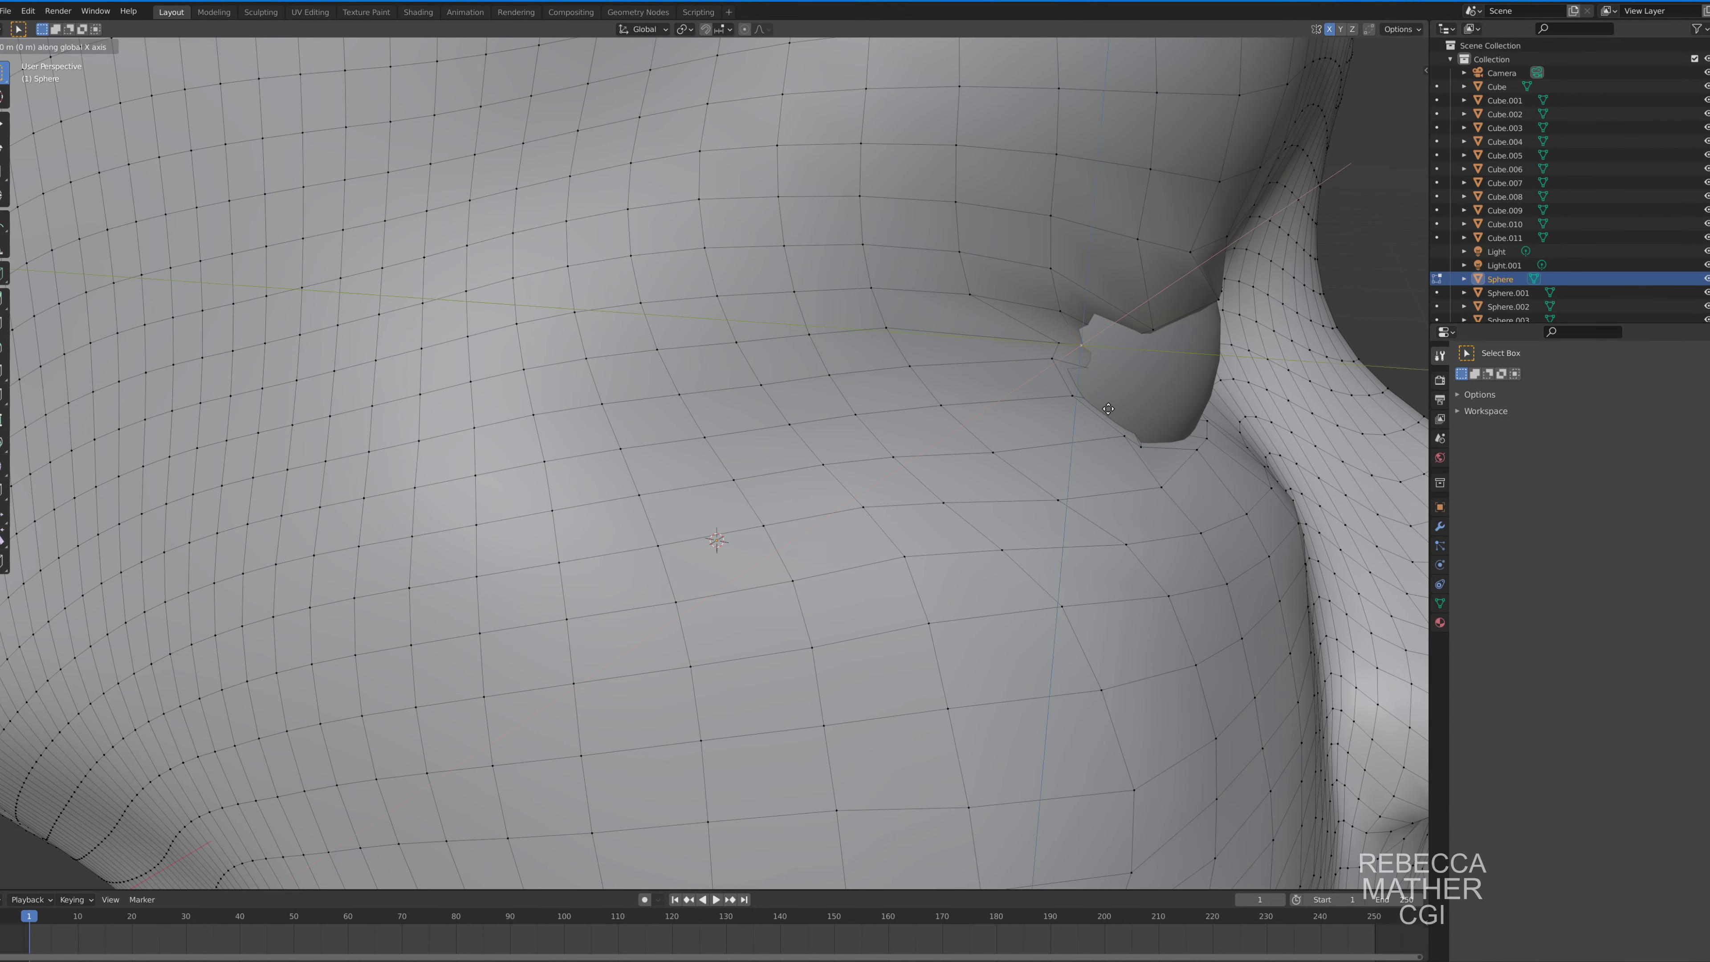
{"action": "left_click_drag", "start_coordinate": [1193, 339], "coordinate": [1246, 414]}
{"action": "key", "text": "ctrl+z"}
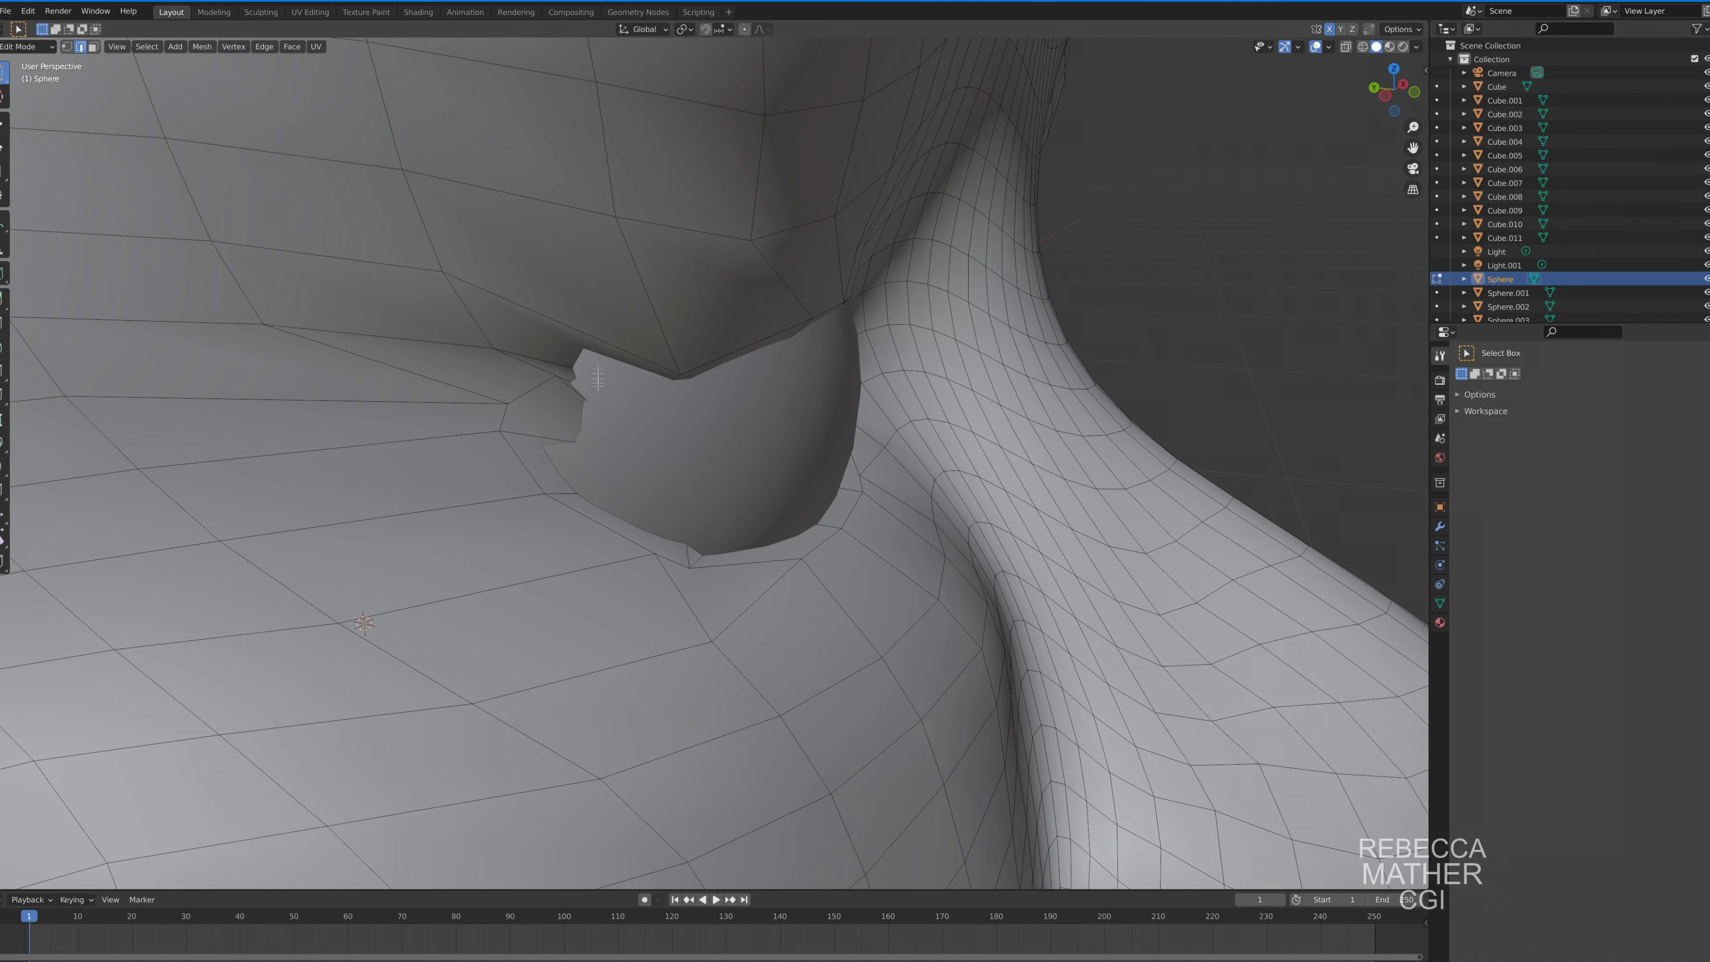
In vertex mode, pull a stray socket vertex back and shift it along Y.
{"action": "key", "text": "1"}
{"action": "left_click_drag", "start_coordinate": [597, 378], "coordinate": [792, 460]}
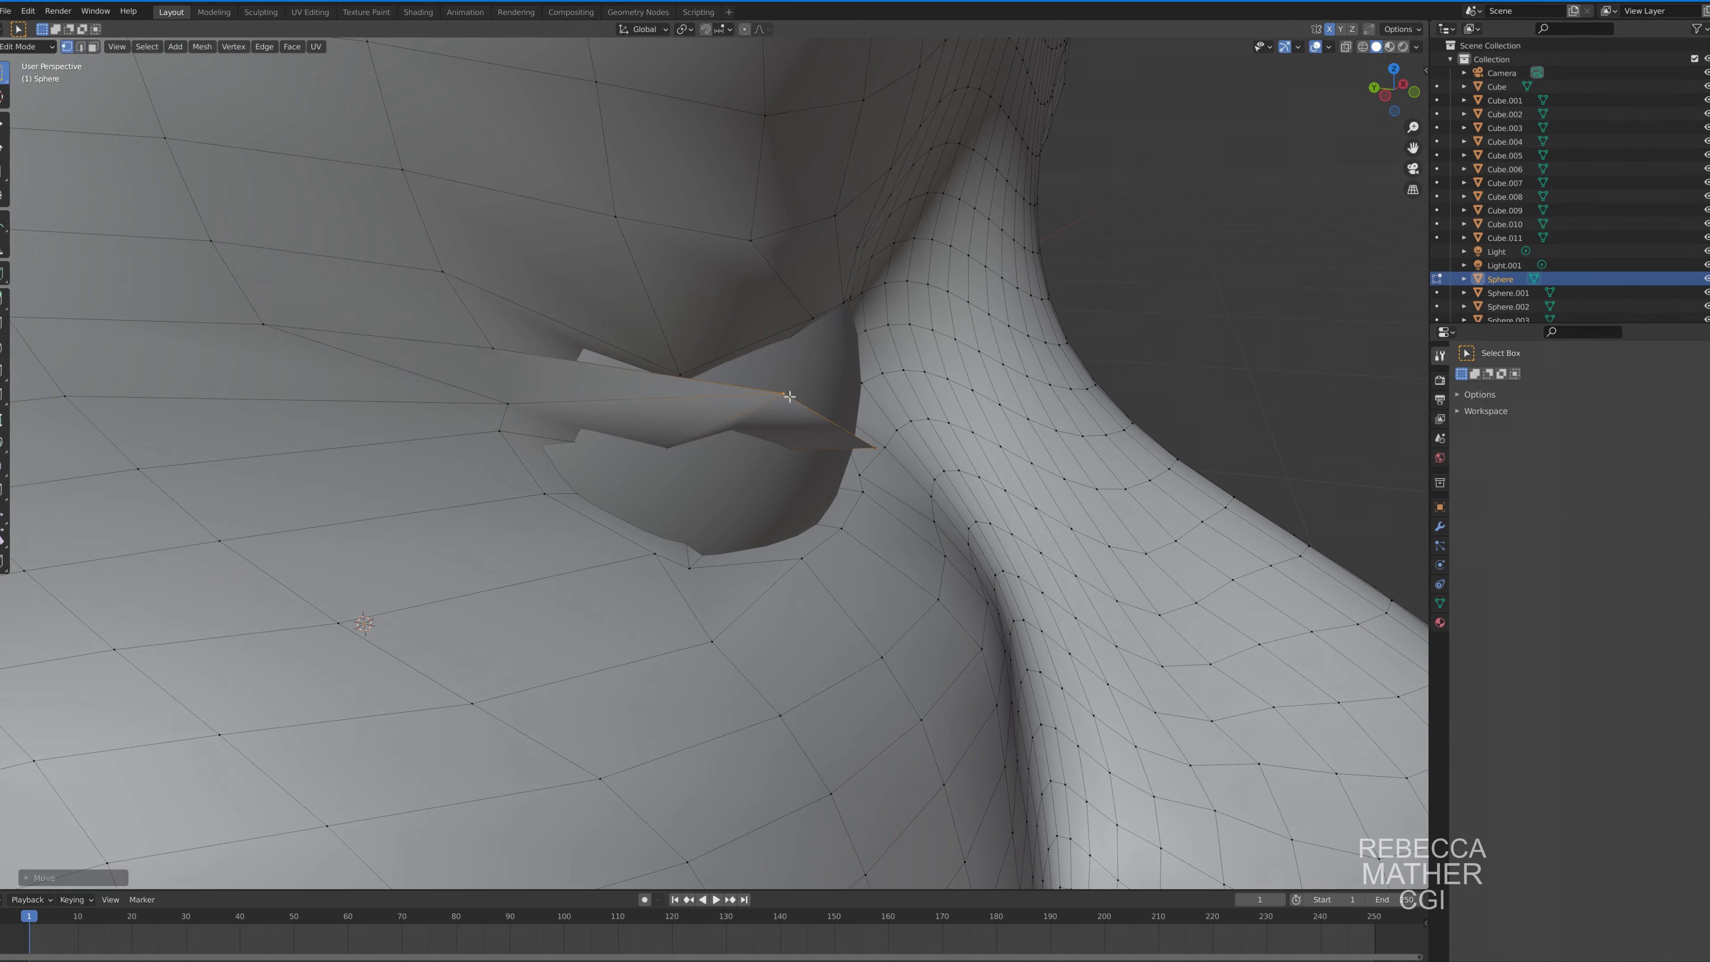
{"action": "left_click_drag", "start_coordinate": [789, 396], "coordinate": [833, 452]}
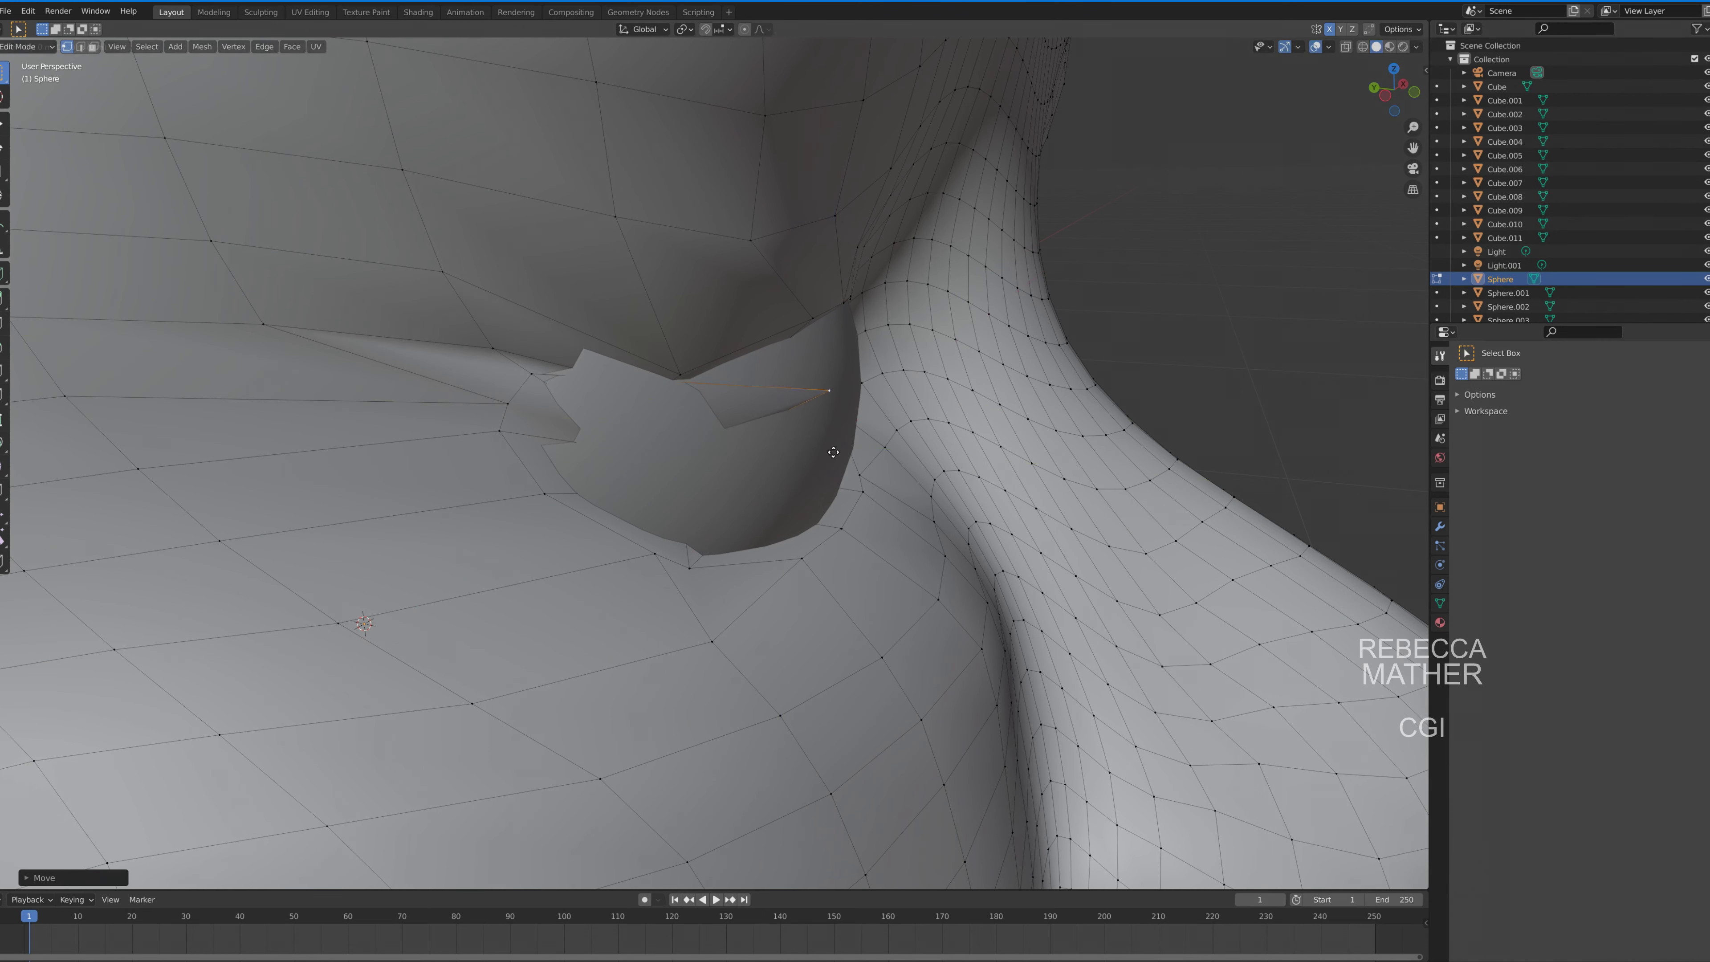
{"action": "key", "text": "g"}
{"action": "key", "text": "y"}
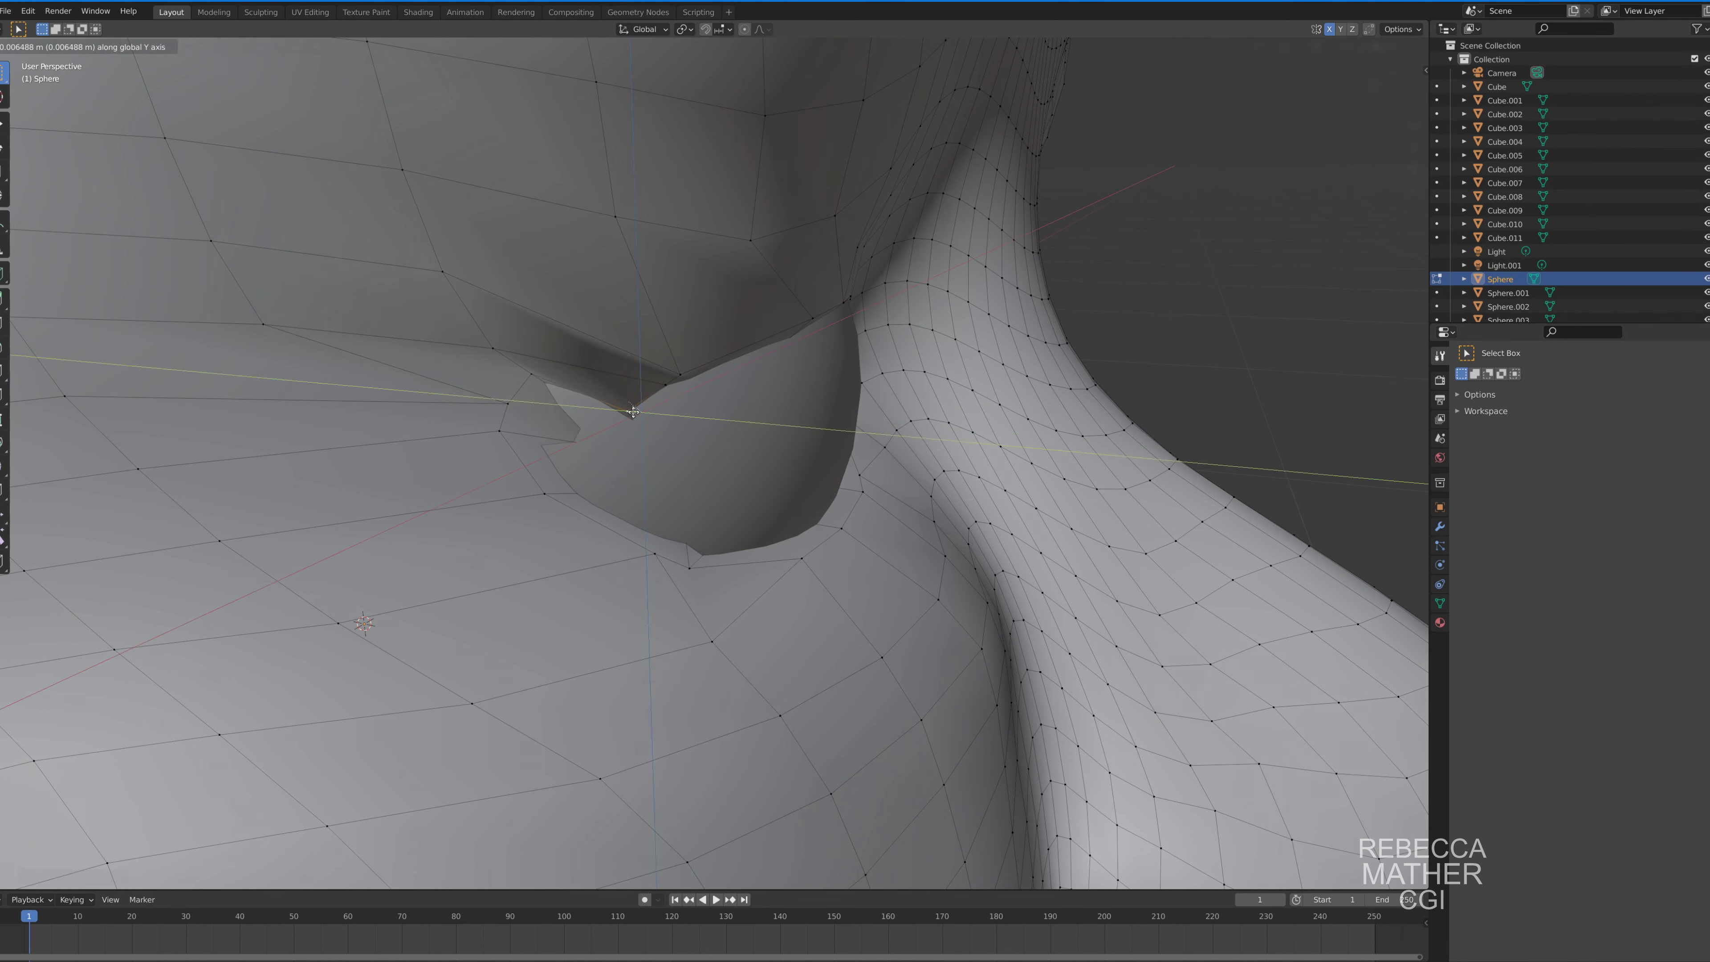
{"action": "left_click", "coordinate": [631, 389]}
Slide the eyelid vertex along X into its final position.
{"action": "key", "text": "g"}
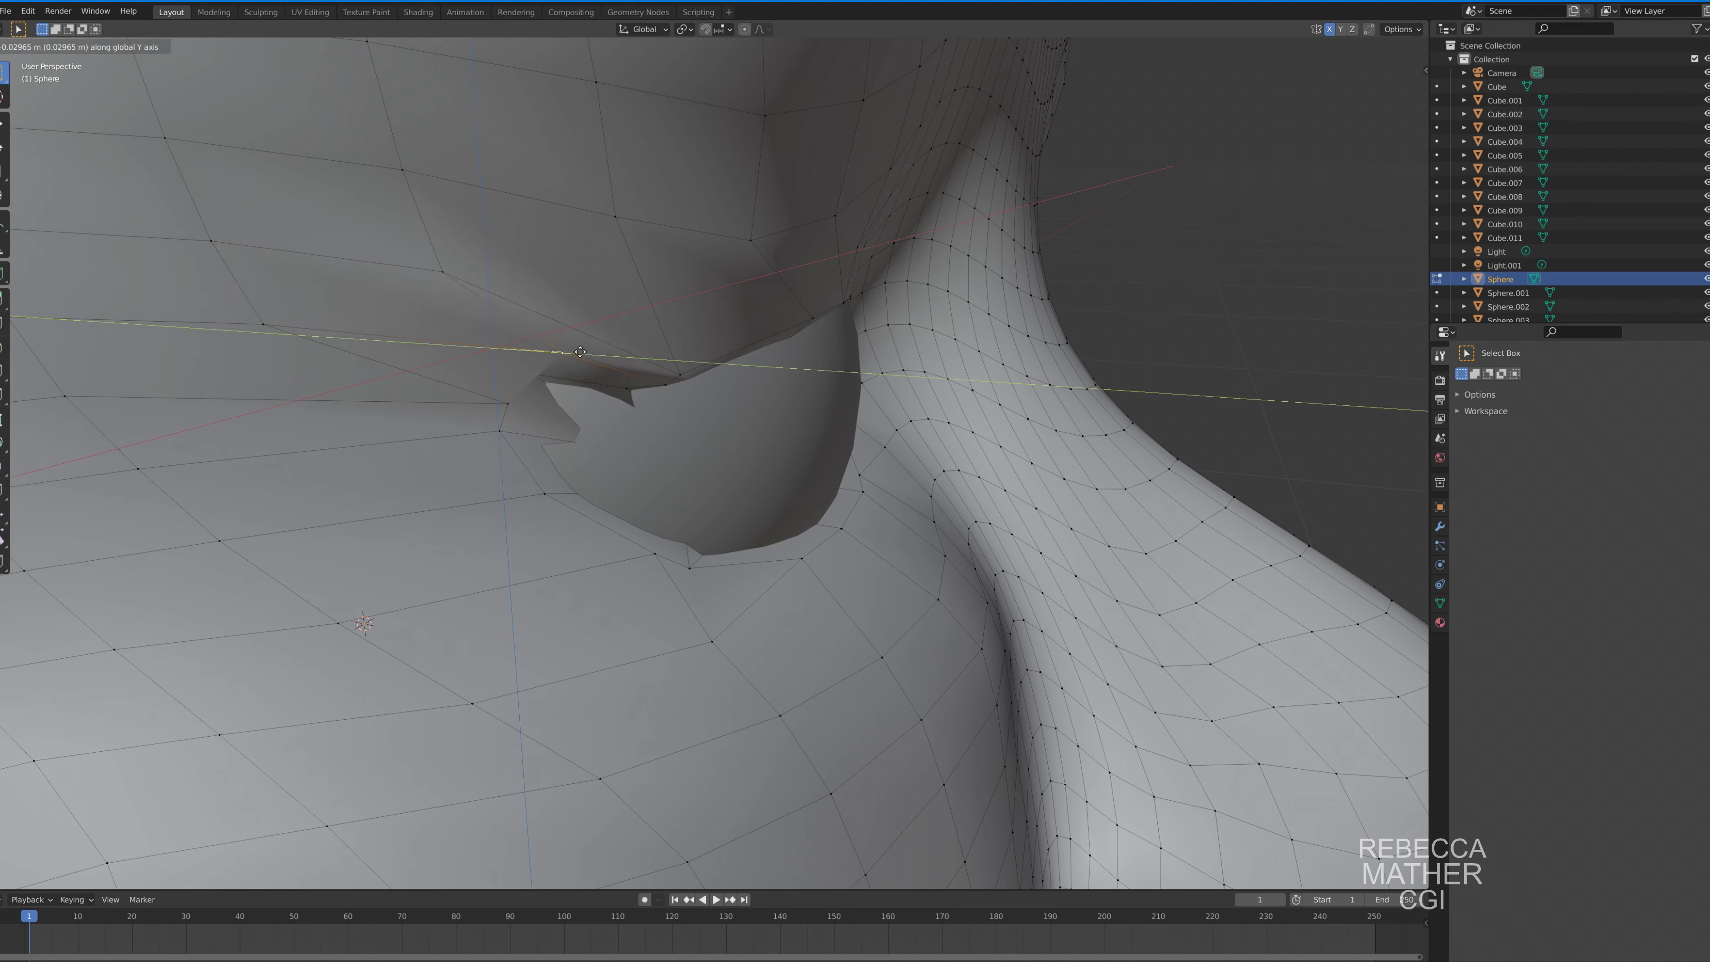
{"action": "key", "text": "x"}
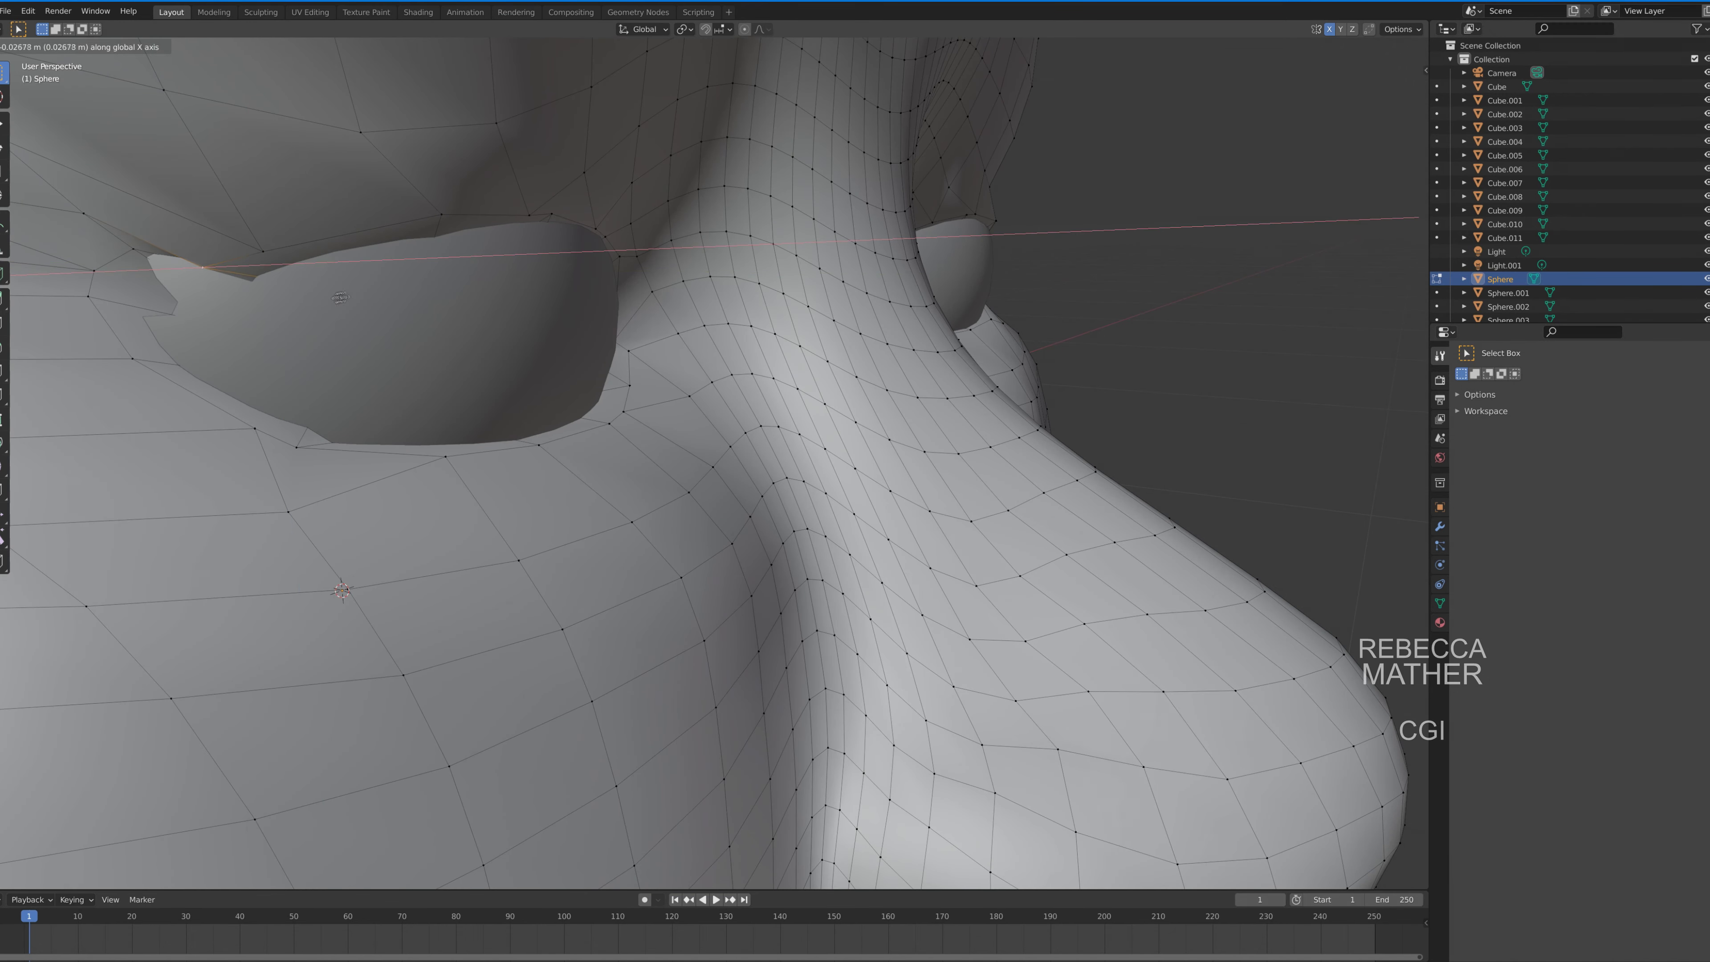
{"action": "left_click", "coordinate": [400, 385]}
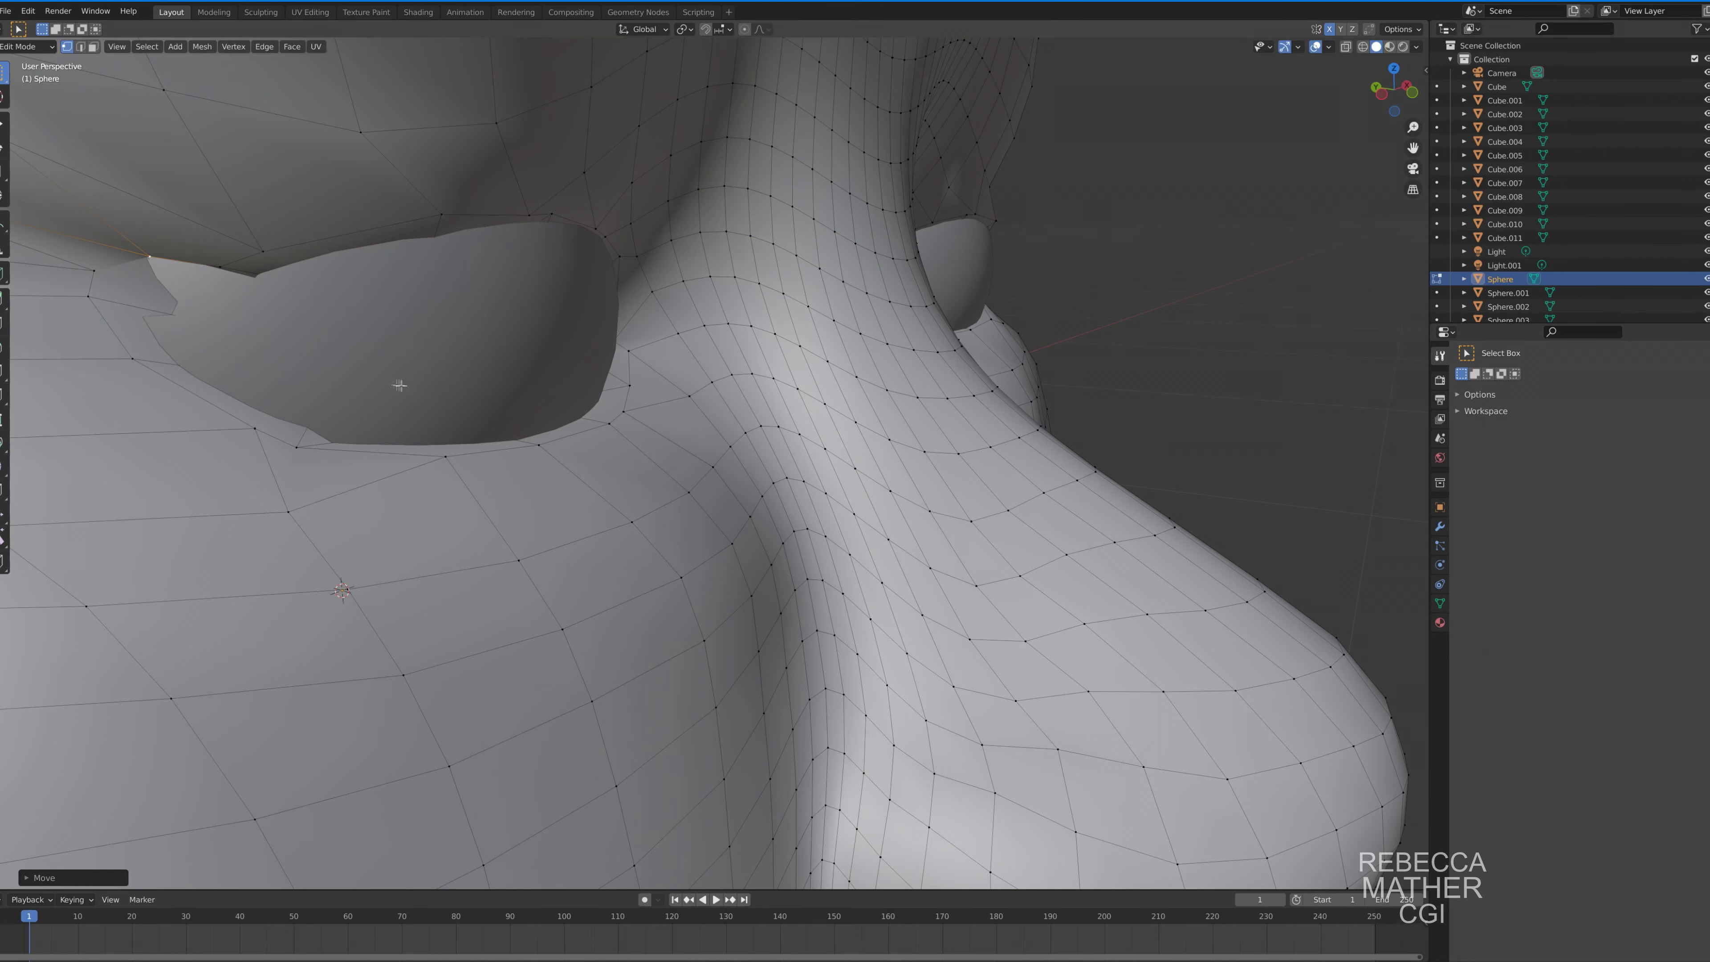
{"action": "scroll", "coordinate": [400, 385], "scroll_direction": "down", "scroll_amount": 3}
Push the vertex beside the nose back along Y from a three-quarter view.
{"action": "scroll", "coordinate": [471, 437], "scroll_direction": "down", "scroll_amount": 2}
{"action": "scroll", "coordinate": [605, 561], "scroll_direction": "down", "scroll_amount": 4}
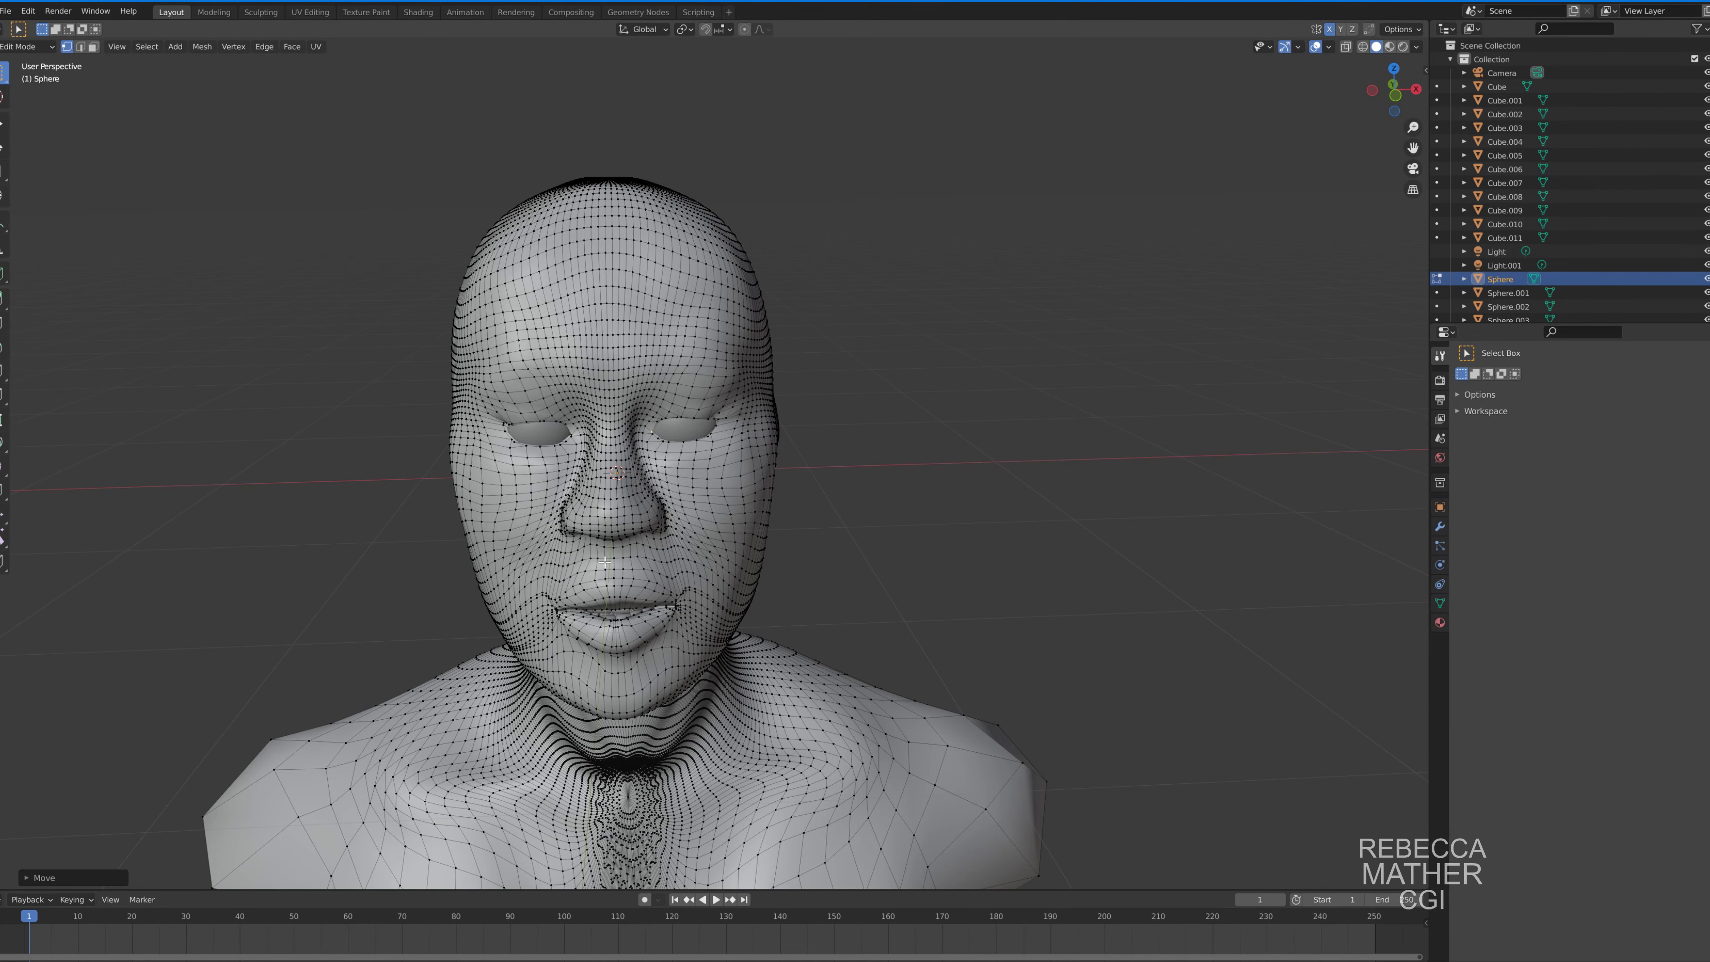
{"action": "middle_click_drag", "start_coordinate": [606, 561], "coordinate": [824, 363]}
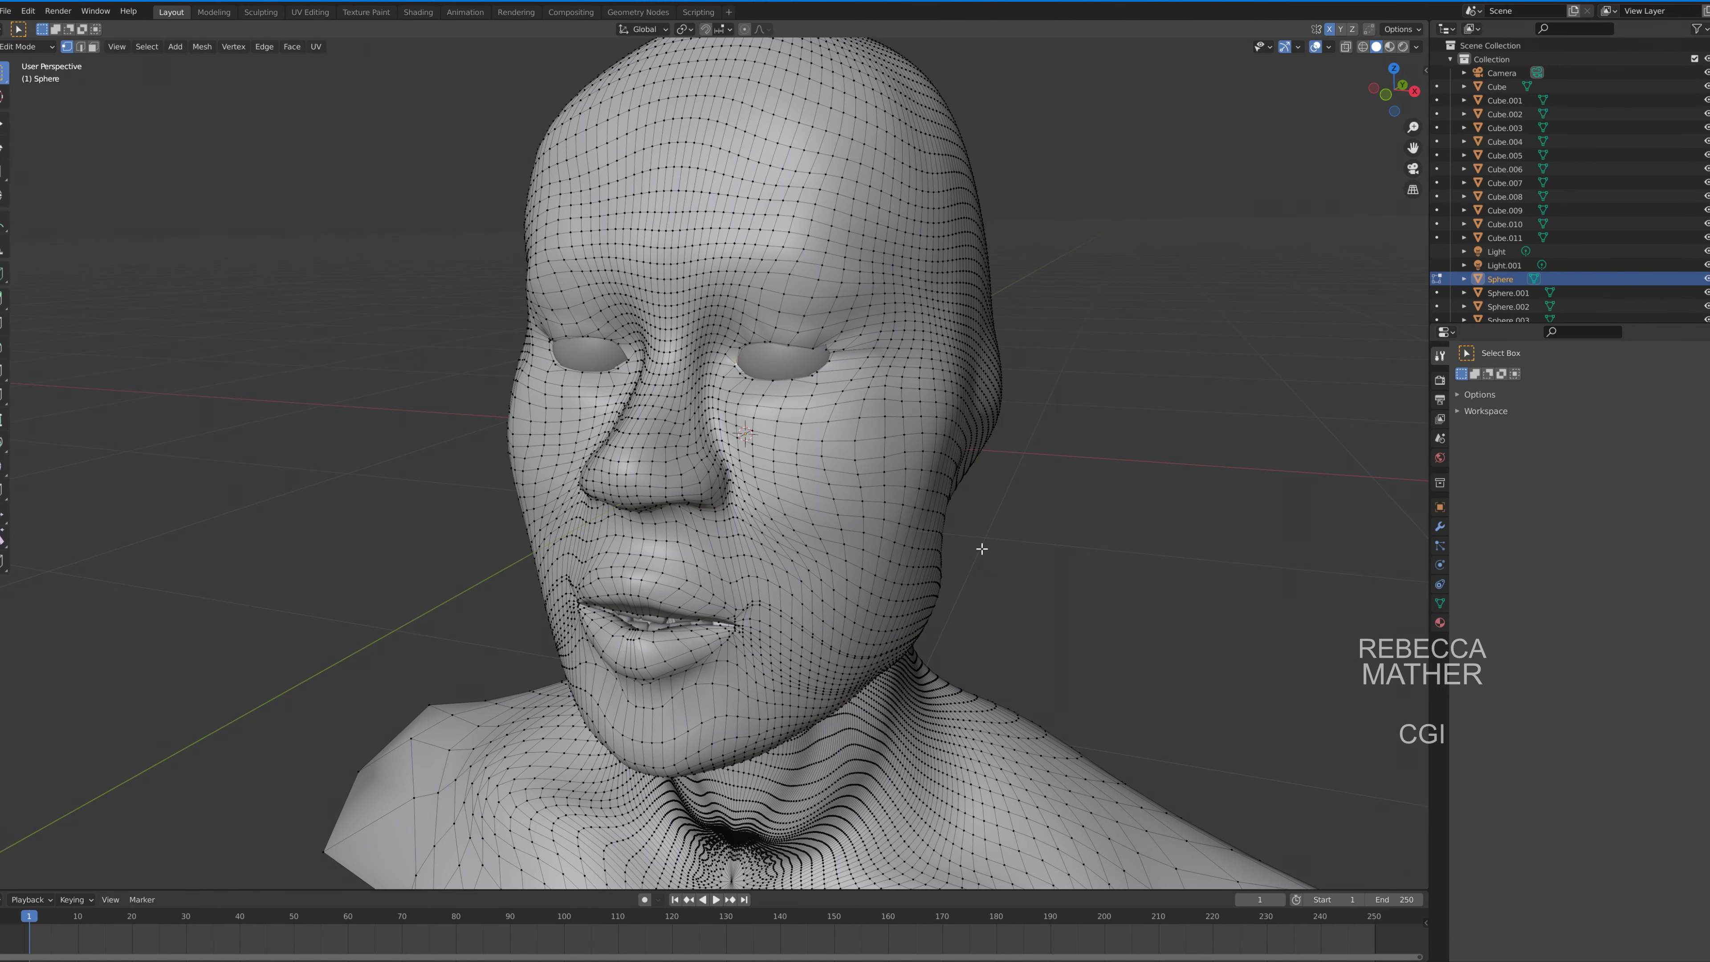
{"action": "scroll", "coordinate": [981, 546], "scroll_direction": "up", "scroll_amount": 3}
{"action": "scroll", "coordinate": [1125, 284], "scroll_direction": "up", "scroll_amount": 3}
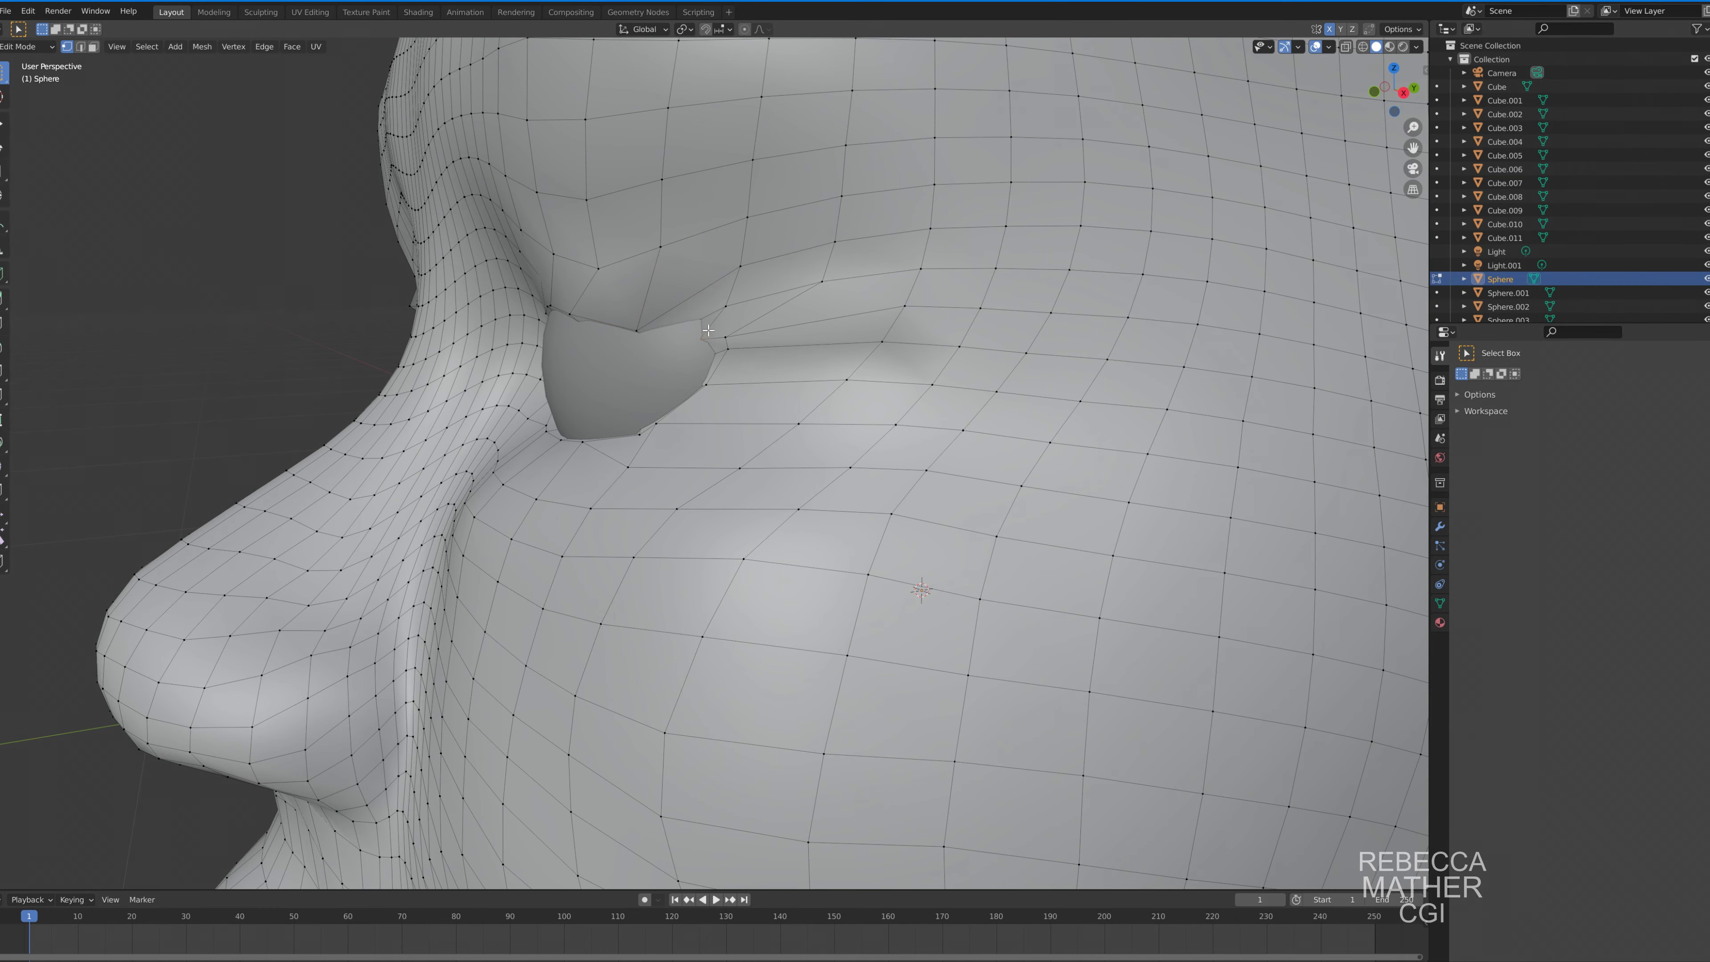
{"action": "key", "text": "g"}
{"action": "key", "text": "y"}
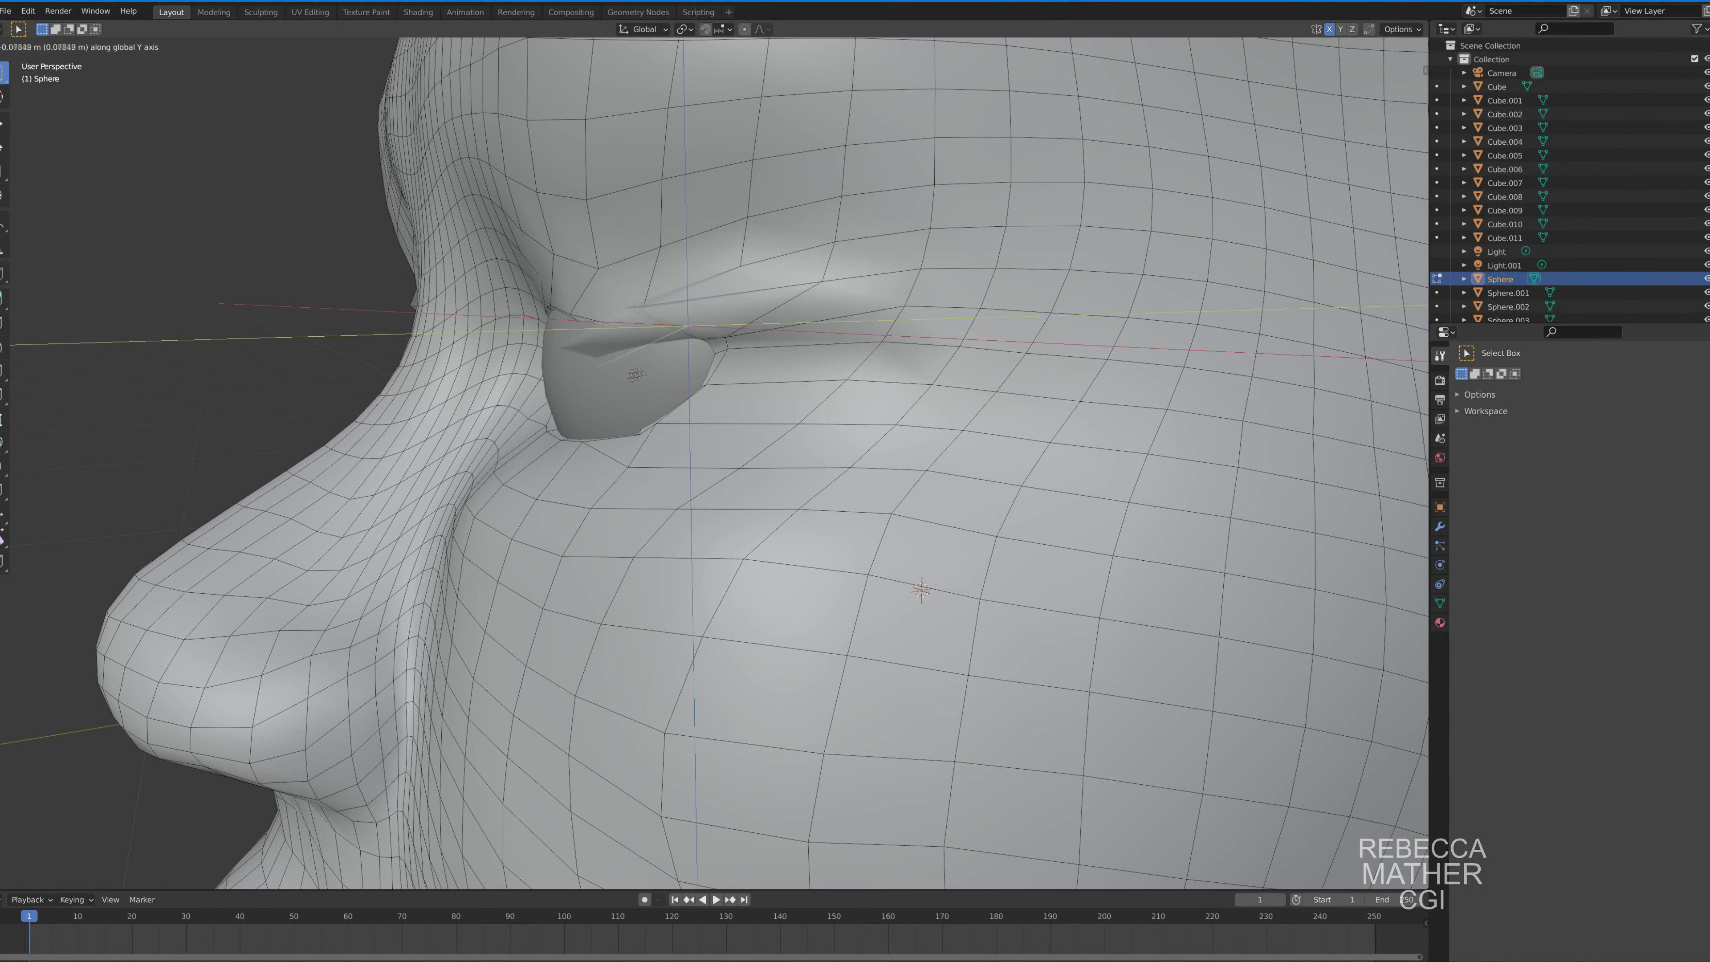
{"action": "left_click", "coordinate": [660, 385]}
Remove the stray eyelid sliver and adjust vertices along Y using X-ray view.
{"action": "middle_click_drag", "start_coordinate": [659, 385], "coordinate": [842, 378]}
{"action": "scroll", "coordinate": [871, 373], "scroll_direction": "up", "scroll_amount": 2}
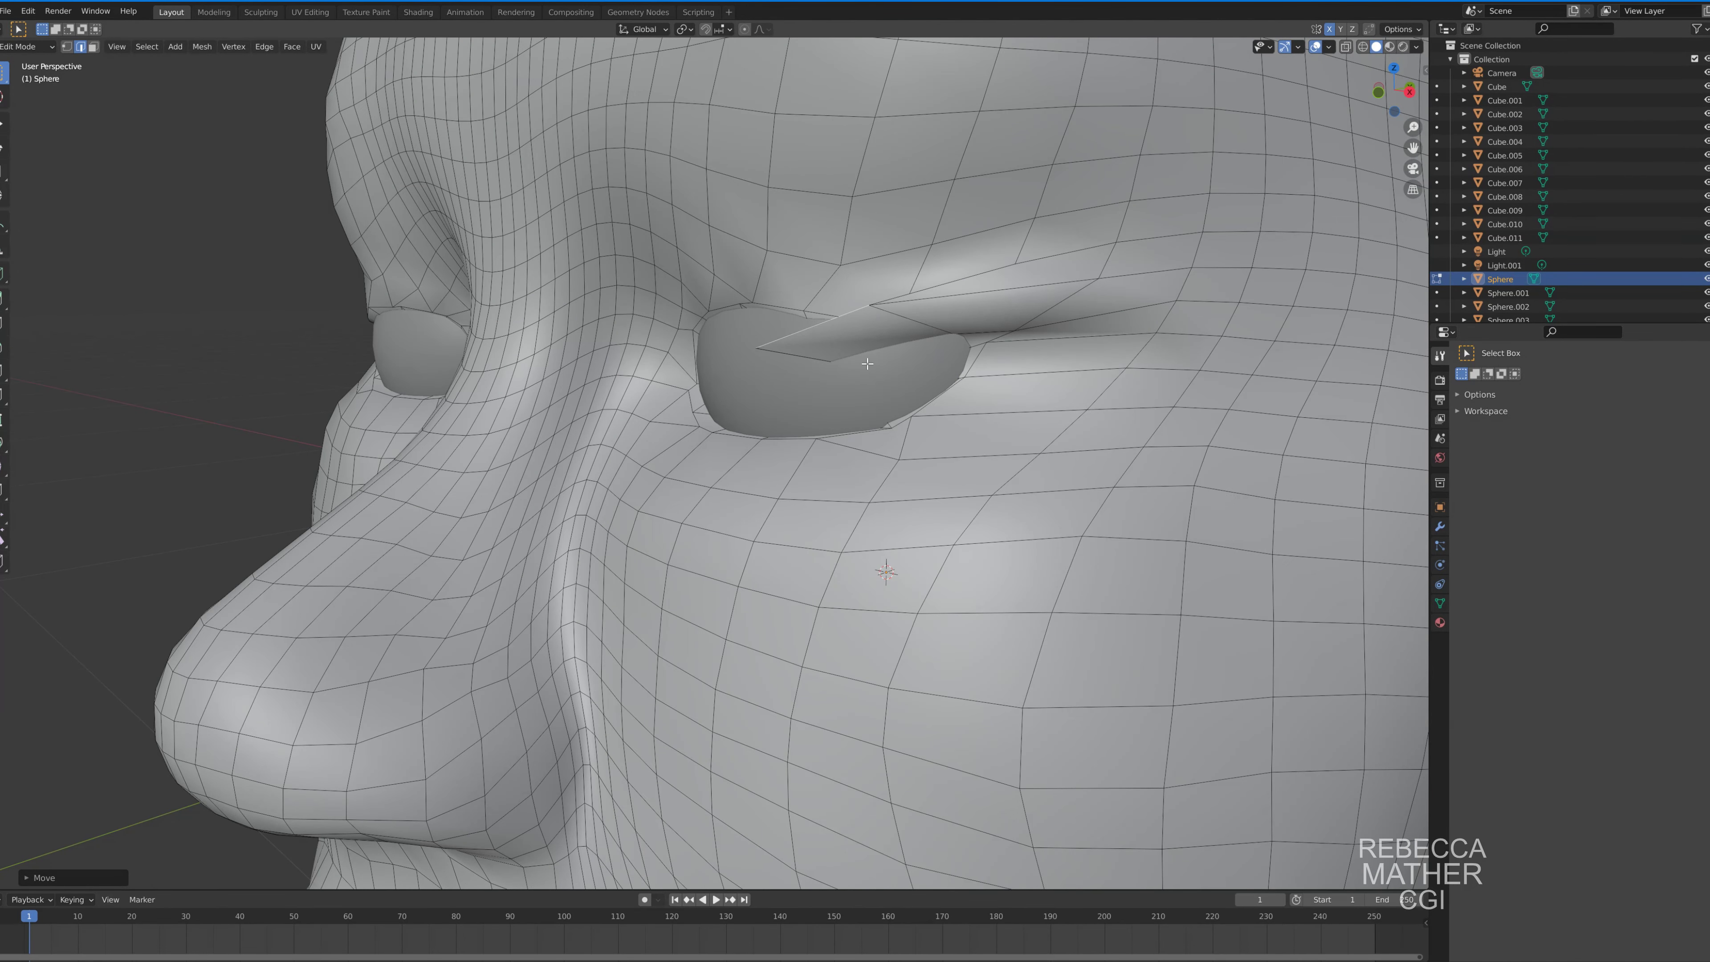
{"action": "key", "text": "ctrl+z"}
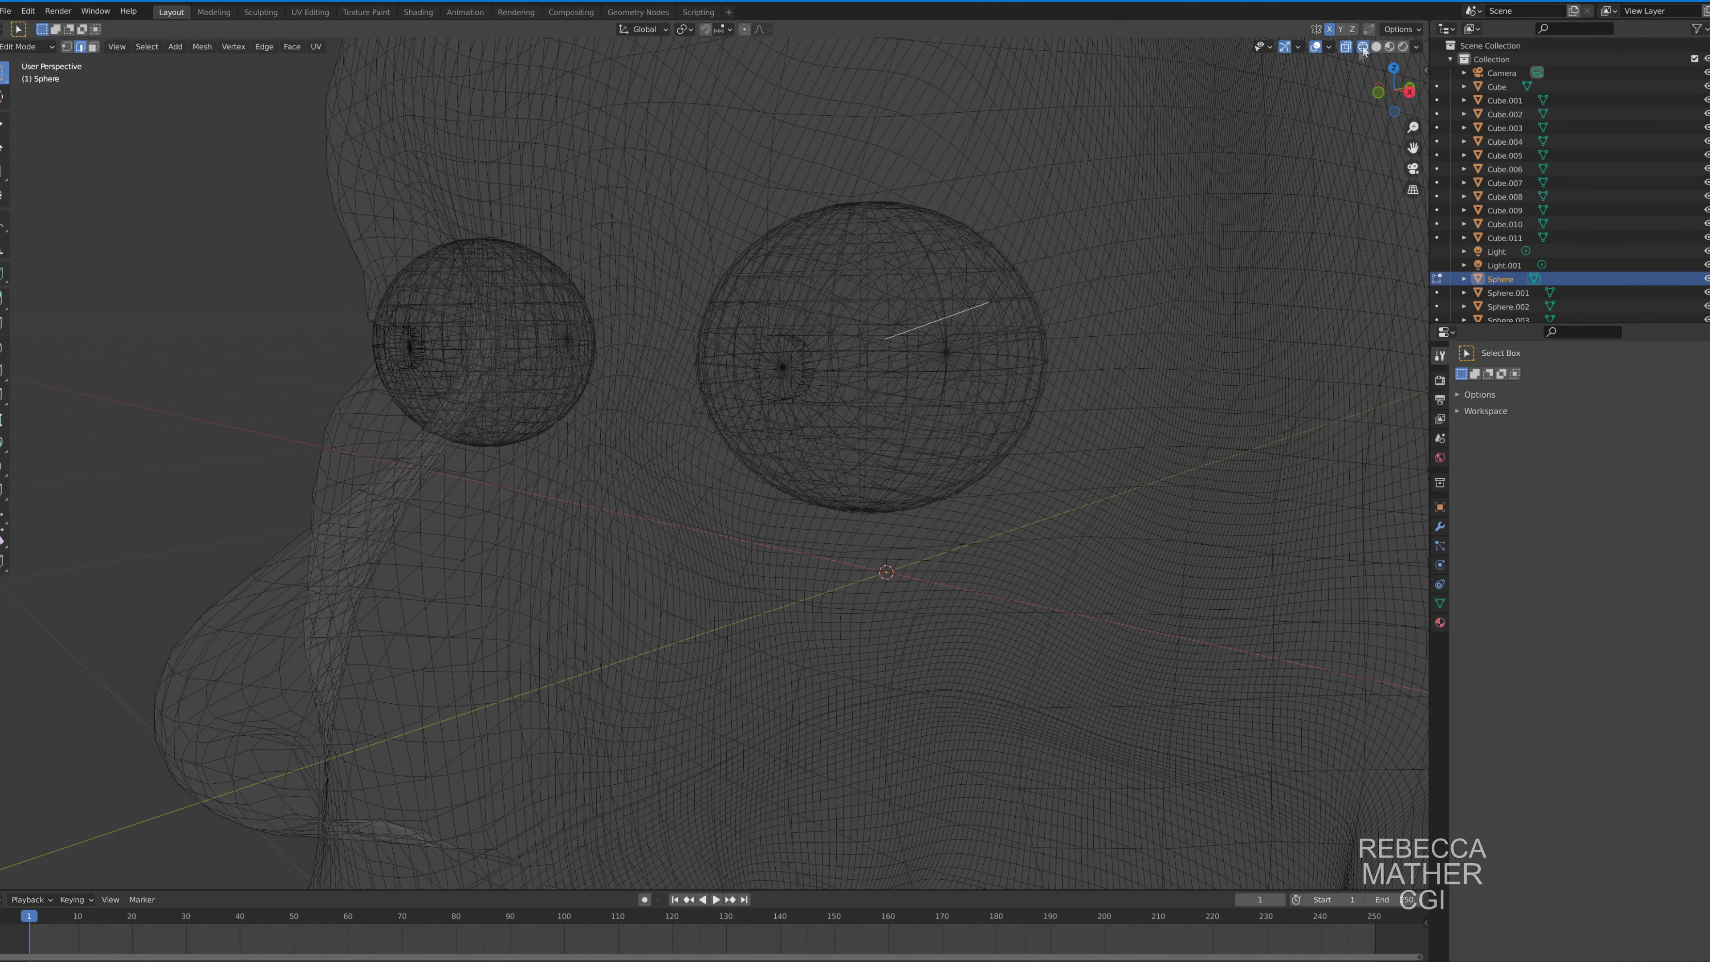
{"action": "key", "text": "alt+z"}
{"action": "mouse_move", "coordinate": [867, 363]}
{"action": "middle_mouse_down"}
{"action": "mouse_move", "coordinate": [1021, 362]}
{"action": "mouse_move", "coordinate": [1030, 340]}
{"action": "mouse_move", "coordinate": [1013, 345]}
{"action": "middle_mouse_up"}
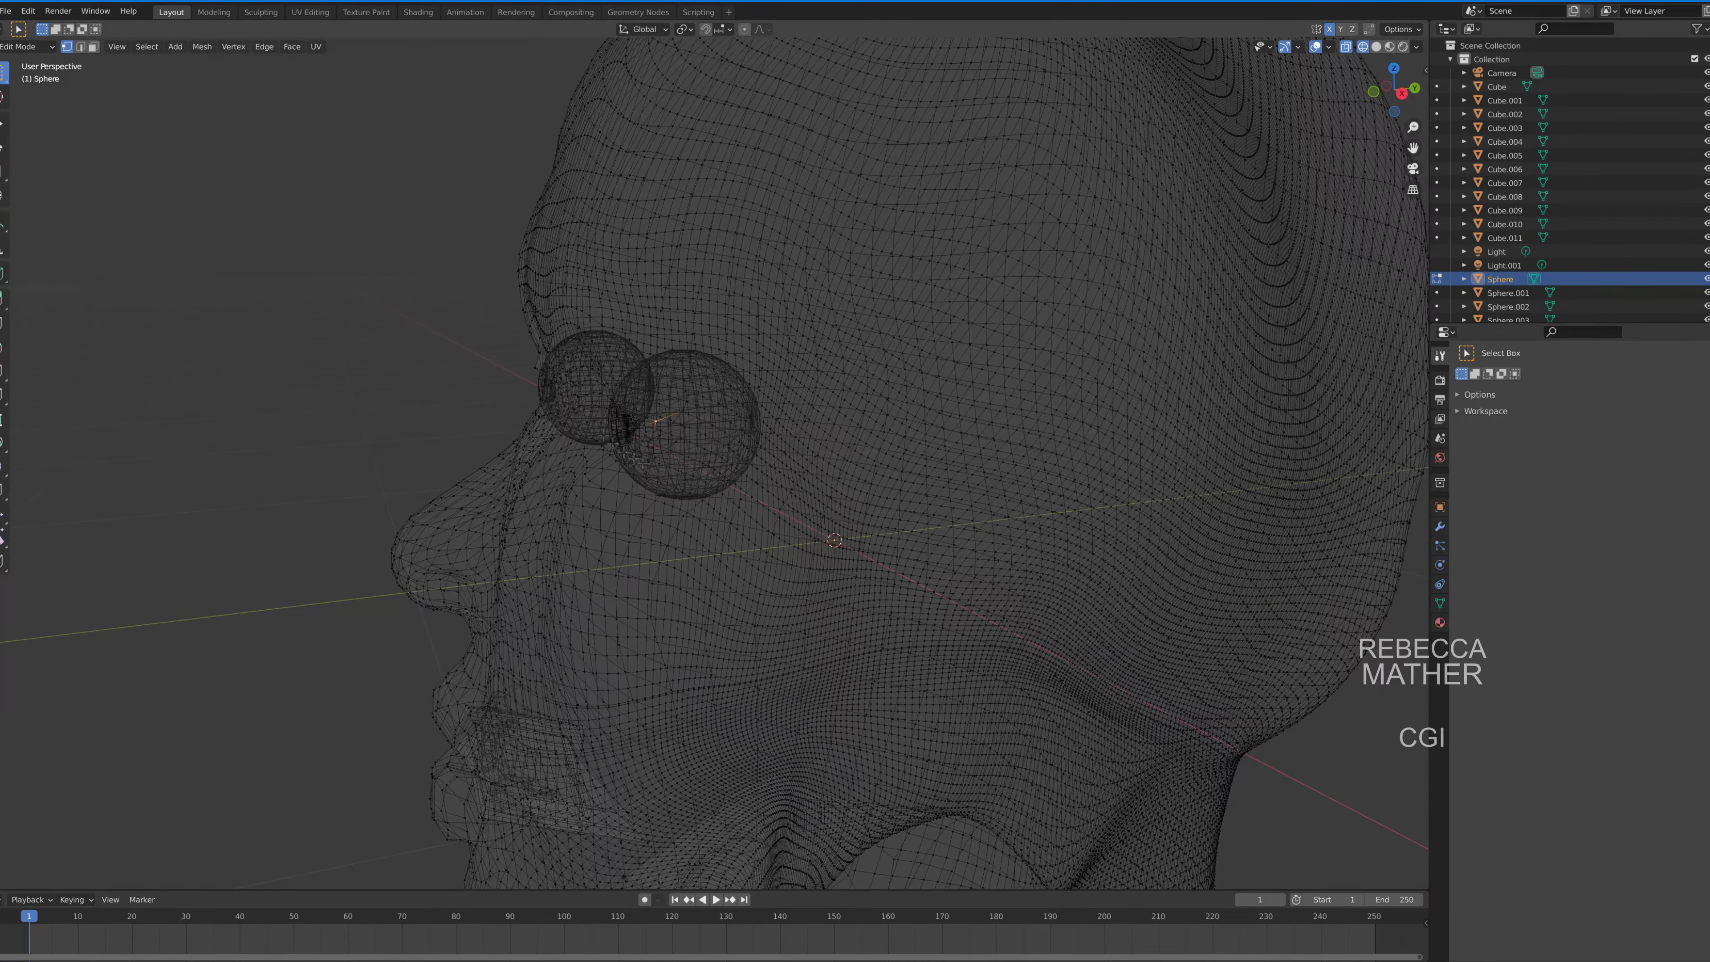
{"action": "key", "text": "g"}
{"action": "key", "text": "y"}
{"action": "key", "text": "Return"}
{"action": "key", "text": "alt+z"}
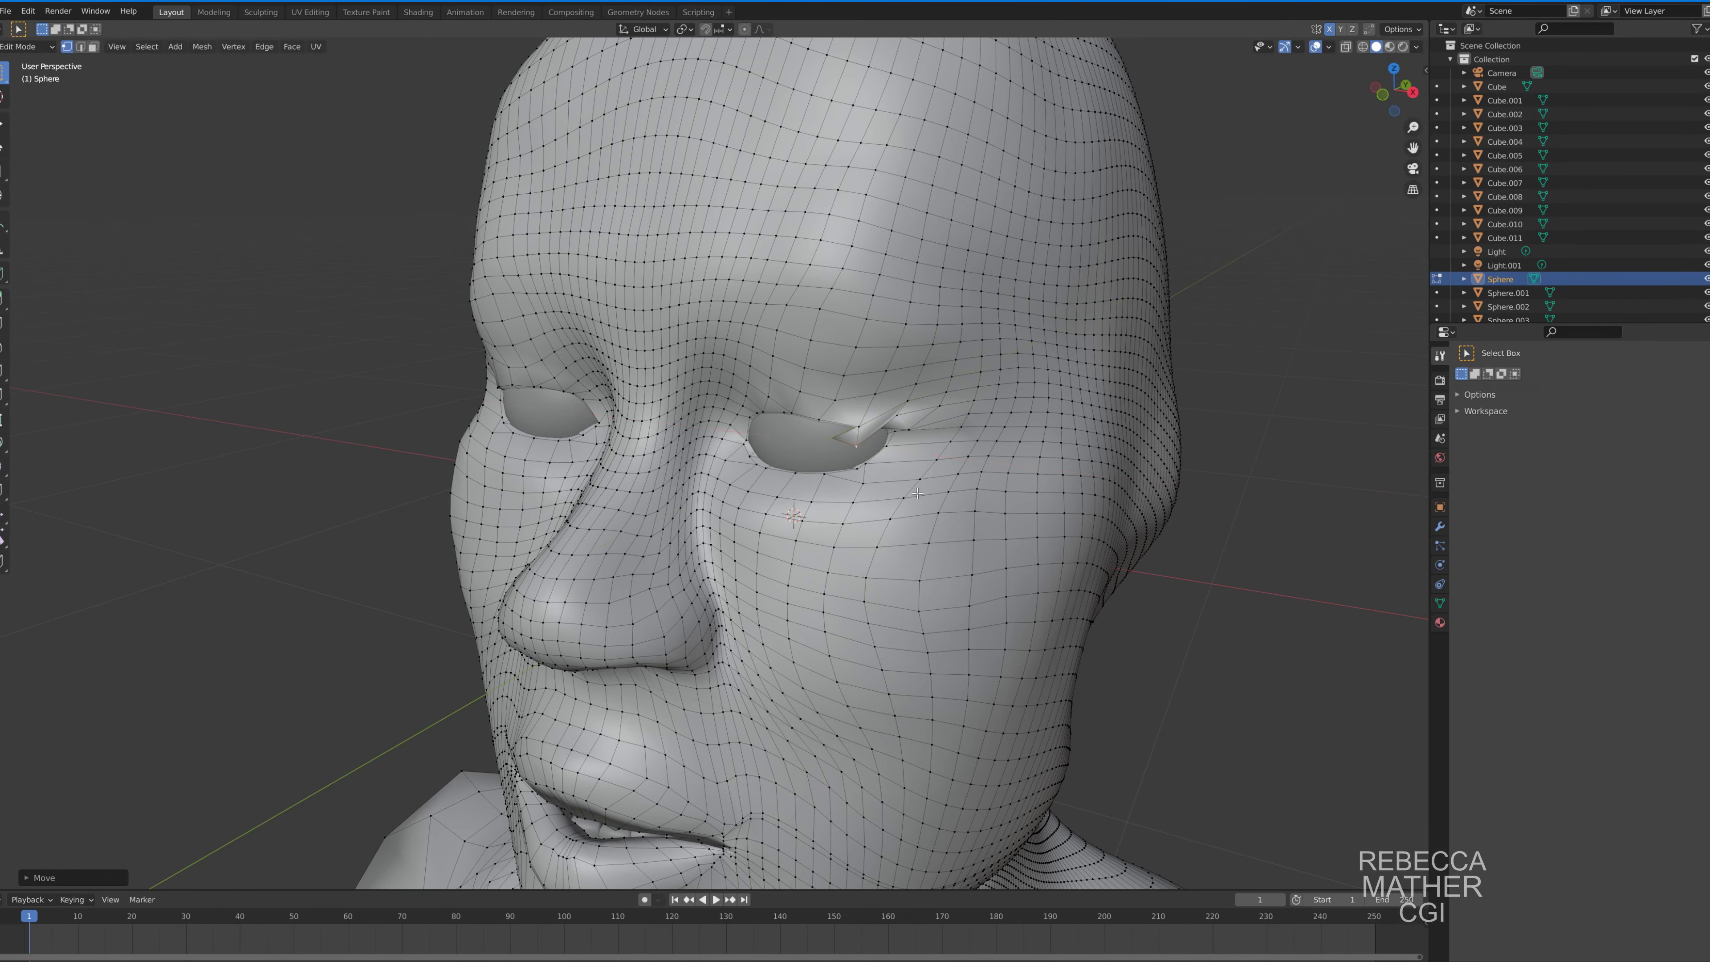
{"action": "scroll", "coordinate": [802, 393], "scroll_direction": "up", "scroll_amount": 6}
{"action": "middle_click_drag", "start_coordinate": [802, 393], "coordinate": [1232, 438]}
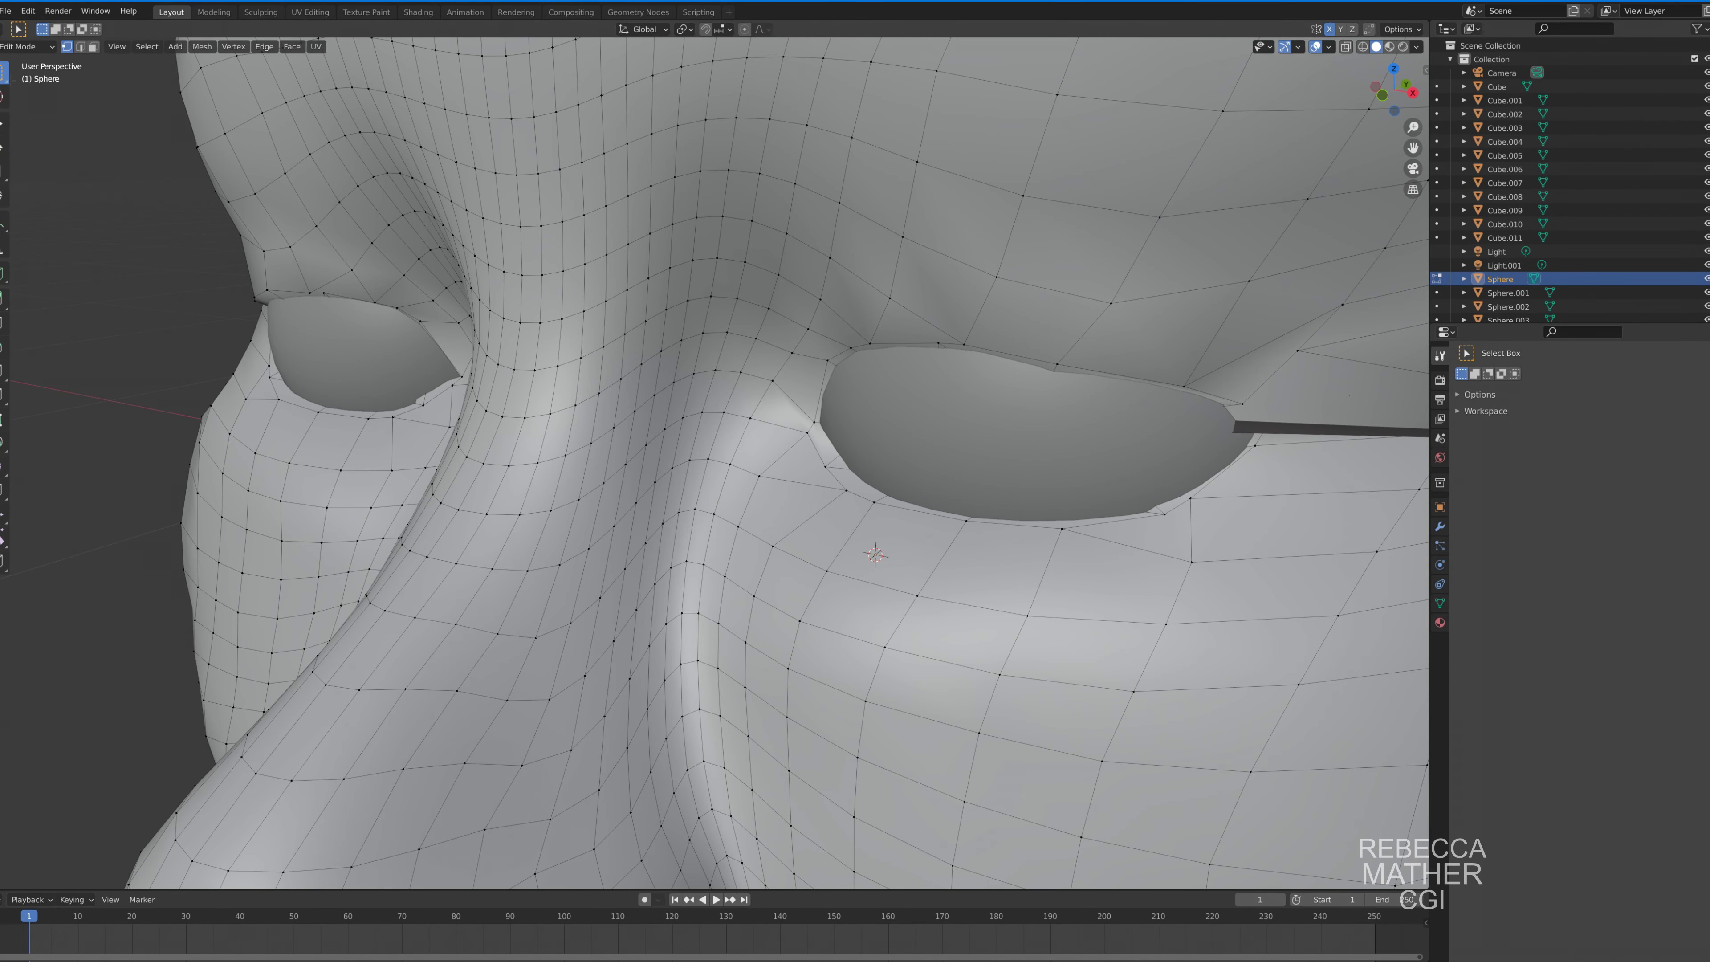
Join the eyeball spheres into the head mesh with Ctrl+J.
{"action": "key", "text": "Tab"}
{"action": "key", "text": "ctrl+j"}
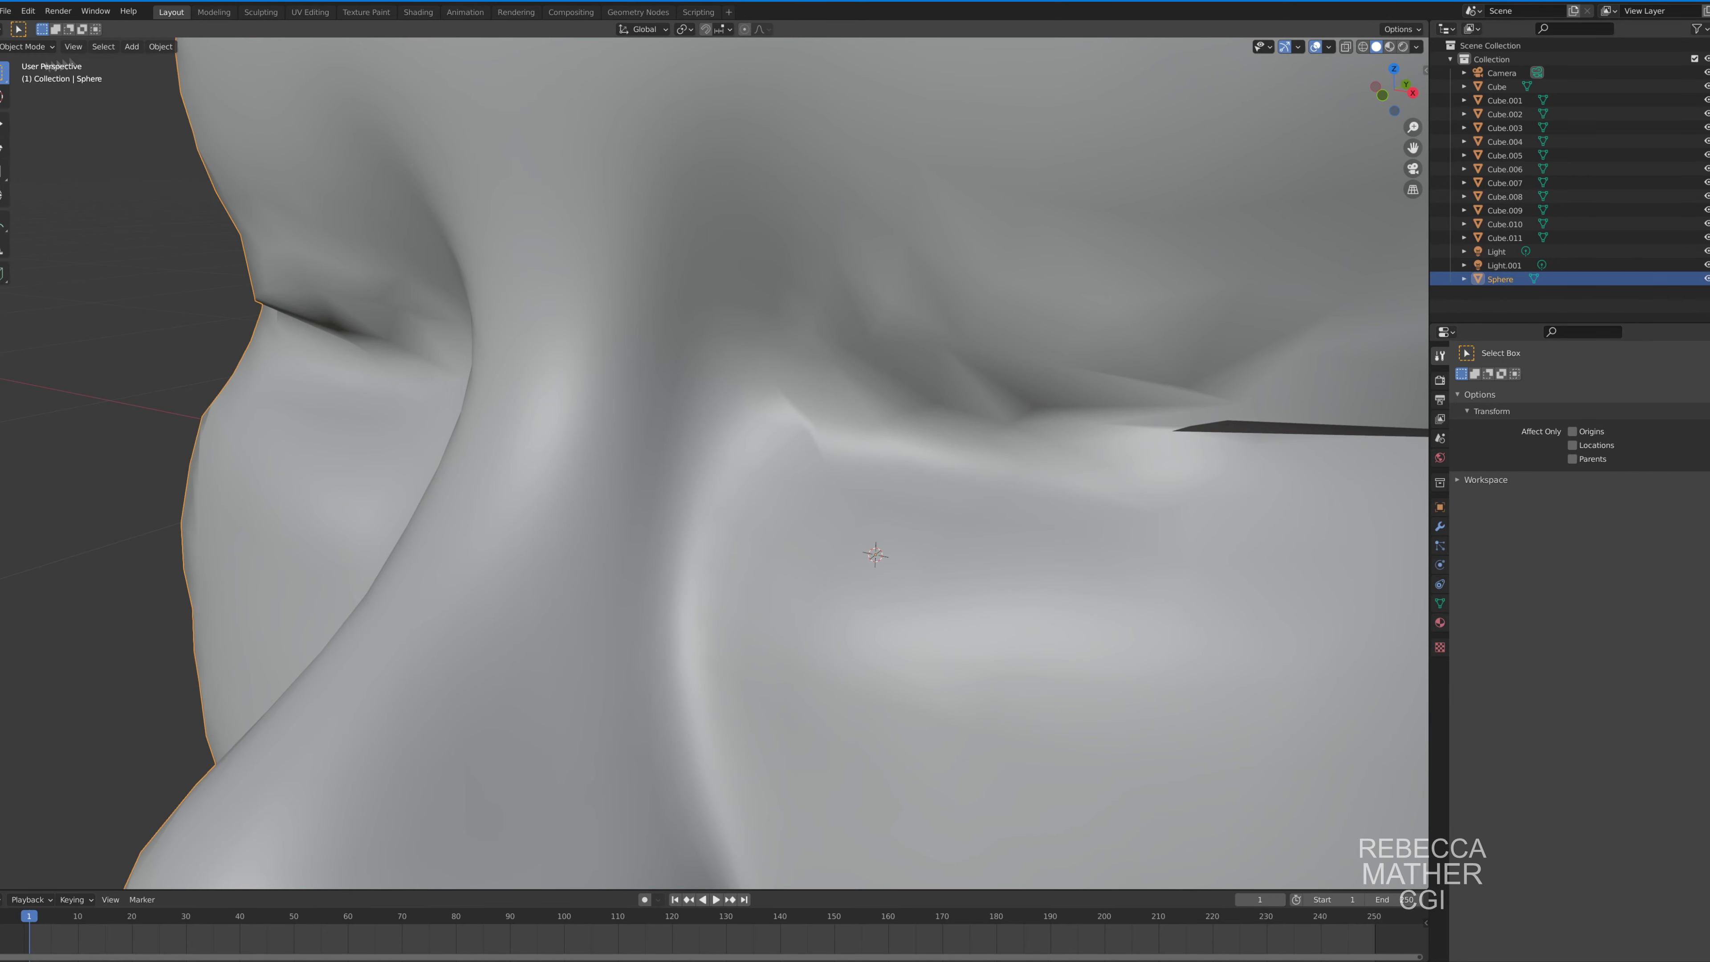
{"action": "key", "text": "Tab"}
Pull the spiky eye-corner vertex back into the surface.
{"action": "middle_click_drag", "start_coordinate": [875, 539], "coordinate": [1077, 472]}
{"action": "left_click", "coordinate": [1313, 536]}
{"action": "key", "text": "g"}
{"action": "left_click", "coordinate": [896, 459]}
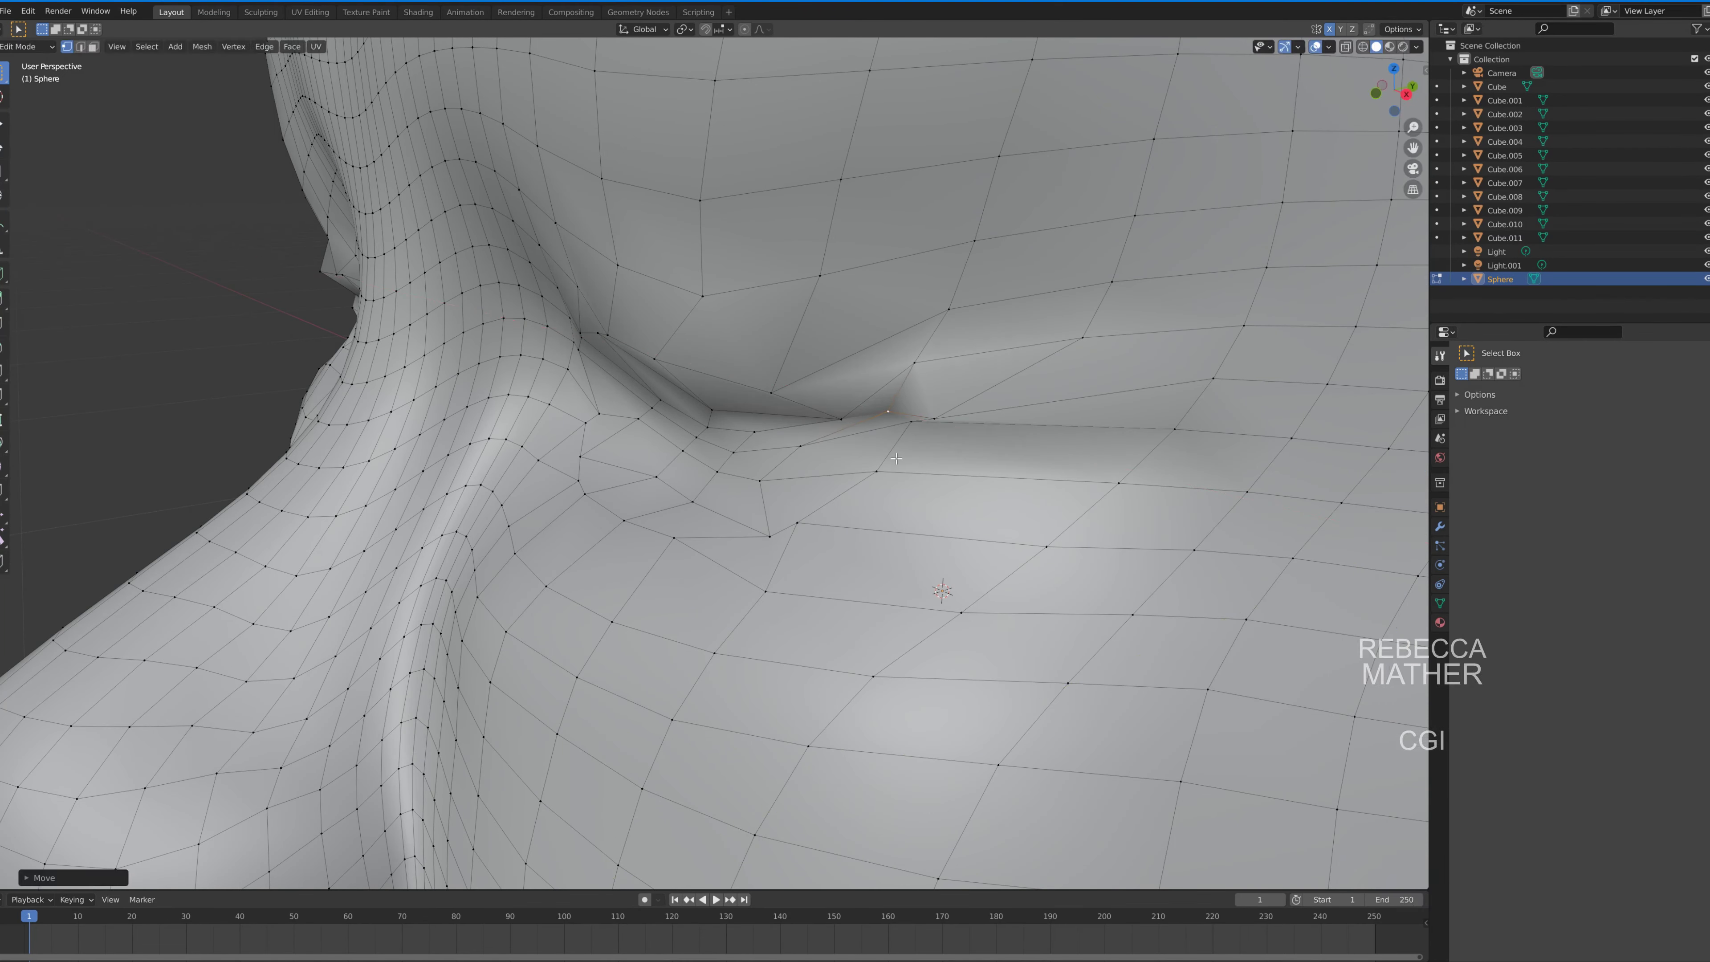
Lower the crease's top vertex down and to the left.
{"action": "middle_click_drag", "start_coordinate": [896, 458], "coordinate": [857, 429]}
{"action": "key", "text": "g"}
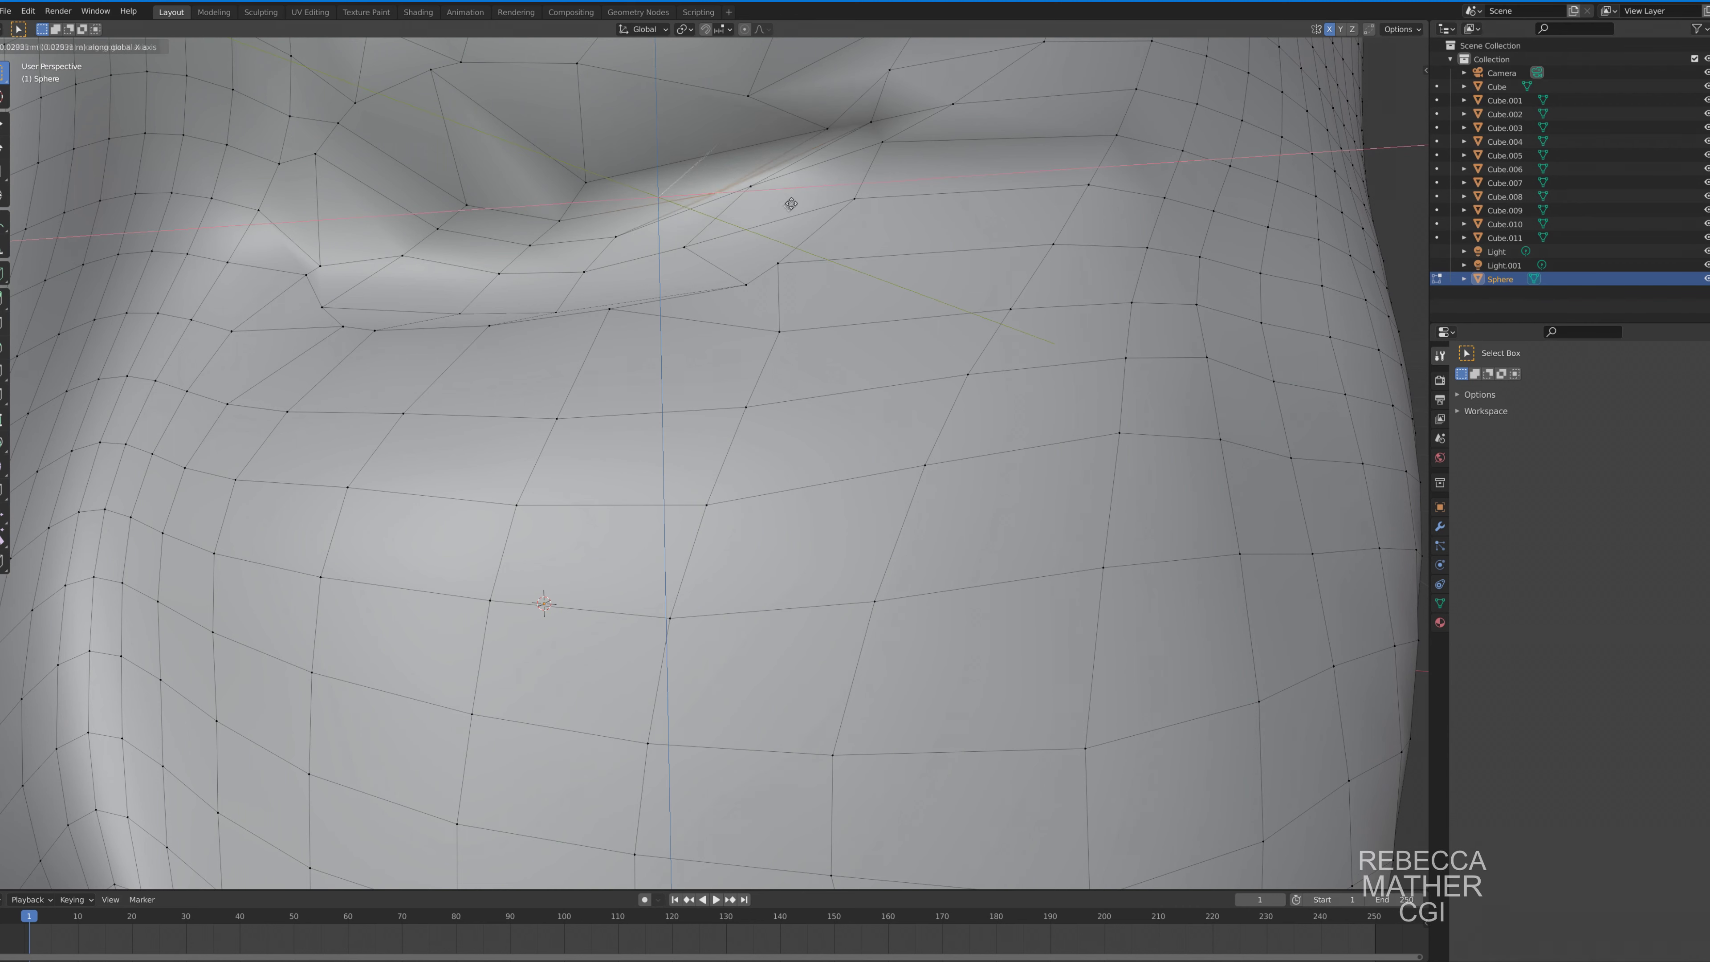
{"action": "left_click", "coordinate": [923, 150]}
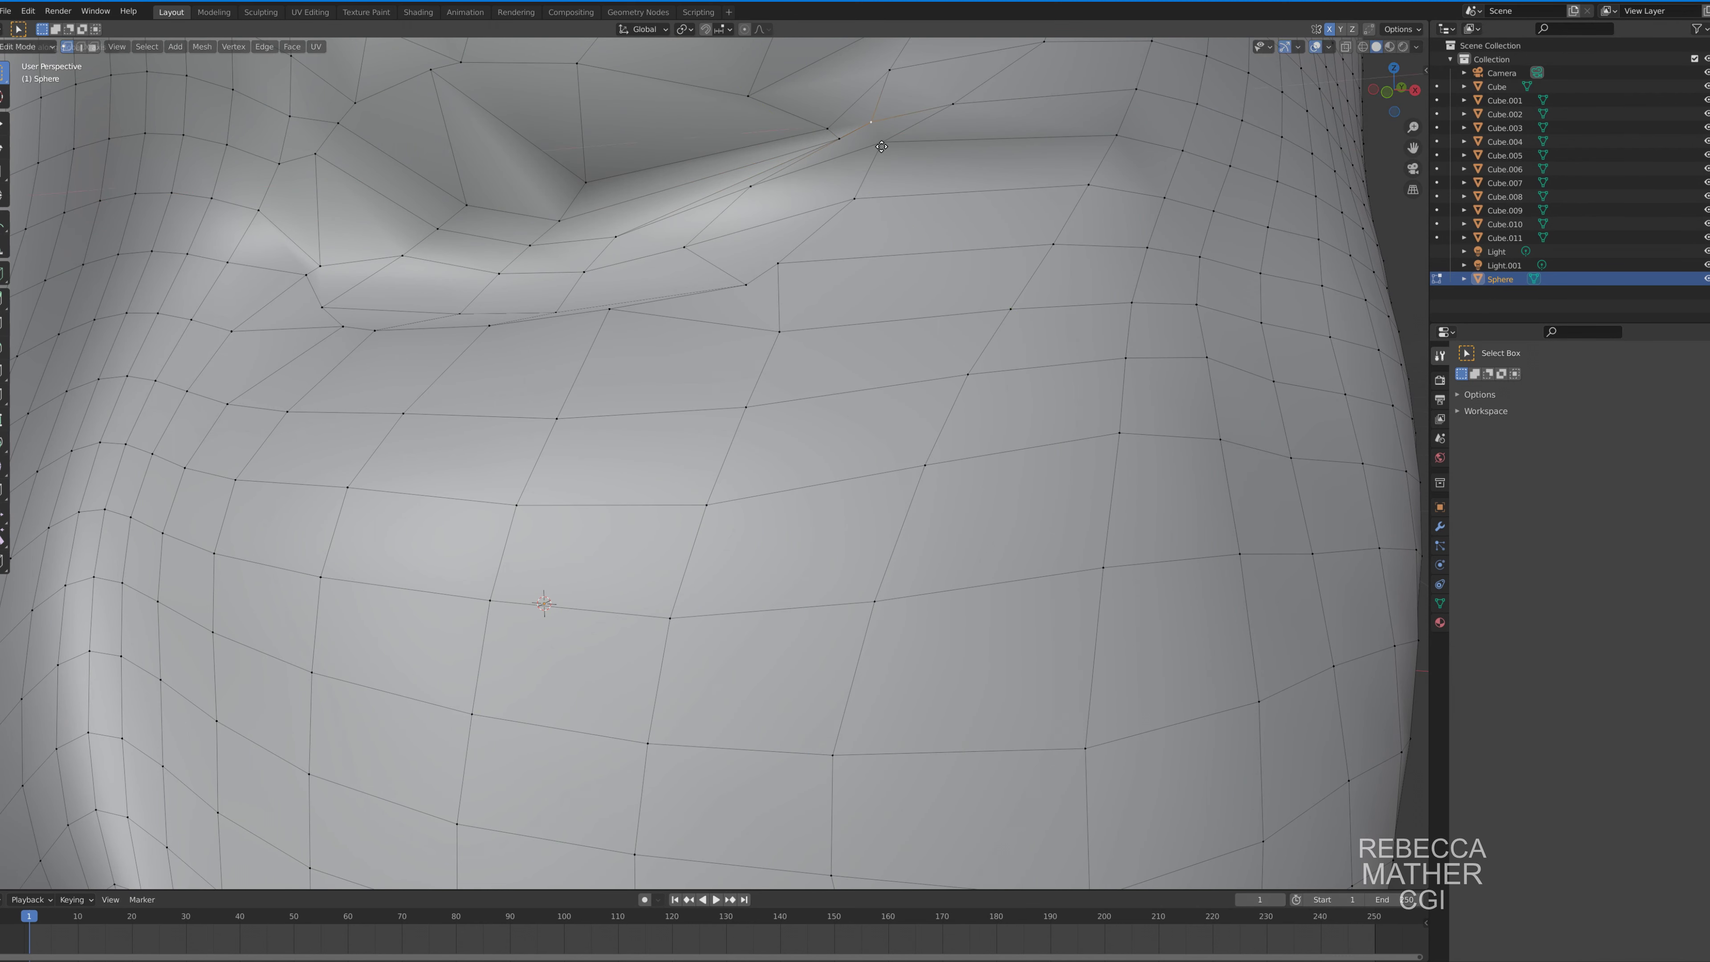
{"action": "key", "text": "g"}
{"action": "key", "text": "x"}
{"action": "key", "text": "g"}
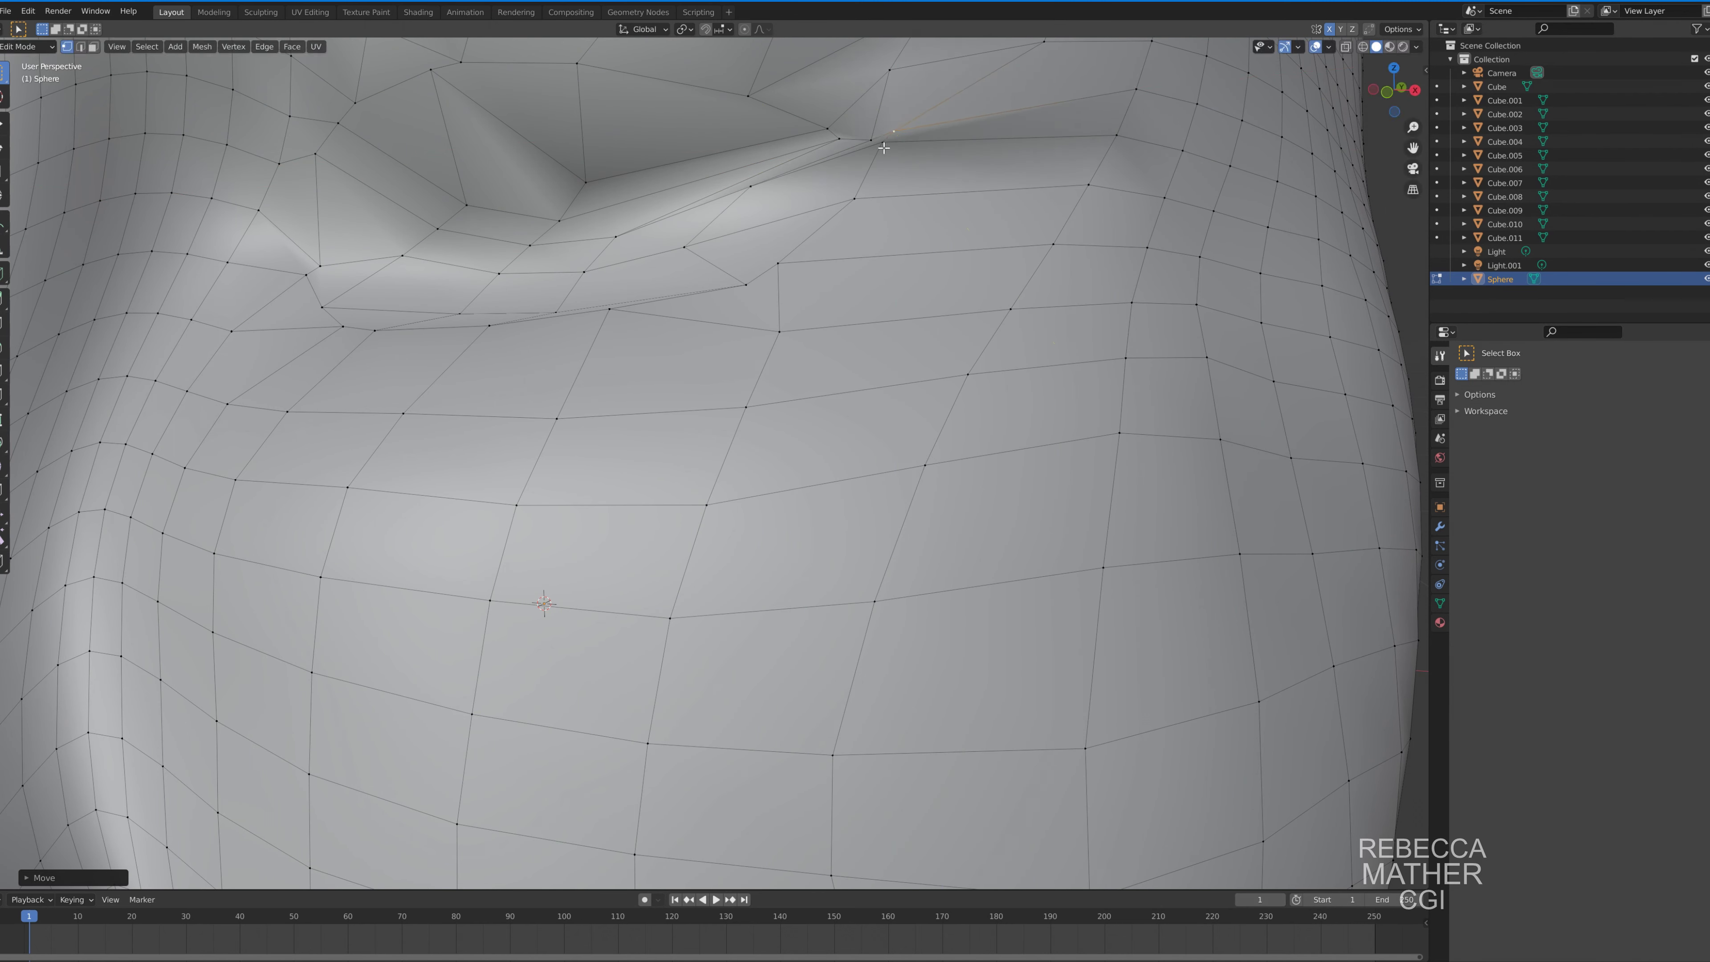
{"action": "left_click", "coordinate": [880, 196]}
Nudge the top crease vertex along X once more.
{"action": "key", "text": "g"}
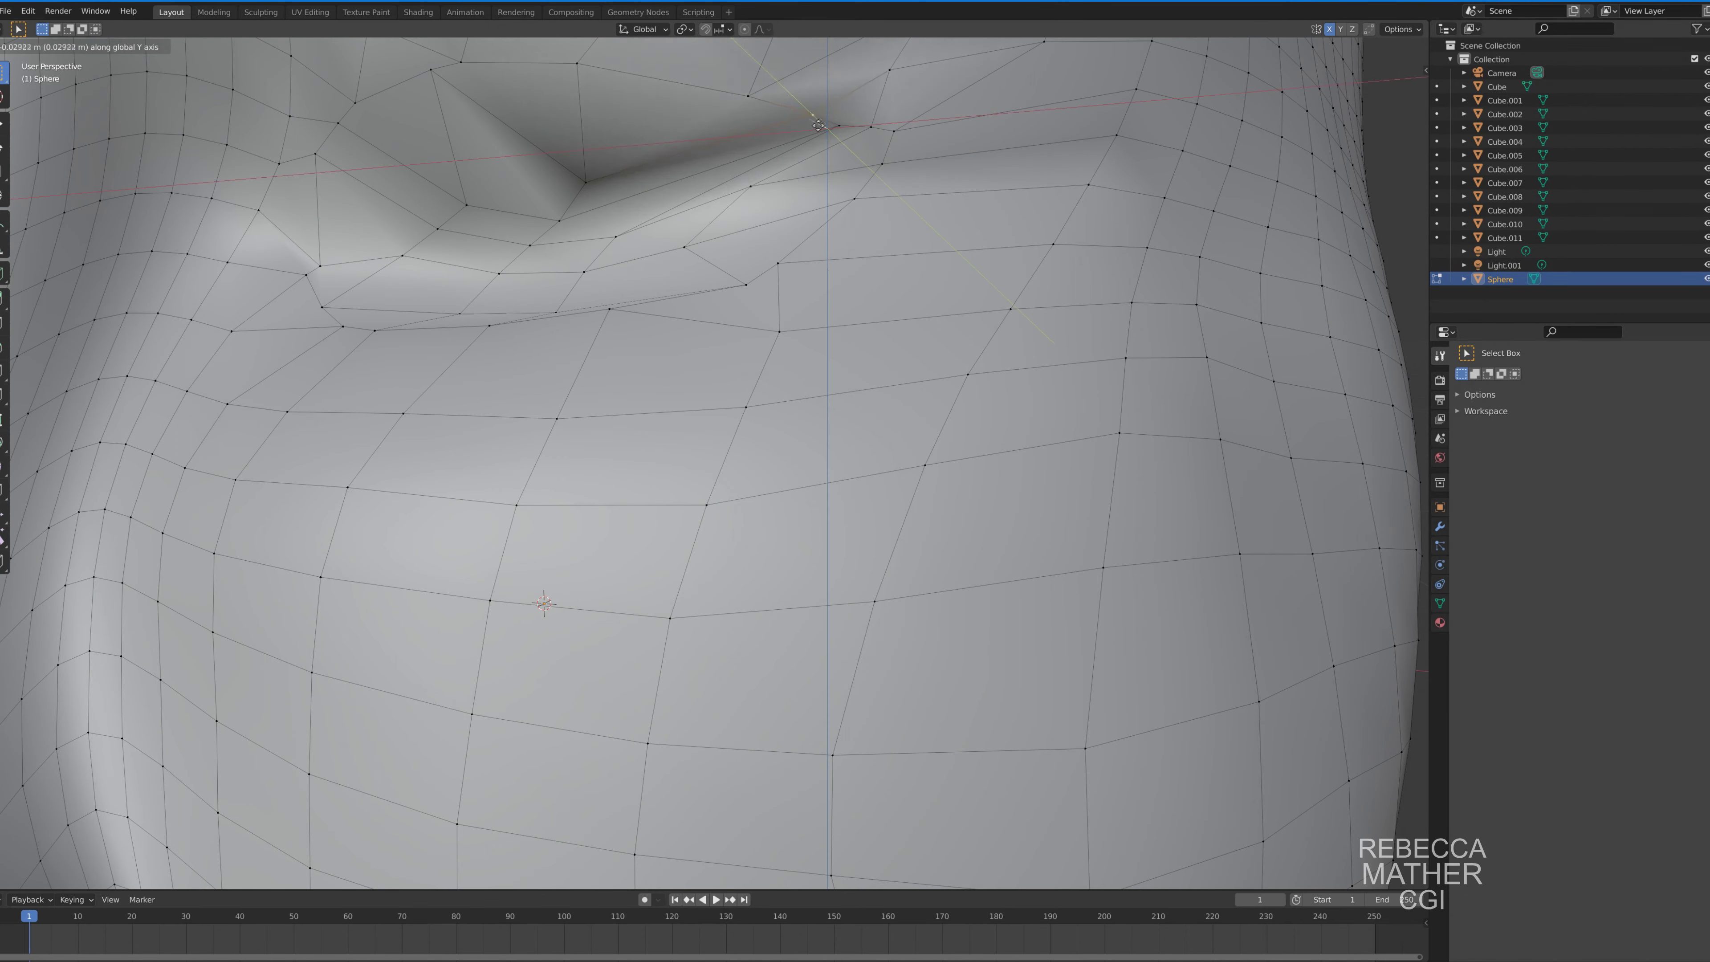
{"action": "key", "text": "x"}
{"action": "left_click", "coordinate": [844, 160]}
{"action": "scroll", "coordinate": [741, 304], "scroll_direction": "down", "scroll_amount": 8}
{"action": "scroll", "coordinate": [646, 433], "scroll_direction": "up", "scroll_amount": 2}
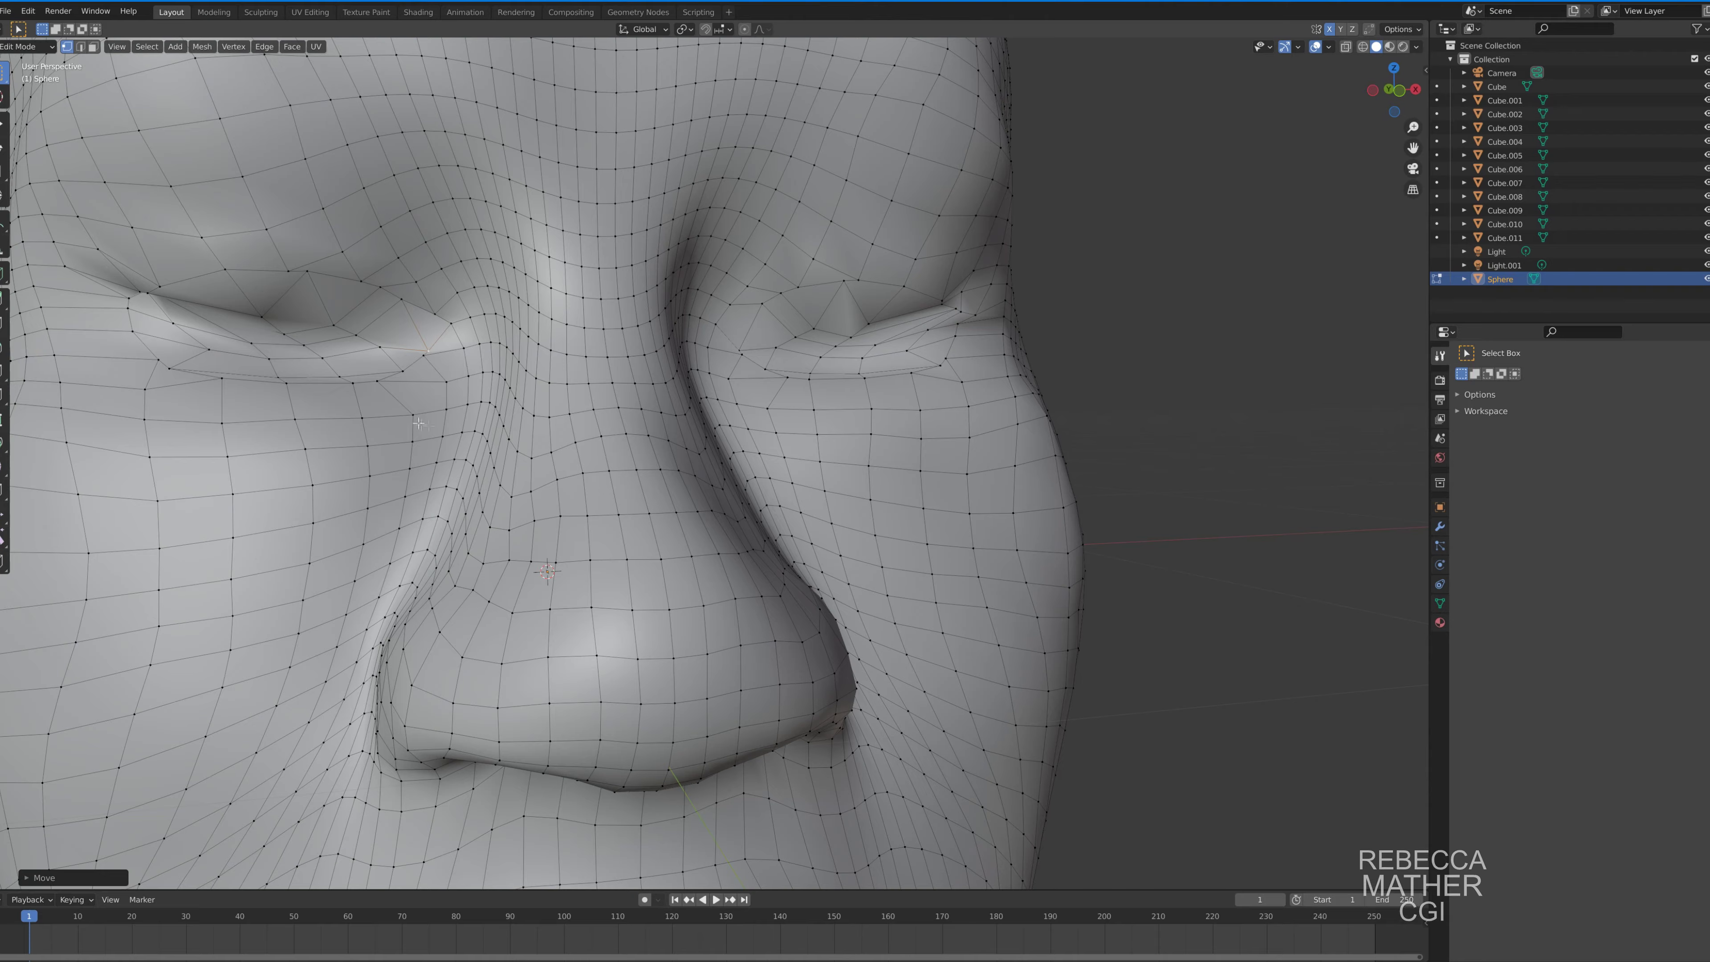
{"action": "mouse_move", "coordinate": [475, 371]}
{"action": "middle_mouse_down"}
{"action": "mouse_move", "coordinate": [147, 180]}
{"action": "mouse_move", "coordinate": [517, 347]}
{"action": "middle_mouse_up"}
Select the eyeball faces and extrude them inward into the sockets.
{"action": "key", "text": "3"}
{"action": "left_click", "coordinate": [518, 347], "text": "ctrl"}
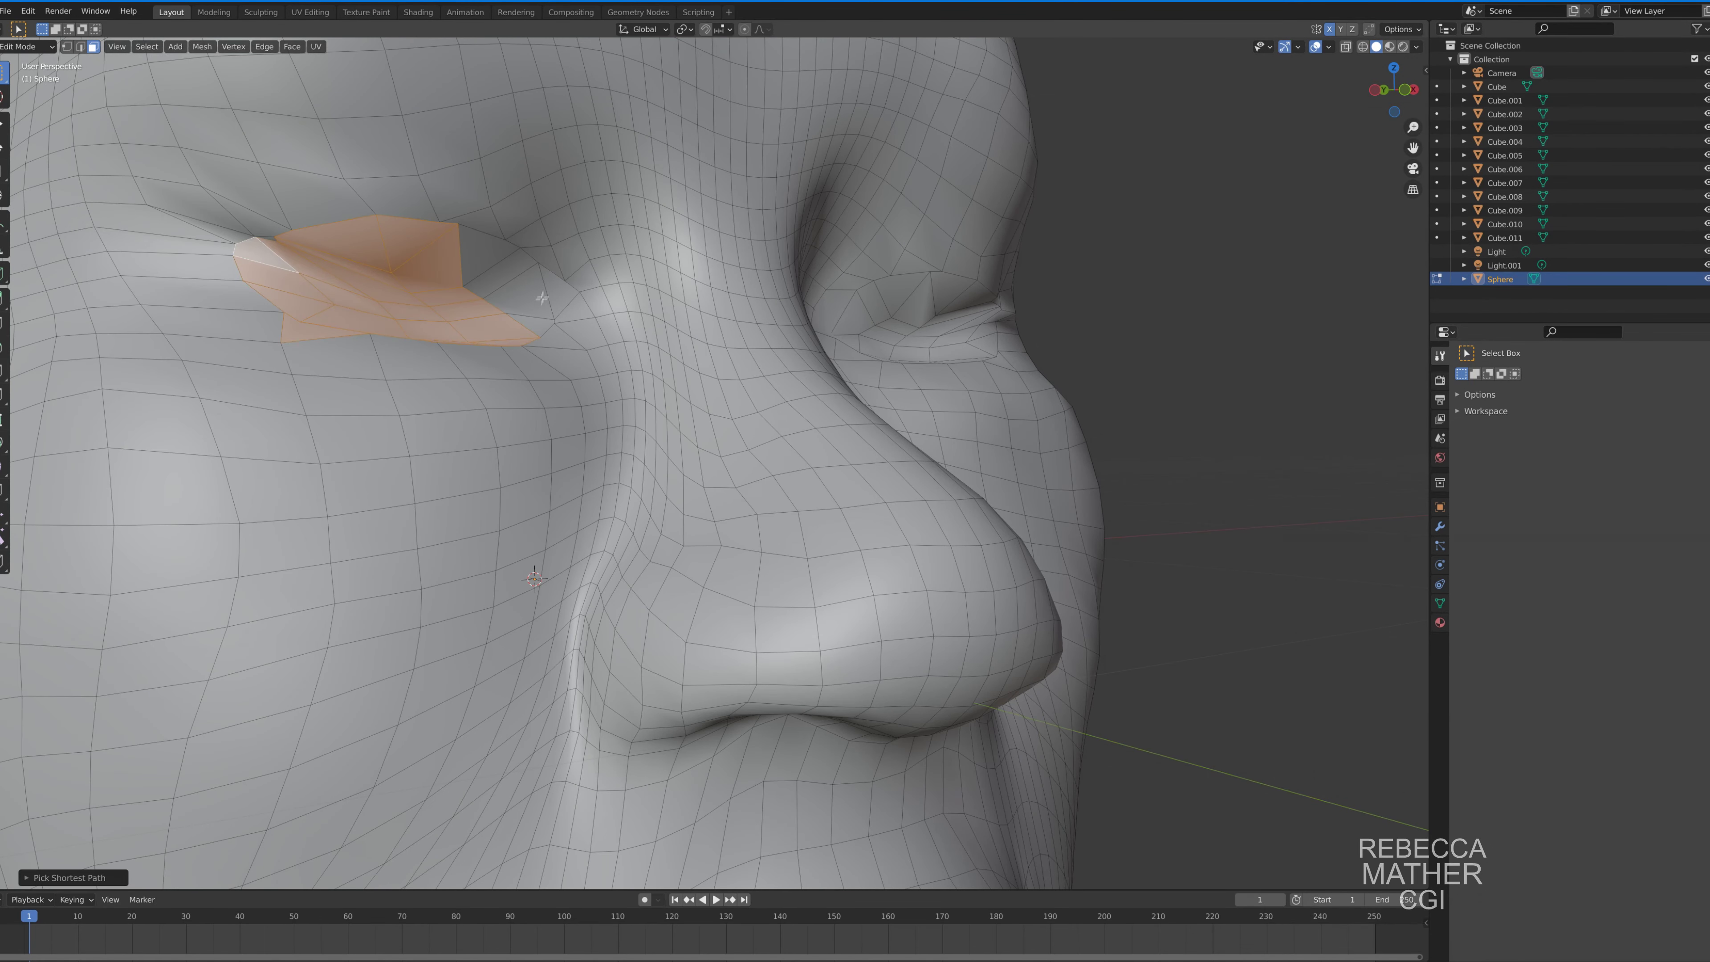
{"action": "left_click", "coordinate": [560, 303], "text": "ctrl"}
{"action": "left_click", "coordinate": [476, 248], "text": "ctrl"}
{"action": "middle_click_drag", "start_coordinate": [539, 333], "coordinate": [589, 380]}
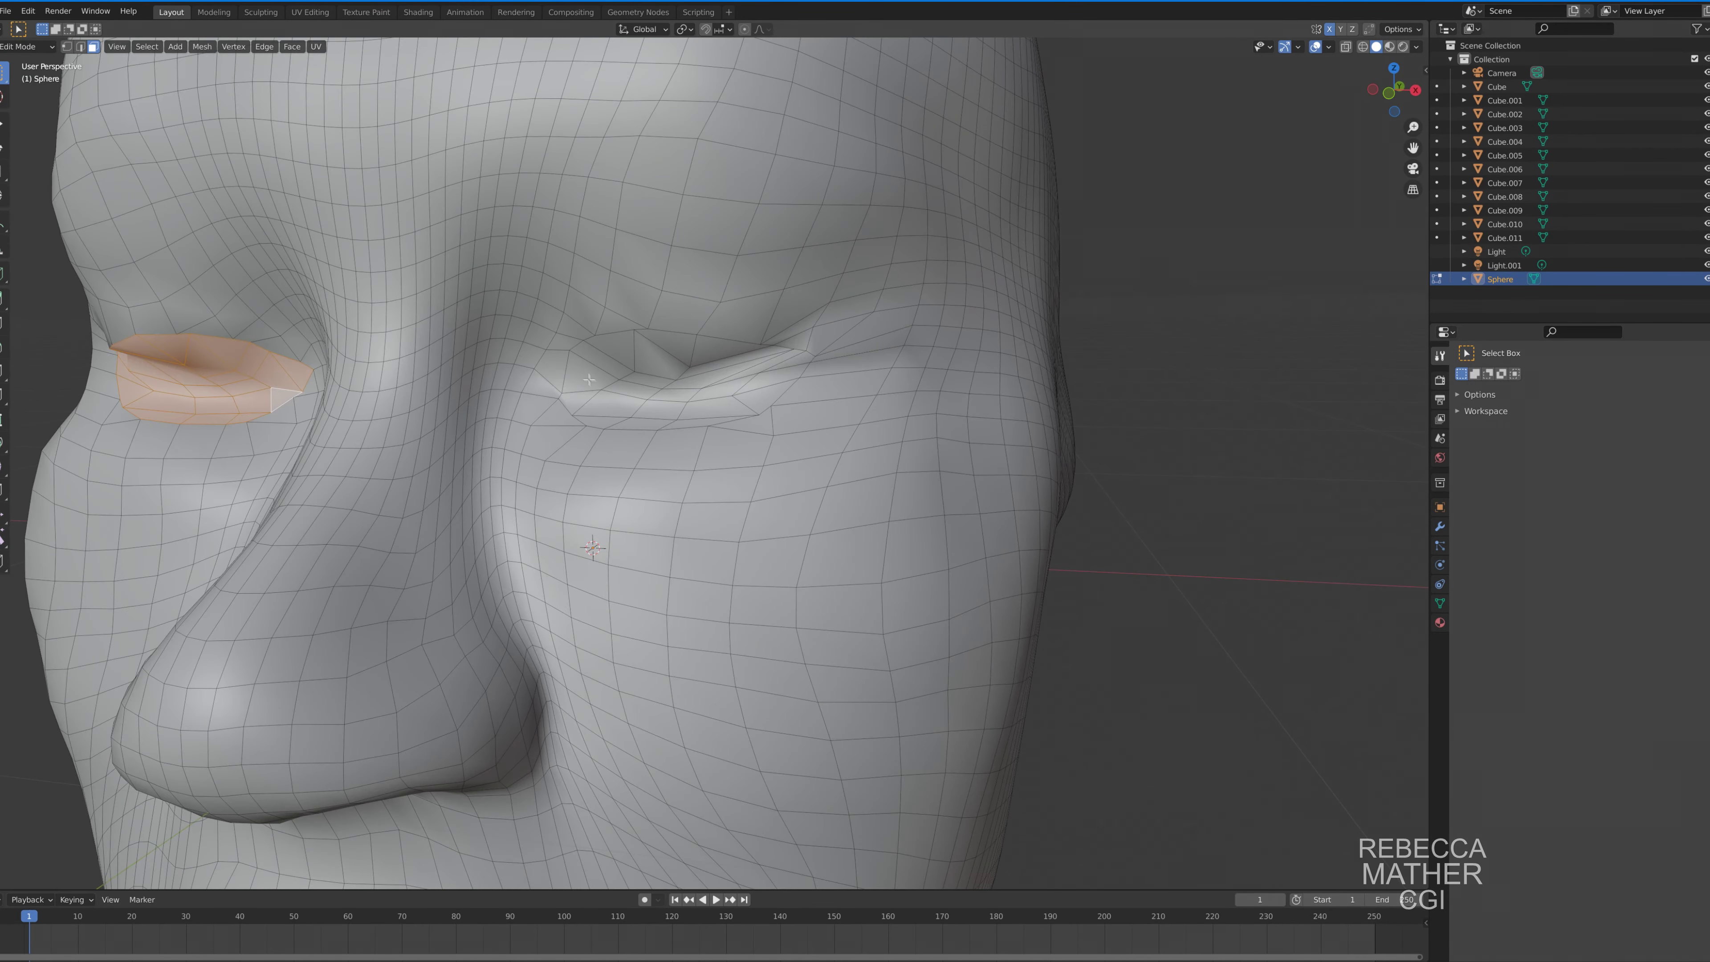
{"action": "key", "text": "e"}
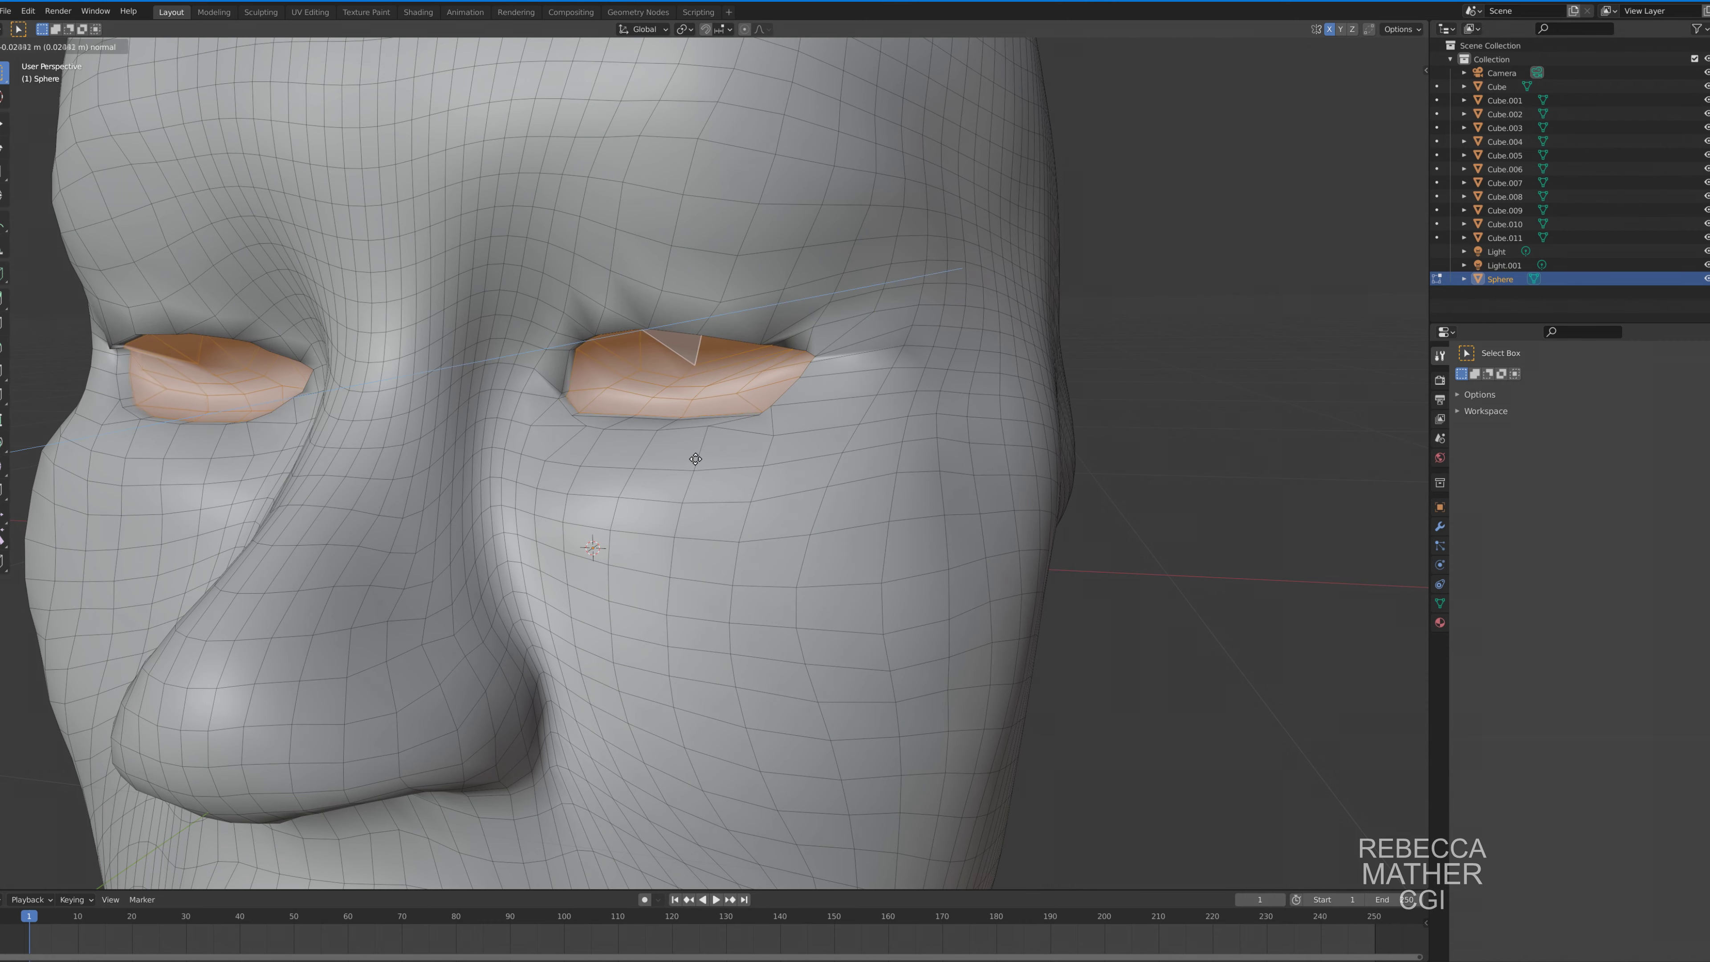
{"action": "left_click", "coordinate": [695, 459]}
{"action": "left_click", "coordinate": [700, 473]}
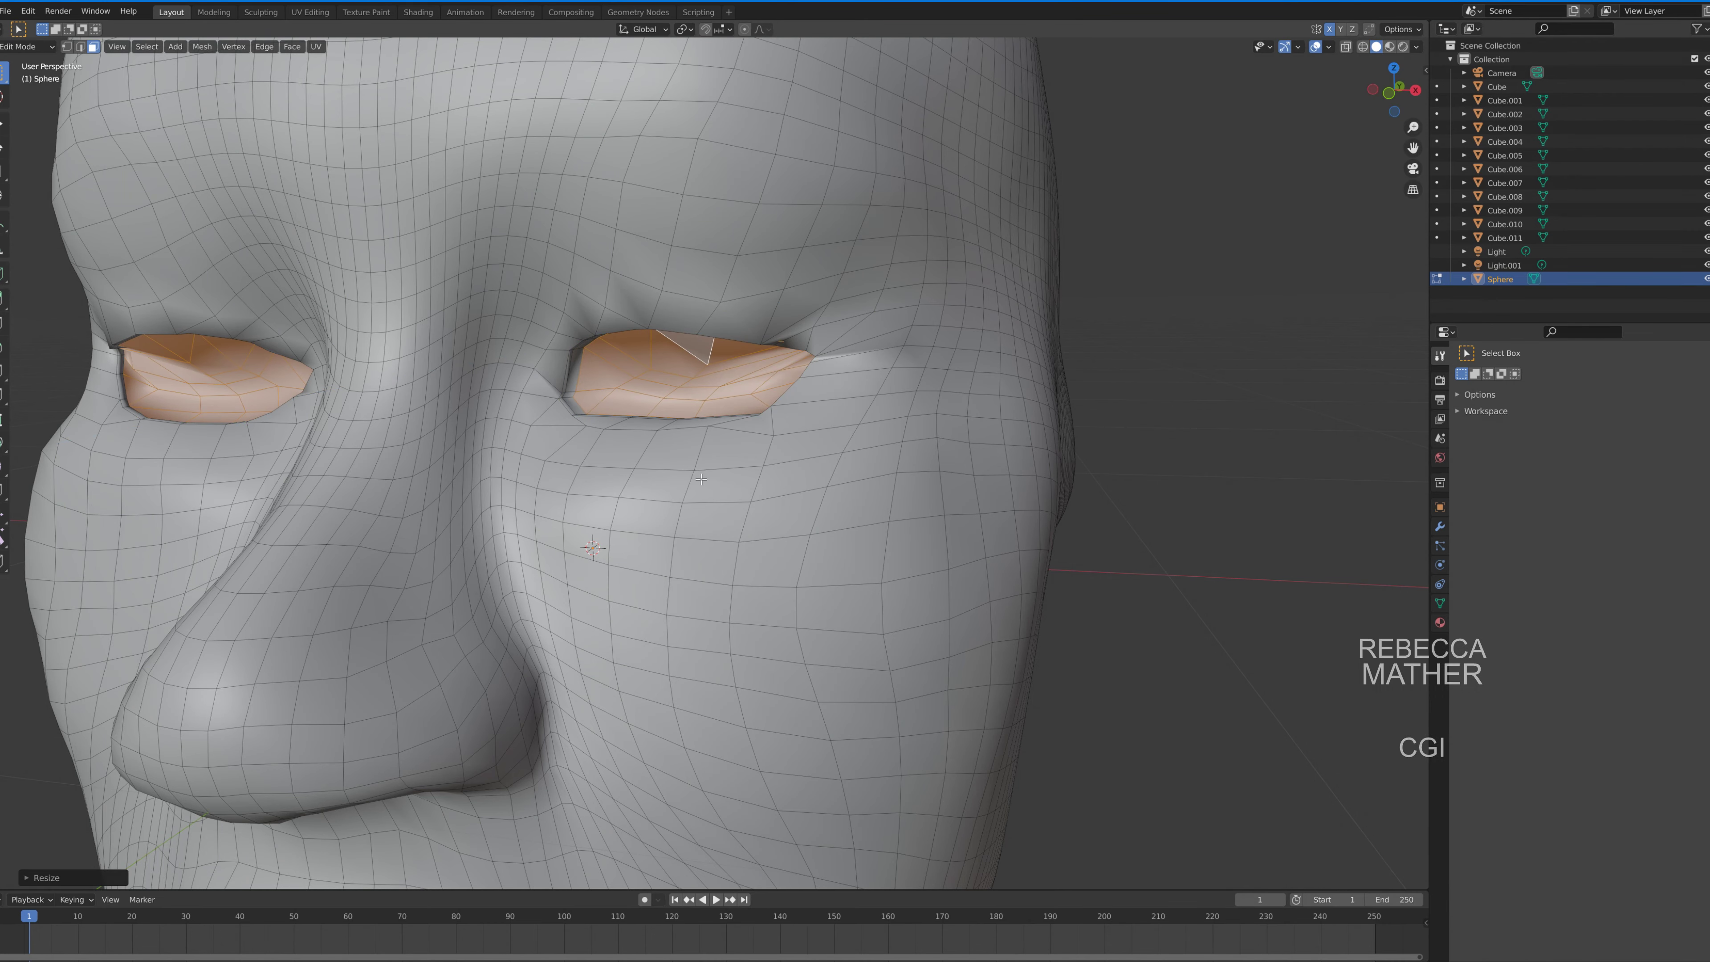
Shift the eye-socket faces along Z and then along X.
{"action": "key", "text": "alt+a"}
{"action": "middle_click_drag", "start_coordinate": [875, 591], "coordinate": [774, 471]}
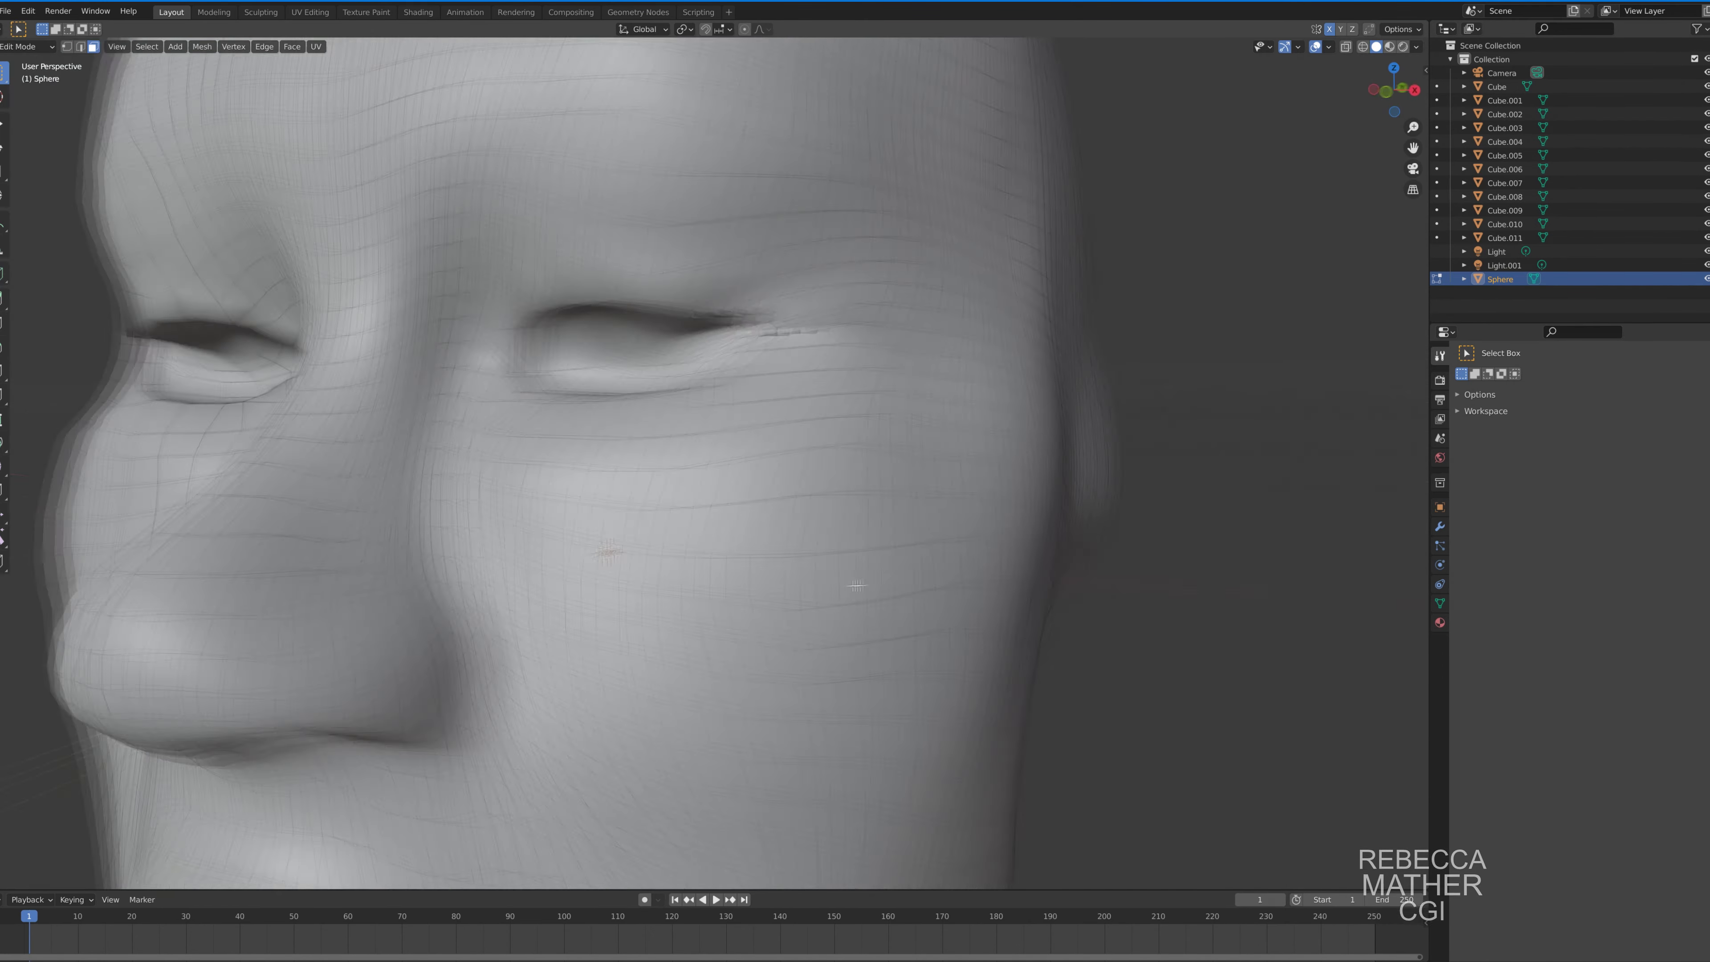
{"action": "key", "text": "ctrl+z"}
{"action": "mouse_move", "coordinate": [718, 335]}
{"action": "middle_mouse_down"}
{"action": "mouse_move", "coordinate": [805, 266]}
{"action": "mouse_move", "coordinate": [943, 337]}
{"action": "middle_mouse_up"}
{"action": "scroll", "coordinate": [805, 266], "scroll_direction": "up", "scroll_amount": 5}
{"action": "key", "text": "g"}
{"action": "key", "text": "z"}
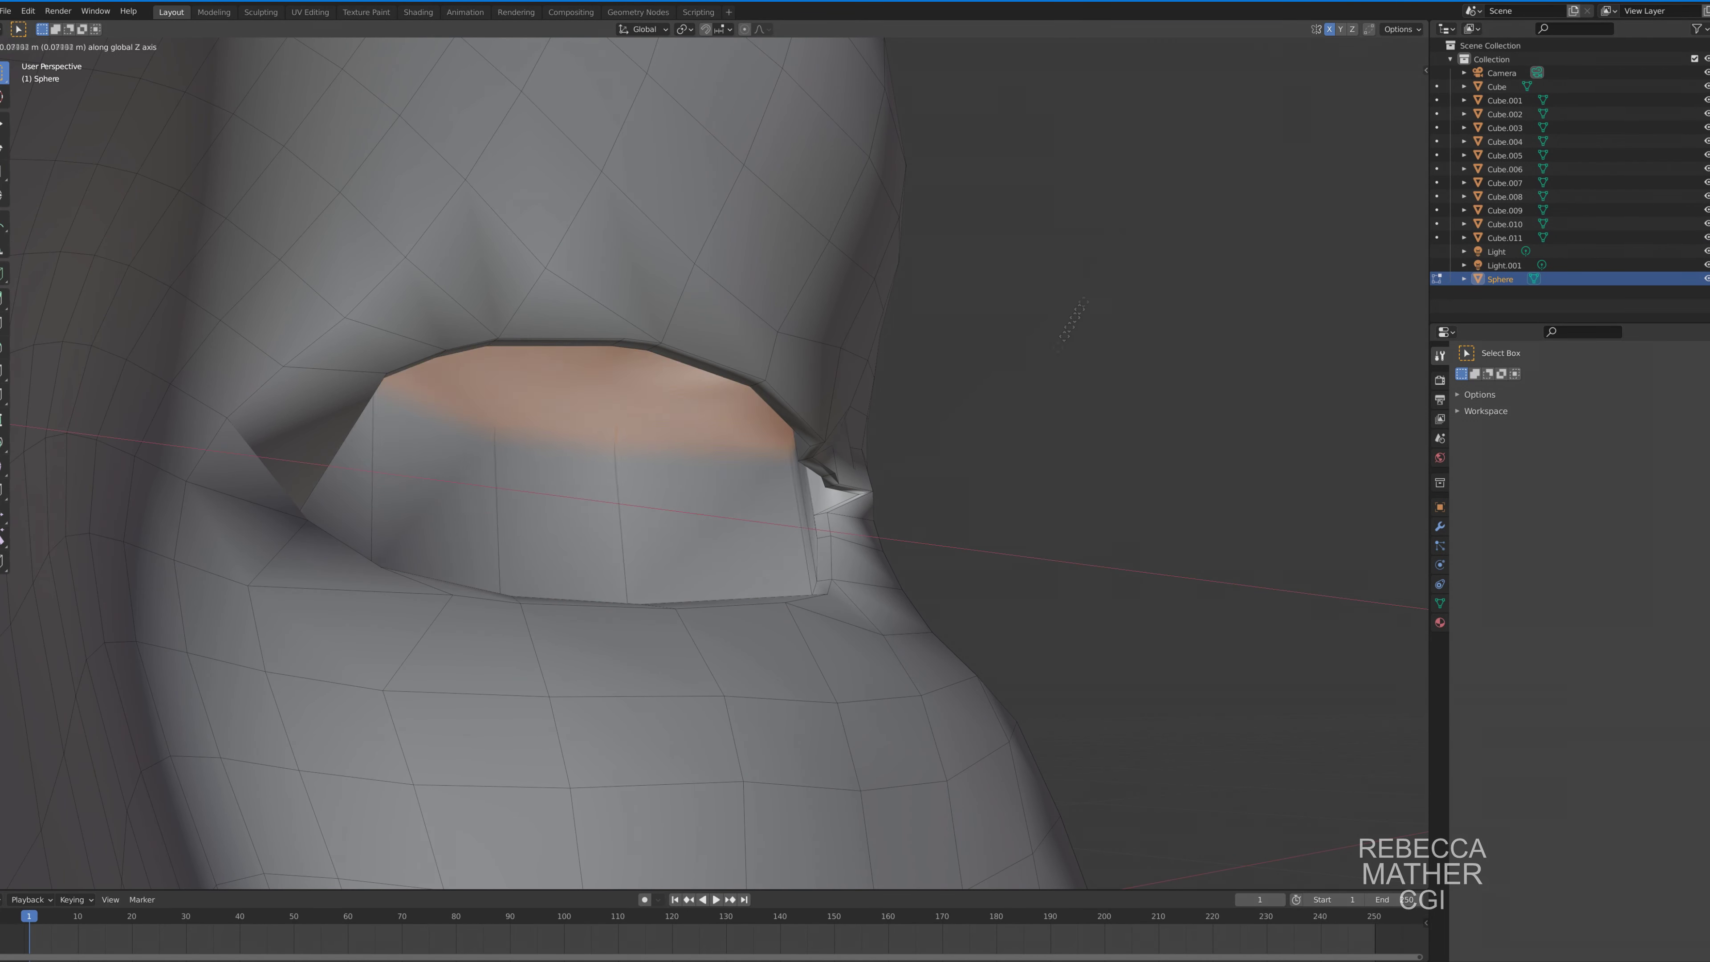
{"action": "key", "text": "g"}
{"action": "key", "text": "x"}
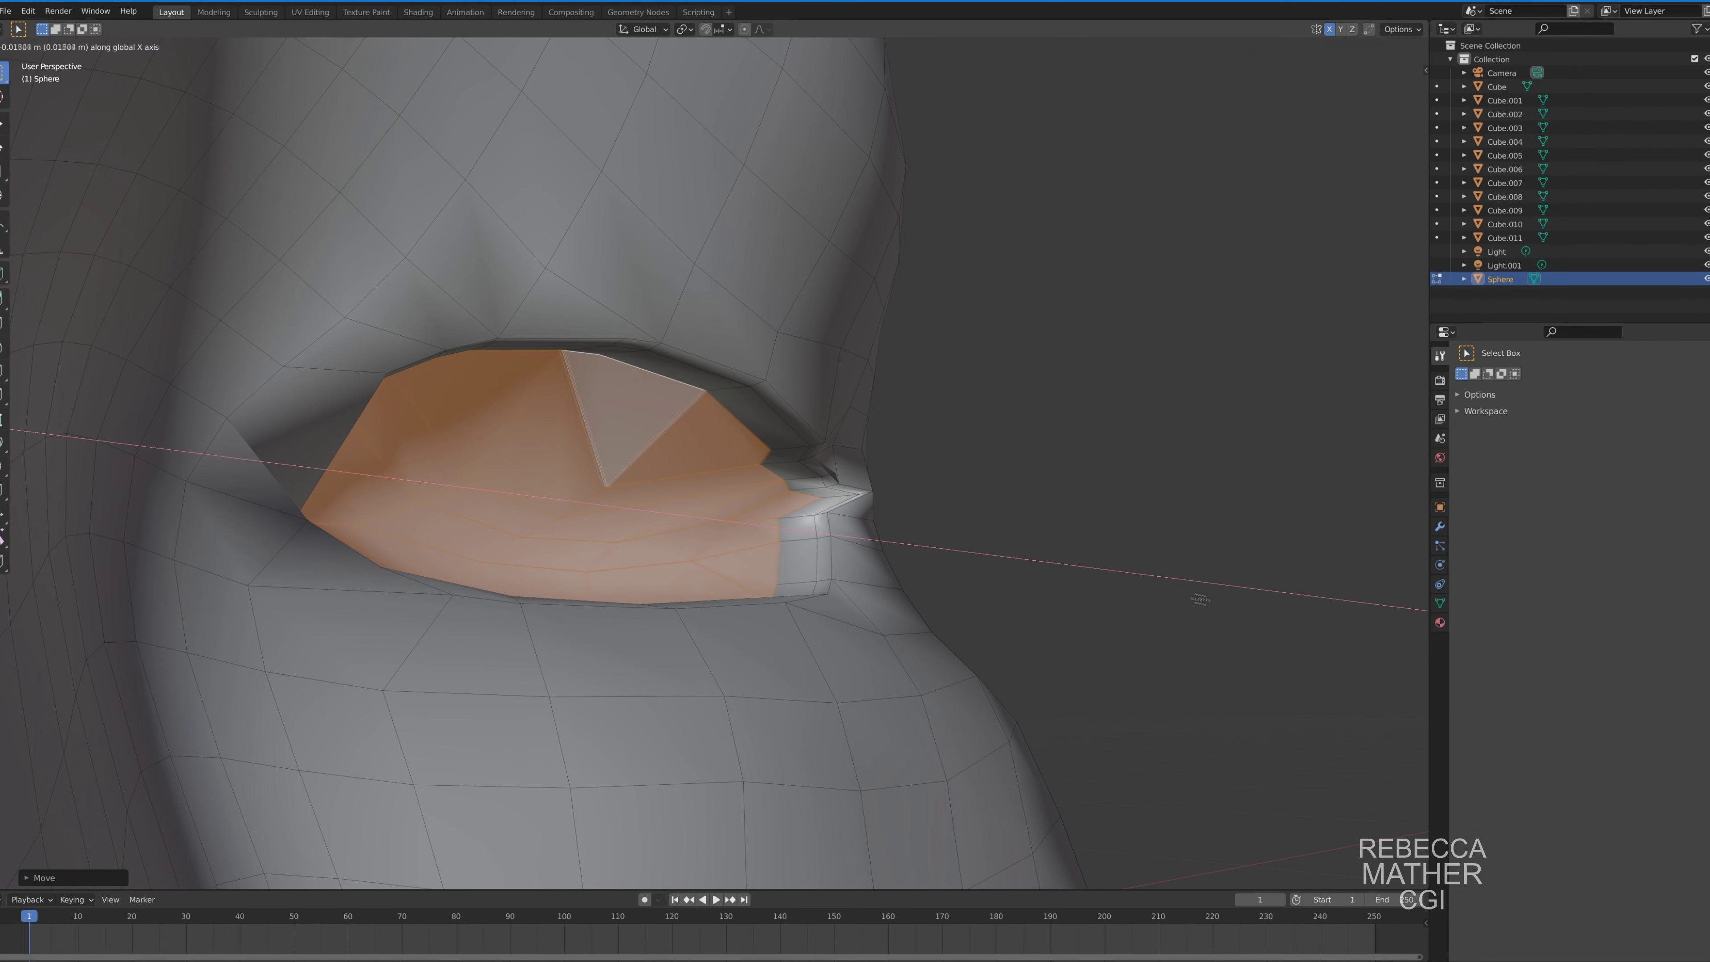
{"action": "left_click", "coordinate": [916, 581]}
Select the eye-rim edge loop and push it back along Y.
{"action": "scroll", "coordinate": [851, 470], "scroll_direction": "up", "scroll_amount": 4}
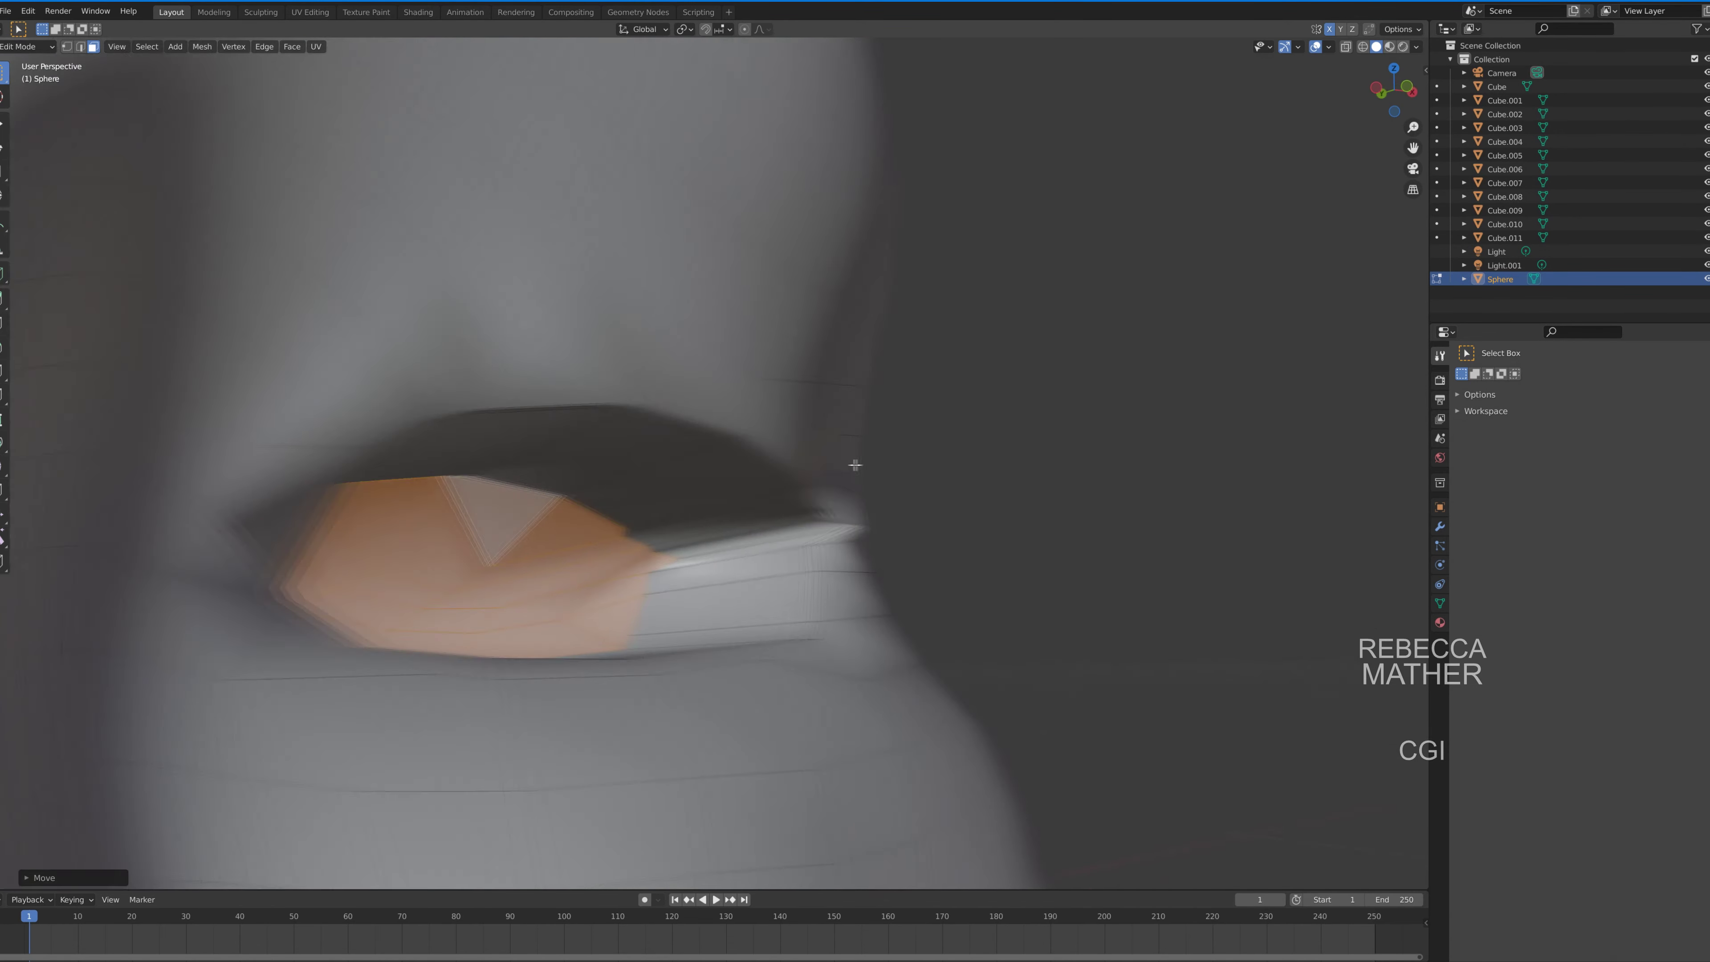
{"action": "key", "text": "2"}
{"action": "key", "text": "alt+a"}
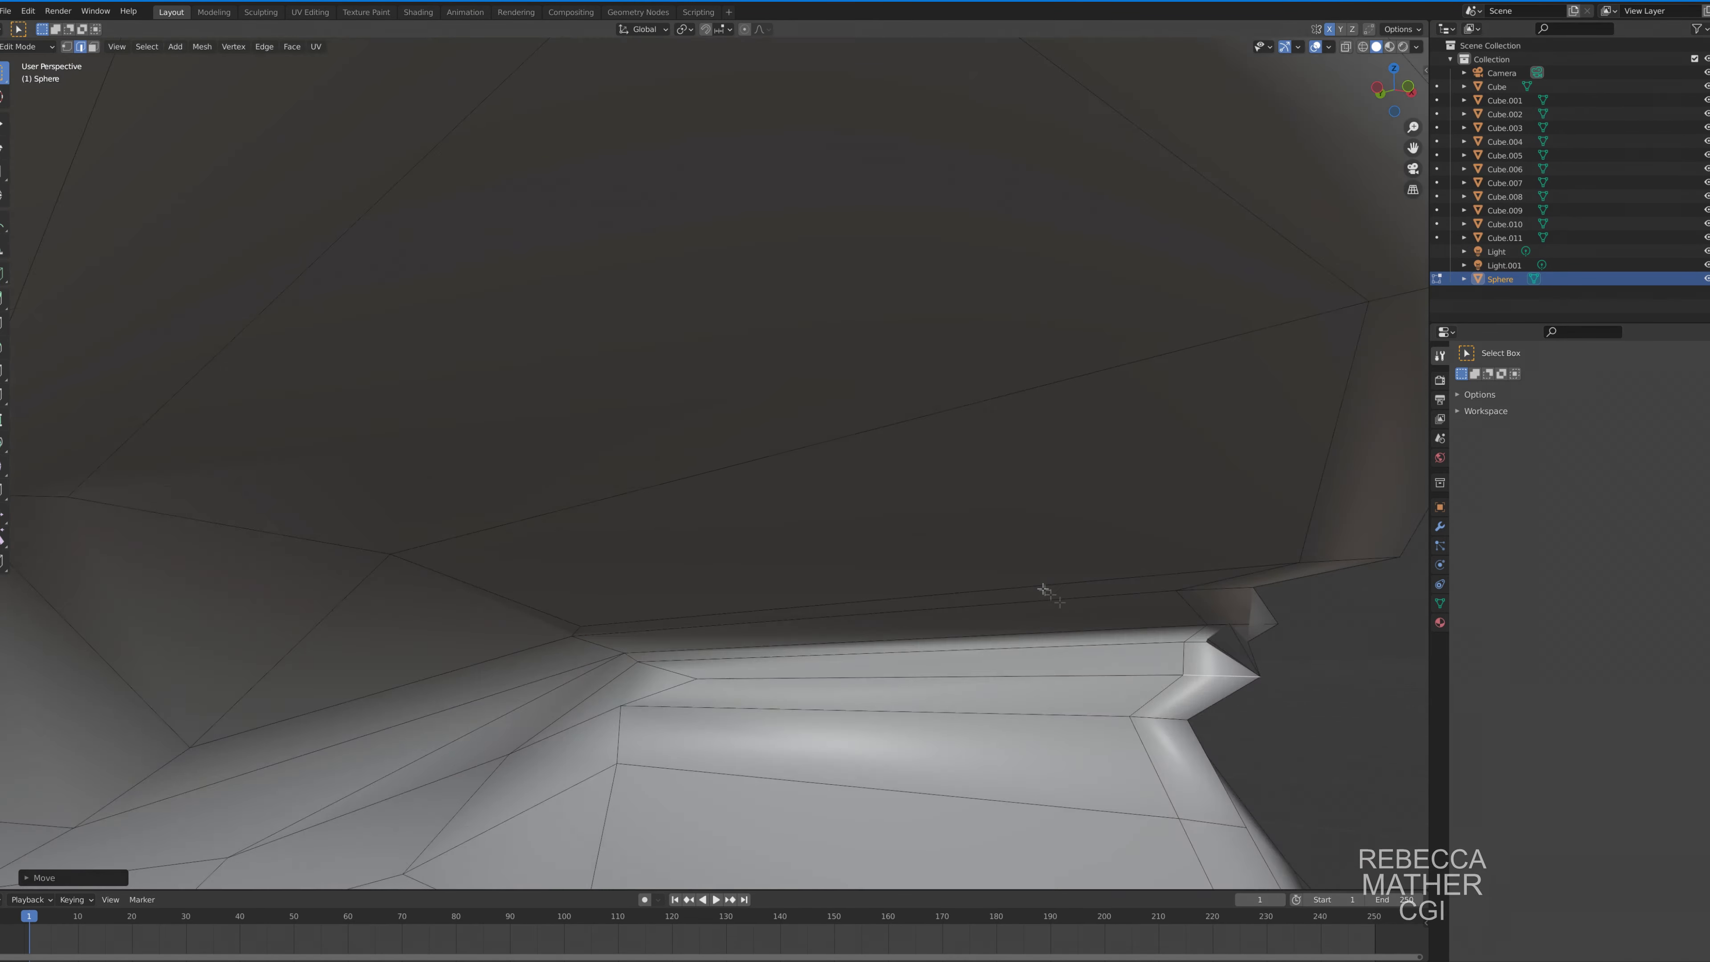
{"action": "mouse_move", "coordinate": [1043, 592]}
{"action": "middle_mouse_down"}
{"action": "mouse_move", "coordinate": [1106, 591]}
{"action": "mouse_move", "coordinate": [1145, 755]}
{"action": "middle_mouse_up"}
{"action": "left_click", "coordinate": [1144, 755], "text": "alt"}
{"action": "key", "text": "g"}
{"action": "key", "text": "y"}
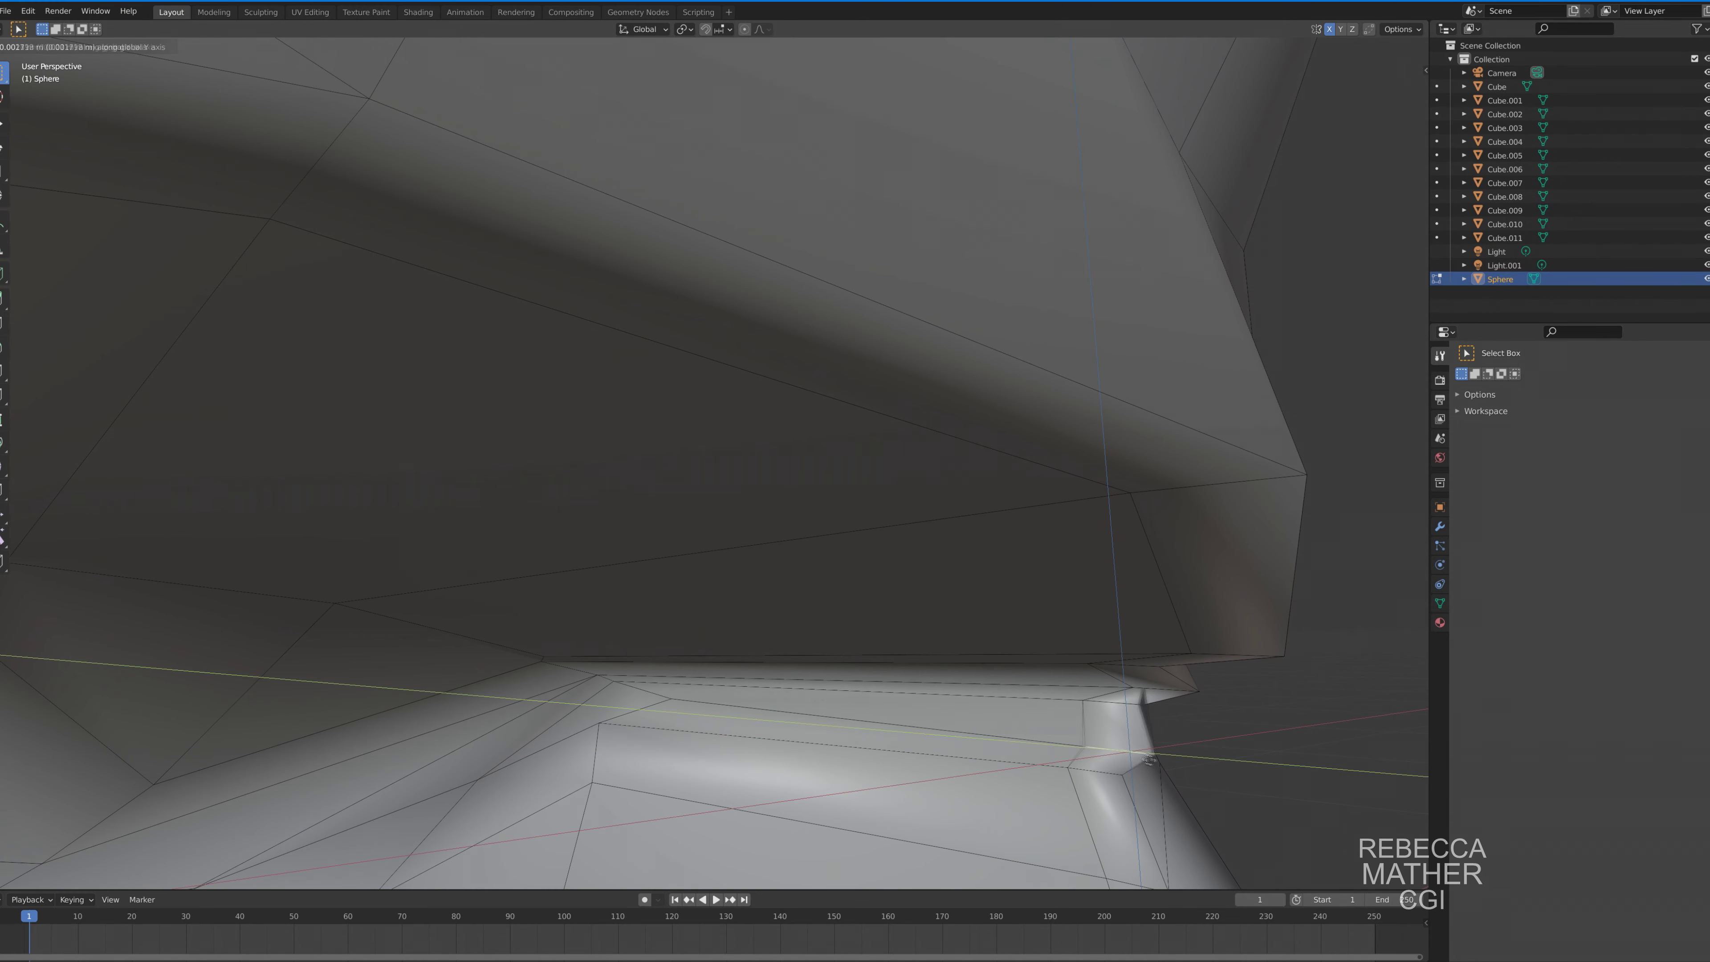
{"action": "left_click", "coordinate": [1178, 697]}
Nudge the eye-corner vertex along Y, then start moving it along X.
{"action": "middle_click_drag", "start_coordinate": [1177, 698], "coordinate": [667, 579]}
{"action": "scroll", "coordinate": [714, 647], "scroll_direction": "down", "scroll_amount": 10}
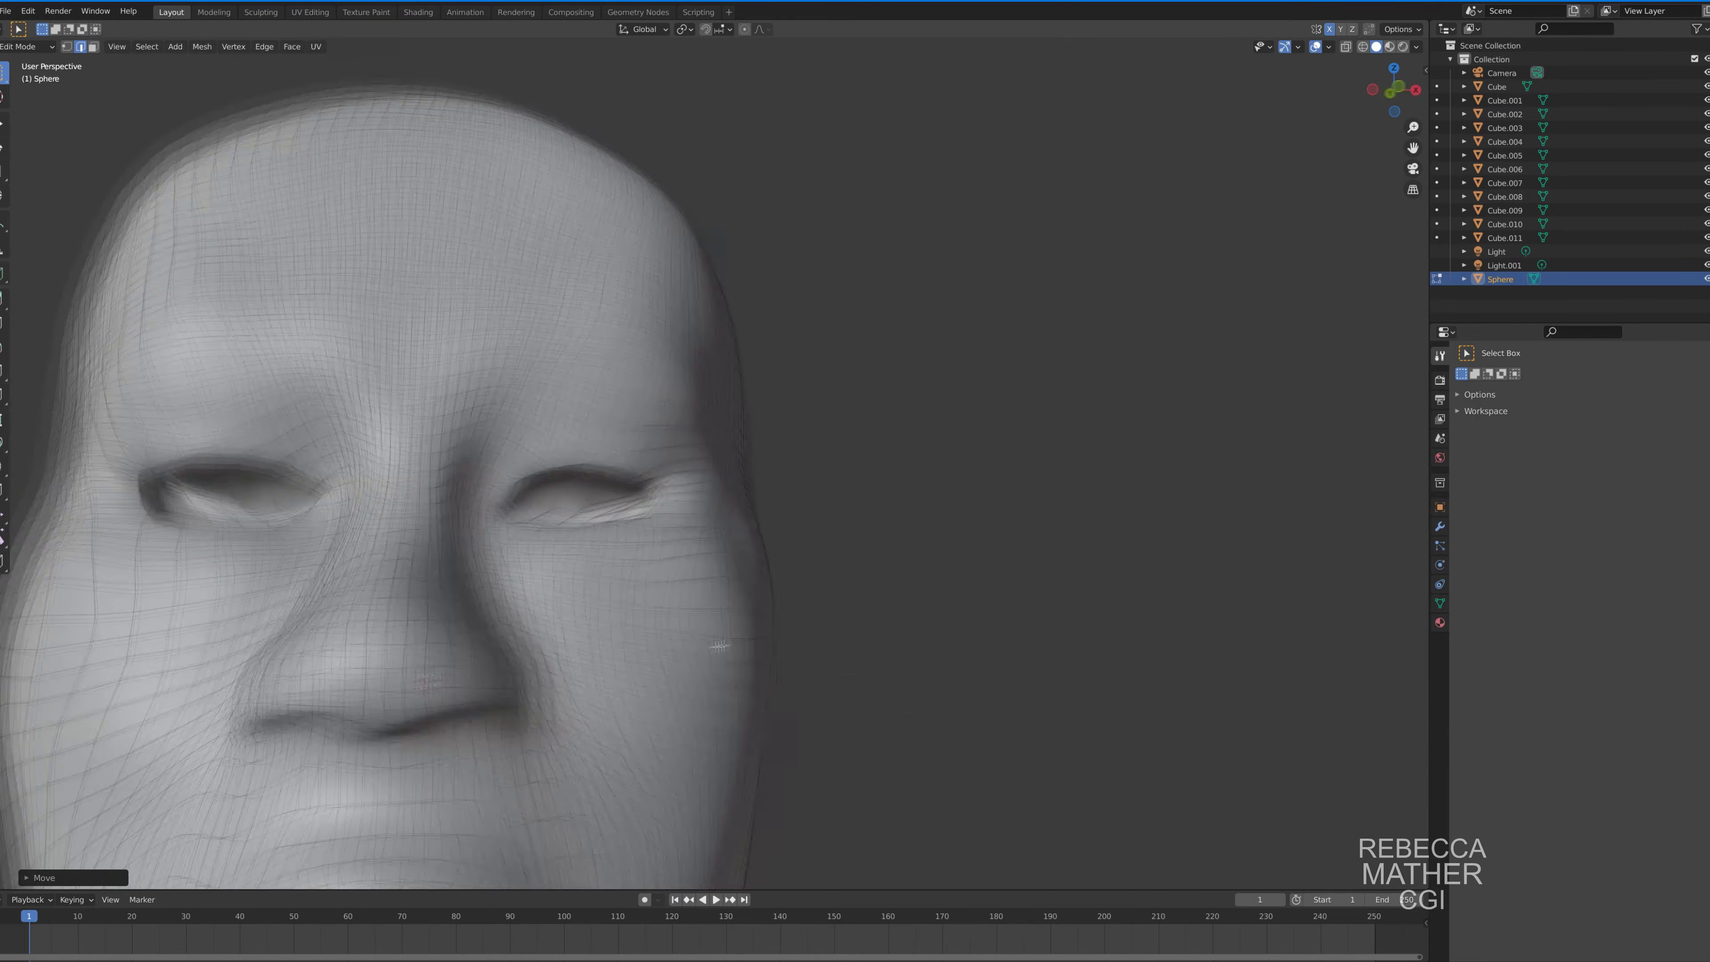
{"action": "mouse_move", "coordinate": [714, 647]}
{"action": "middle_mouse_down"}
{"action": "mouse_move", "coordinate": [468, 624]}
{"action": "mouse_move", "coordinate": [715, 623]}
{"action": "middle_mouse_up"}
{"action": "scroll", "coordinate": [715, 622], "scroll_direction": "up", "scroll_amount": 5}
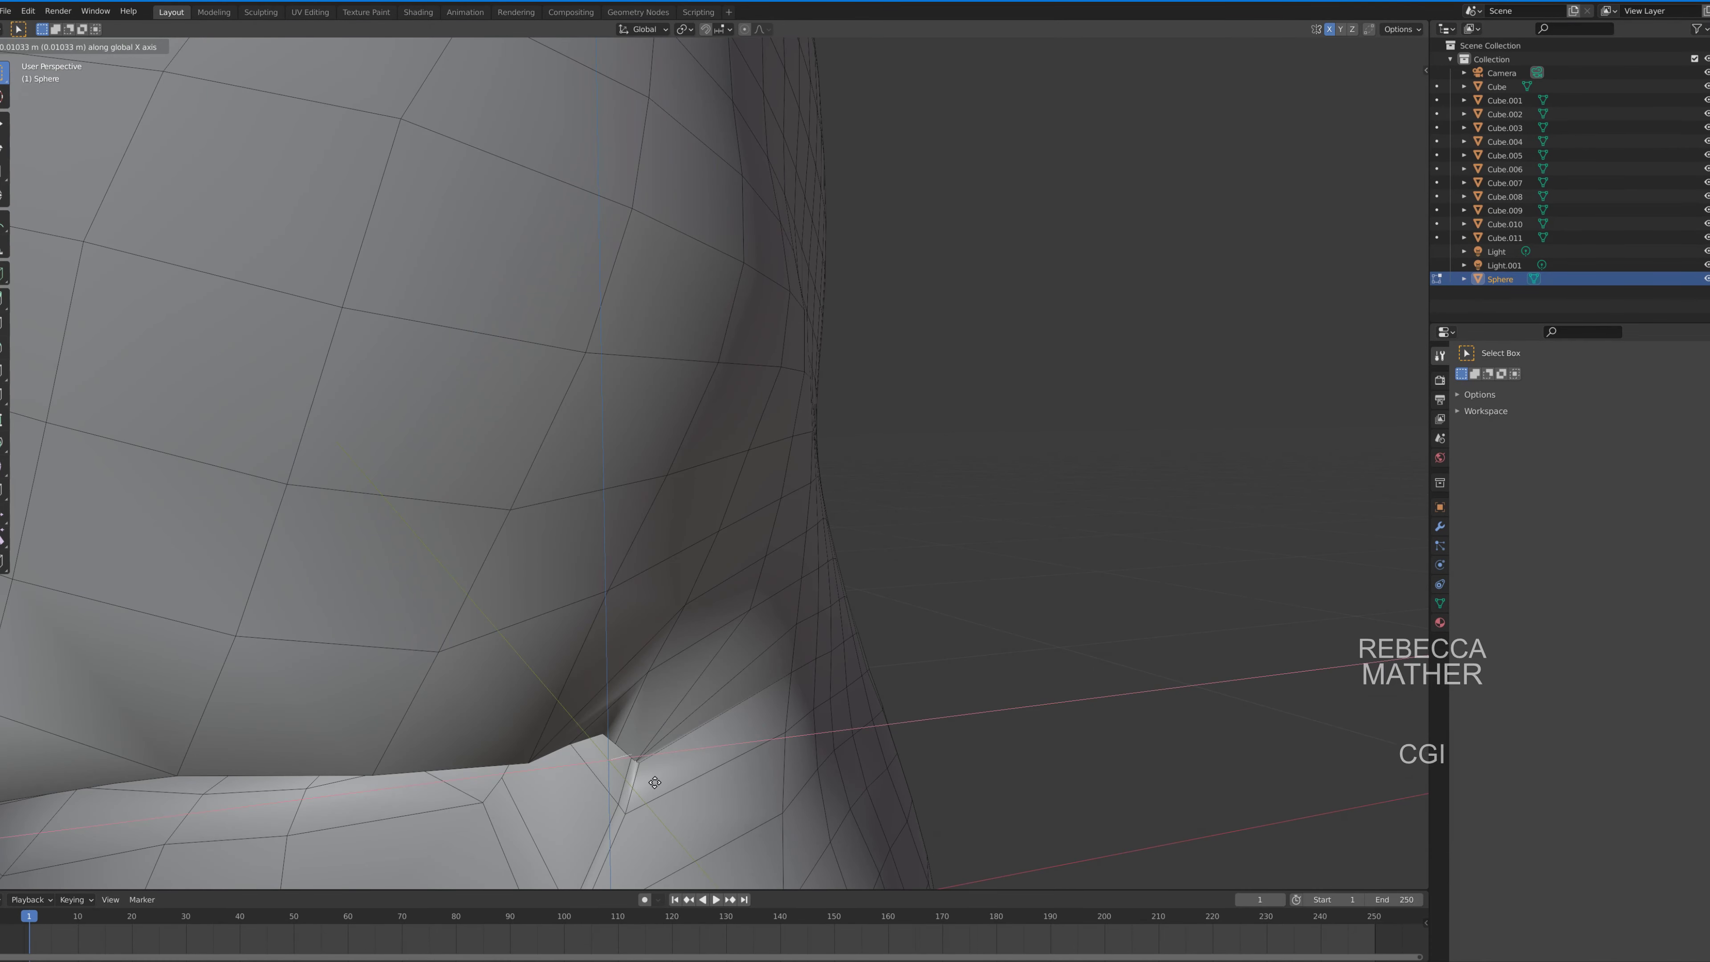
{"action": "mouse_move", "coordinate": [640, 779]}
{"action": "middle_mouse_down"}
{"action": "mouse_move", "coordinate": [472, 741]}
{"action": "mouse_move", "coordinate": [269, 748]}
{"action": "middle_mouse_up"}
{"action": "key", "text": "g"}
{"action": "key", "text": "y"}
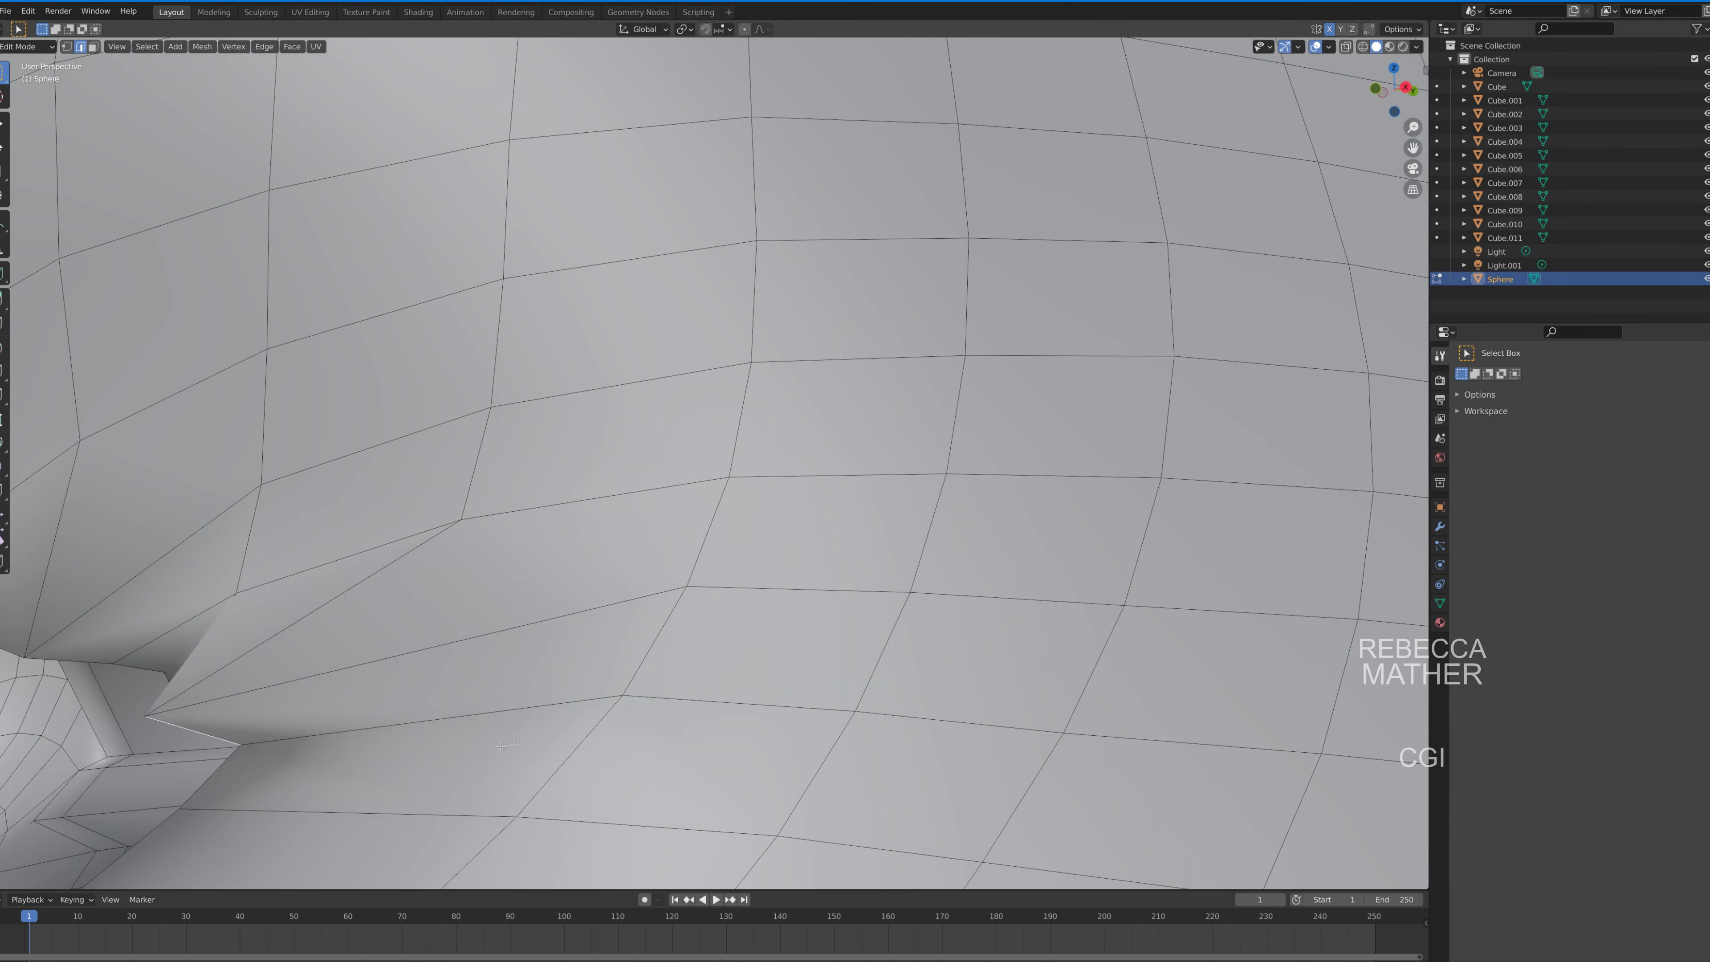
{"action": "left_click", "coordinate": [560, 729]}
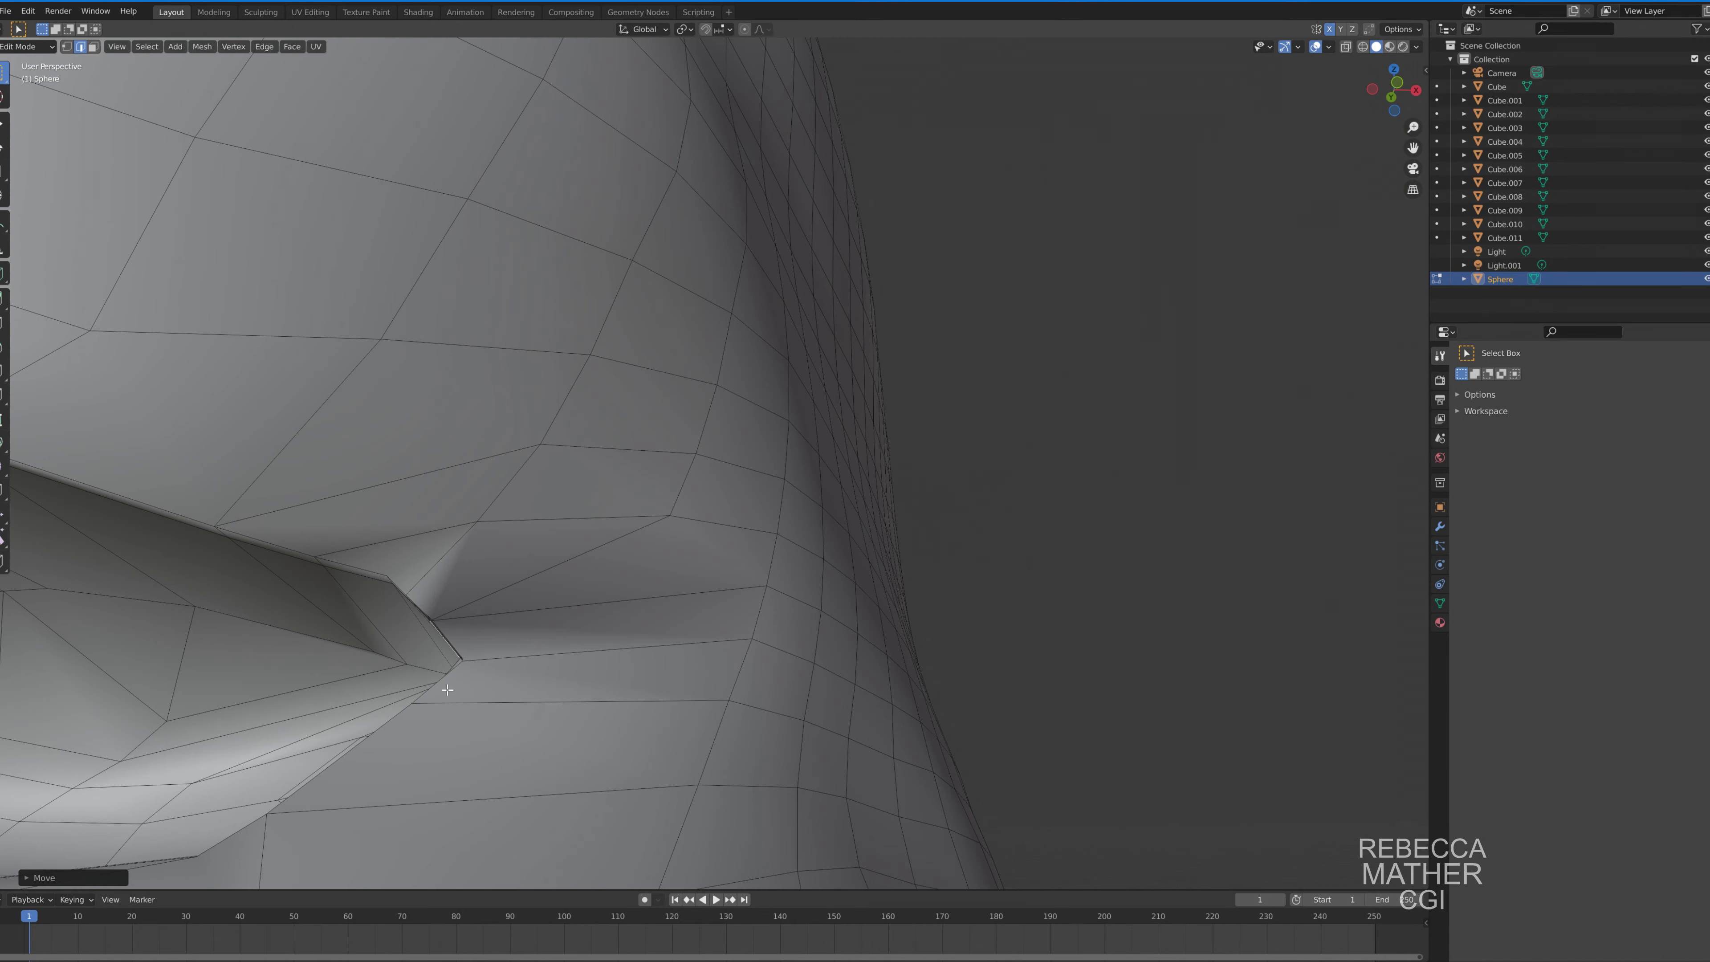
{"action": "middle_click_drag", "start_coordinate": [448, 690], "coordinate": [753, 731]}
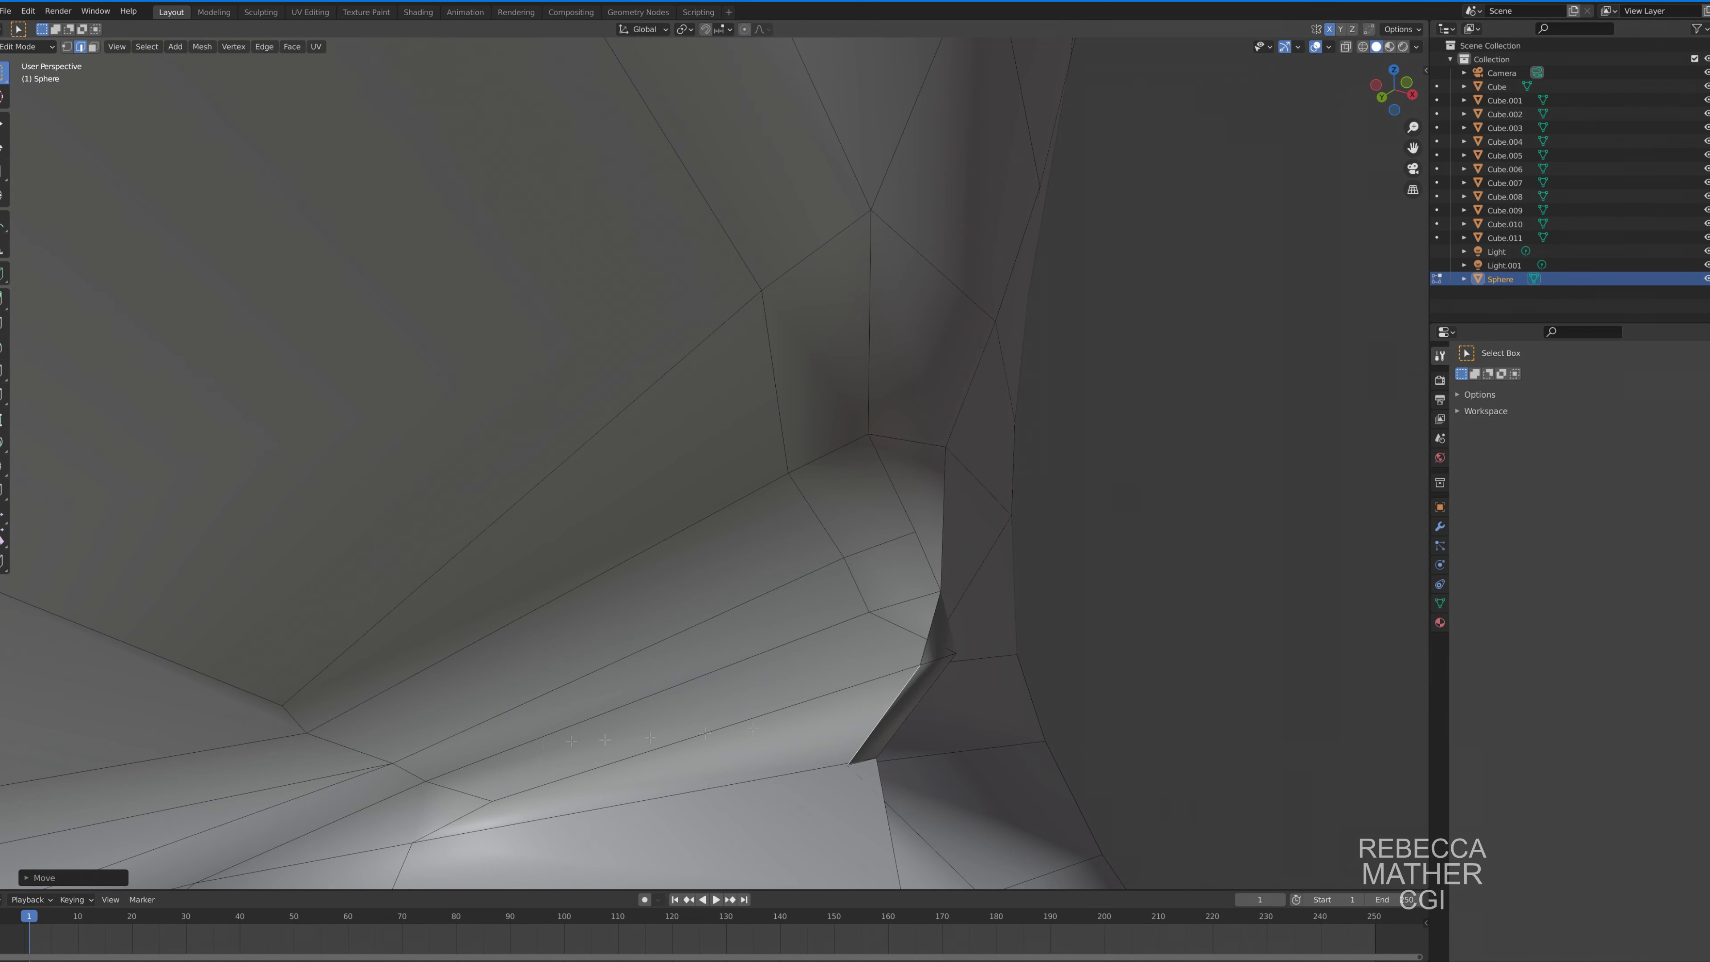
{"action": "key", "text": "g"}
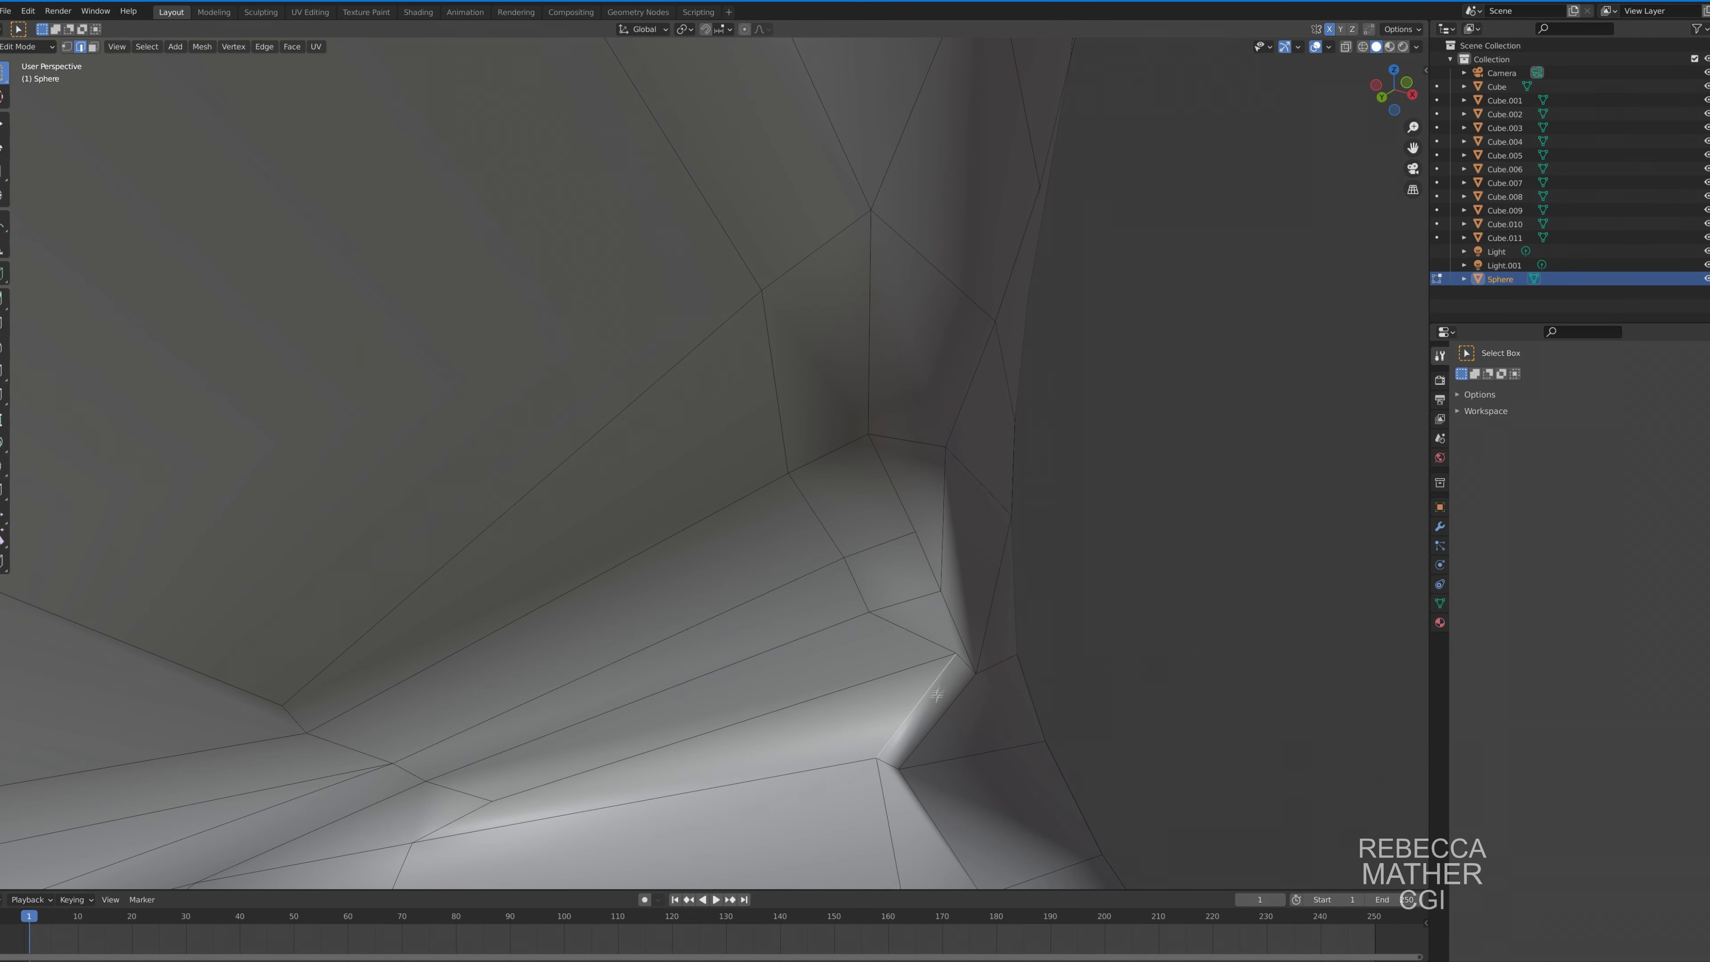
{"action": "key", "text": "x"}
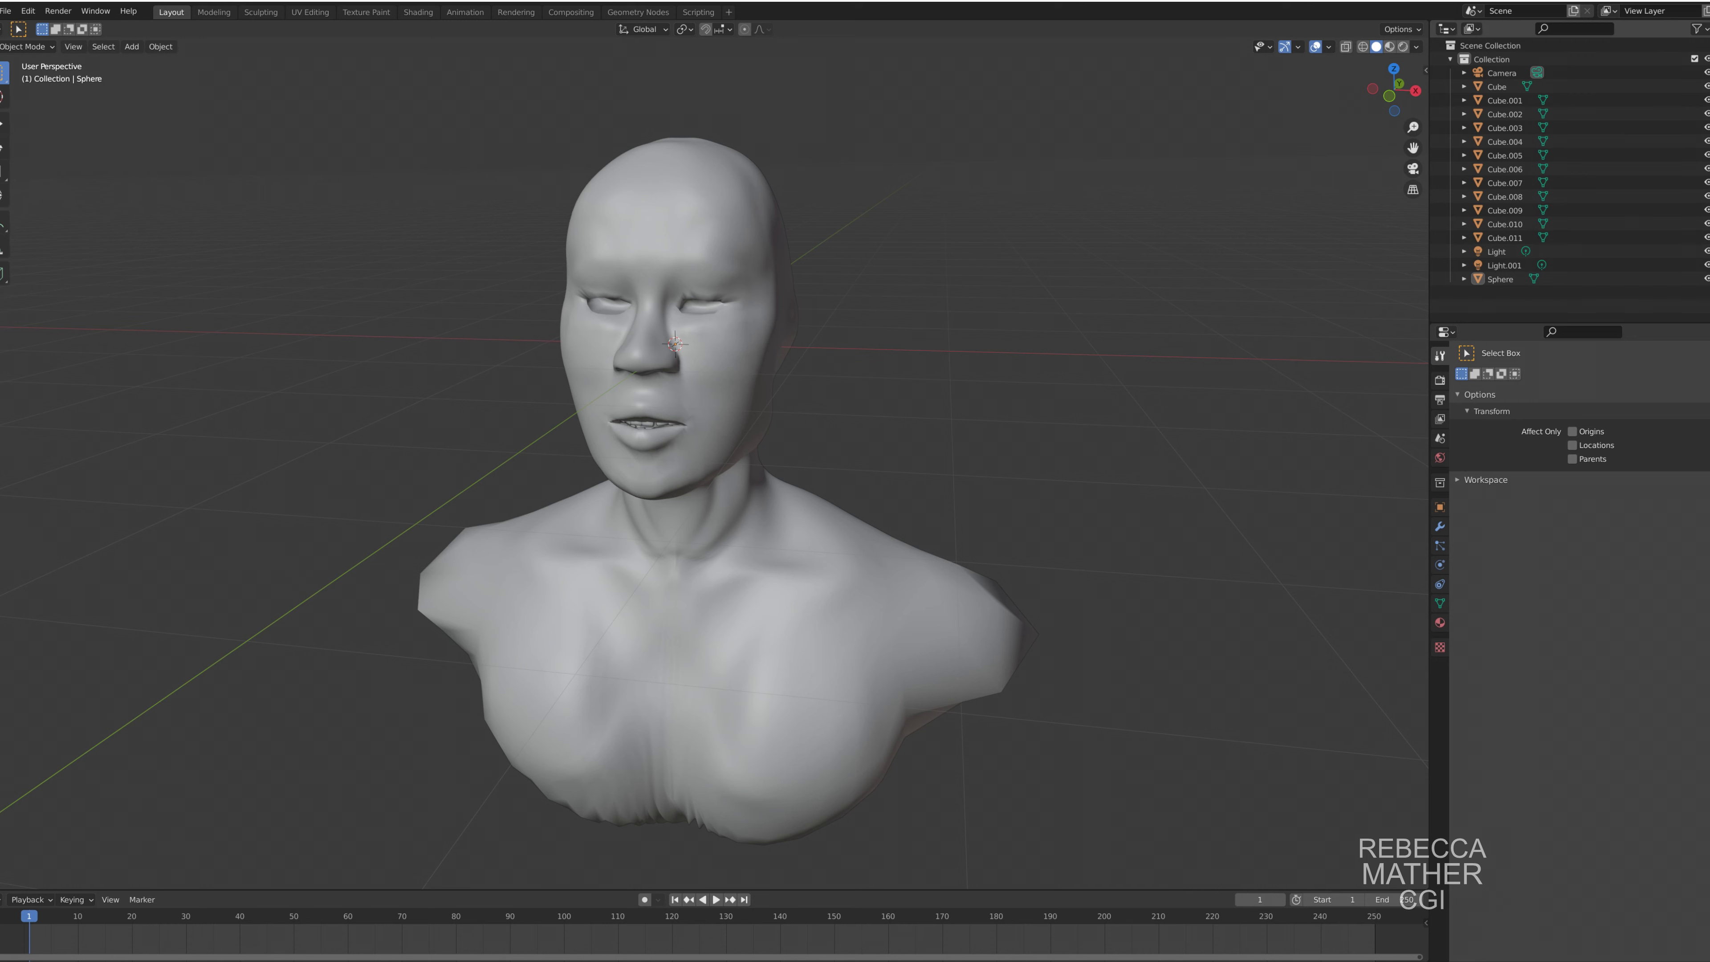
Zoom and orbit to a frontal close-up of the bust's face.
{"action": "scroll", "coordinate": [710, 671], "scroll_direction": "up", "scroll_amount": 3}
{"action": "middle_click_drag", "start_coordinate": [711, 672], "coordinate": [199, 581]}
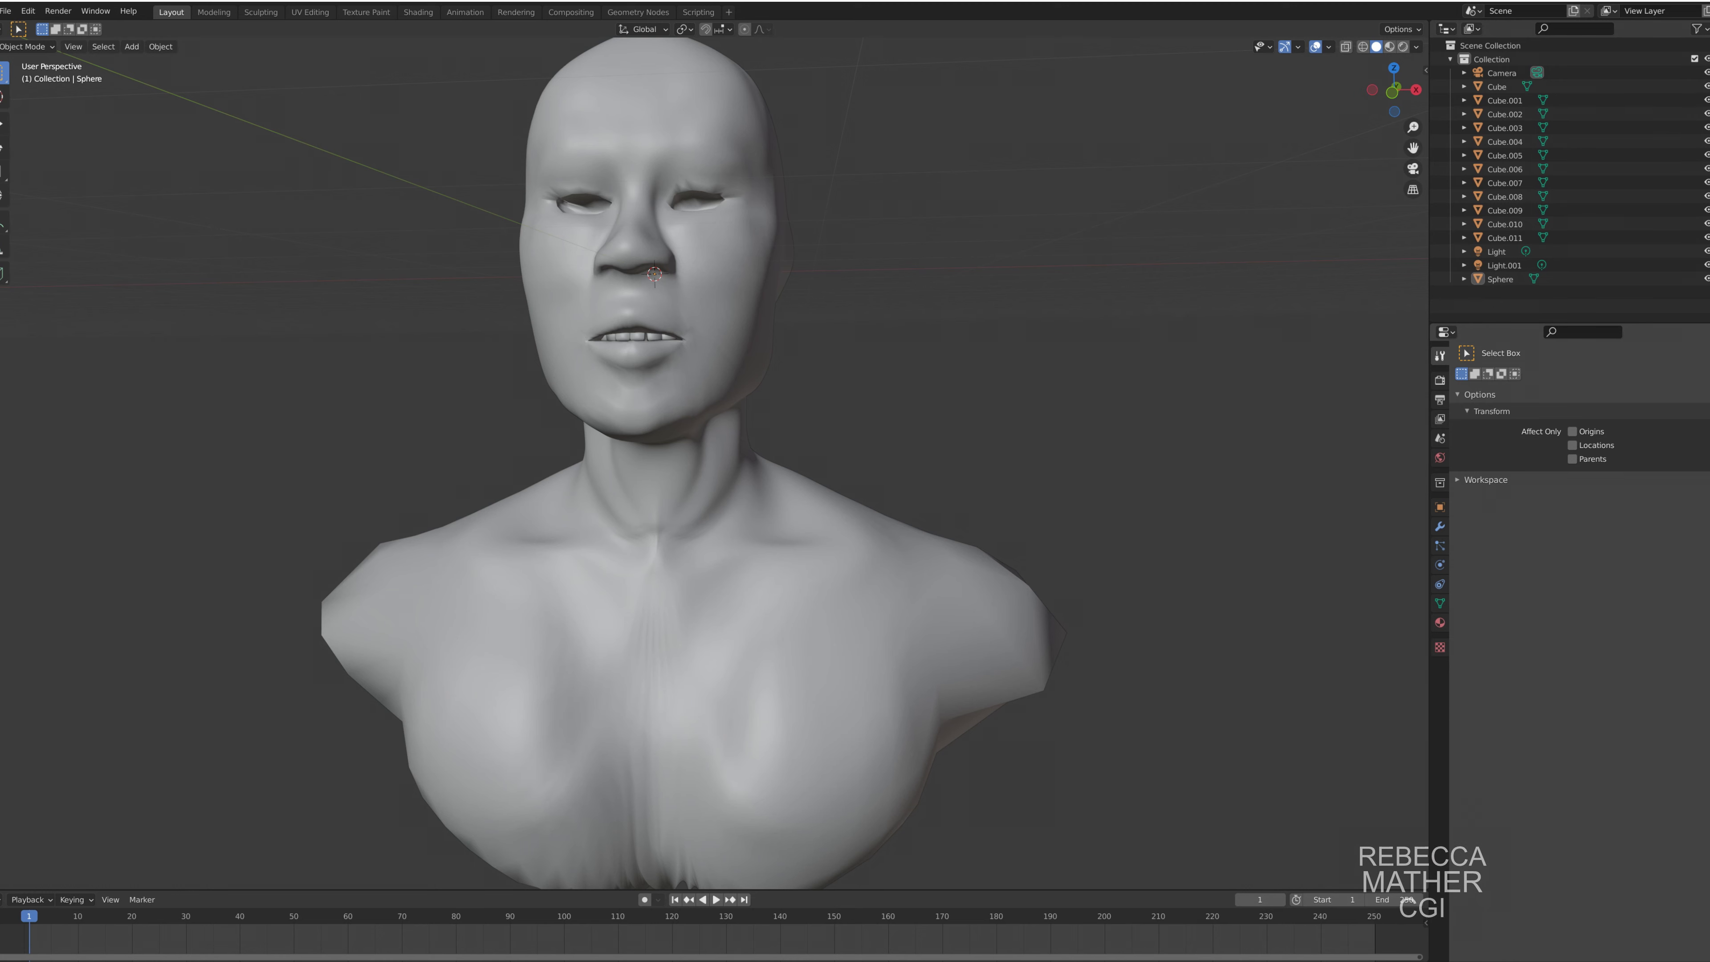
{"action": "middle_click_drag", "start_coordinate": [373, 530], "coordinate": [413, 527]}
{"action": "scroll", "coordinate": [412, 527], "scroll_direction": "down", "scroll_amount": 2}
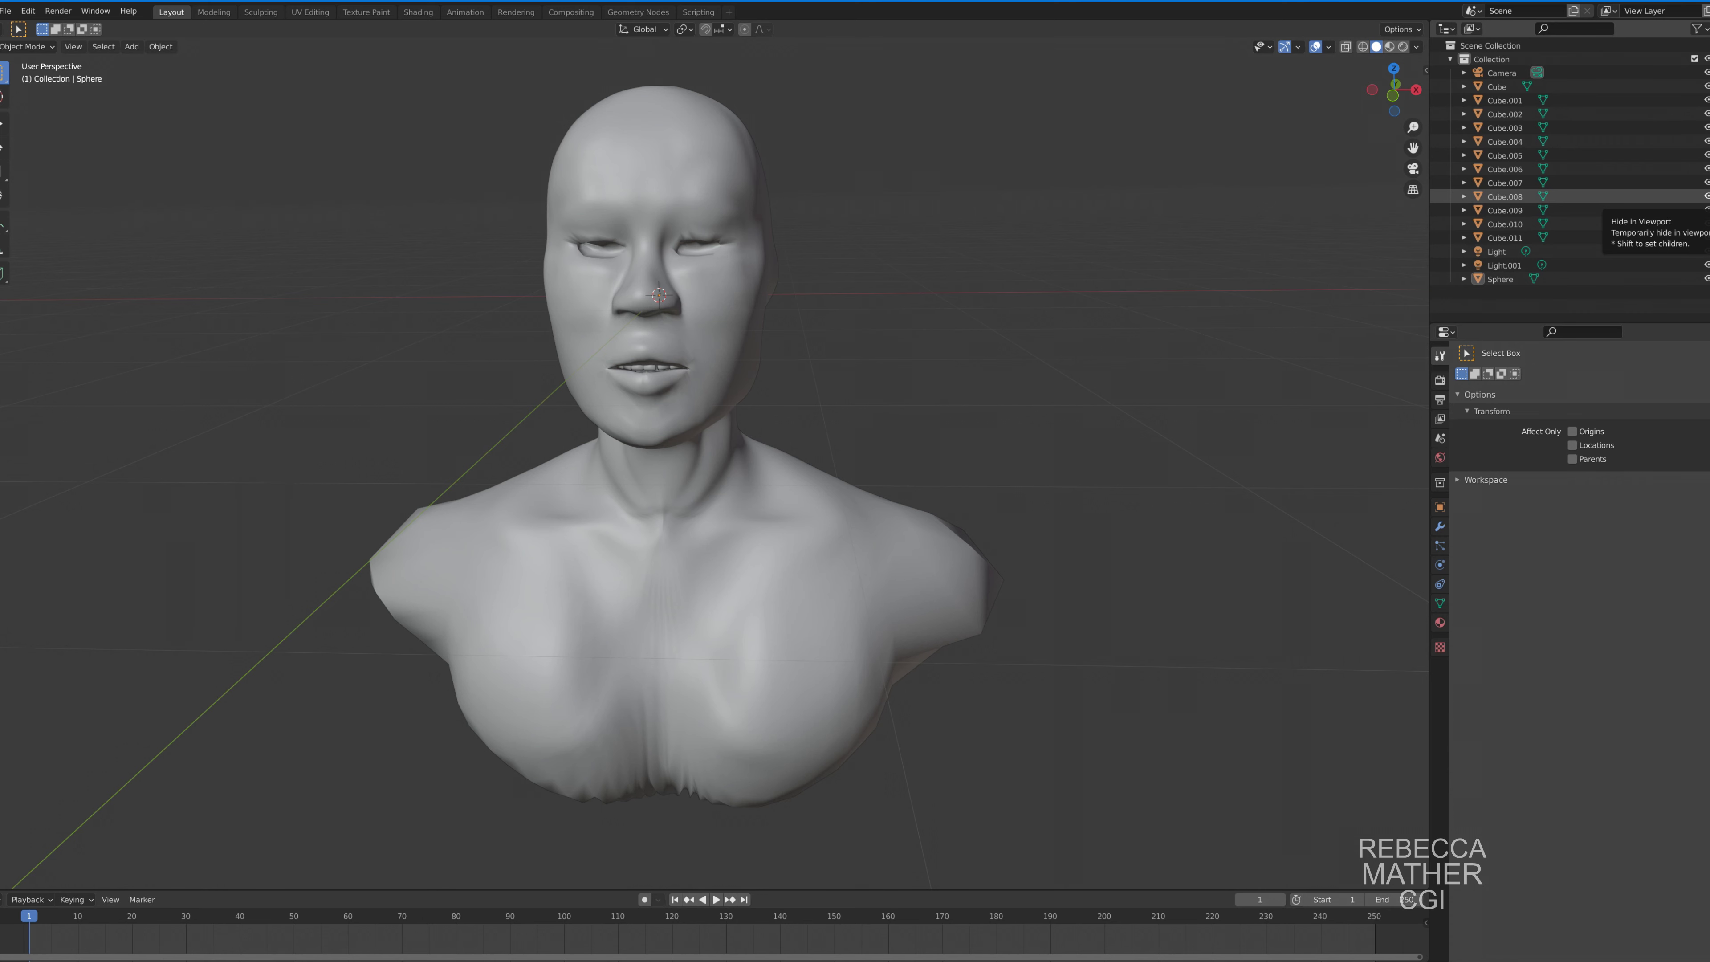
Put the Sphere head into Sculpt Mode with the Grab brush and shape the jaw.
{"action": "scroll", "coordinate": [981, 326], "scroll_direction": "up", "scroll_amount": 4}
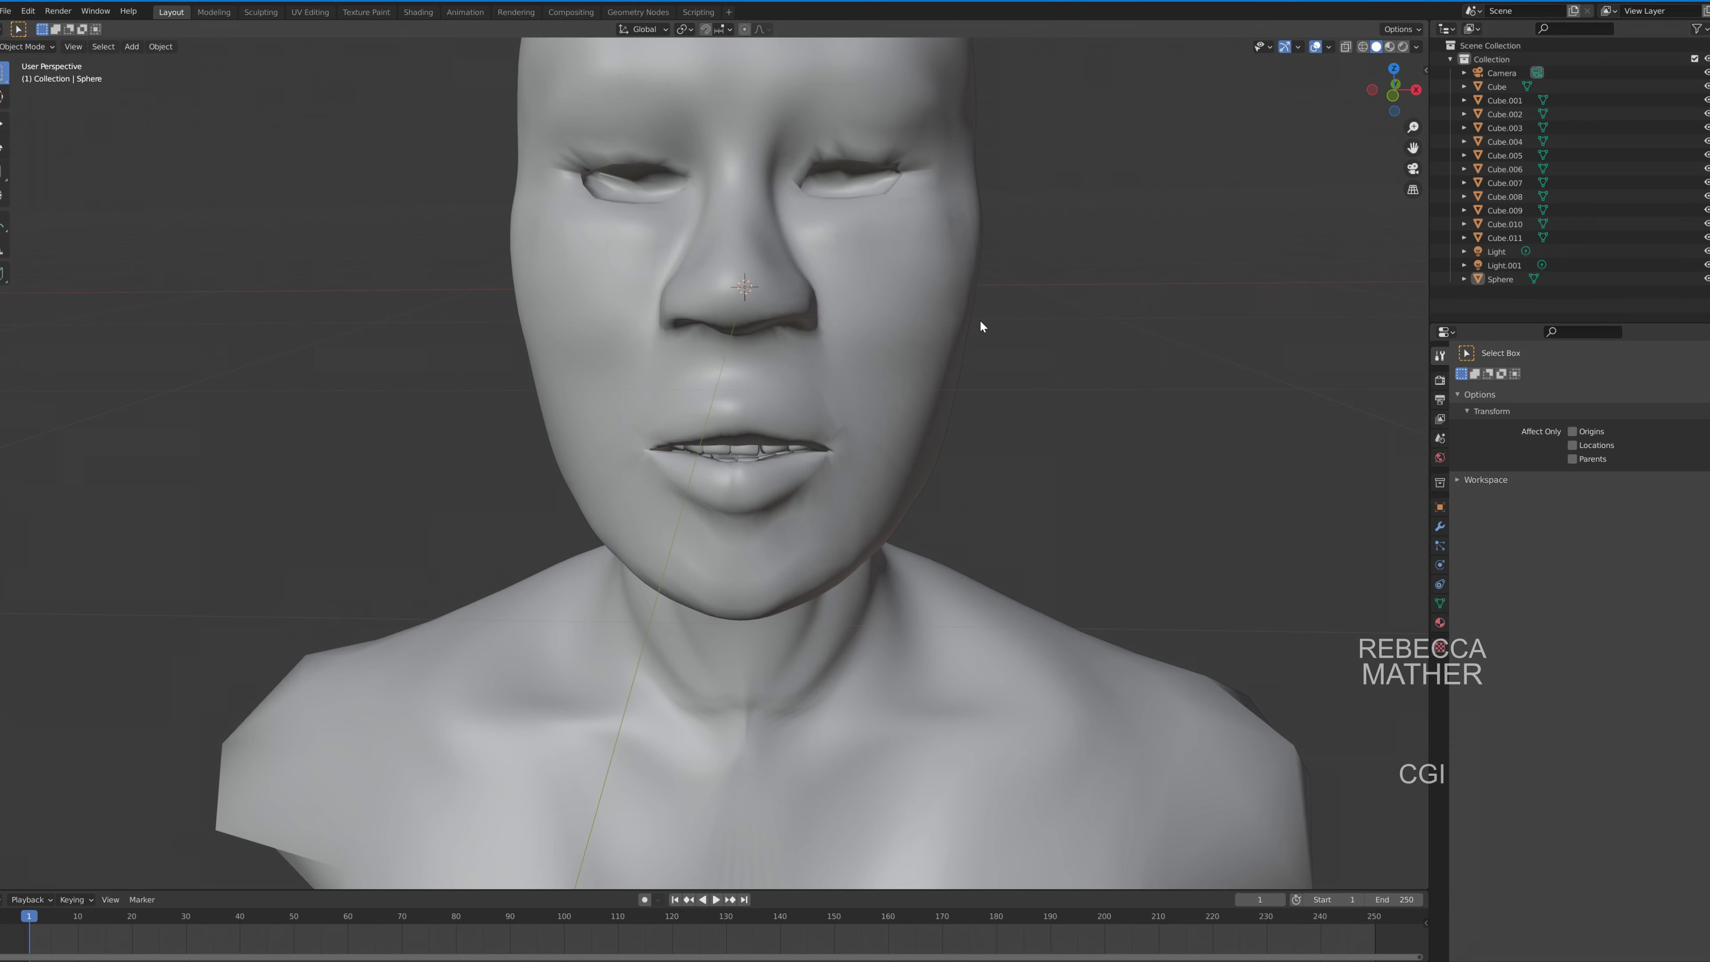
{"action": "left_click", "coordinate": [981, 326]}
{"action": "left_click", "coordinate": [26, 46]}
{"action": "left_click", "coordinate": [34, 95]}
{"action": "middle_click_drag", "start_coordinate": [673, 405], "coordinate": [763, 401]}
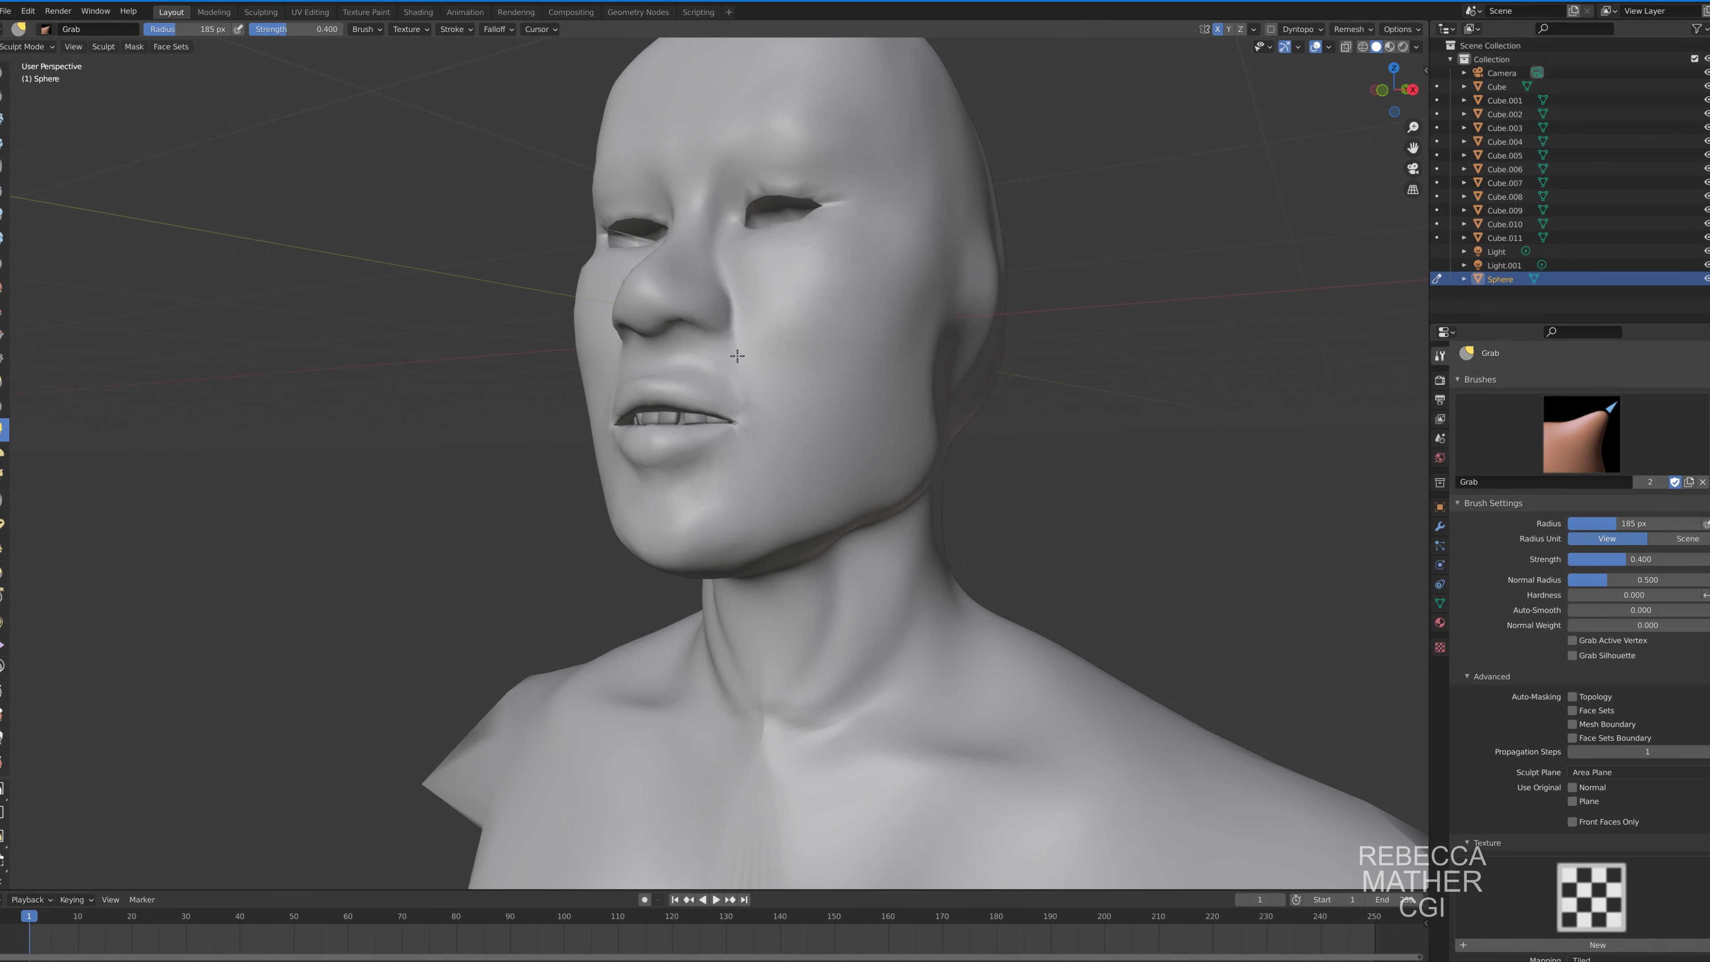
{"action": "mouse_move", "coordinate": [730, 348]}
{"action": "middle_mouse_down"}
{"action": "mouse_move", "coordinate": [759, 341]}
{"action": "mouse_move", "coordinate": [616, 328]}
{"action": "middle_mouse_up"}
{"action": "mouse_move", "coordinate": [626, 426]}
{"action": "middle_mouse_down"}
{"action": "mouse_move", "coordinate": [714, 405]}
{"action": "mouse_move", "coordinate": [630, 382]}
{"action": "middle_mouse_up"}
{"action": "scroll", "coordinate": [709, 389], "scroll_direction": "up", "scroll_amount": 5}
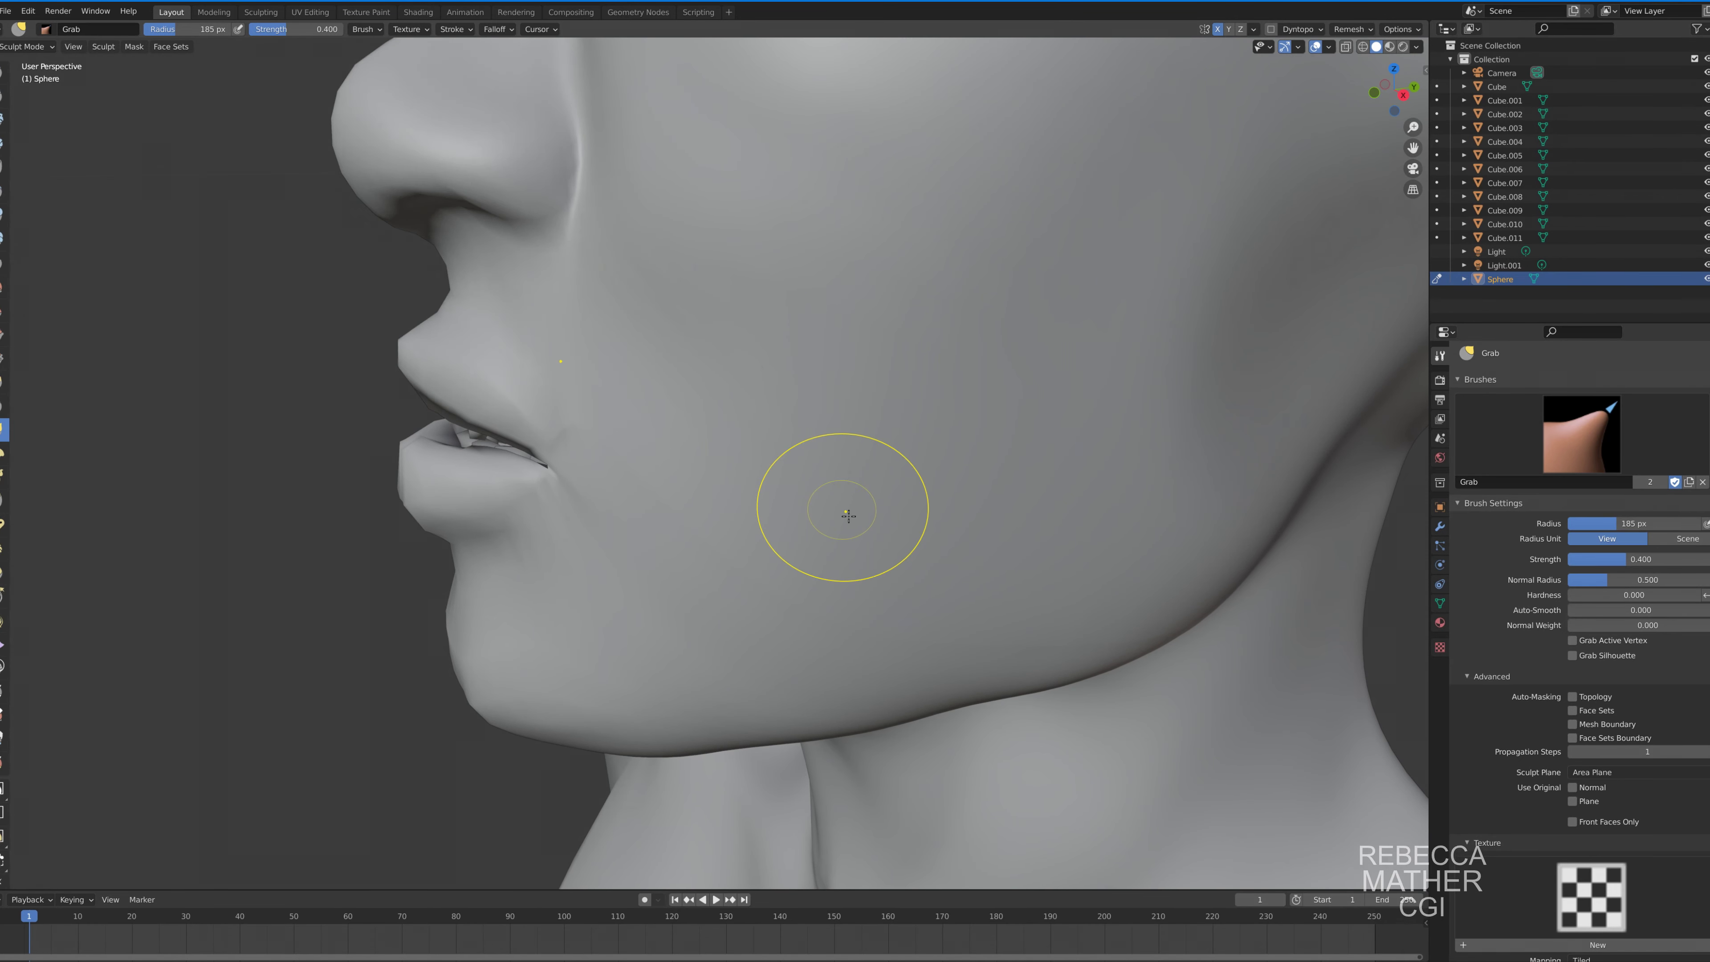
Switch the head briefly to Vertex Paint, then back to Sculpt to work the mouth corners.
{"action": "left_click", "coordinate": [26, 46]}
{"action": "left_click", "coordinate": [25, 62]}
{"action": "left_click", "coordinate": [26, 46]}
{"action": "left_click", "coordinate": [23, 108]}
{"action": "left_click", "coordinate": [27, 46]}
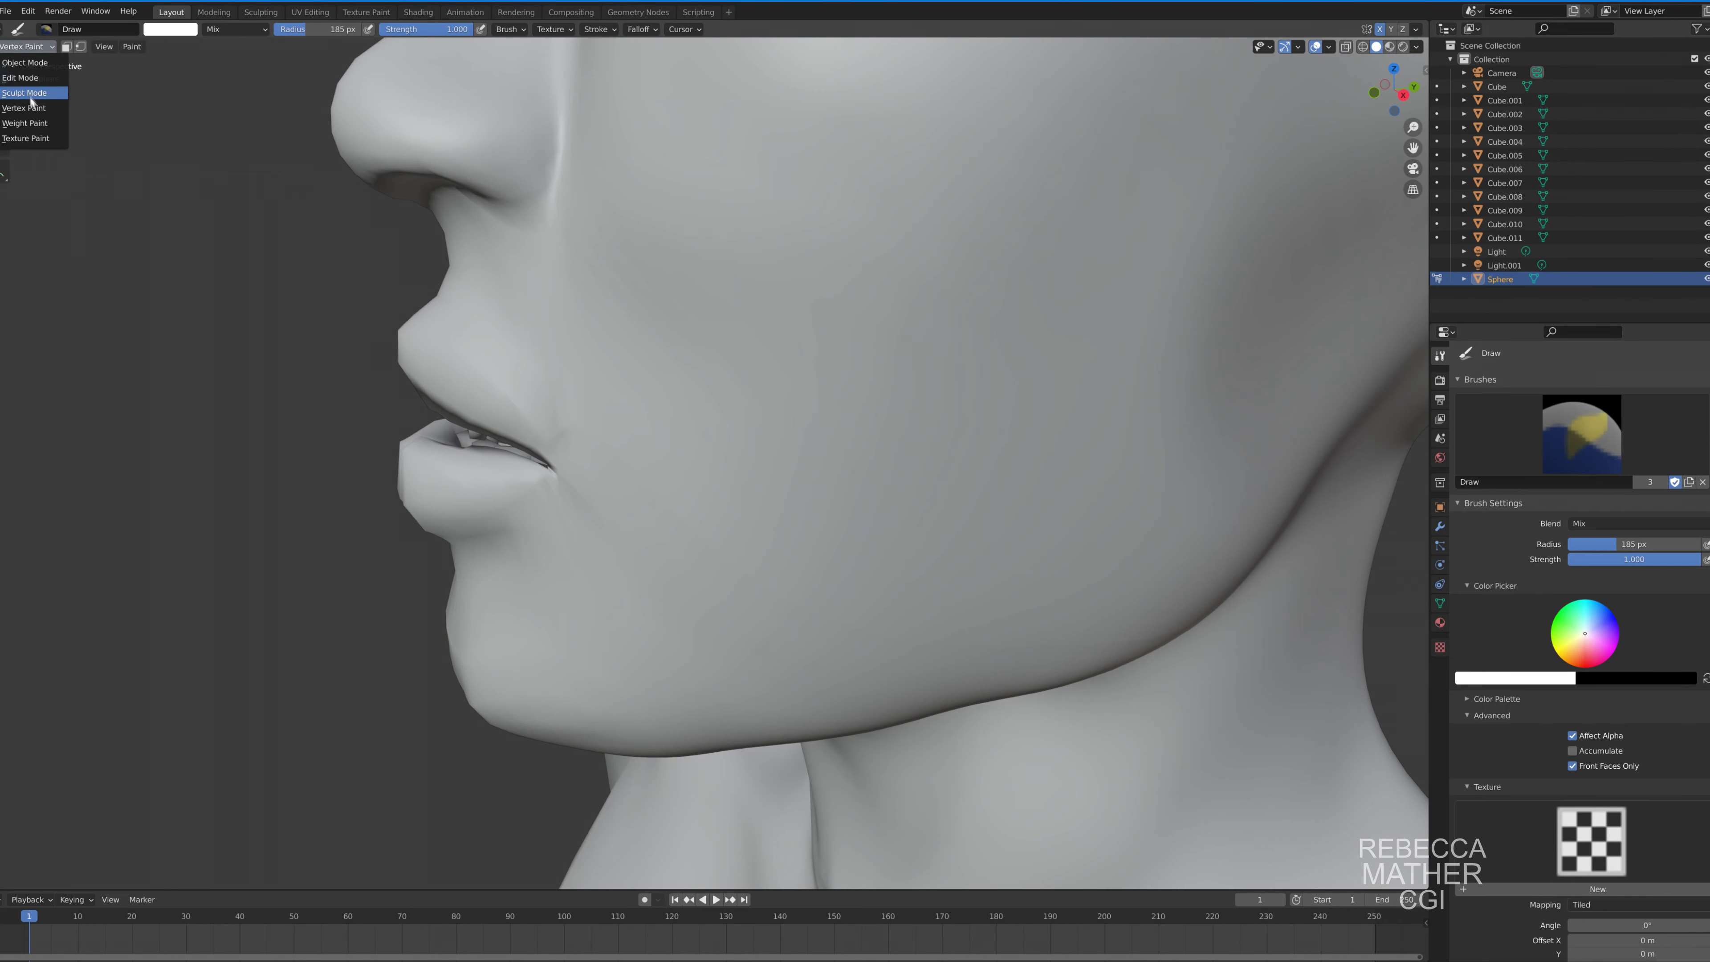
{"action": "left_click", "coordinate": [25, 93]}
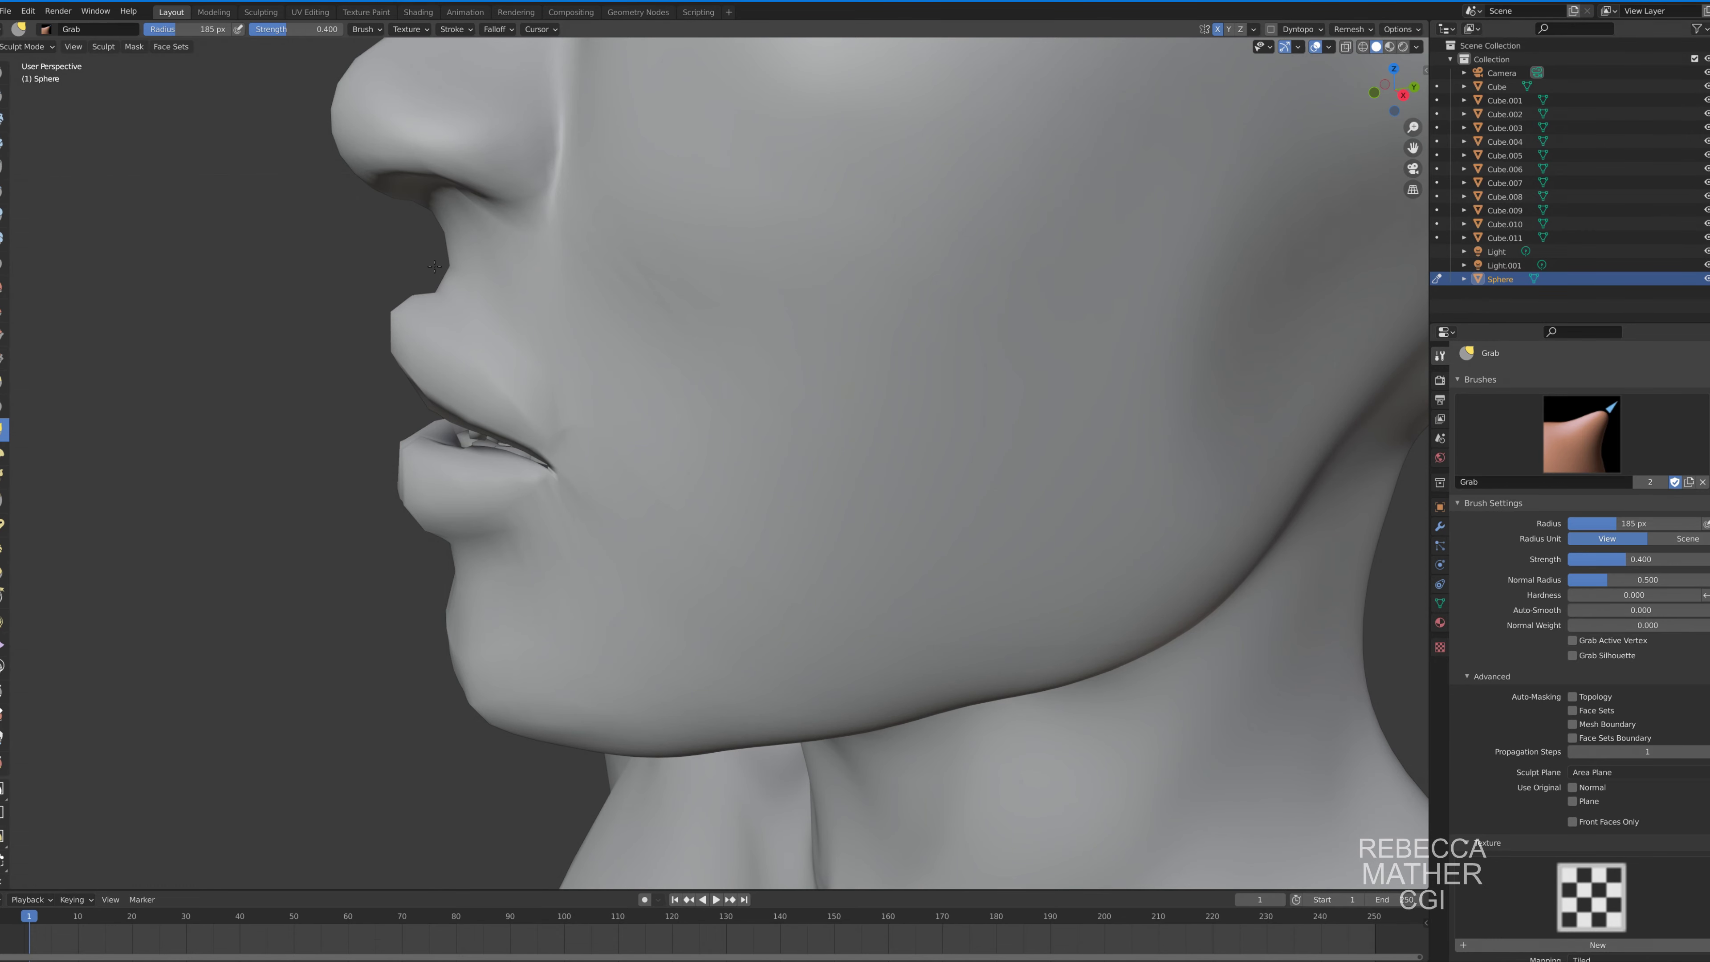
{"action": "middle_click_drag", "start_coordinate": [473, 316], "coordinate": [558, 437]}
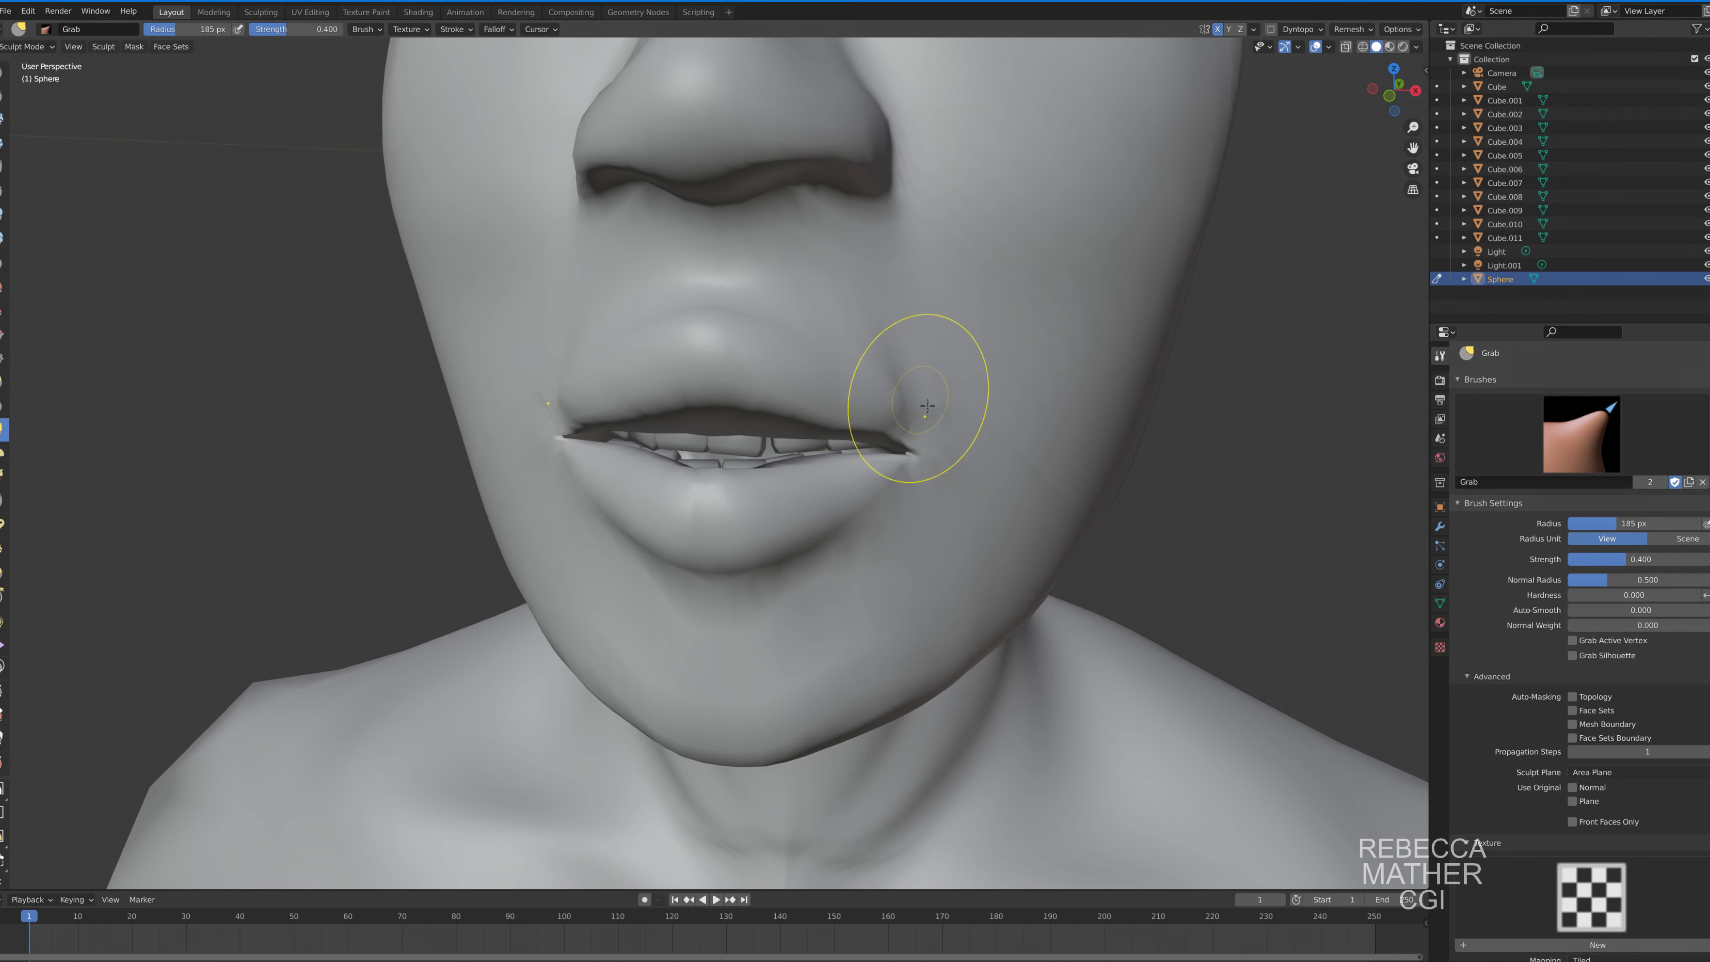
{"action": "mouse_move", "coordinate": [928, 406]}
{"action": "middle_mouse_down"}
{"action": "mouse_move", "coordinate": [808, 406]}
{"action": "mouse_move", "coordinate": [686, 351]}
{"action": "mouse_move", "coordinate": [586, 344]}
{"action": "middle_mouse_up"}
{"action": "scroll", "coordinate": [710, 406], "scroll_direction": "down", "scroll_amount": 6}
{"action": "scroll", "coordinate": [686, 350], "scroll_direction": "up", "scroll_amount": 3}
Preview the sculpted head in Rendered shading, then check its profile in Solid shading.
{"action": "key", "text": "z"}
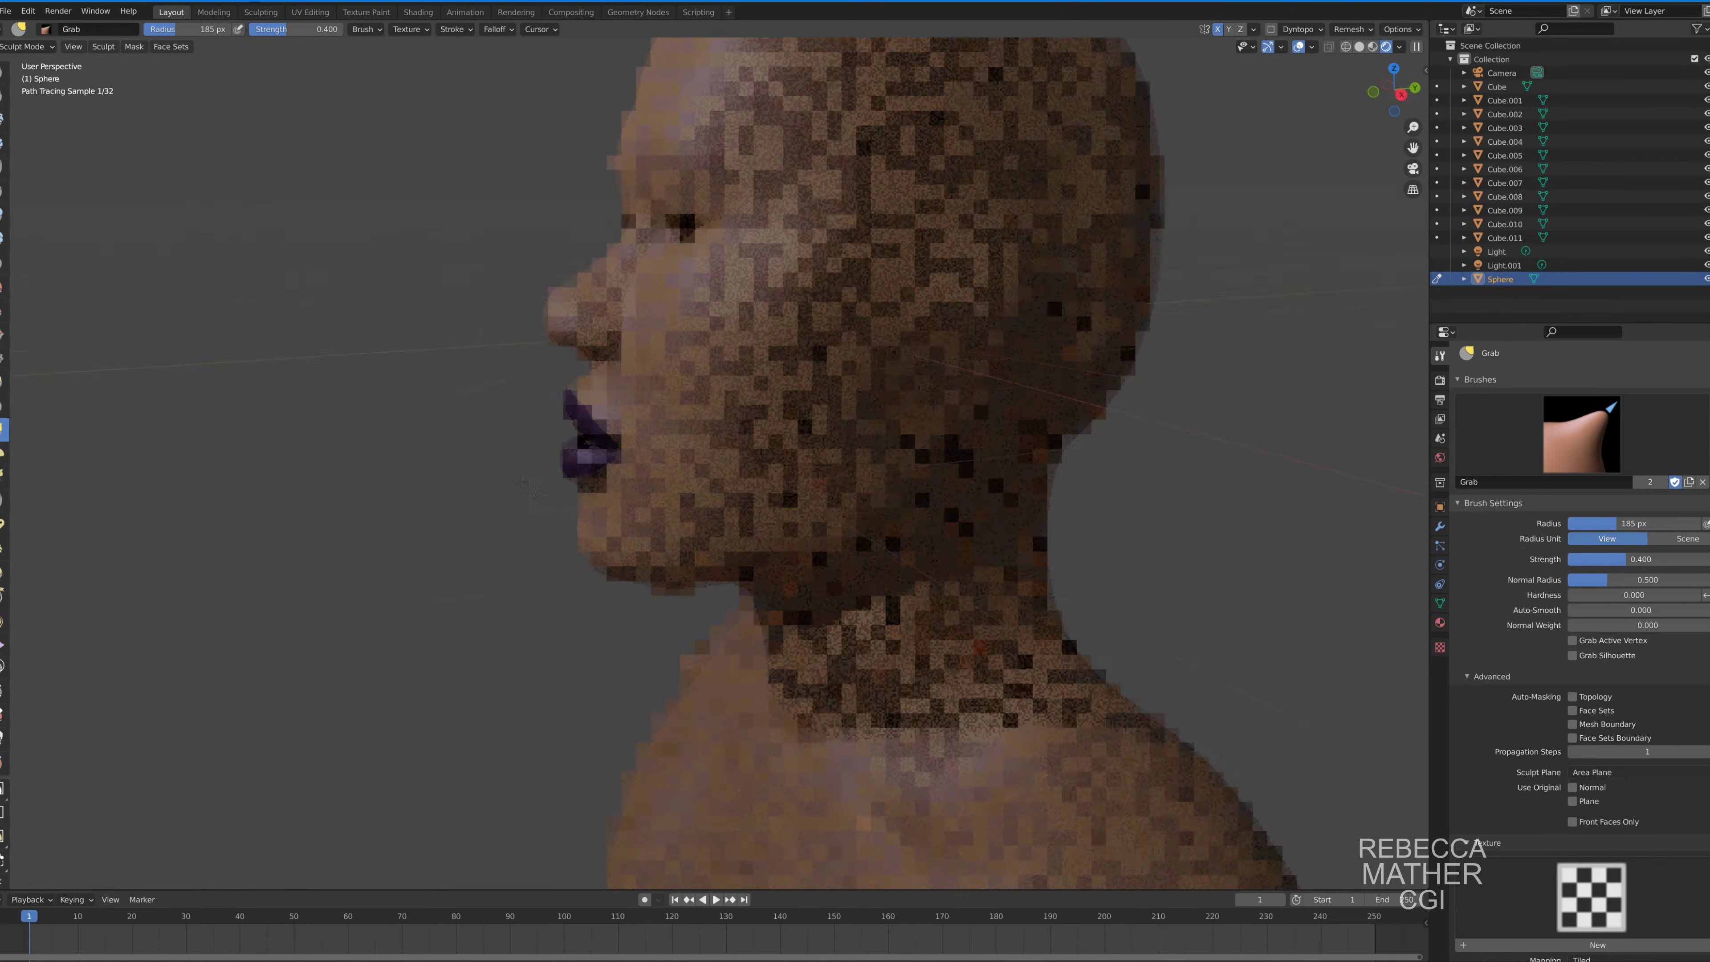
{"action": "middle_click_drag", "start_coordinate": [553, 369], "coordinate": [1101, 463]}
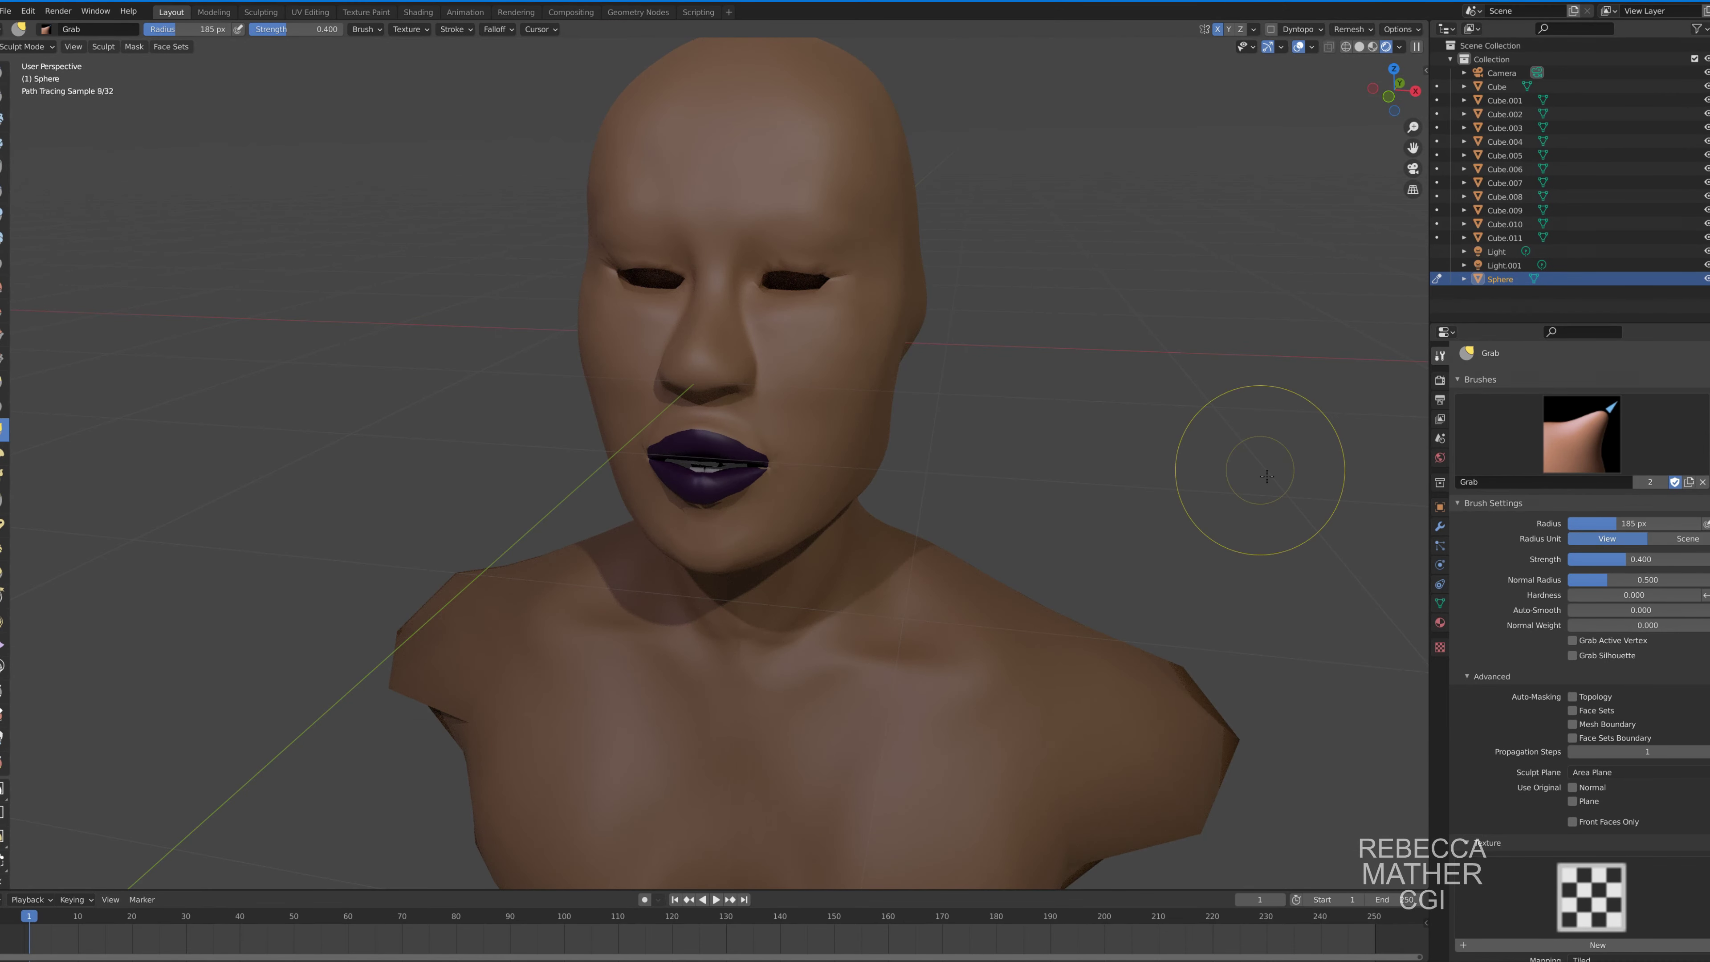
{"action": "left_click", "coordinate": [1360, 47]}
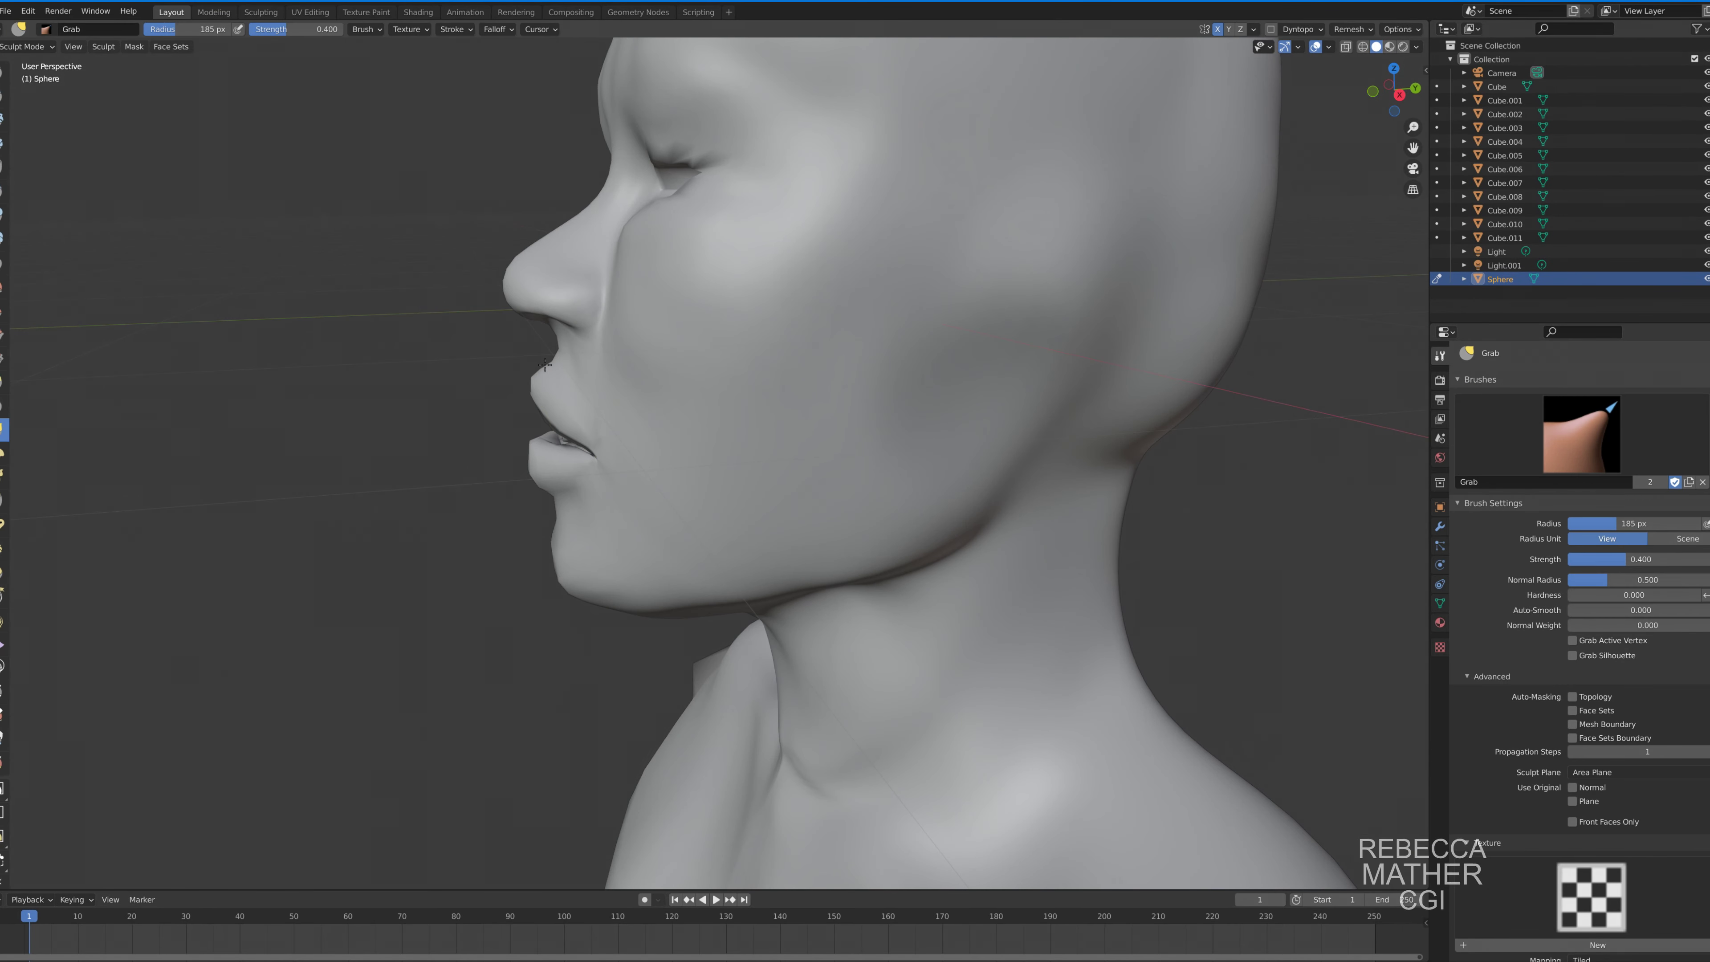
{"action": "middle_click_drag", "start_coordinate": [546, 365], "coordinate": [687, 362]}
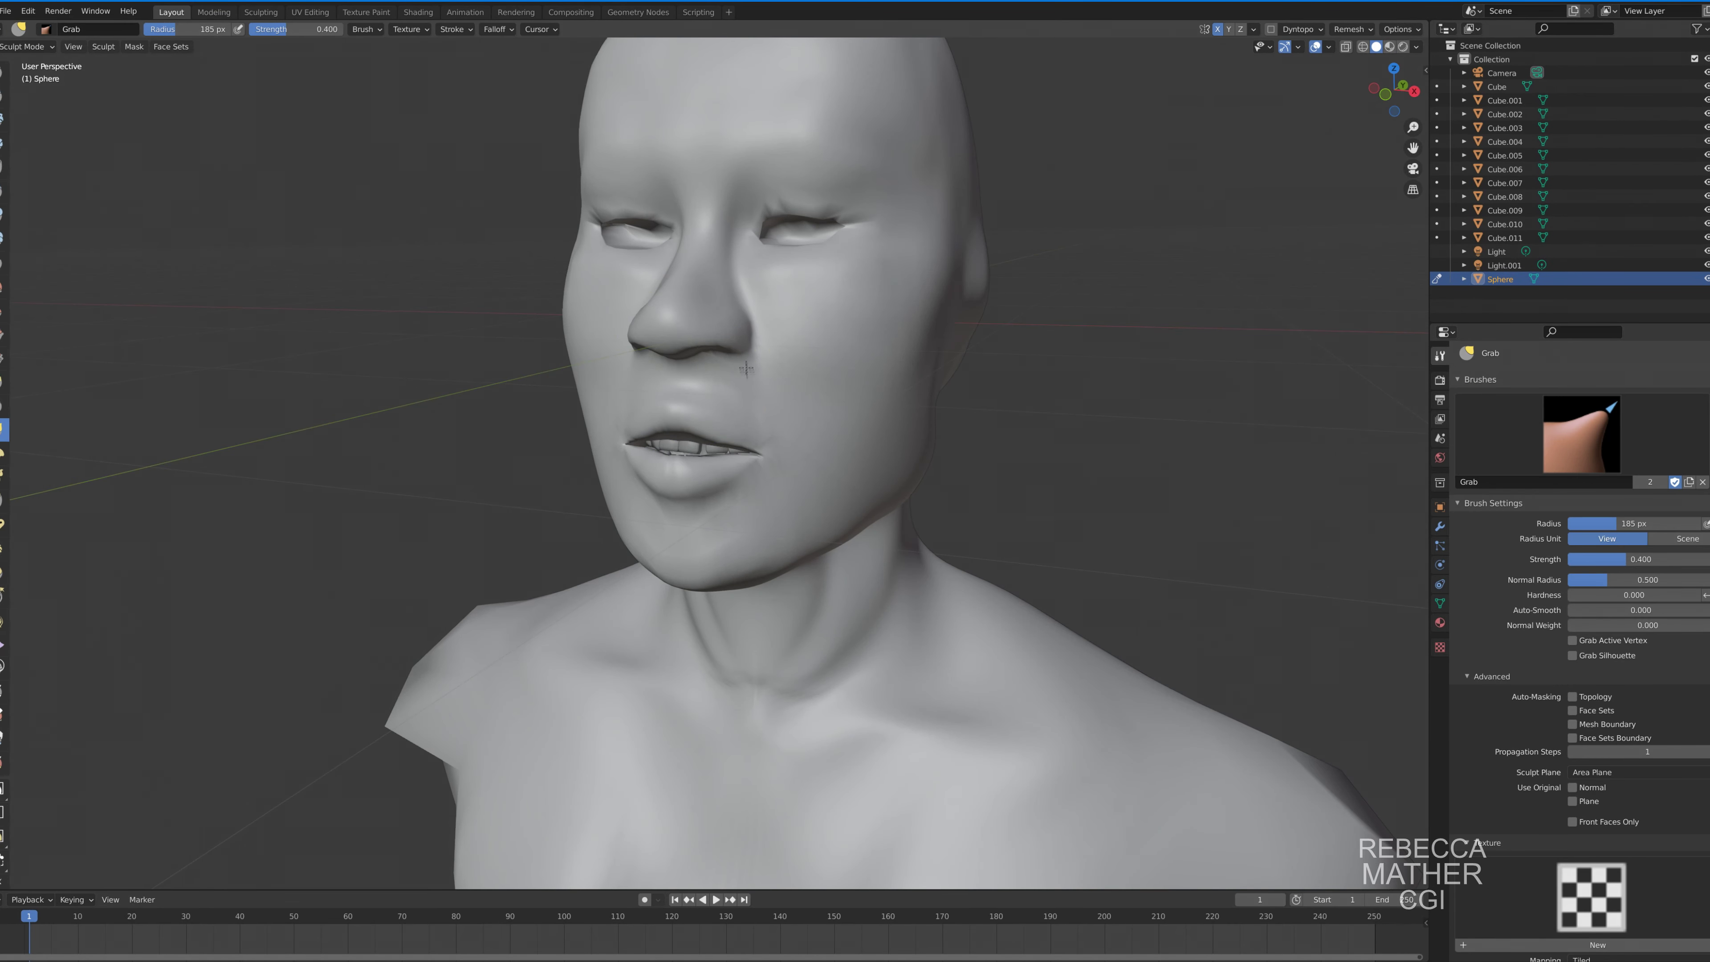
{"action": "mouse_move", "coordinate": [738, 269]}
{"action": "middle_mouse_down"}
{"action": "mouse_move", "coordinate": [534, 363]}
{"action": "mouse_move", "coordinate": [785, 475]}
{"action": "middle_mouse_up"}
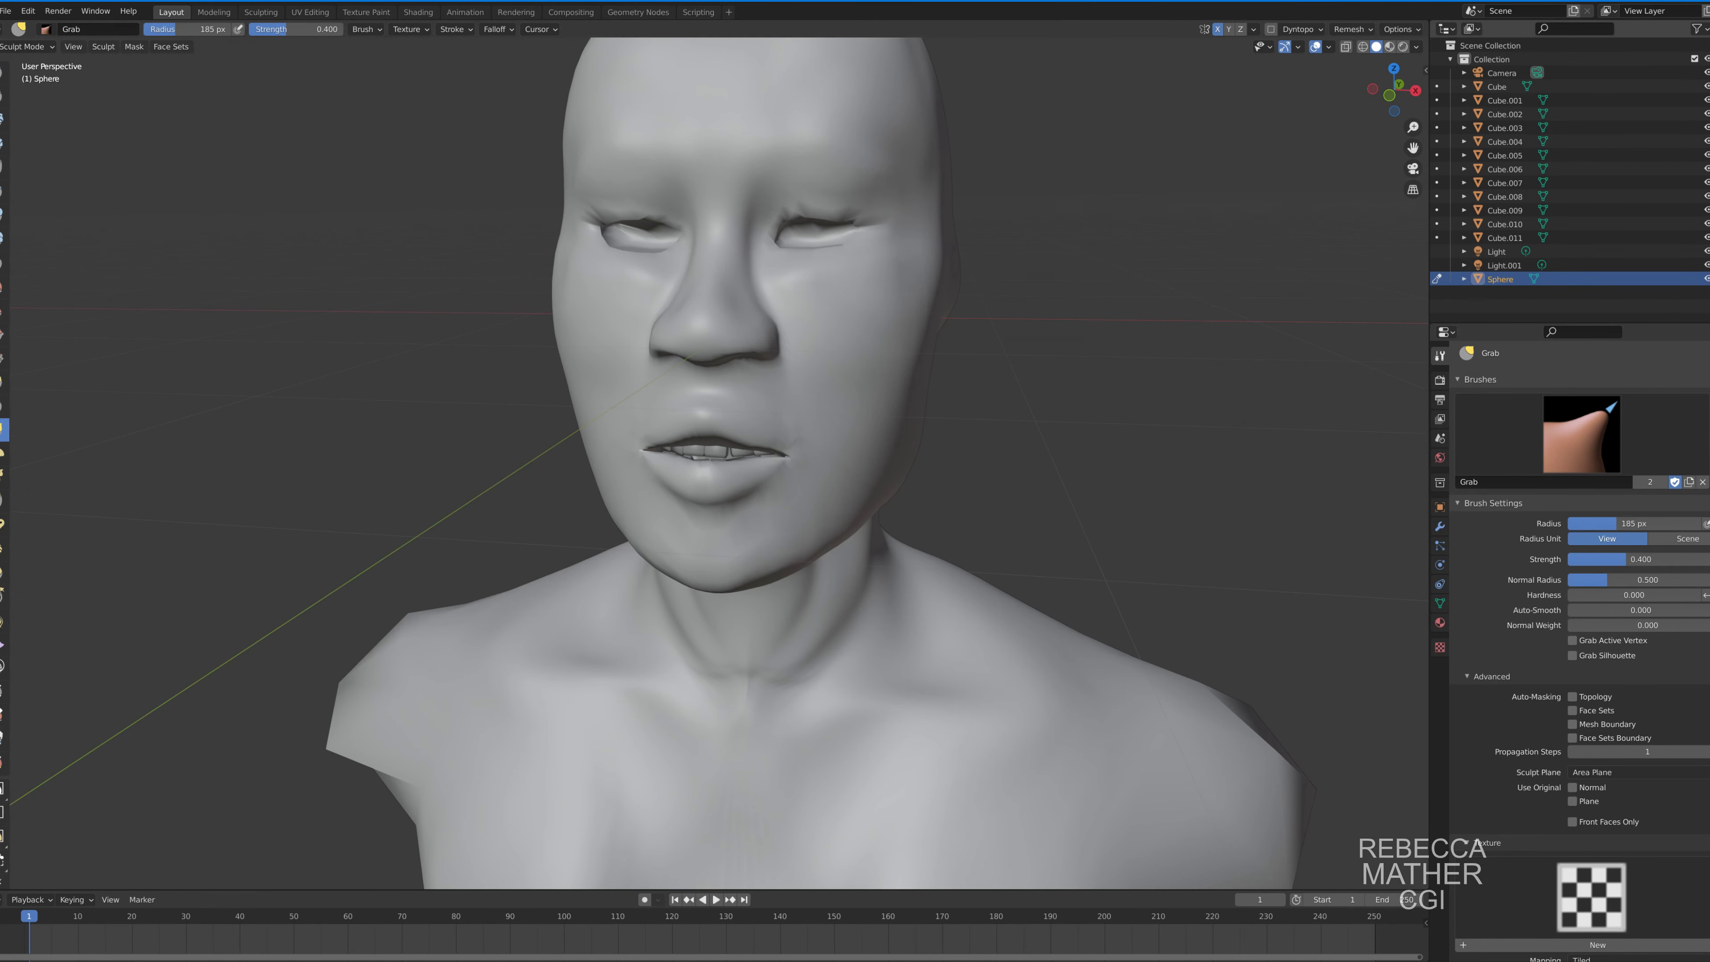
Review the bust's brown skin and purple lips in Rendered shading, then return to Solid.
{"action": "key", "text": "z"}
{"action": "left_click", "coordinate": [744, 320]}
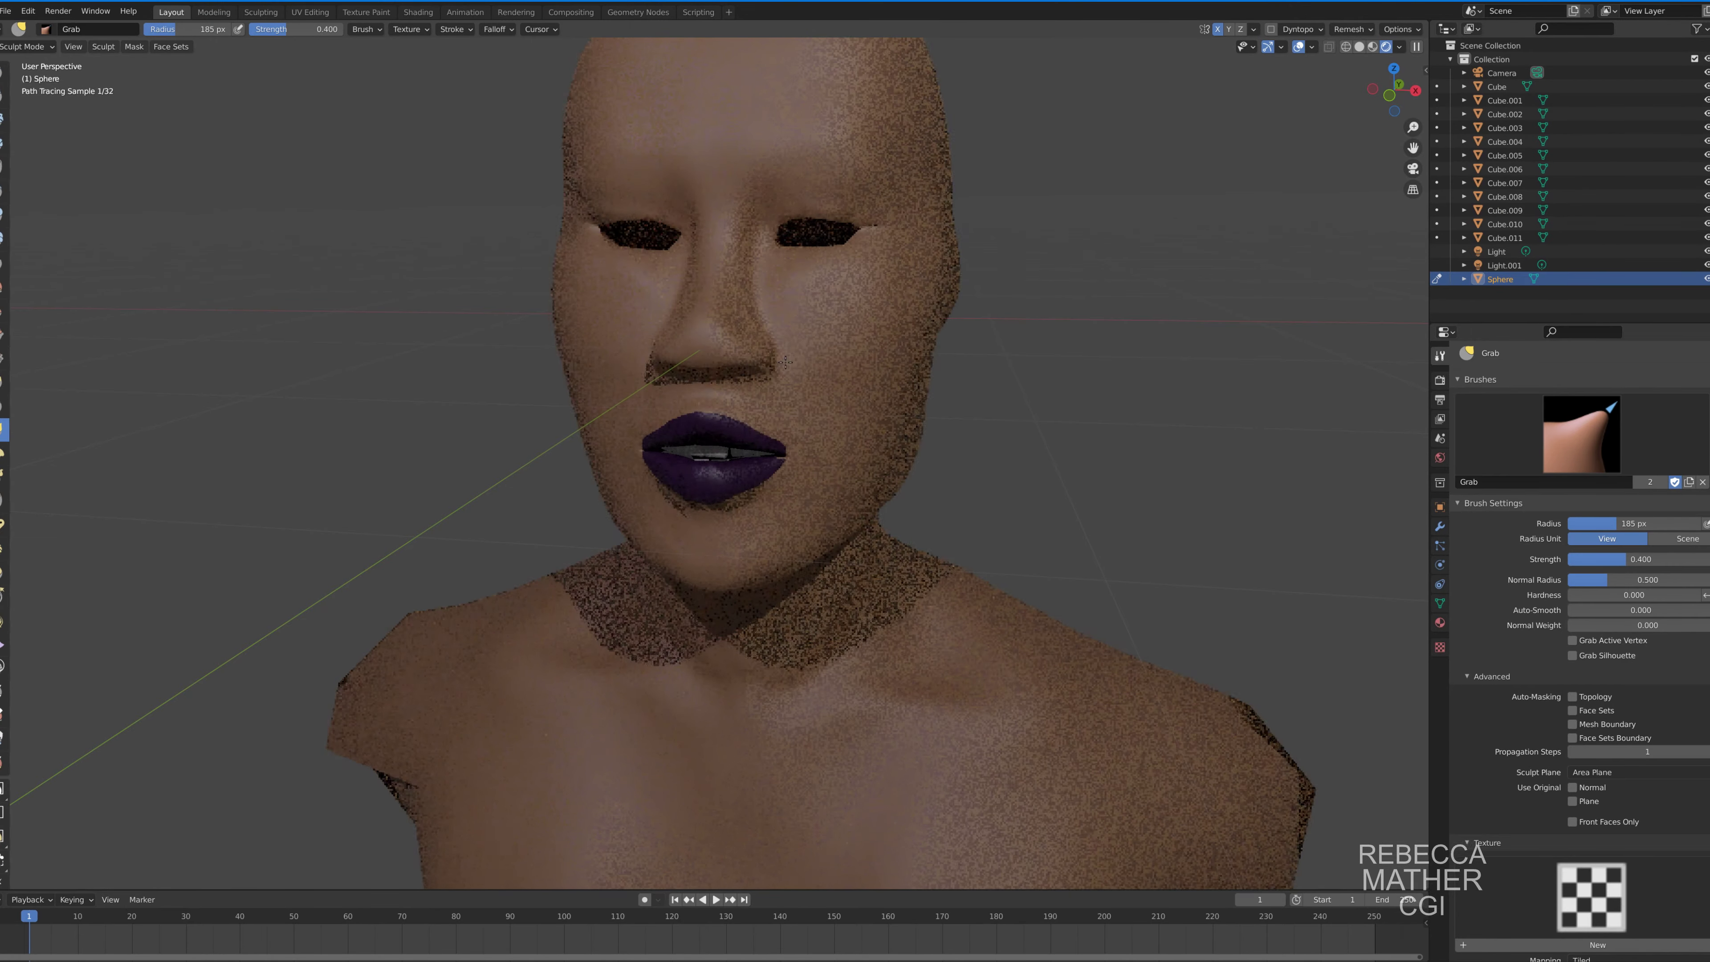
{"action": "mouse_move", "coordinate": [759, 341]}
{"action": "middle_mouse_down"}
{"action": "mouse_move", "coordinate": [973, 511]}
{"action": "mouse_move", "coordinate": [1062, 522]}
{"action": "middle_mouse_up"}
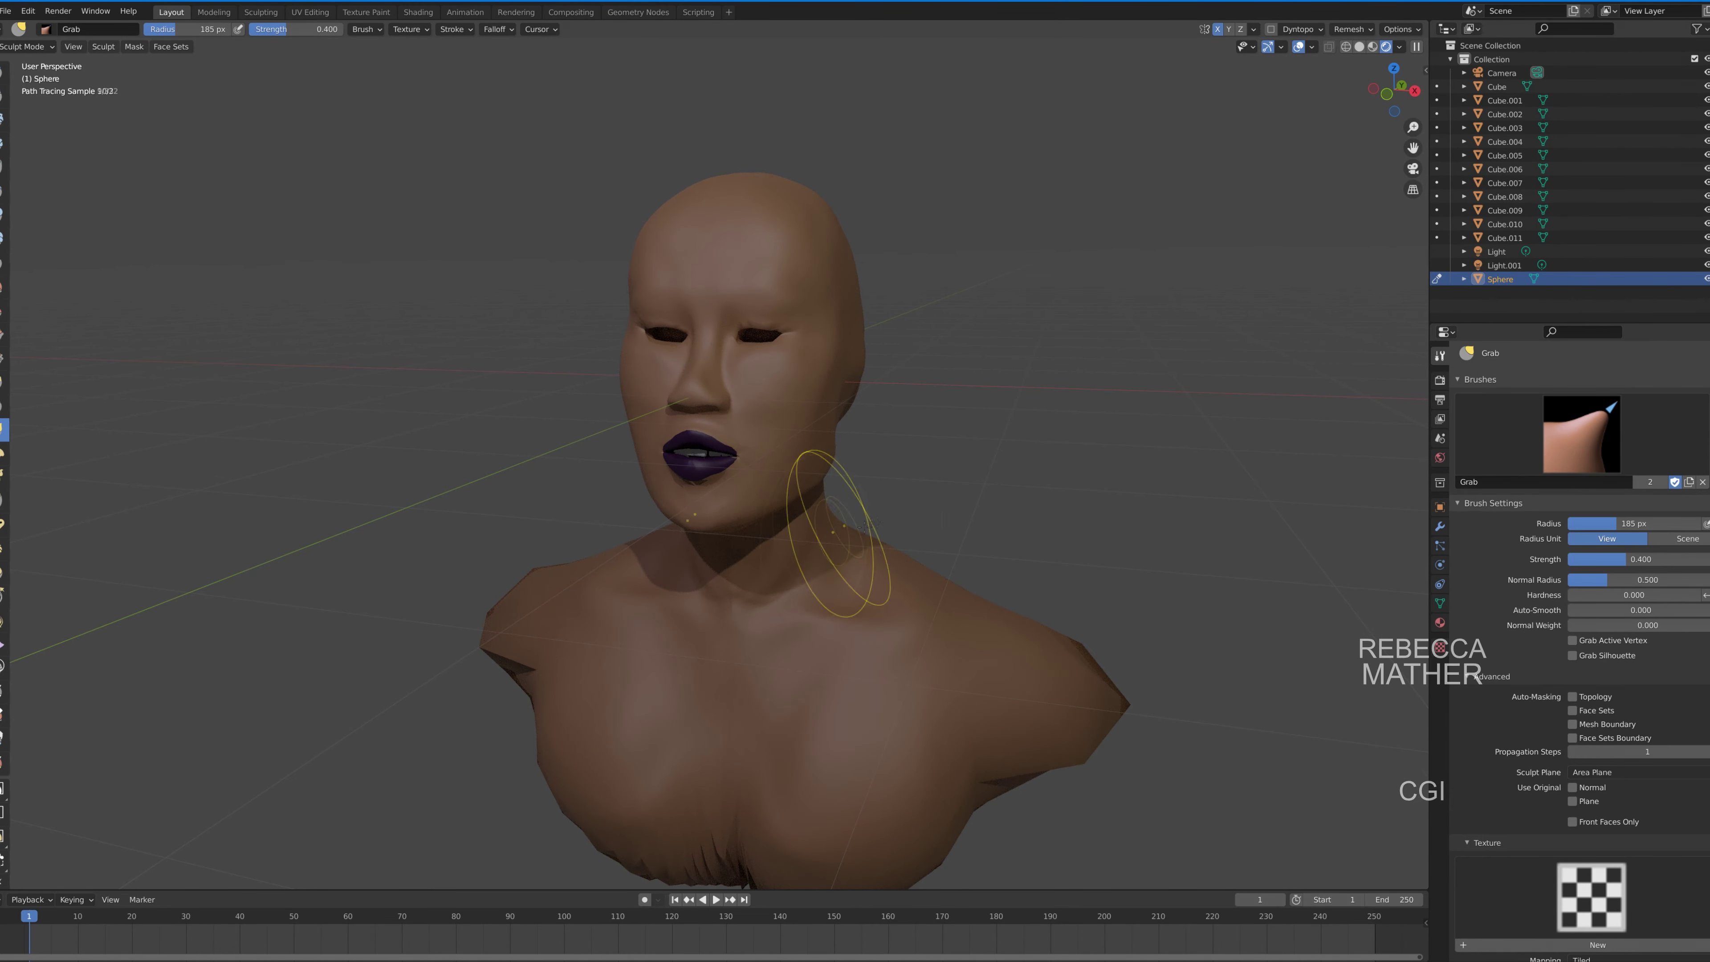
{"action": "middle_click_drag", "start_coordinate": [835, 539], "coordinate": [980, 776]}
{"action": "left_click", "coordinate": [1358, 48]}
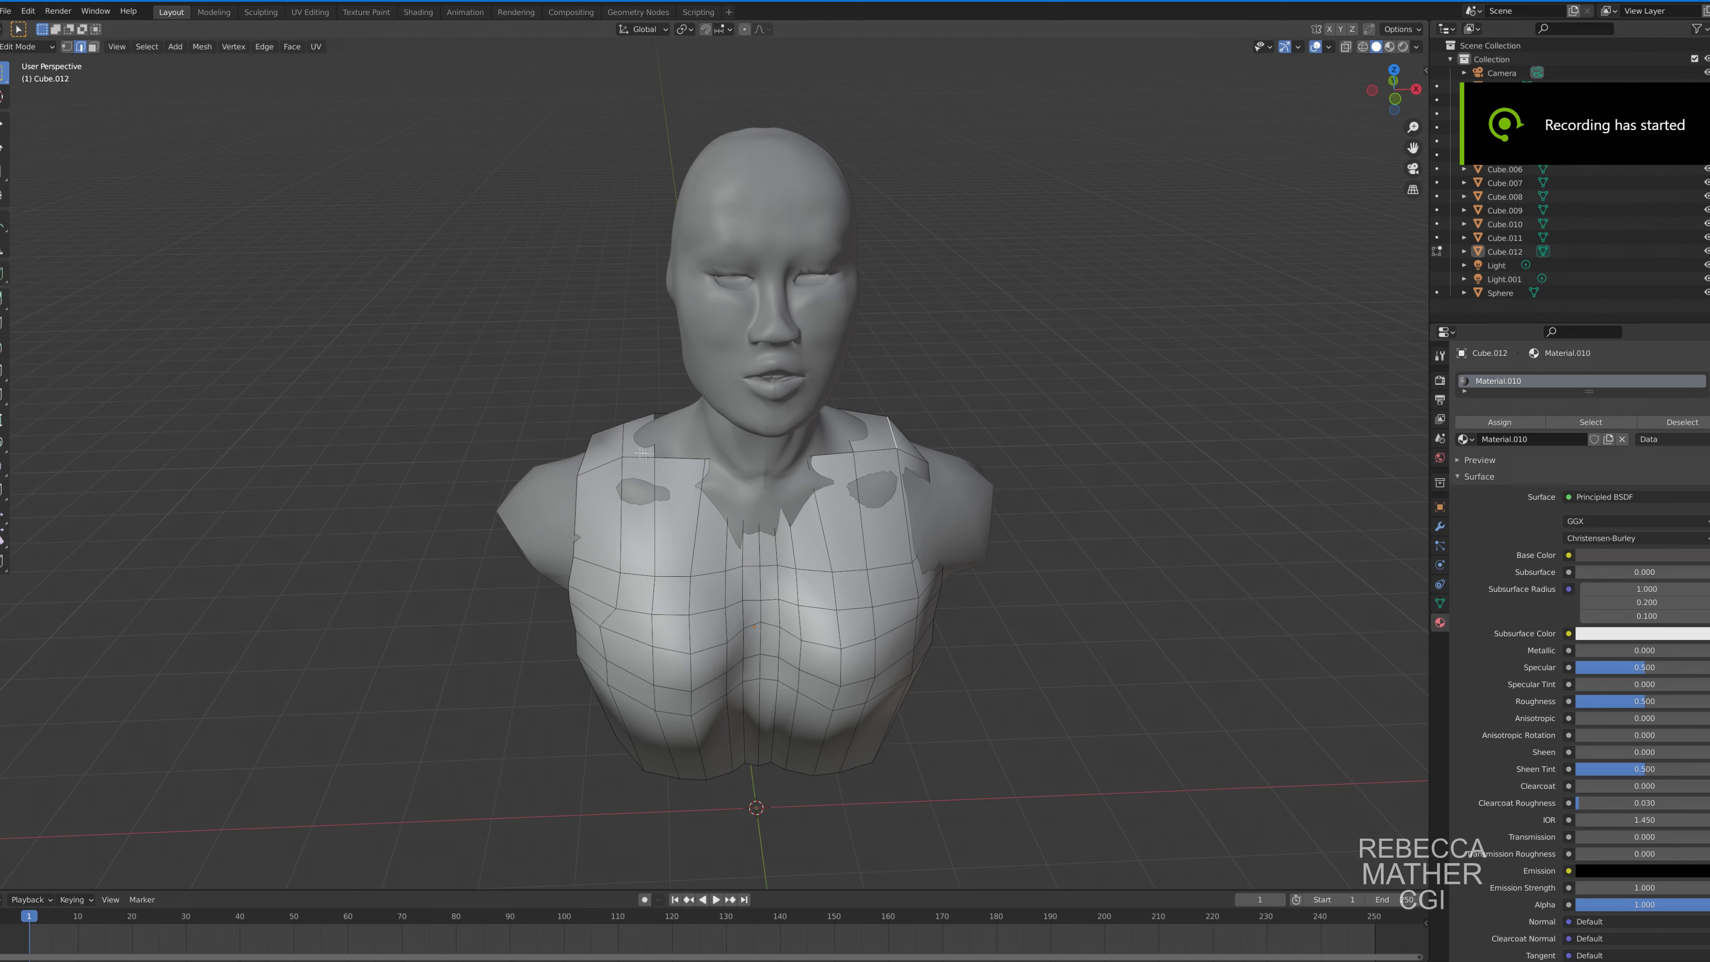
Move the selected vest vertices along Y and check the back of the bust.
{"action": "key", "text": "g"}
{"action": "key", "text": "y"}
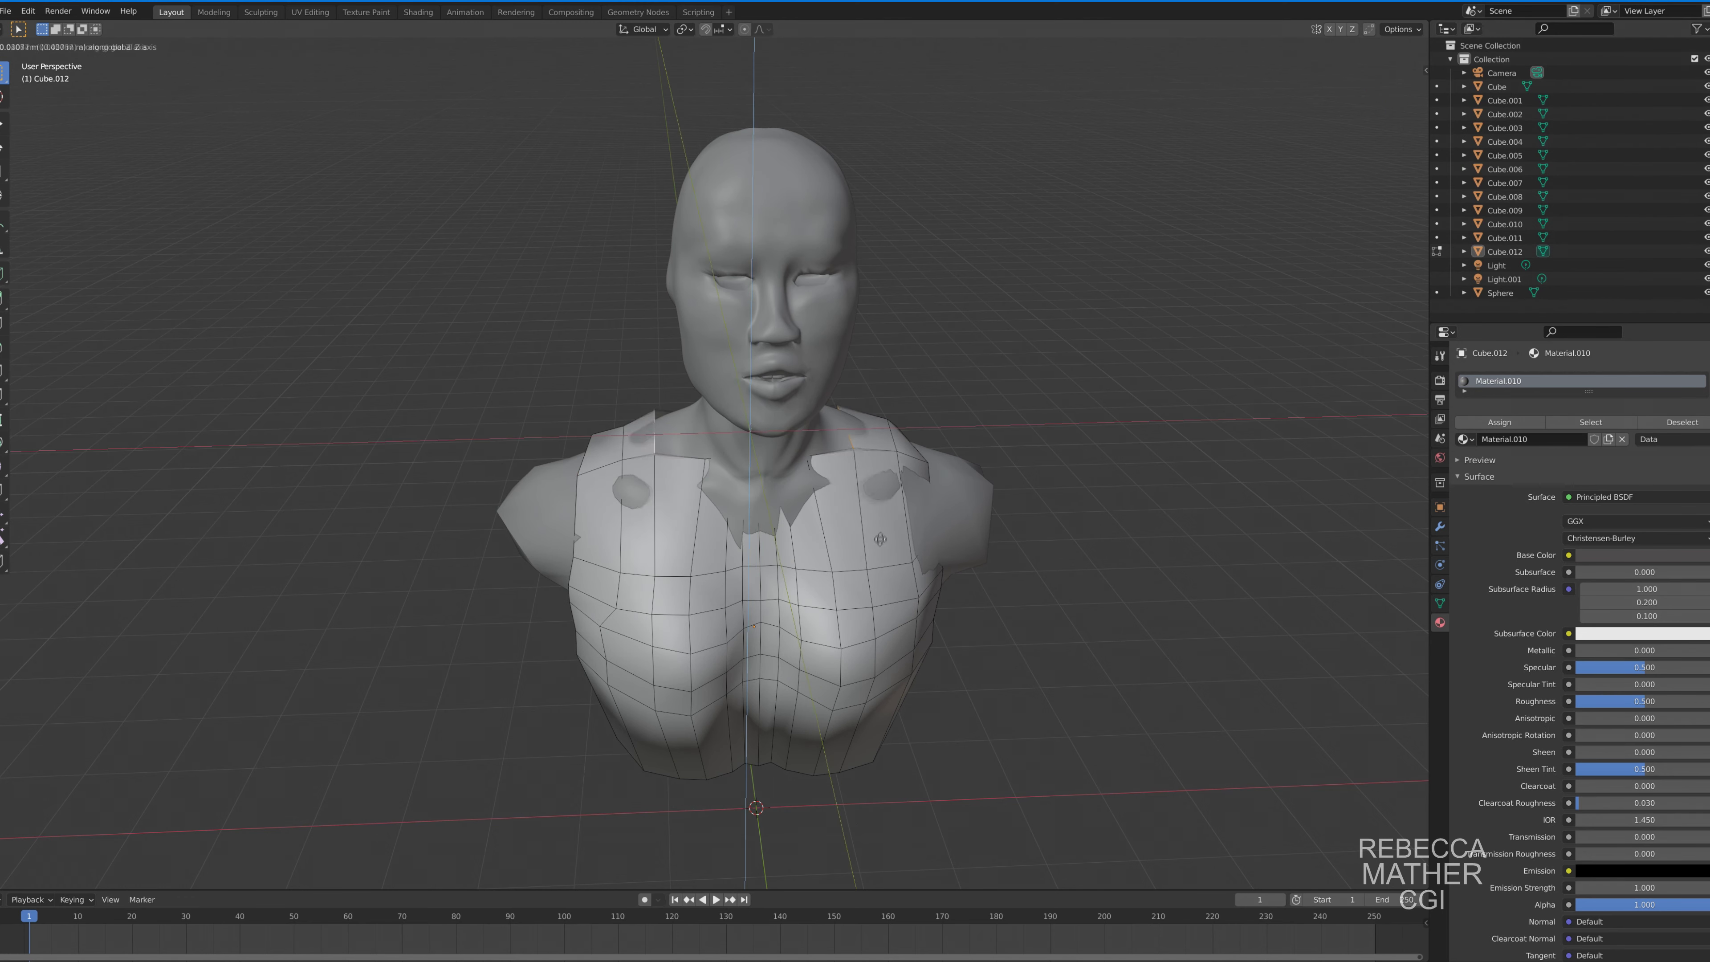
{"action": "left_click", "coordinate": [863, 449]}
{"action": "middle_click_drag", "start_coordinate": [833, 469], "coordinate": [723, 570]}
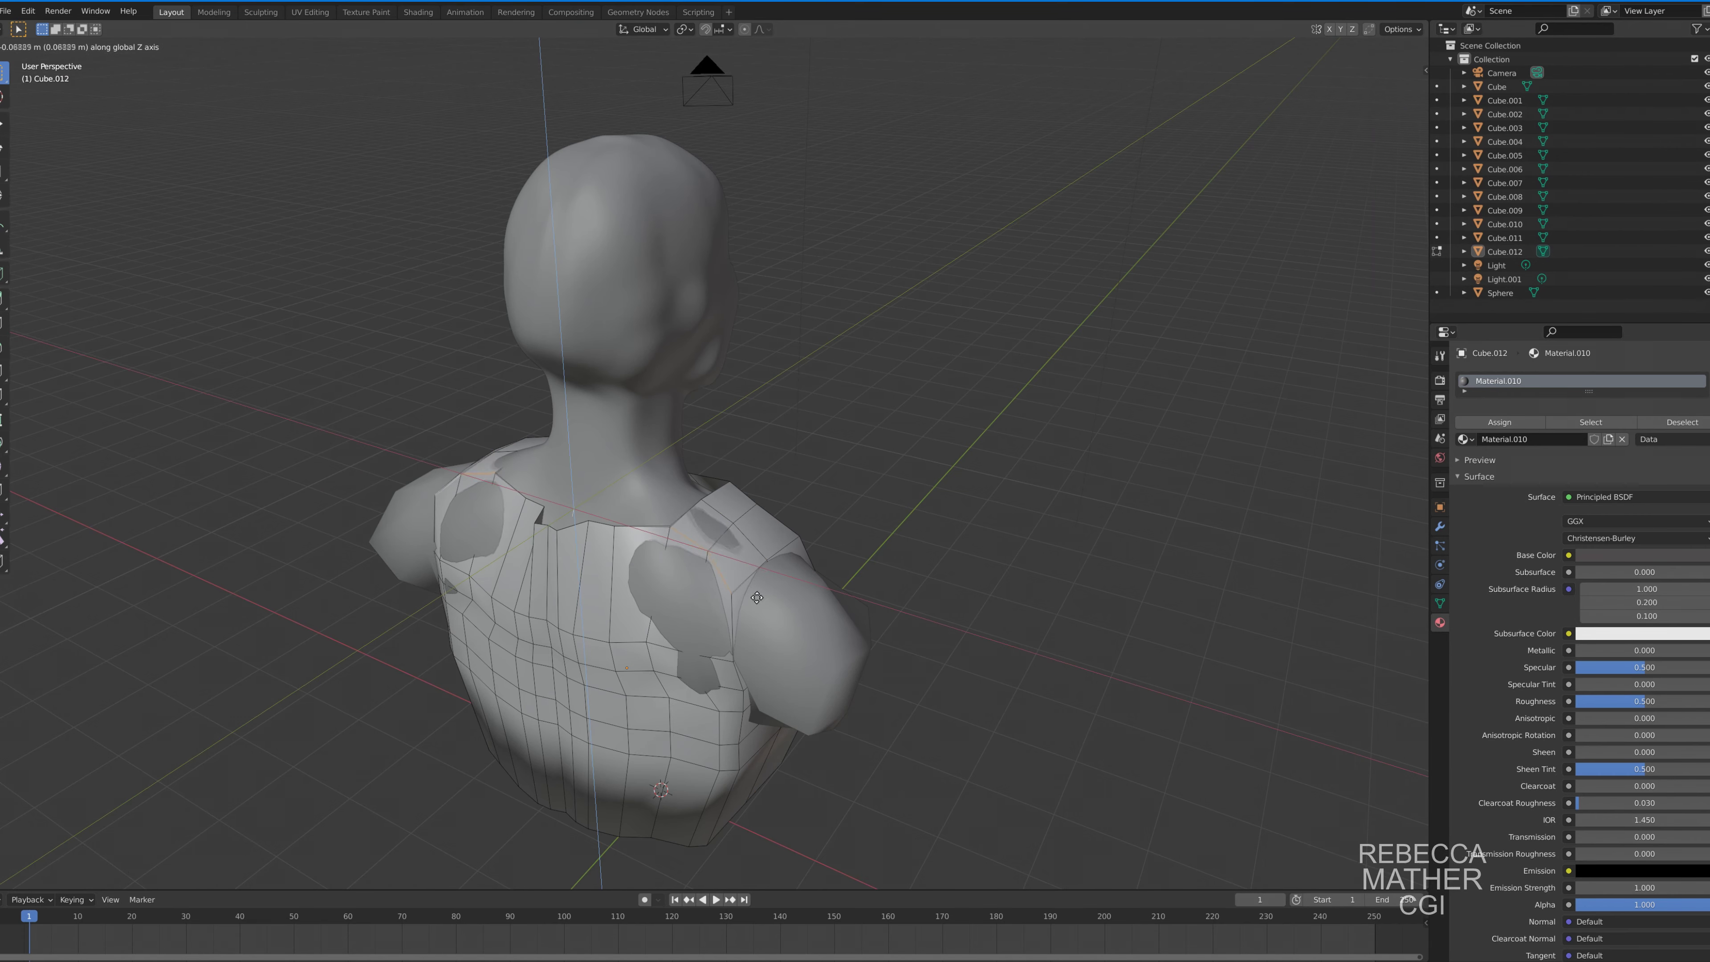
{"action": "mouse_move", "coordinate": [460, 468]}
{"action": "middle_mouse_down"}
{"action": "mouse_move", "coordinate": [693, 533]}
{"action": "mouse_move", "coordinate": [926, 549]}
{"action": "mouse_move", "coordinate": [850, 539]}
{"action": "middle_mouse_up"}
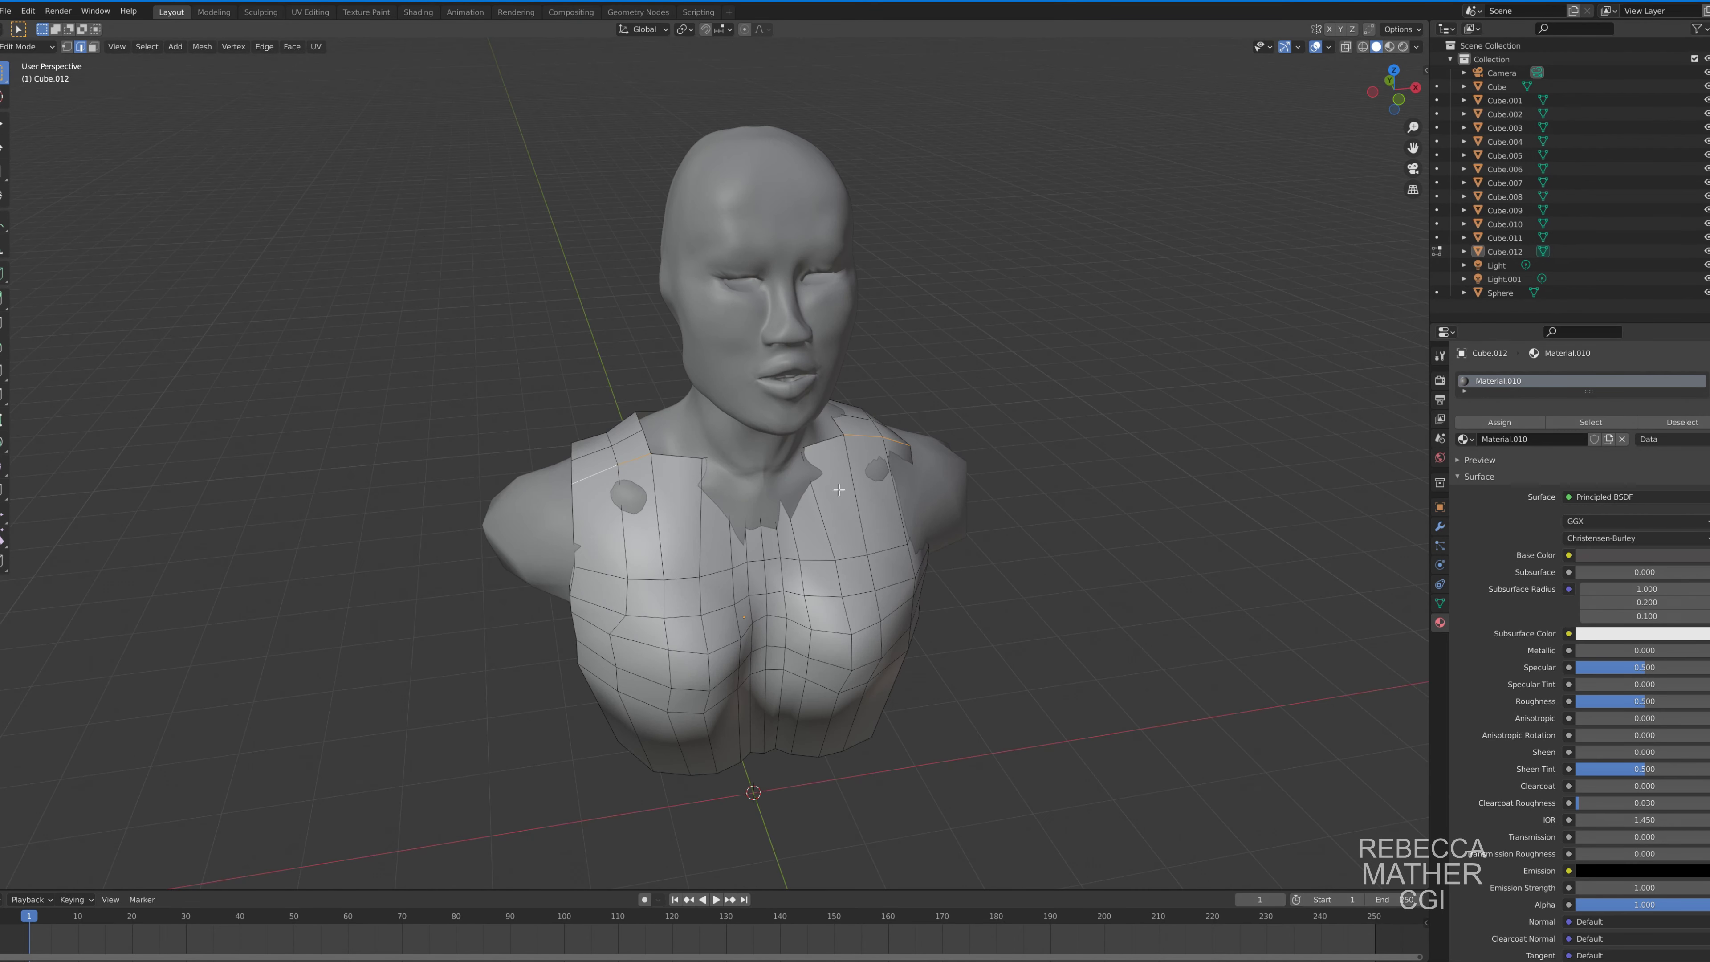
Raise two sets of vest vertices along Z, checking the vest from front and back.
{"action": "key", "text": "g"}
{"action": "key", "text": "y"}
{"action": "key", "text": "z"}
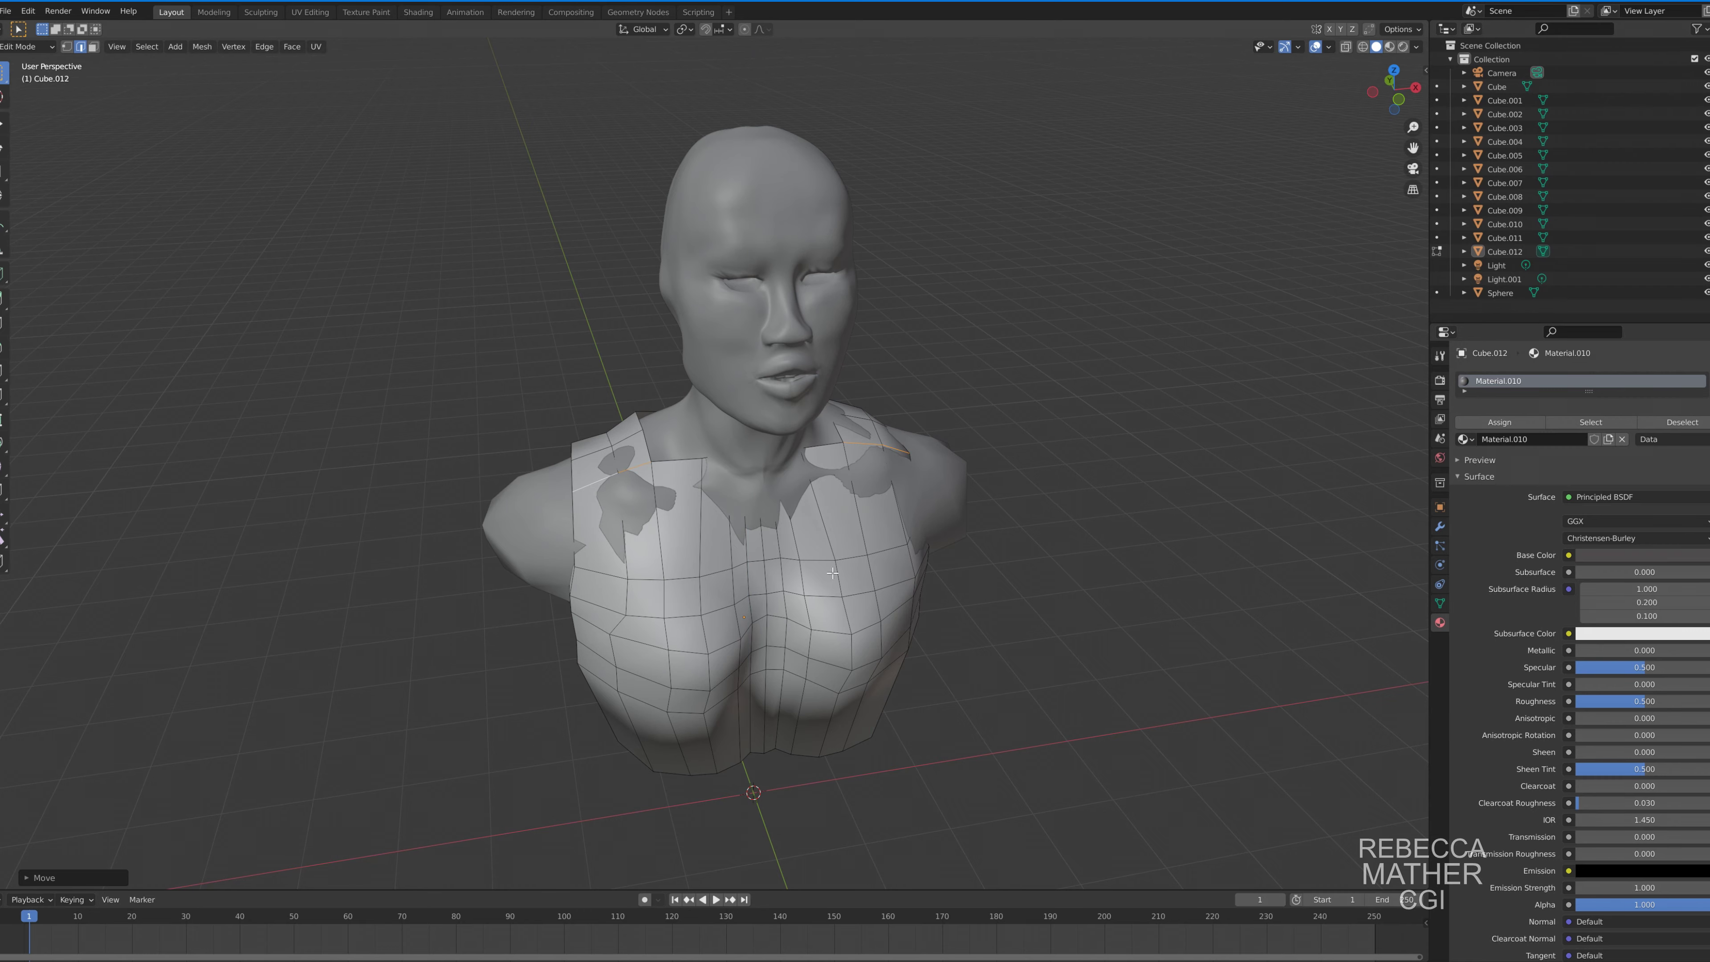
{"action": "left_click", "coordinate": [907, 502]}
{"action": "mouse_move", "coordinate": [907, 502]}
{"action": "middle_mouse_down"}
{"action": "mouse_move", "coordinate": [828, 544]}
{"action": "mouse_move", "coordinate": [821, 489]}
{"action": "mouse_move", "coordinate": [632, 585]}
{"action": "middle_mouse_up"}
{"action": "scroll", "coordinate": [828, 544], "scroll_direction": "up", "scroll_amount": 2}
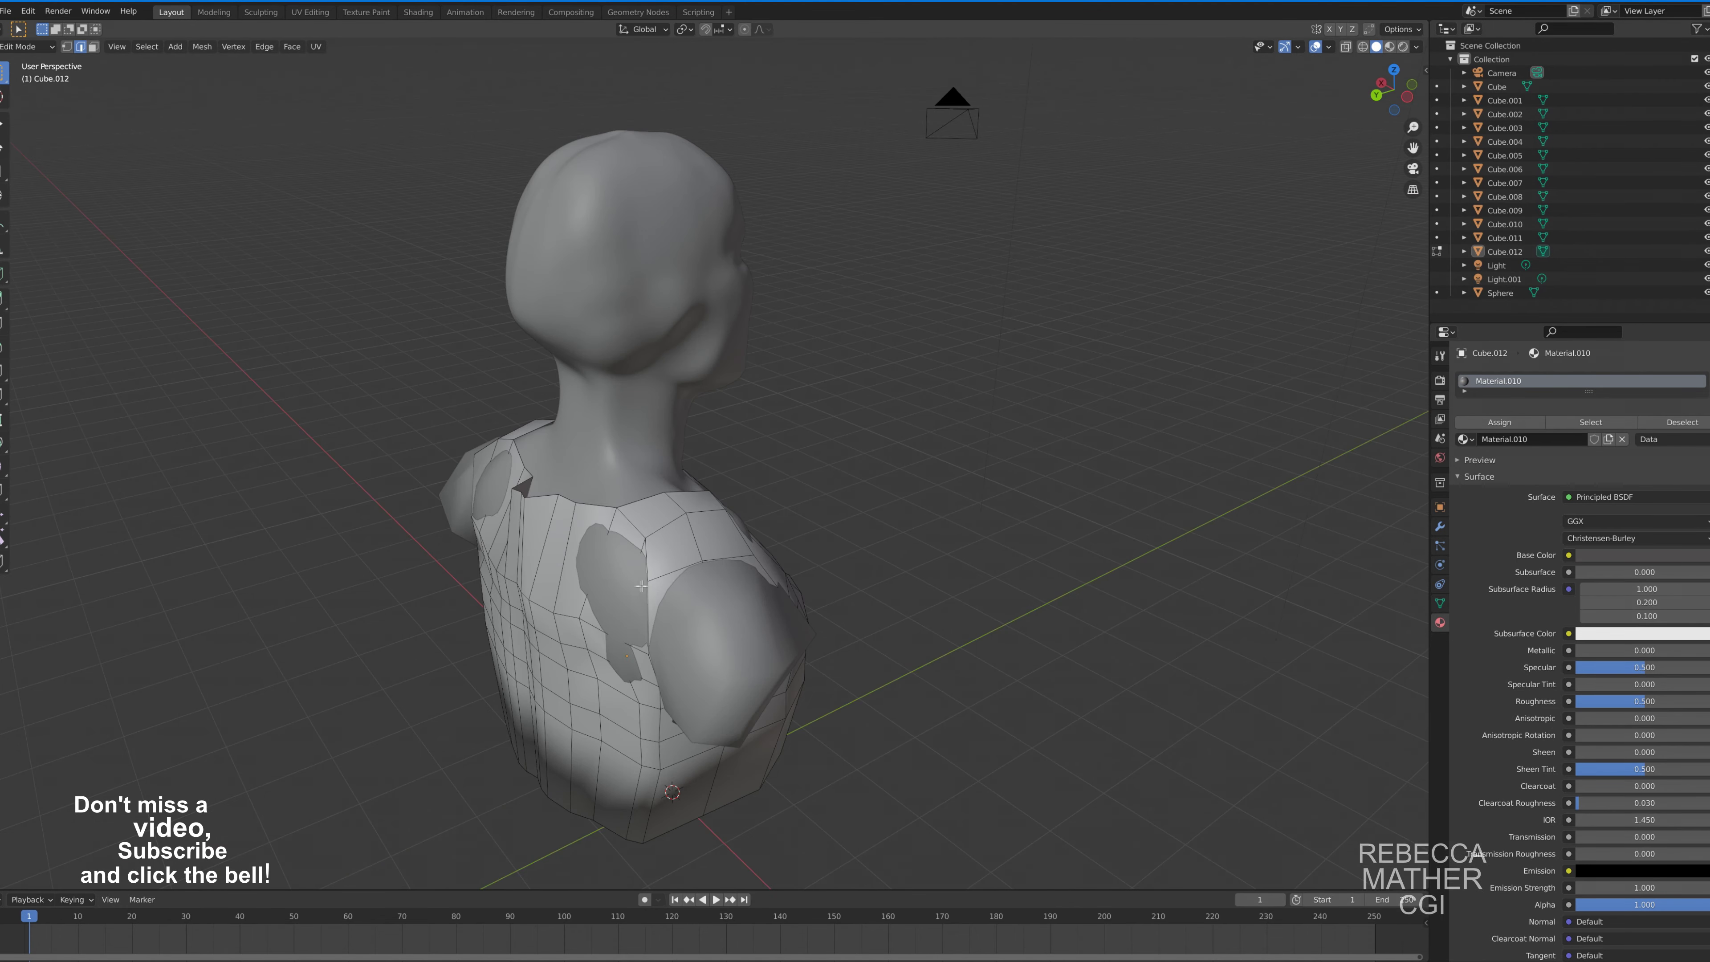
{"action": "key", "text": "g"}
{"action": "key", "text": "z"}
{"action": "left_click", "coordinate": [640, 585]}
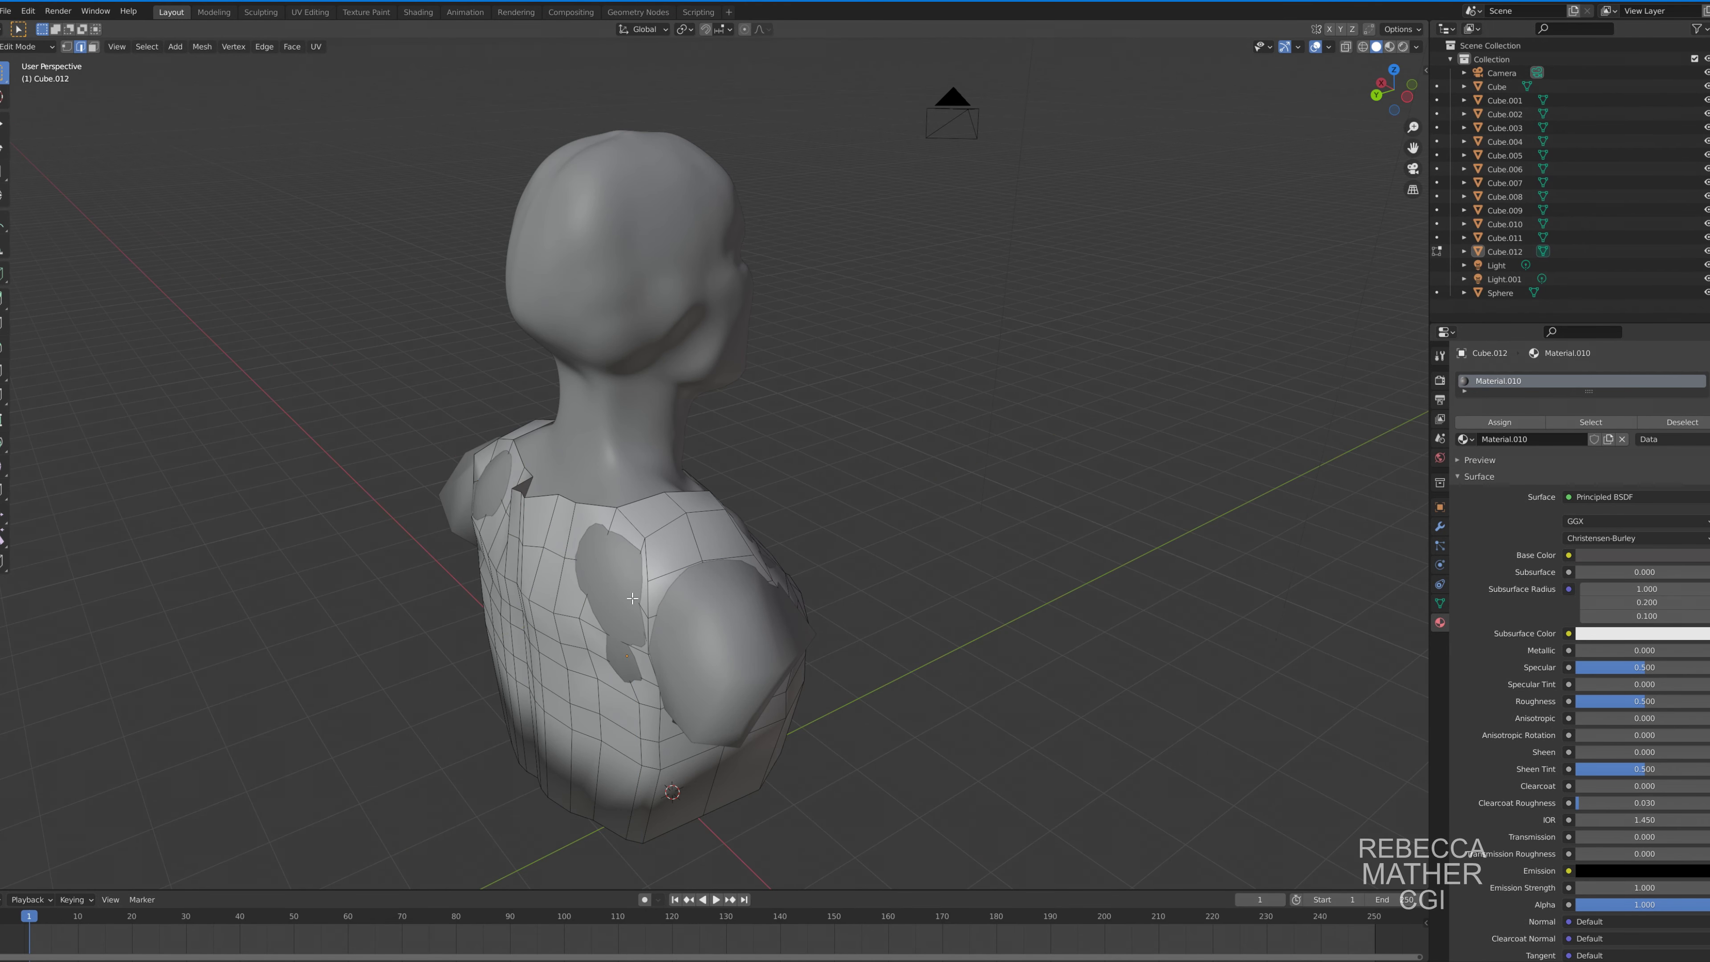
{"action": "mouse_move", "coordinate": [632, 598]}
{"action": "middle_mouse_down"}
{"action": "mouse_move", "coordinate": [842, 627]}
{"action": "mouse_move", "coordinate": [588, 628]}
{"action": "middle_mouse_up"}
Move a line of back vertices along Y and the chest vertices along X.
{"action": "left_click", "coordinate": [845, 627], "text": "ctrl"}
{"action": "key", "text": "g"}
{"action": "key", "text": "y"}
{"action": "left_click", "coordinate": [861, 637]}
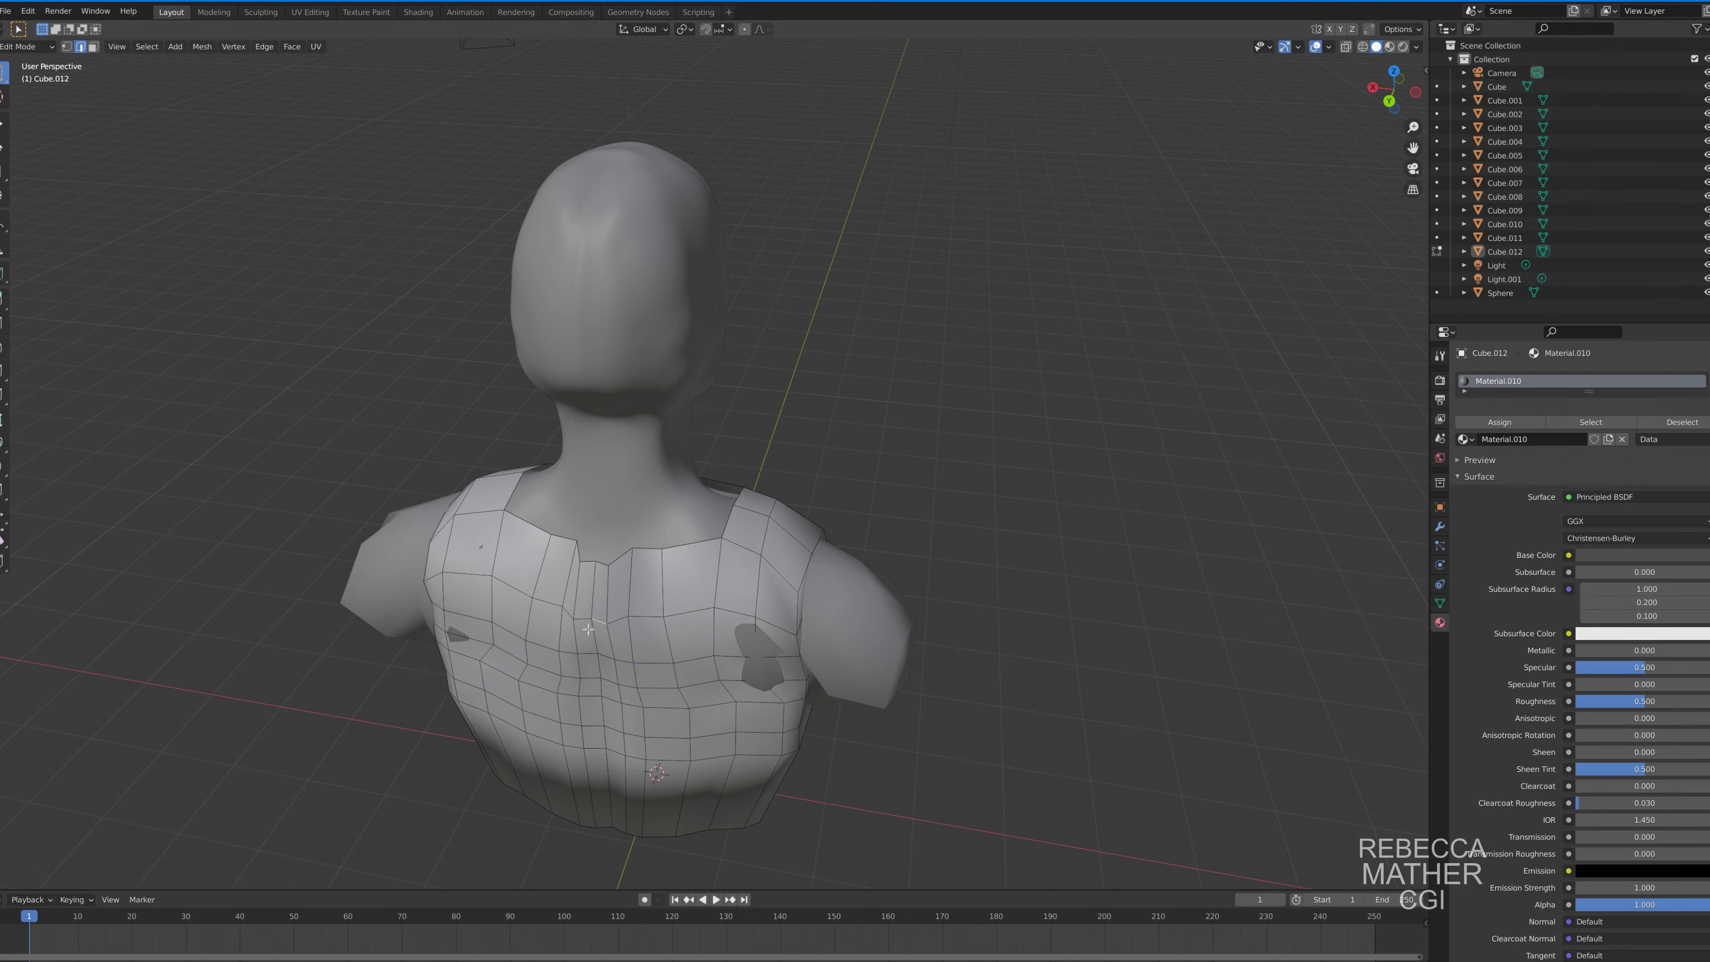
{"action": "key", "text": "g"}
{"action": "key", "text": "x"}
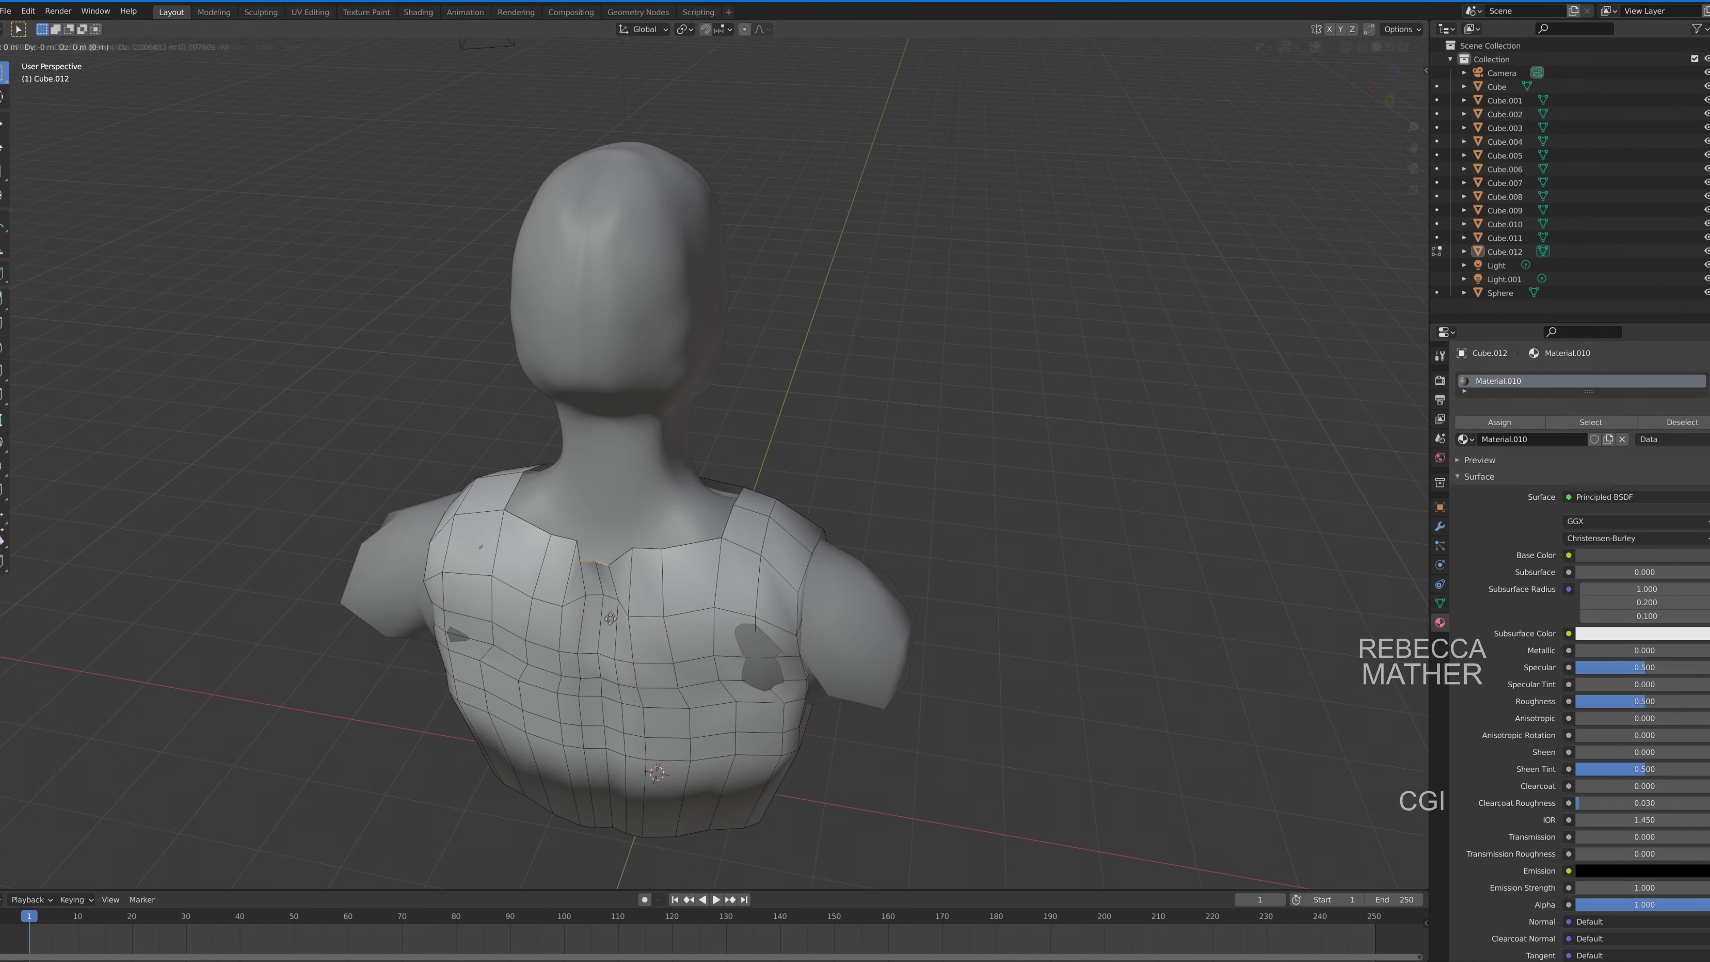
{"action": "left_click", "coordinate": [568, 547]}
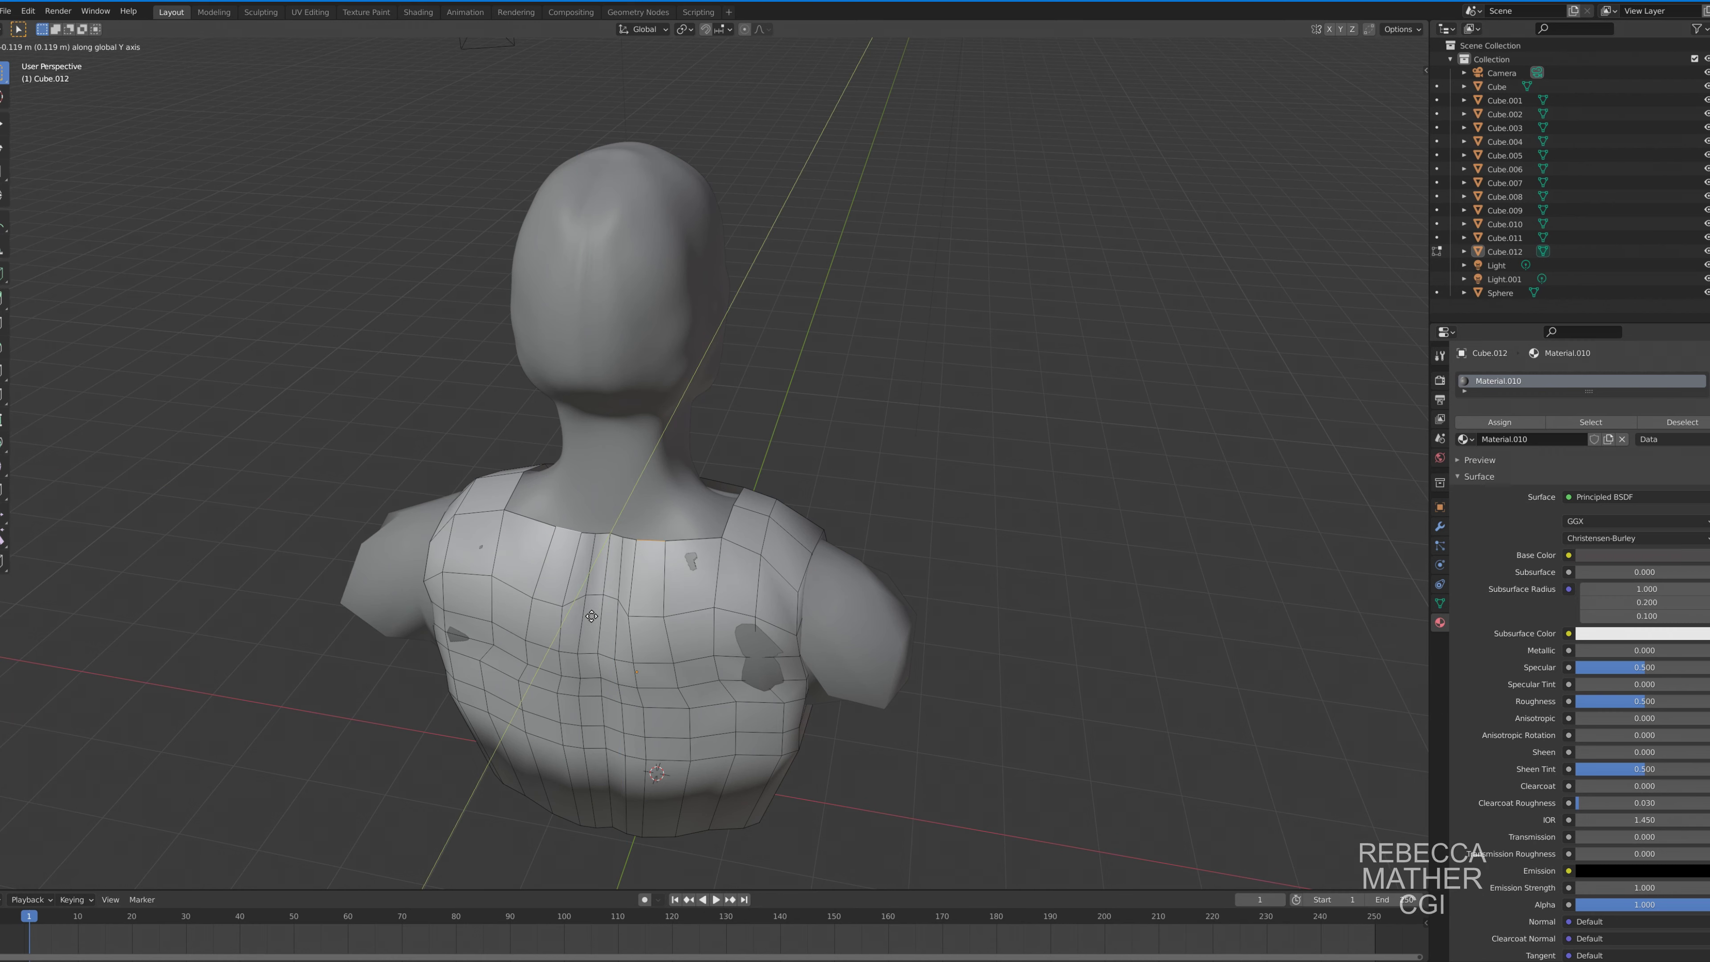
{"action": "left_click", "coordinate": [589, 616]}
Nudge another set of vest vertices along Y from a side view.
{"action": "middle_click_drag", "start_coordinate": [589, 616], "coordinate": [574, 588]}
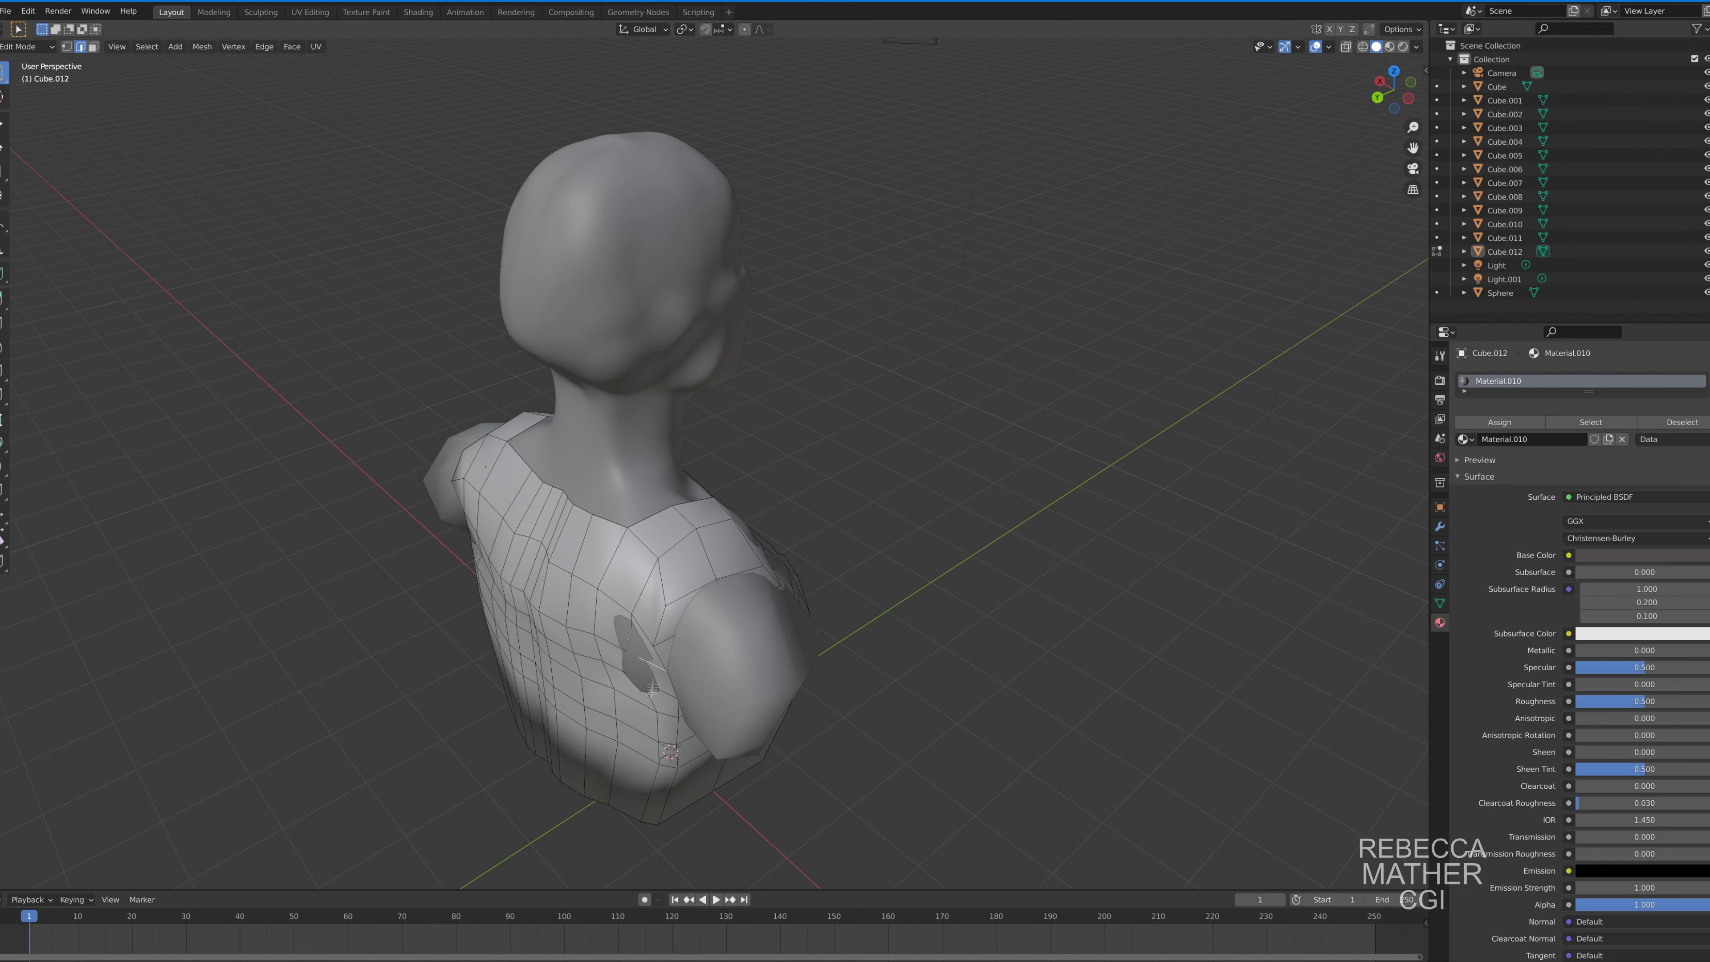
{"action": "mouse_move", "coordinate": [651, 688]}
{"action": "middle_mouse_down"}
{"action": "mouse_move", "coordinate": [585, 665]}
{"action": "mouse_move", "coordinate": [908, 694]}
{"action": "mouse_move", "coordinate": [695, 643]}
{"action": "middle_mouse_up"}
{"action": "key", "text": "g"}
{"action": "key", "text": "y"}
{"action": "left_click", "coordinate": [585, 666]}
Cancel a stray move and adjust the shoulder vertices of the vest along Y.
{"action": "key", "text": "g"}
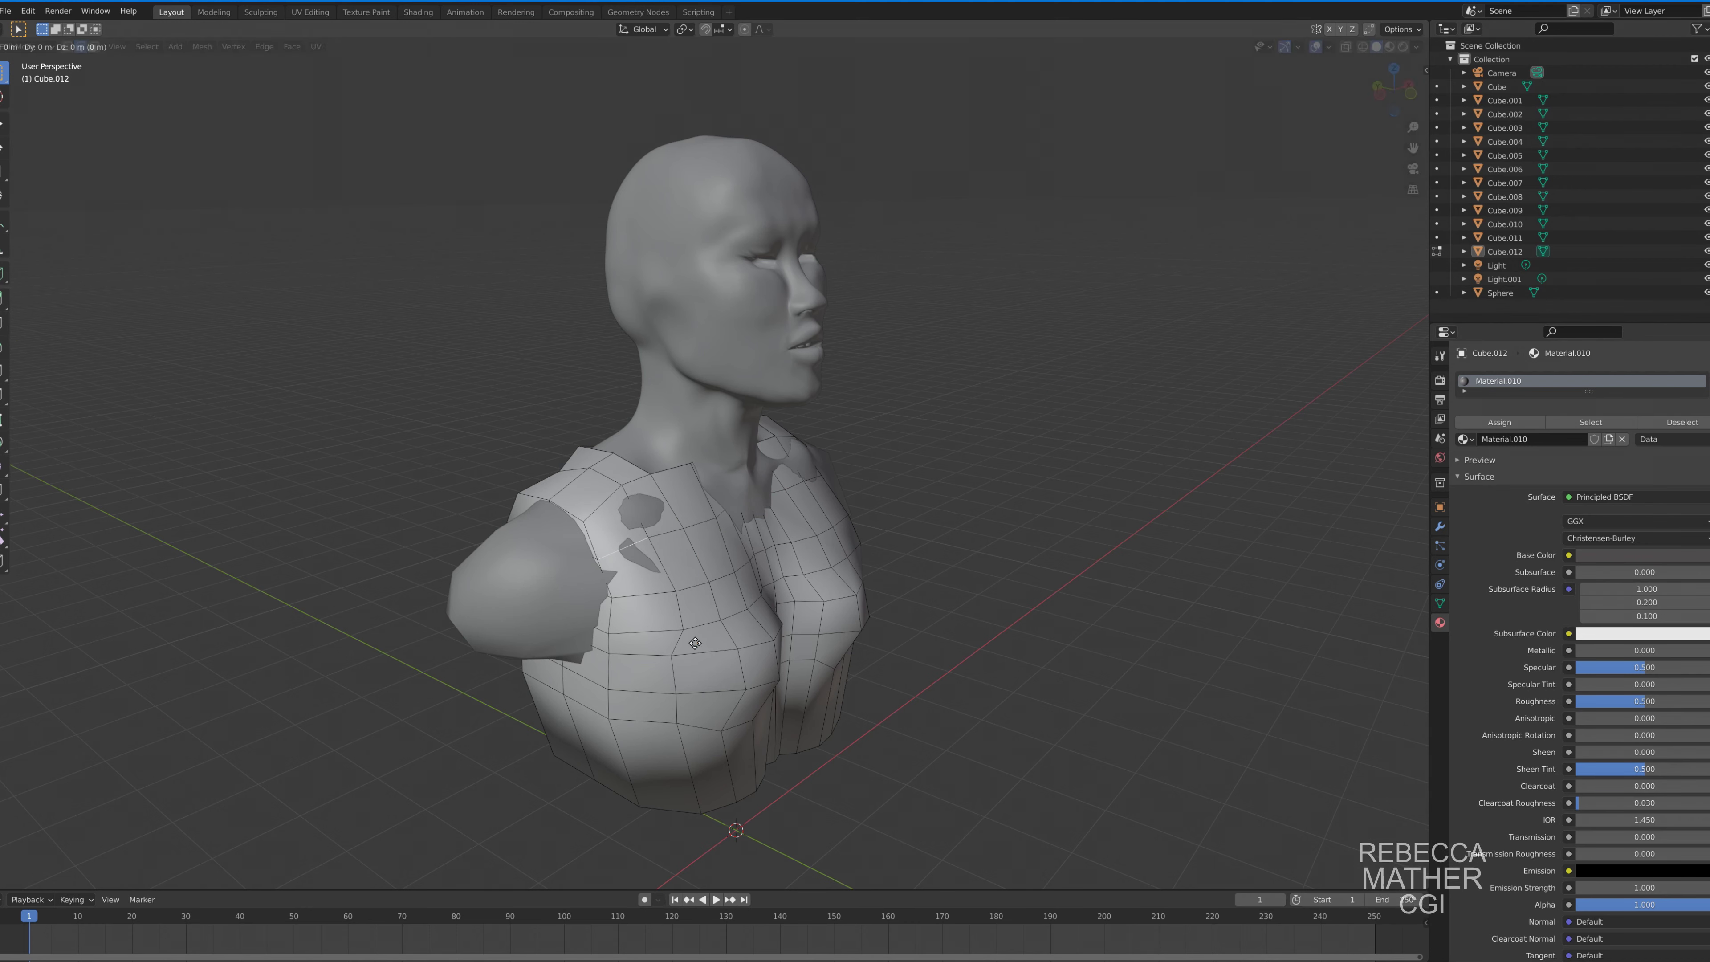
{"action": "right_click", "coordinate": [695, 643]}
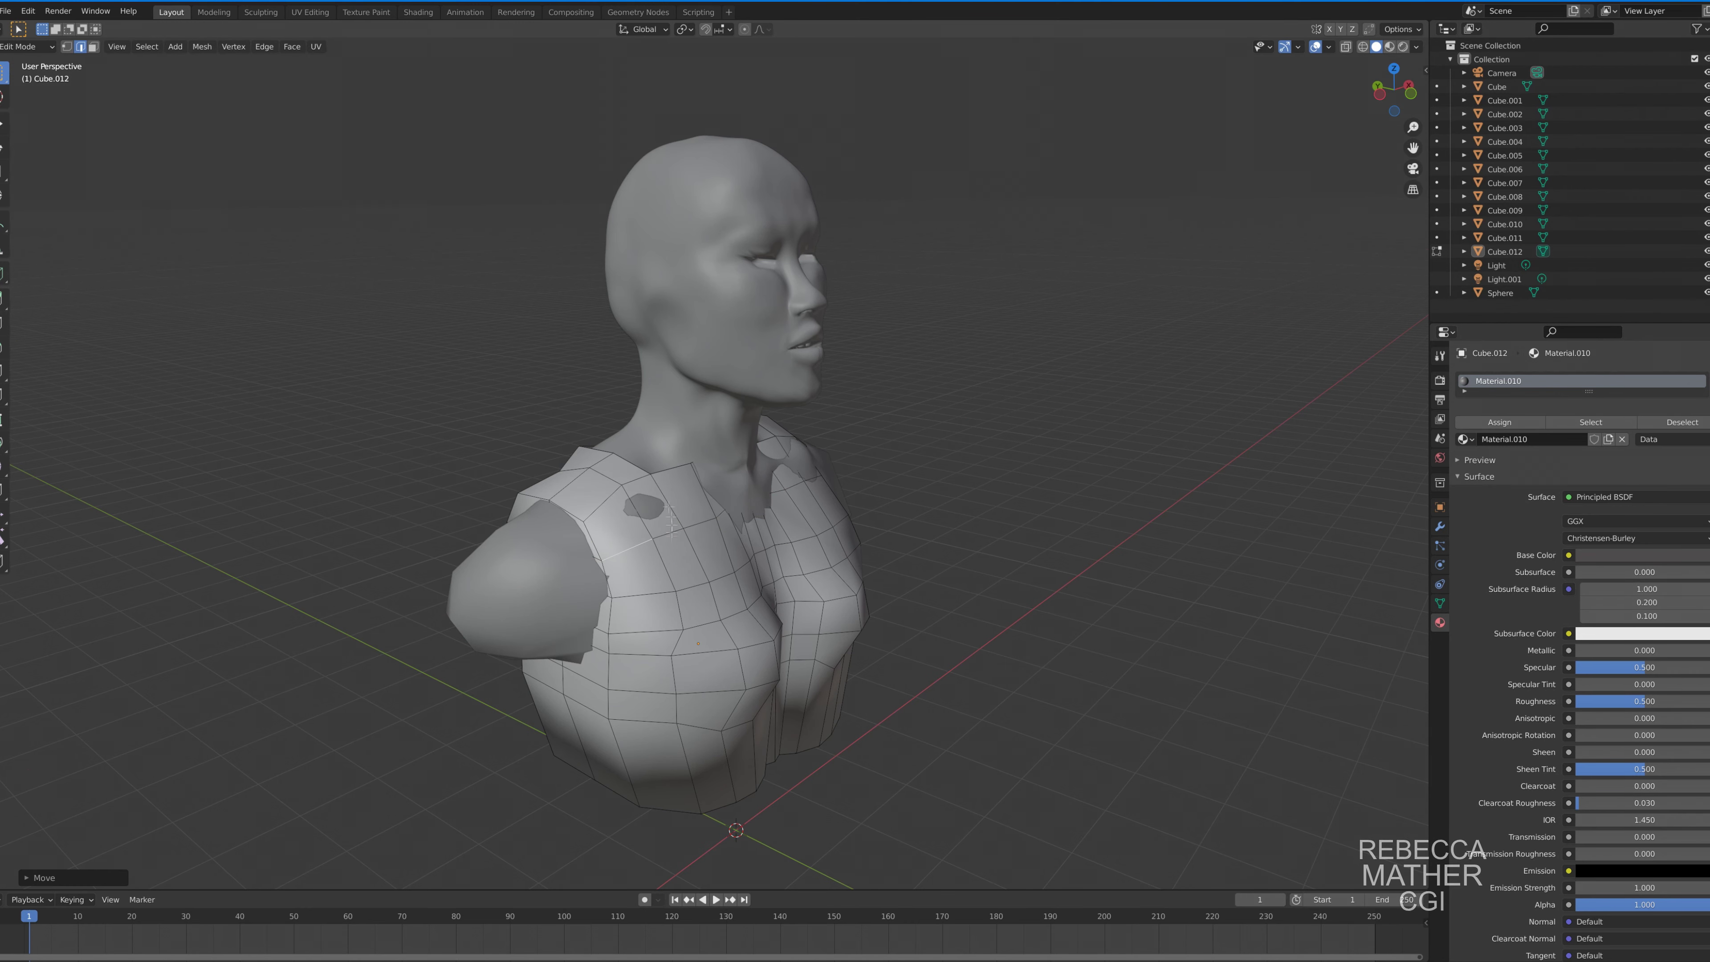
{"action": "left_click", "coordinate": [714, 669]}
{"action": "middle_click_drag", "start_coordinate": [714, 669], "coordinate": [741, 541]}
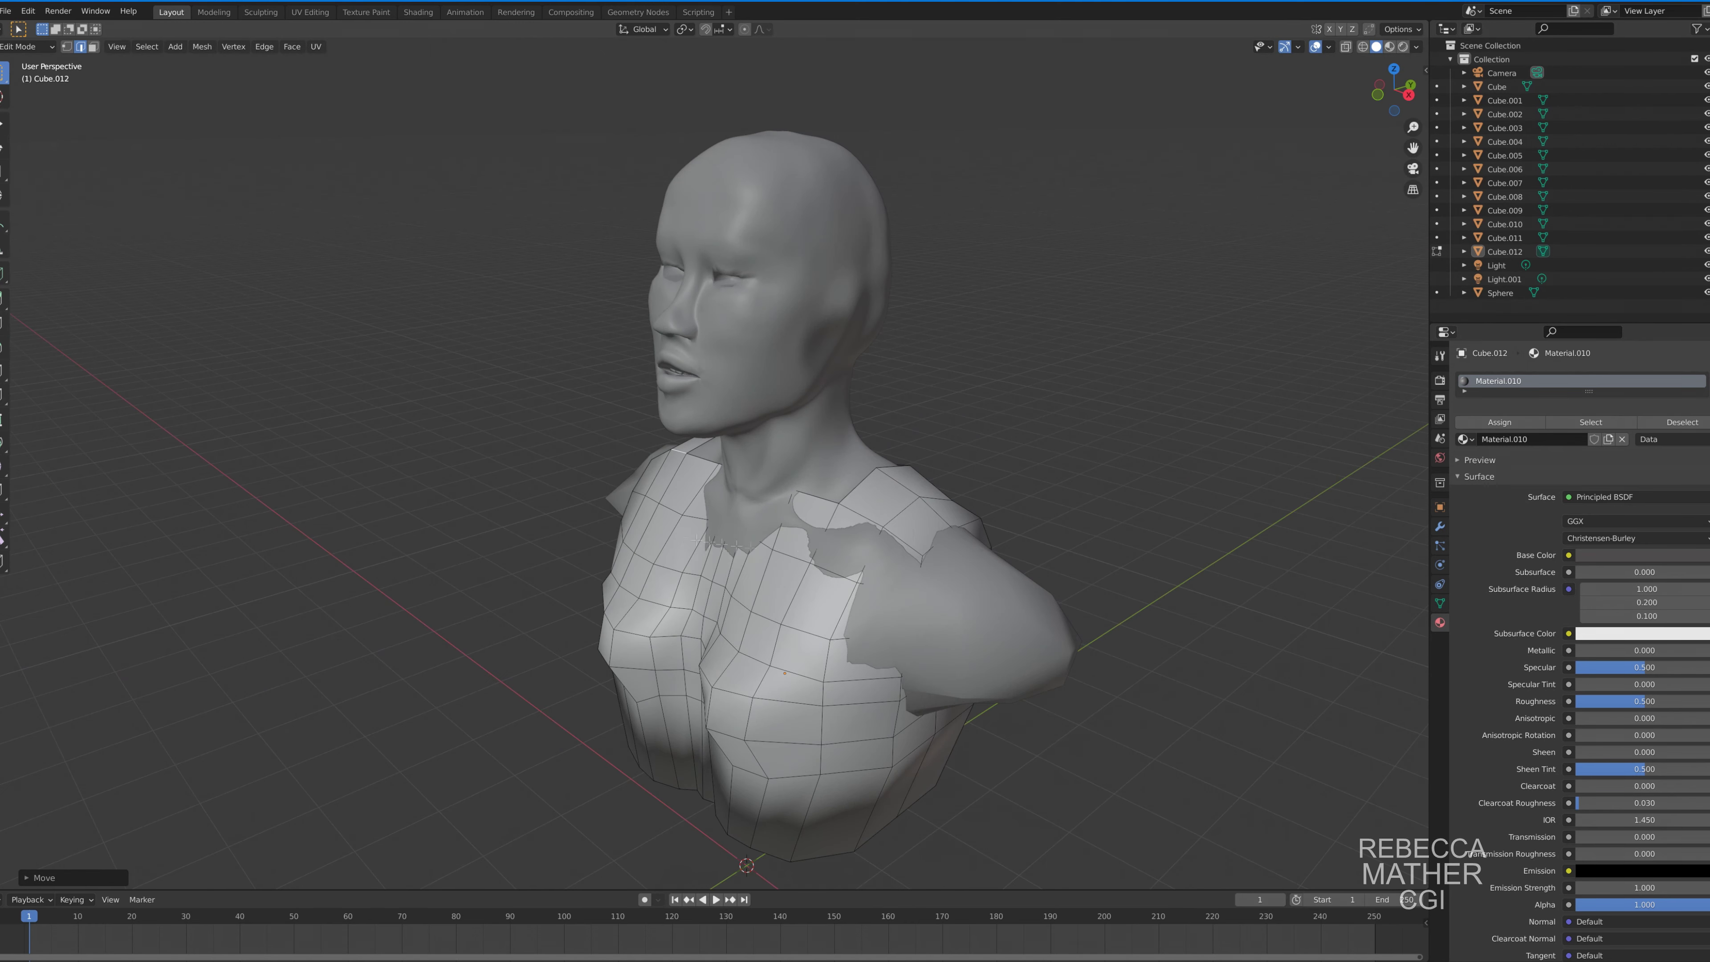
{"action": "left_click", "coordinate": [785, 500]}
{"action": "left_click", "coordinate": [733, 484]}
Shift more vest vertices sideways and move the shoulder patch along Y.
{"action": "middle_click_drag", "start_coordinate": [732, 484], "coordinate": [732, 468]}
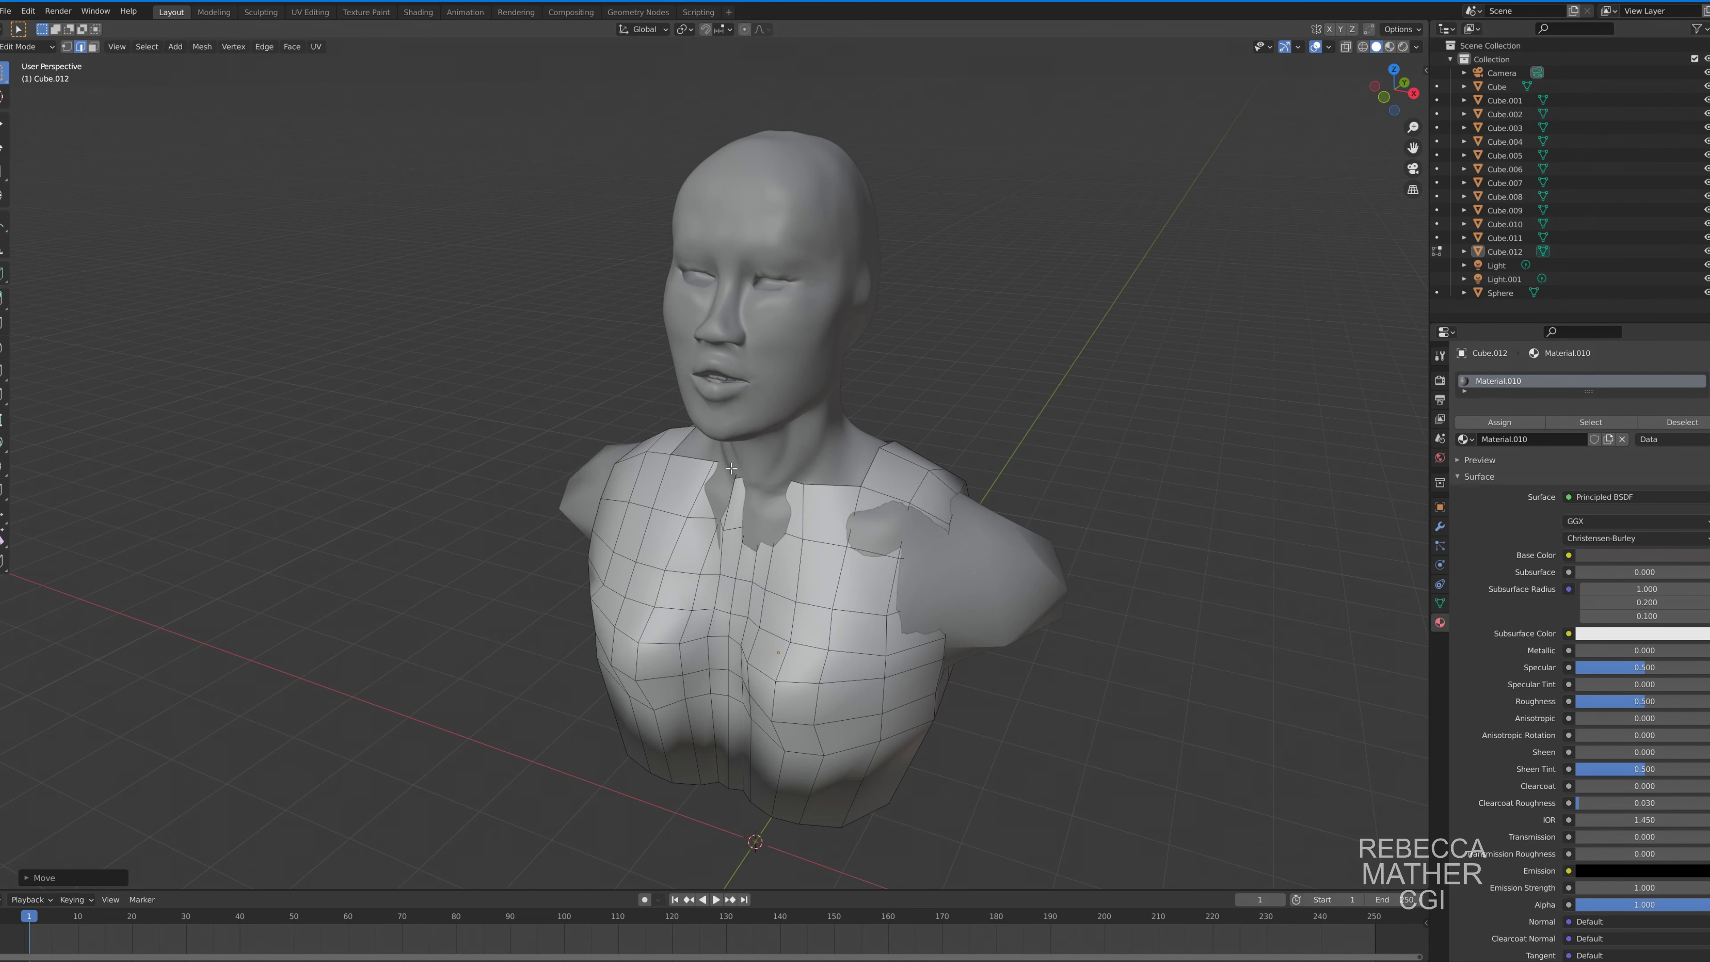
{"action": "left_click", "coordinate": [737, 511]}
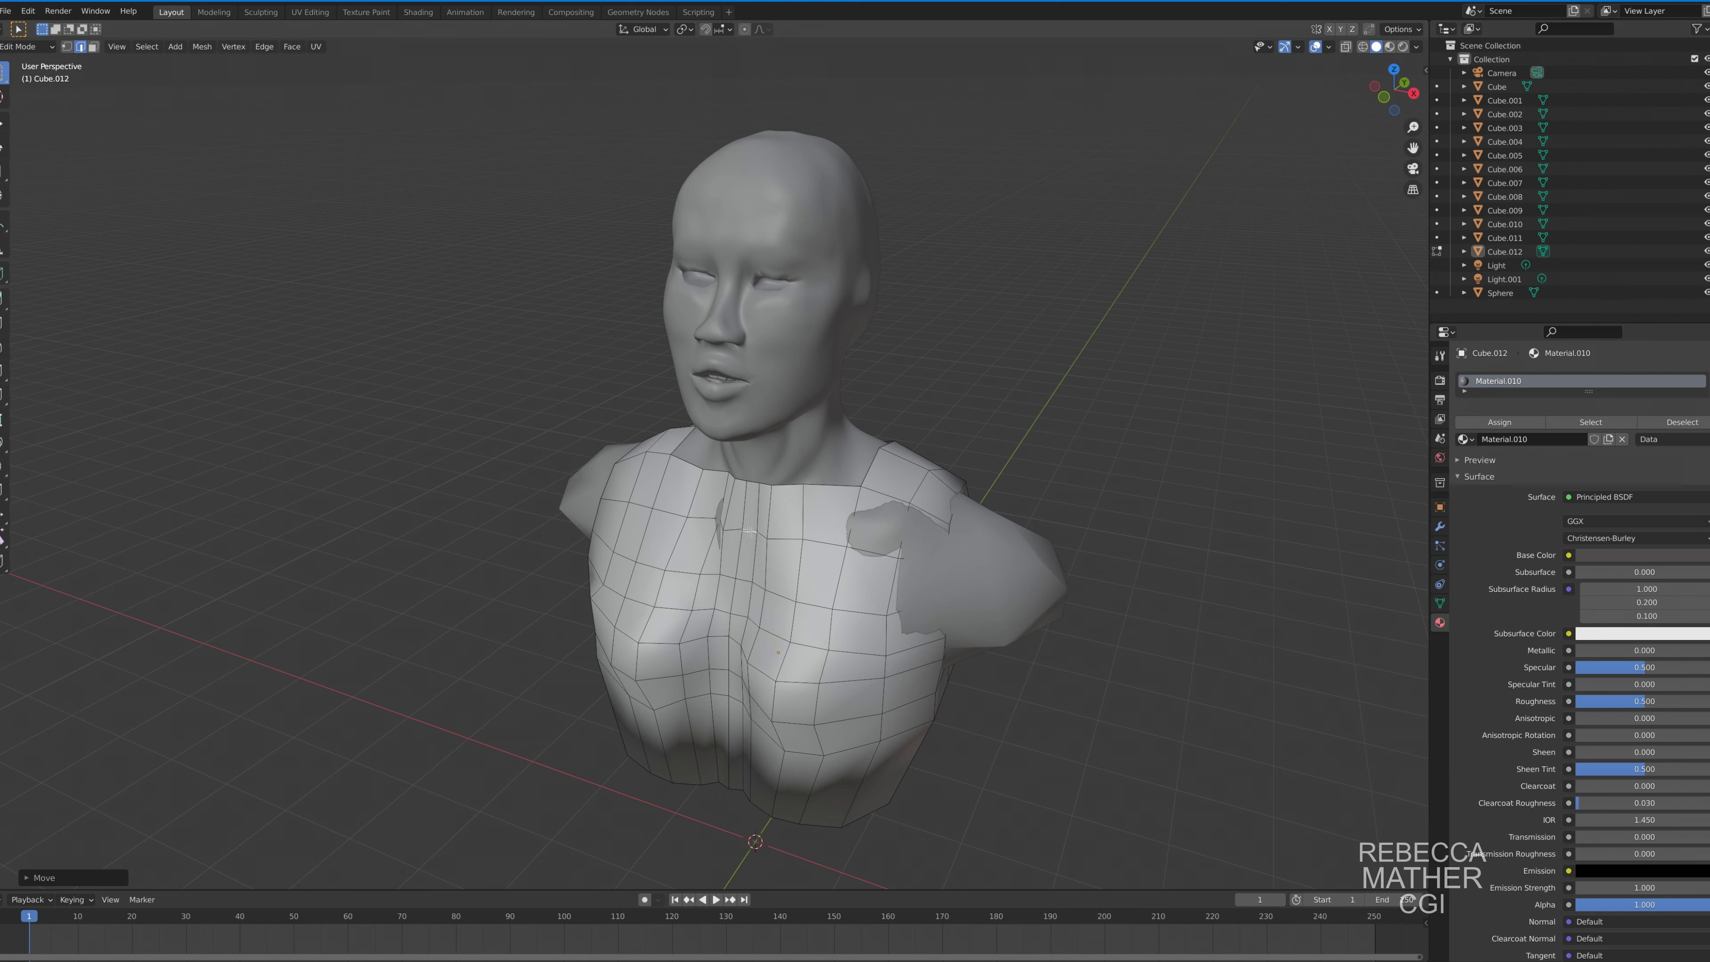
{"action": "left_click", "coordinate": [716, 525]}
{"action": "middle_click_drag", "start_coordinate": [716, 525], "coordinate": [673, 472]}
{"action": "middle_click_drag", "start_coordinate": [759, 578], "coordinate": [702, 595]}
{"action": "key", "text": "g"}
{"action": "key", "text": "y"}
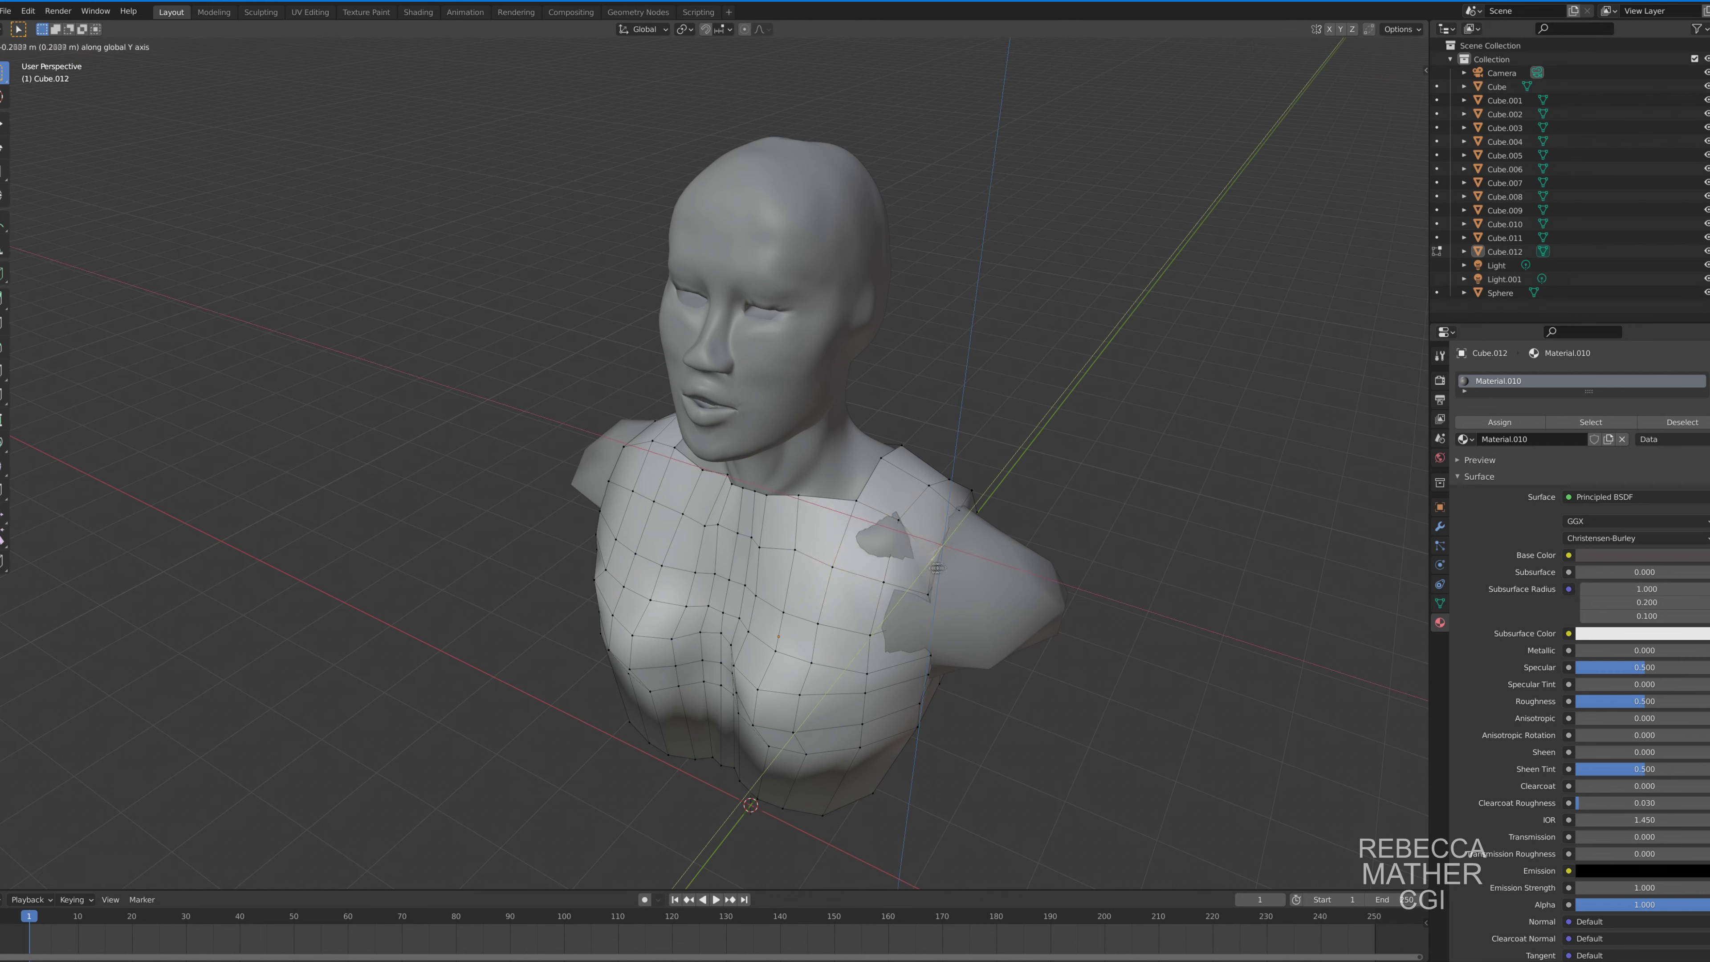
{"action": "left_click", "coordinate": [979, 563]}
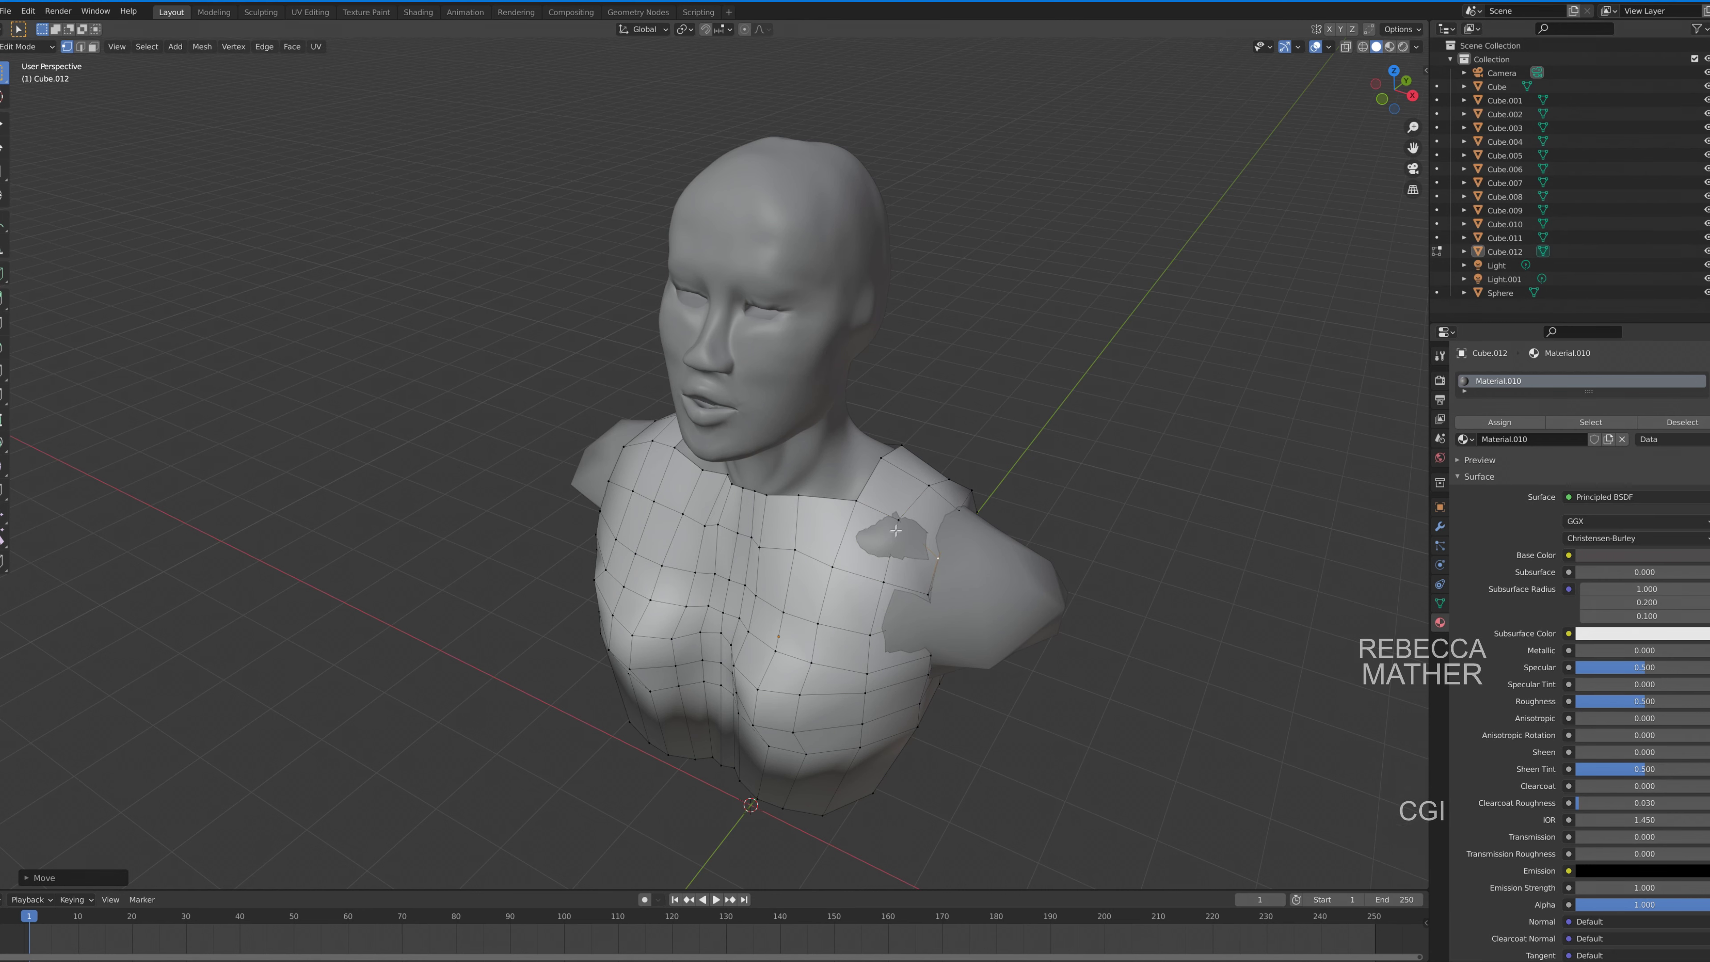
Move the front chest vertices along Y to tuck the vest in at centre front.
{"action": "key", "text": "g"}
{"action": "key", "text": "y"}
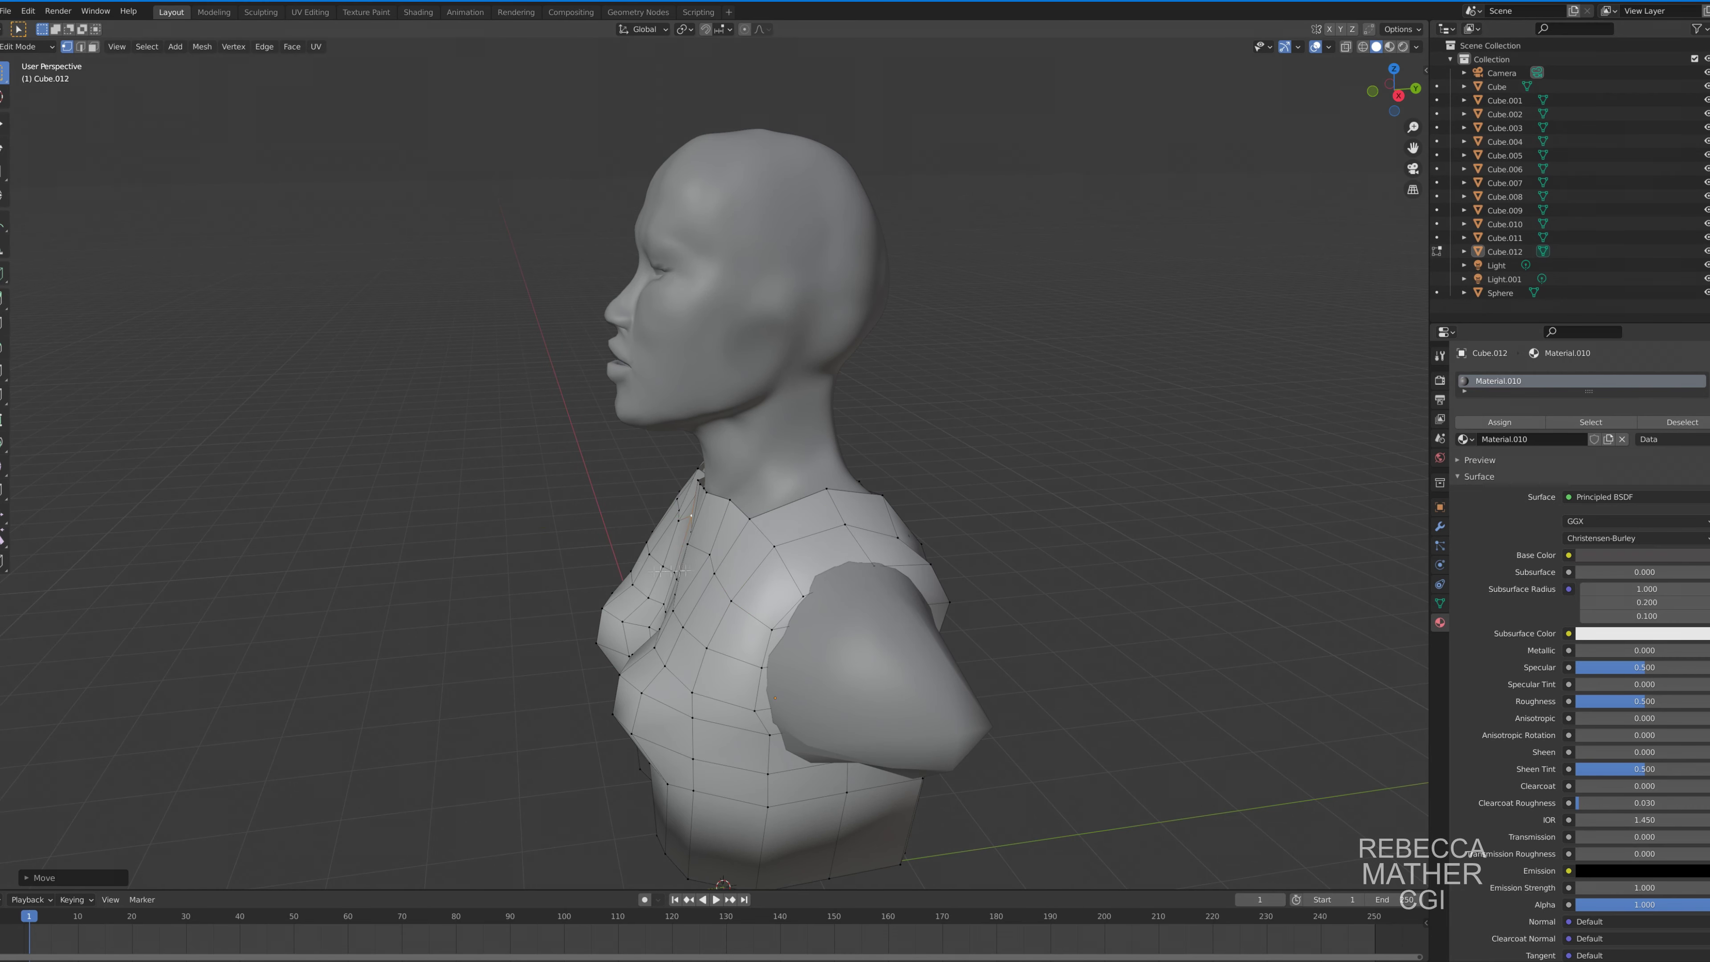
{"action": "middle_click_drag", "start_coordinate": [669, 570], "coordinate": [920, 553]}
{"action": "scroll", "coordinate": [919, 553], "scroll_direction": "up", "scroll_amount": 5}
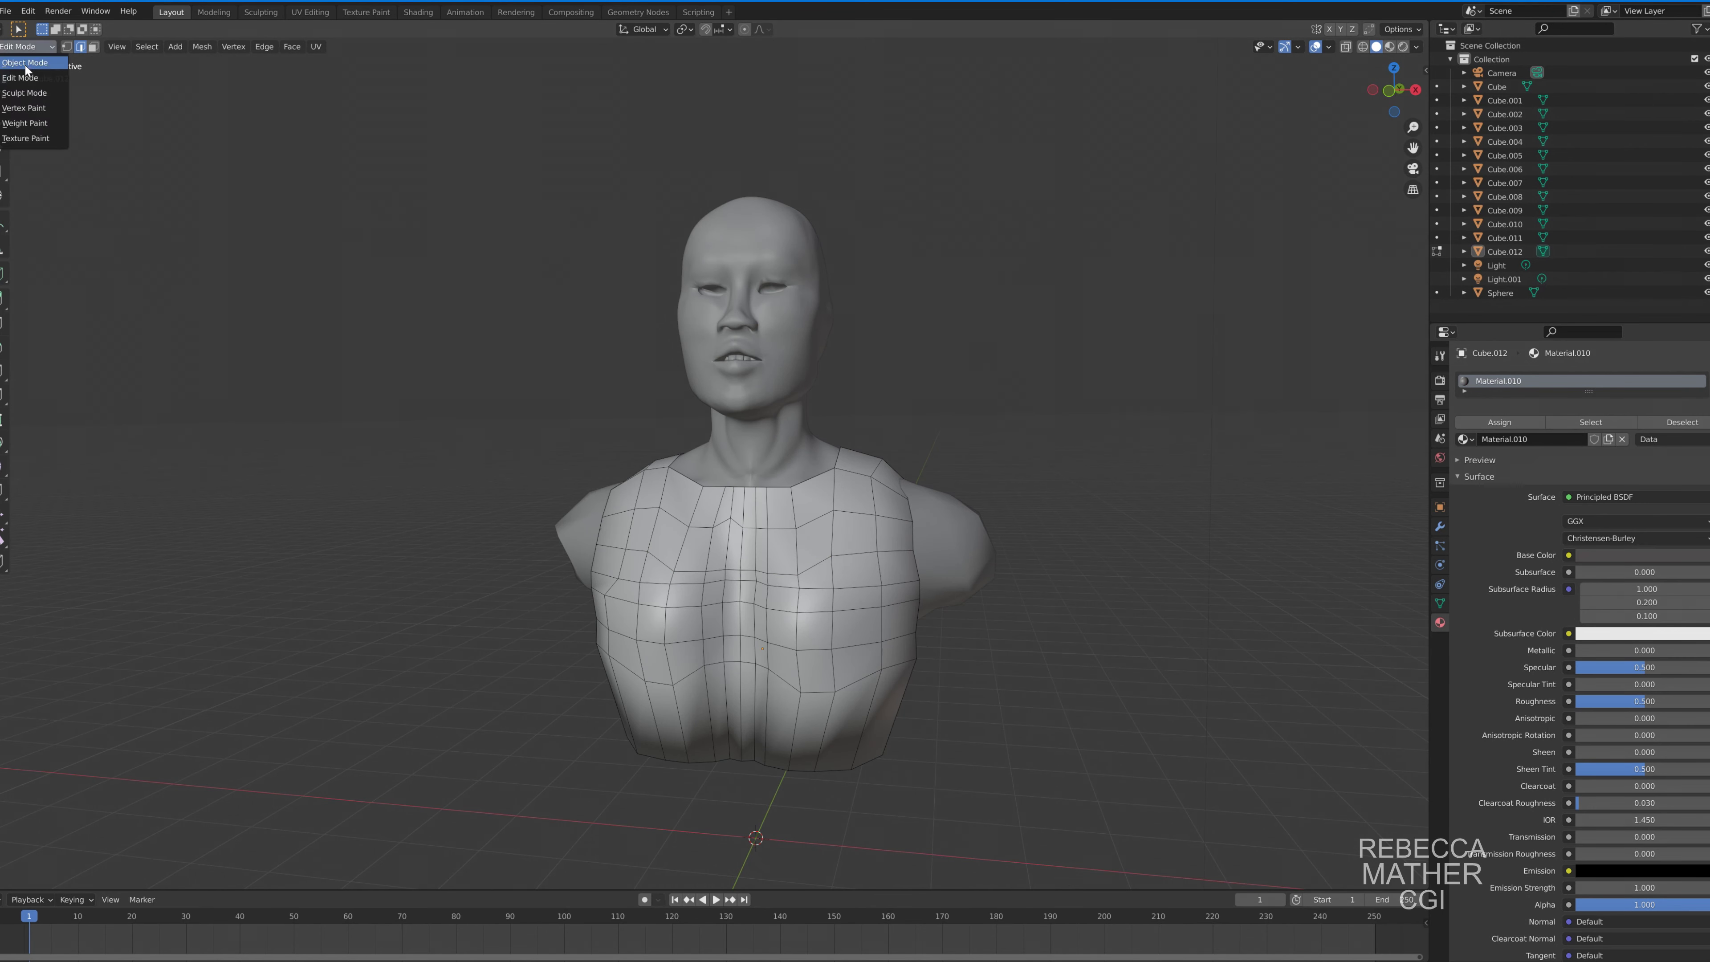
In Object Mode, enable Collision physics on the Sphere bust.
{"action": "left_click", "coordinate": [25, 69]}
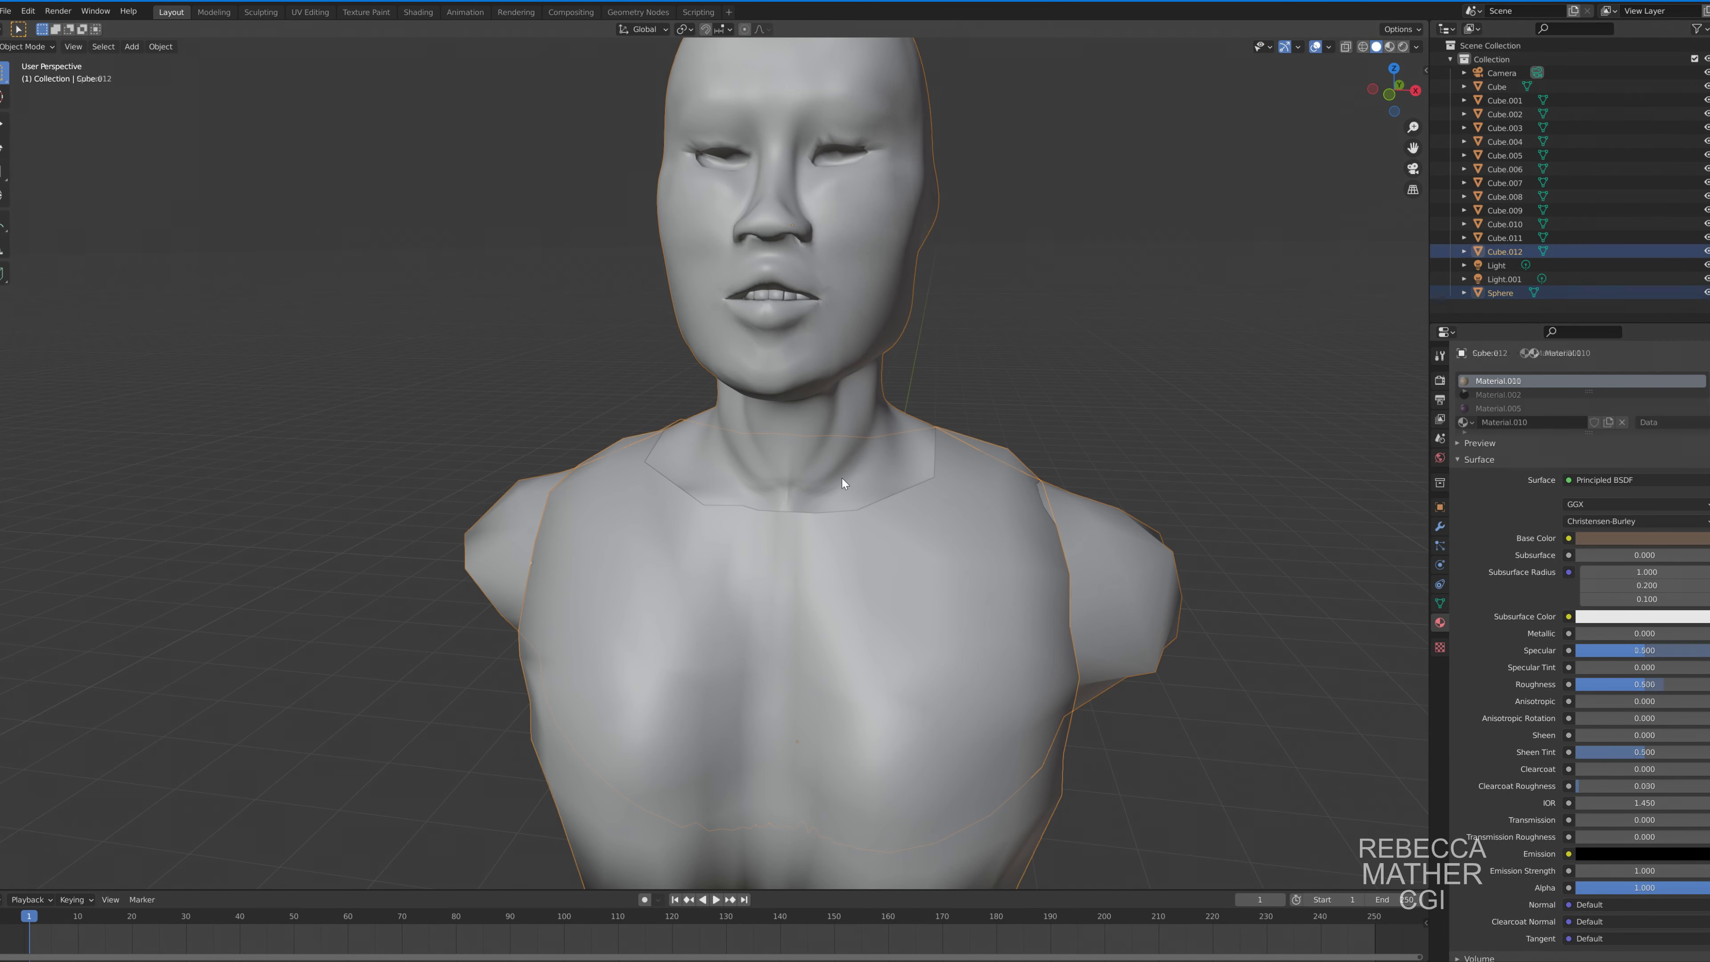
{"action": "left_click", "coordinate": [1441, 565]}
{"action": "left_click", "coordinate": [1562, 395]}
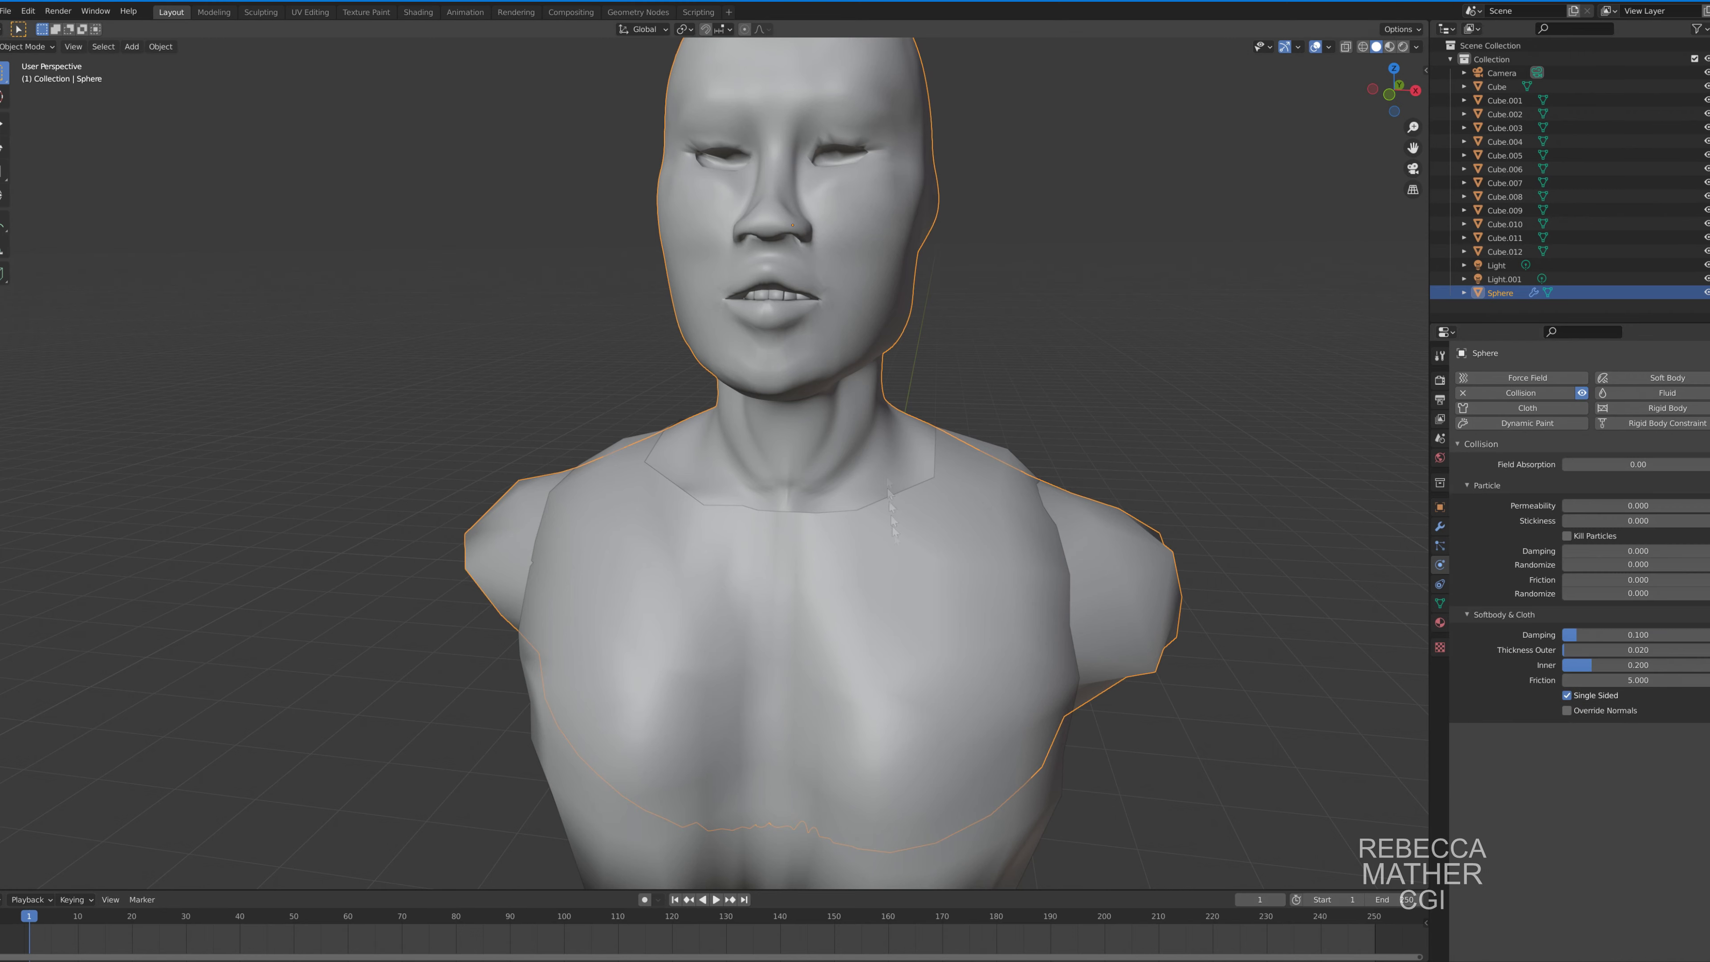
Add a Subdivision Surface modifier to Cube.012 and scale the vest slightly.
{"action": "left_click", "coordinate": [1505, 251]}
{"action": "left_click", "coordinate": [1440, 526]}
{"action": "left_click", "coordinate": [1515, 377]}
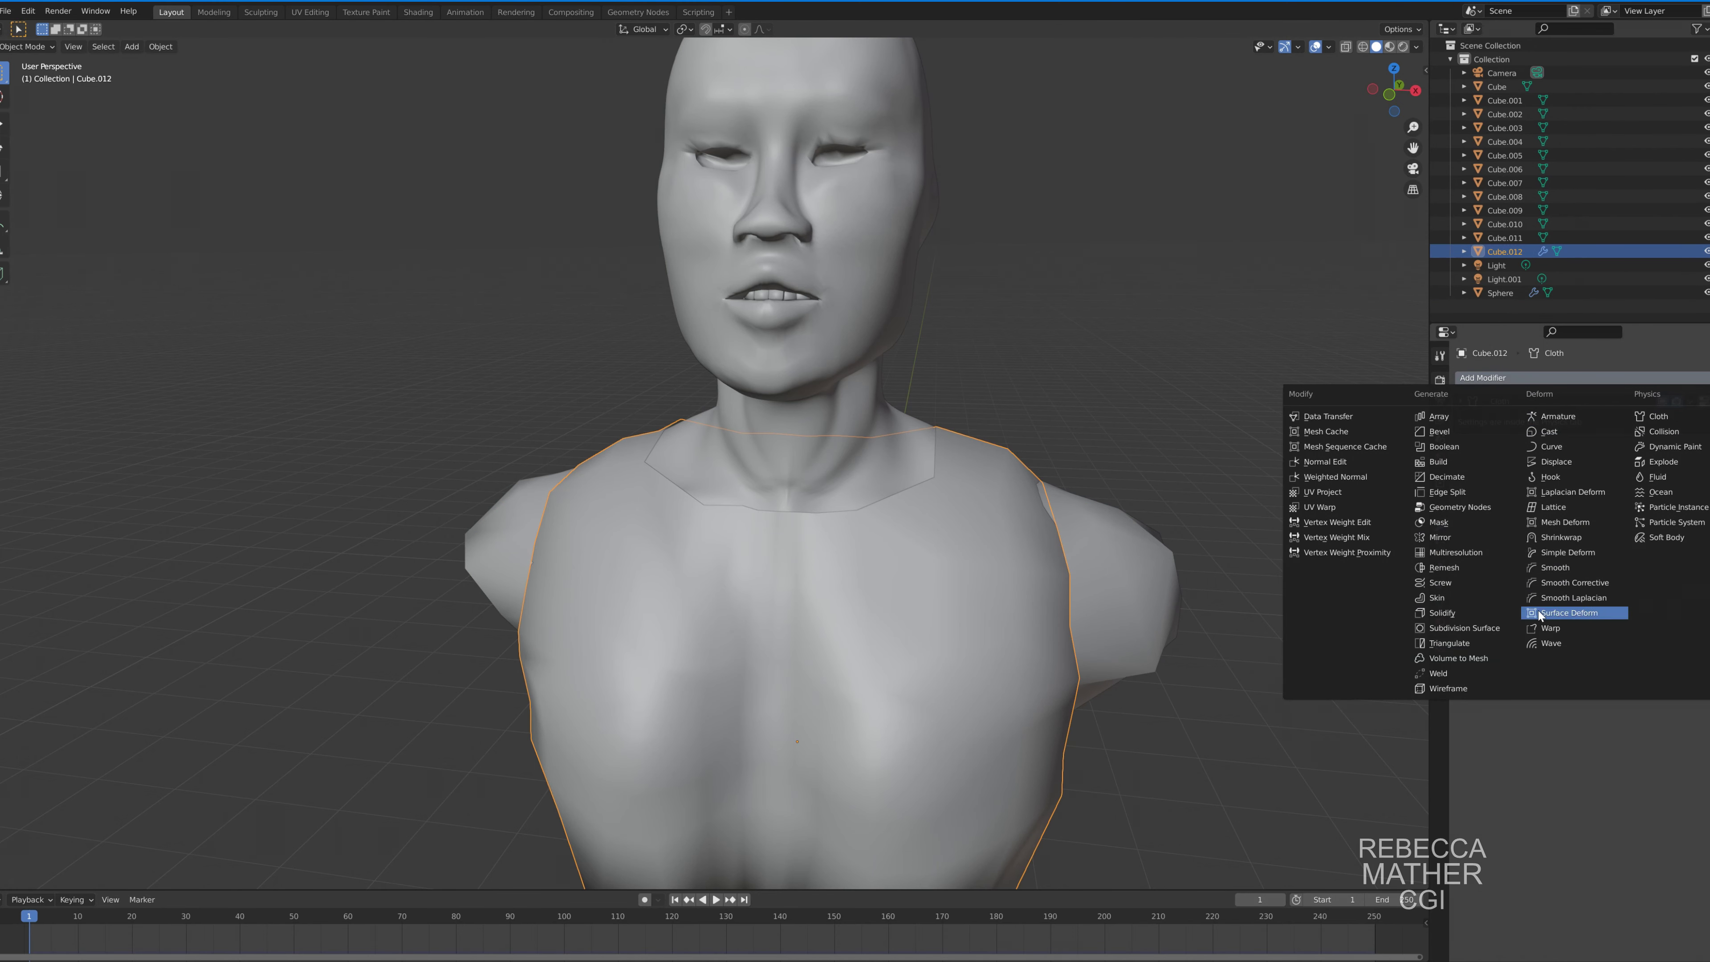
{"action": "left_click", "coordinate": [1486, 627]}
{"action": "key", "text": "s"}
{"action": "left_click", "coordinate": [1094, 664]}
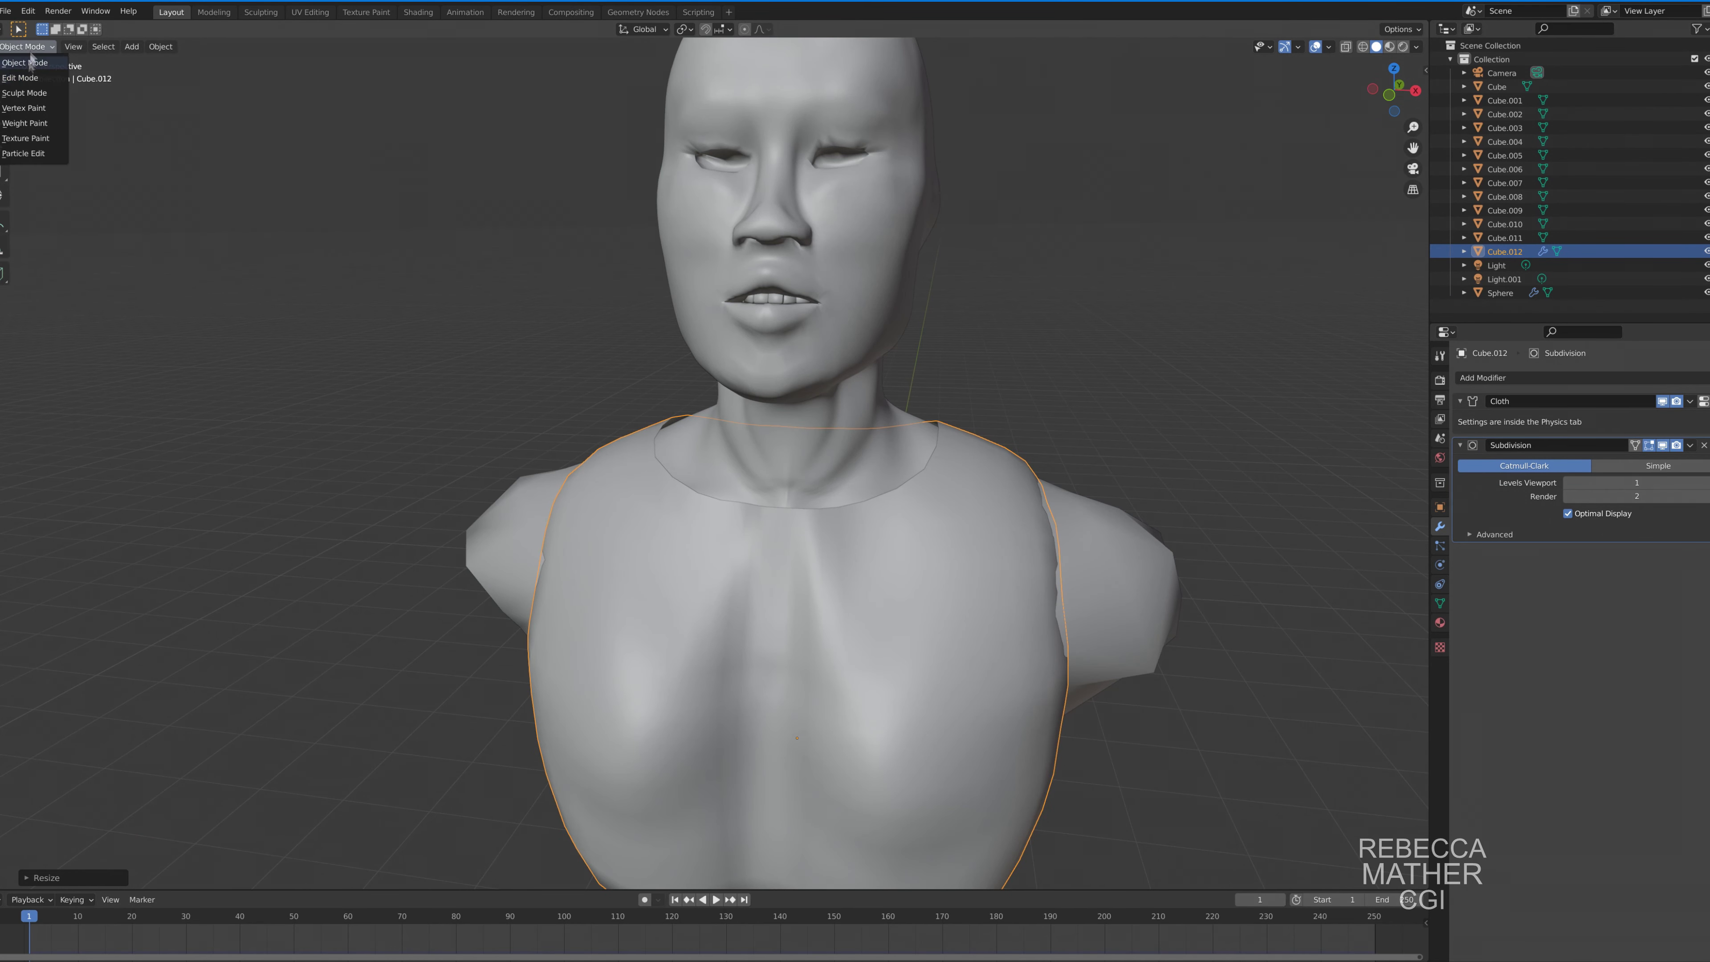
{"action": "left_click", "coordinate": [20, 77]}
Move the vest's sternum edge loop and reset the timeline to frame 0.
{"action": "key", "text": "g"}
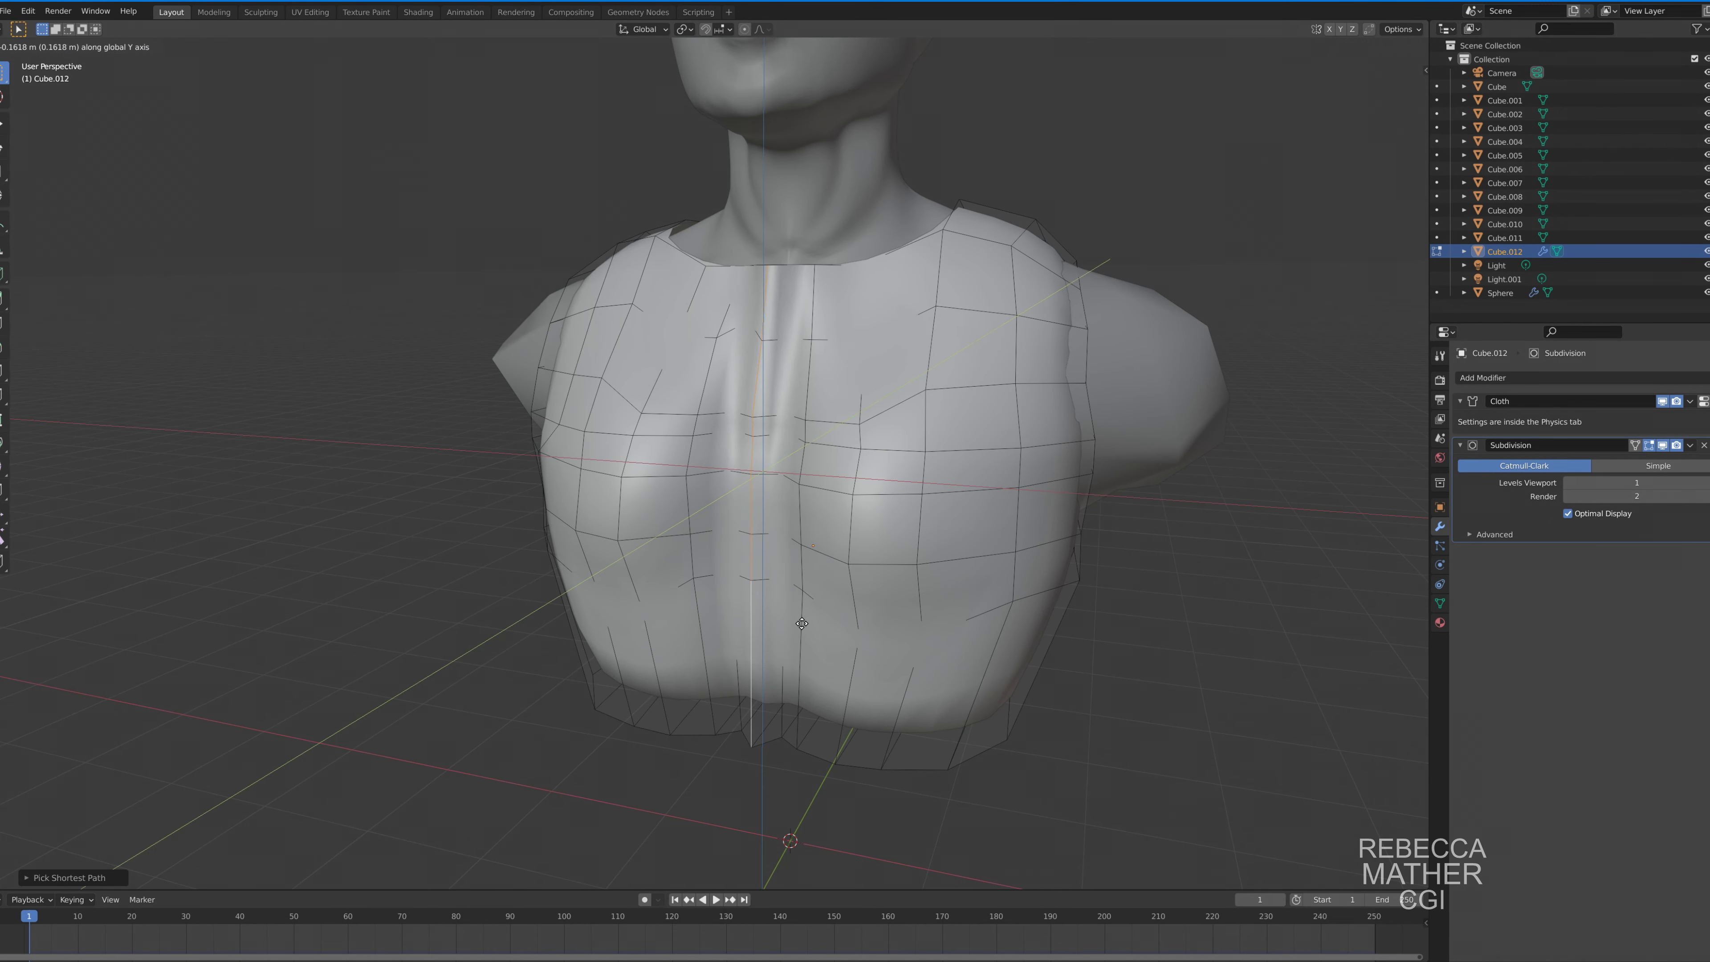
{"action": "left_click", "coordinate": [811, 636]}
{"action": "left_click_drag", "start_coordinate": [283, 906], "coordinate": [20, 916]}
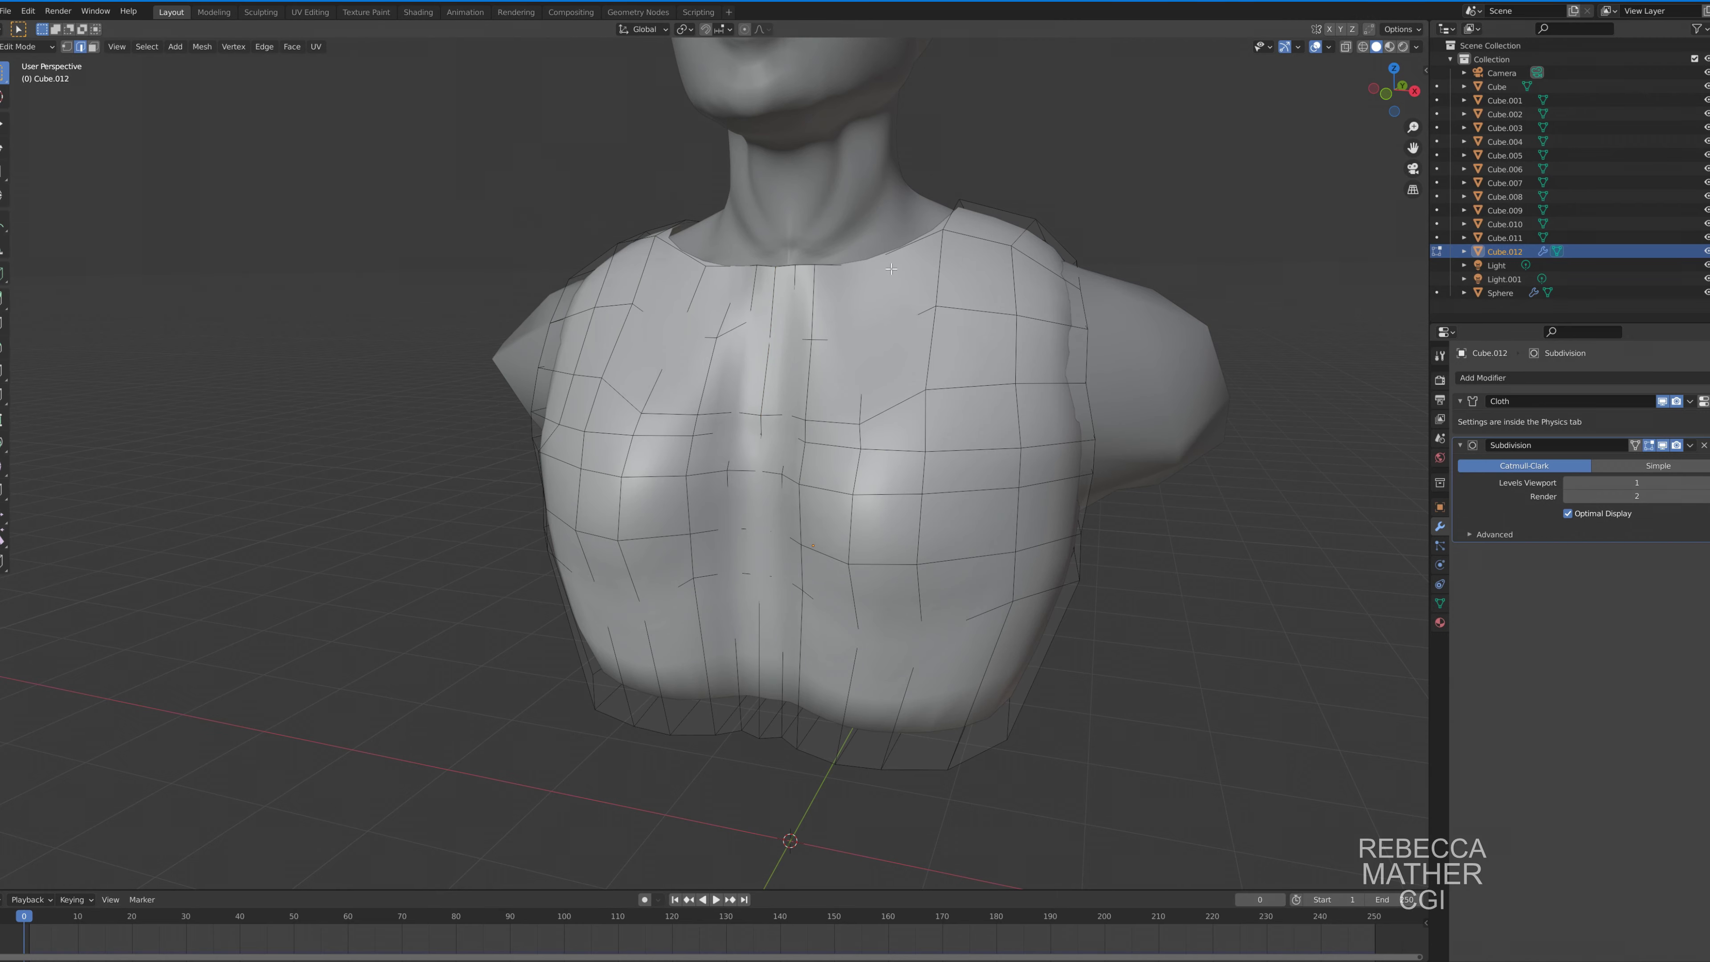
{"action": "middle_click_drag", "start_coordinate": [891, 269], "coordinate": [869, 273]}
{"action": "middle_click_drag", "start_coordinate": [950, 206], "coordinate": [549, 383]}
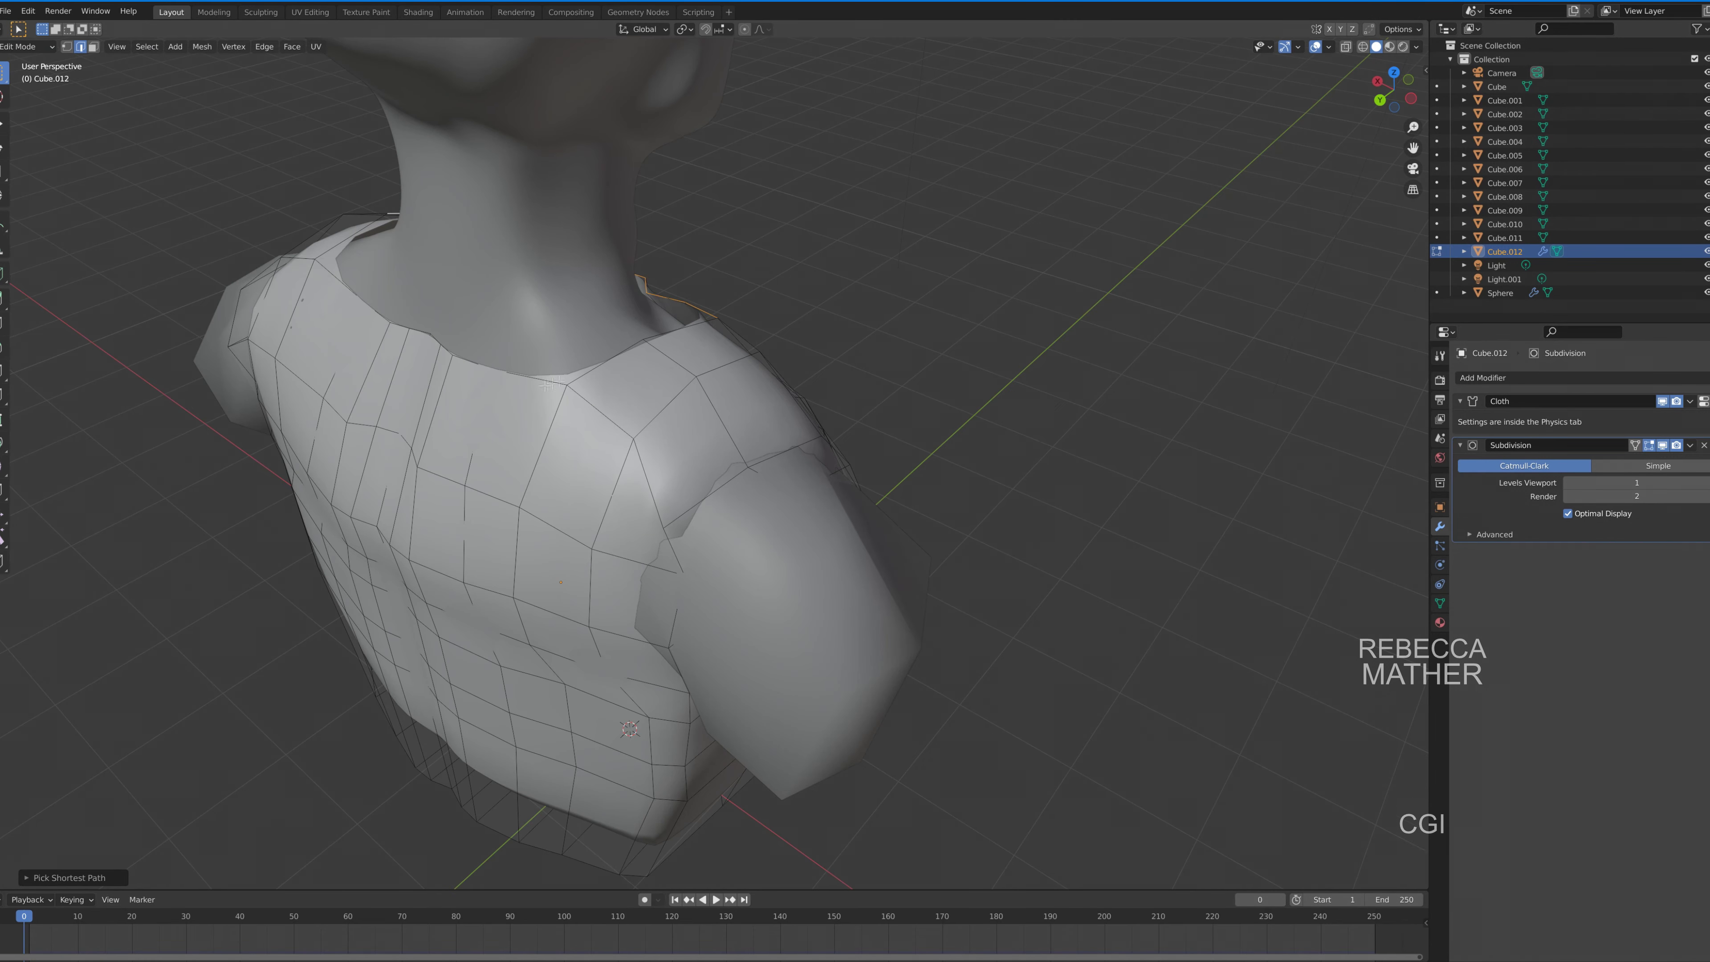
{"action": "middle_click_drag", "start_coordinate": [842, 388], "coordinate": [775, 457]}
Extrude the neckline edges upward into a collar and start scaling it inward.
{"action": "key", "text": "g"}
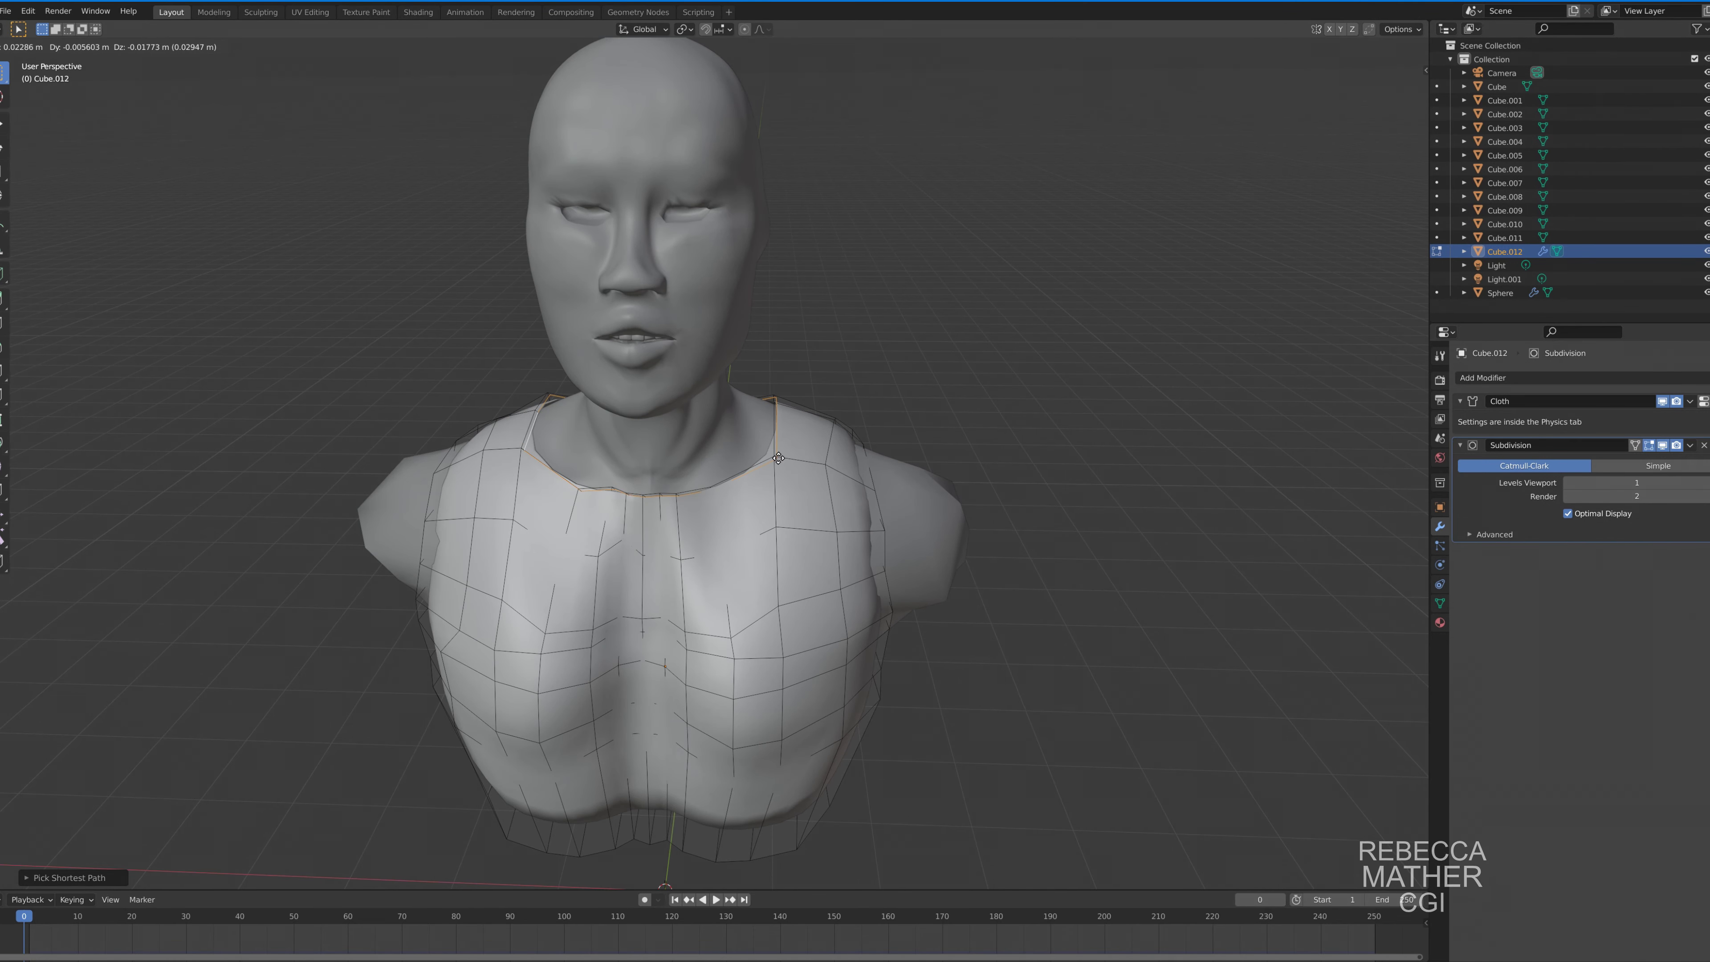
{"action": "left_click", "coordinate": [779, 457]}
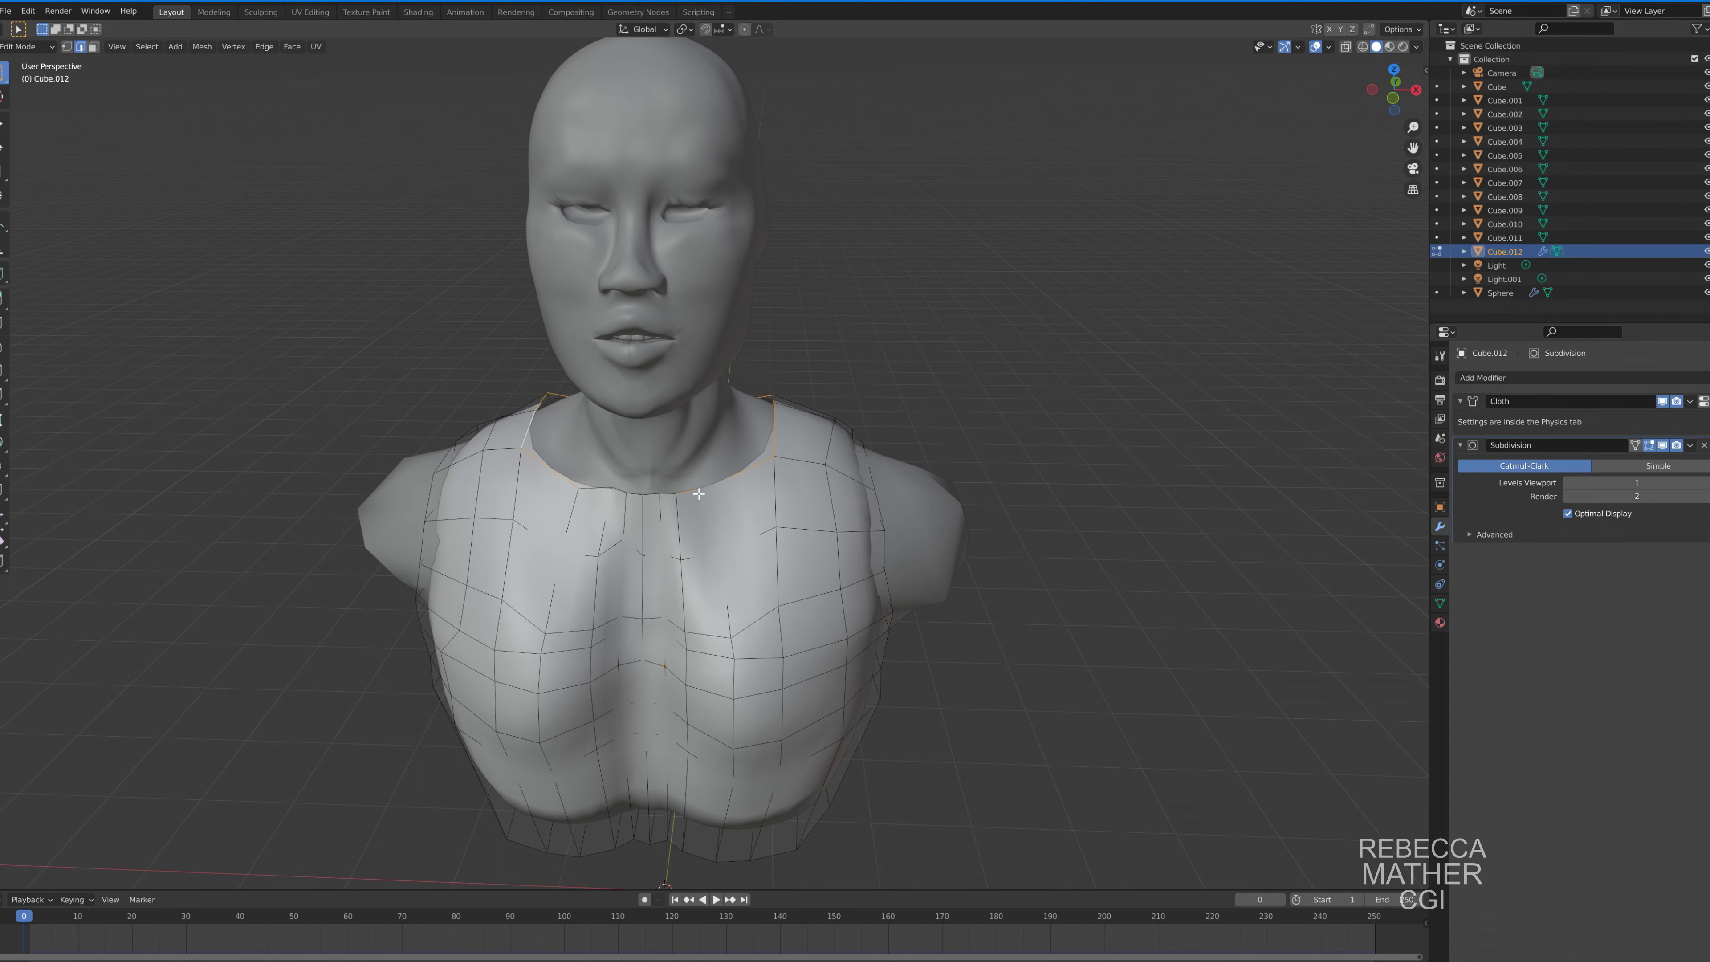
{"action": "left_click", "coordinate": [761, 505]}
{"action": "key", "text": "s"}
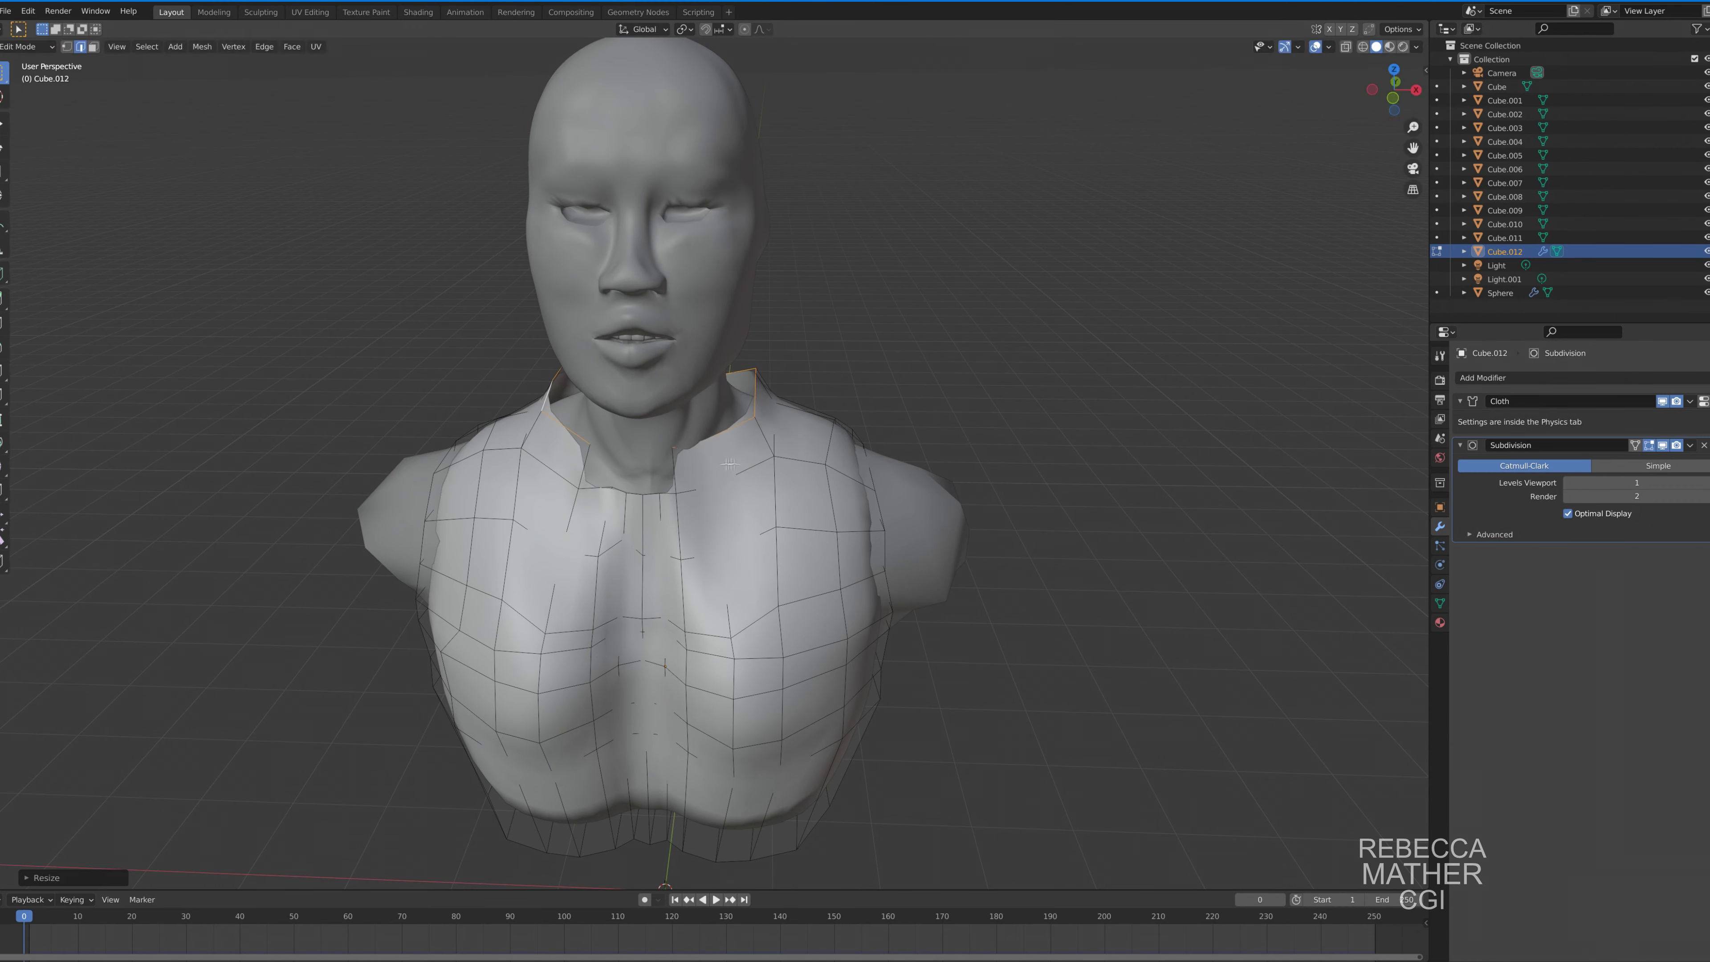
{"action": "middle_click_drag", "start_coordinate": [729, 464], "coordinate": [943, 465]}
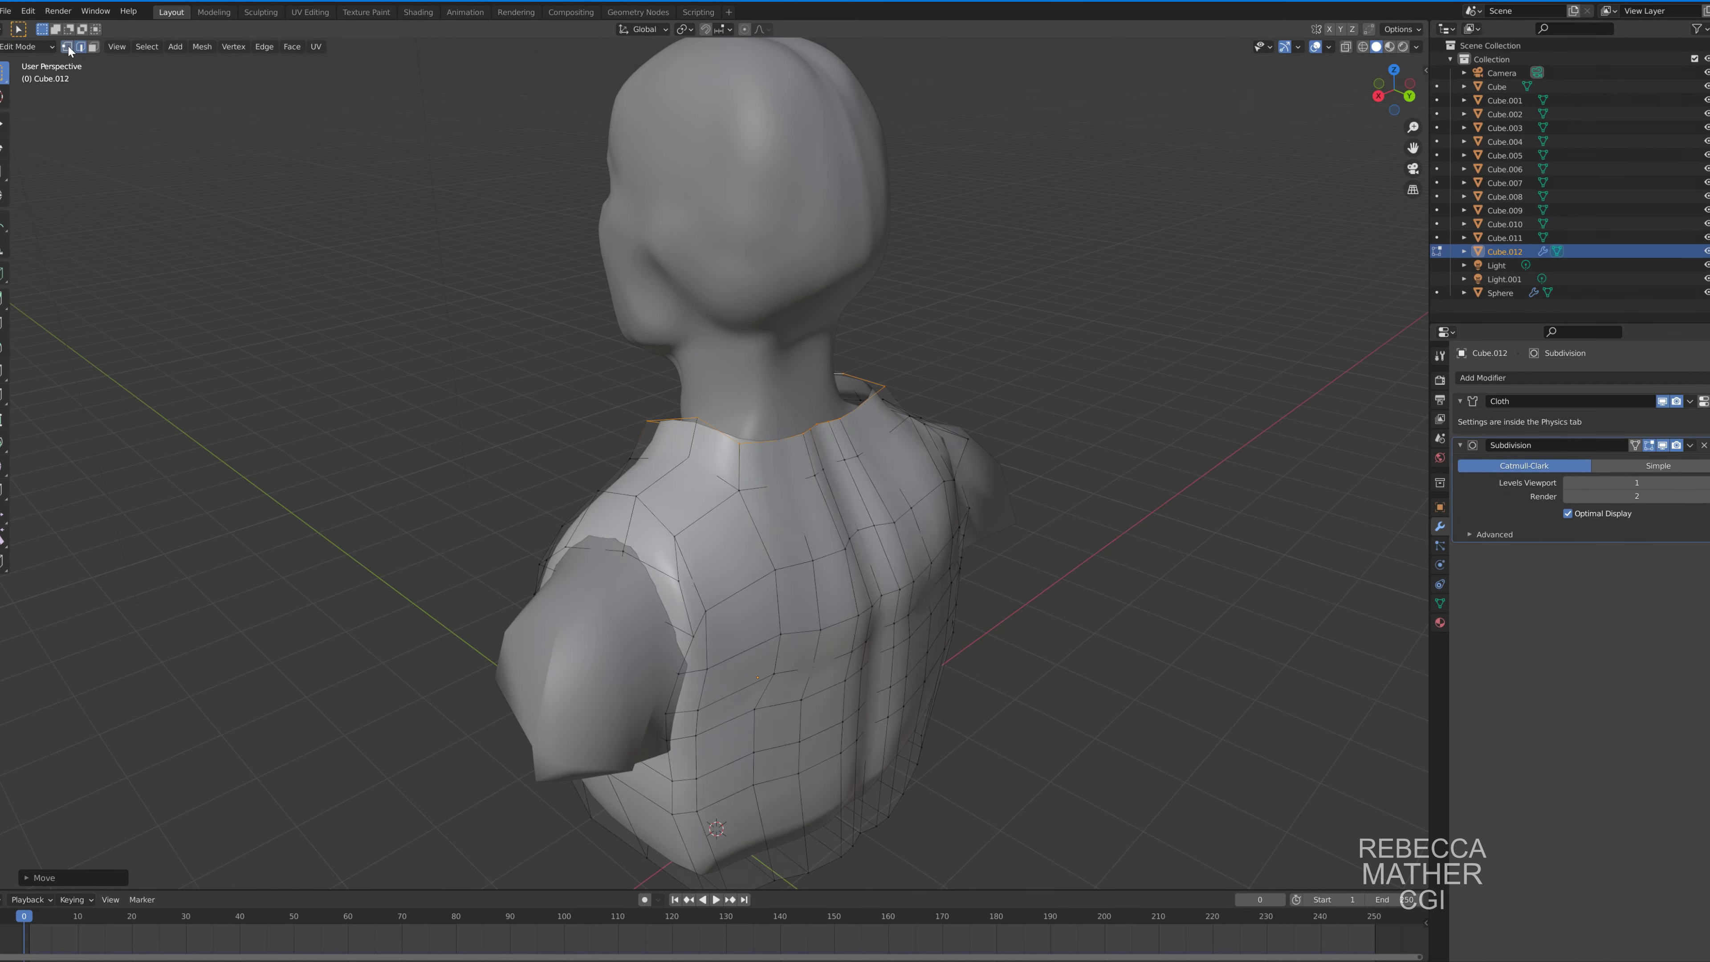
{"action": "middle_click_drag", "start_coordinate": [732, 494], "coordinate": [179, 104]}
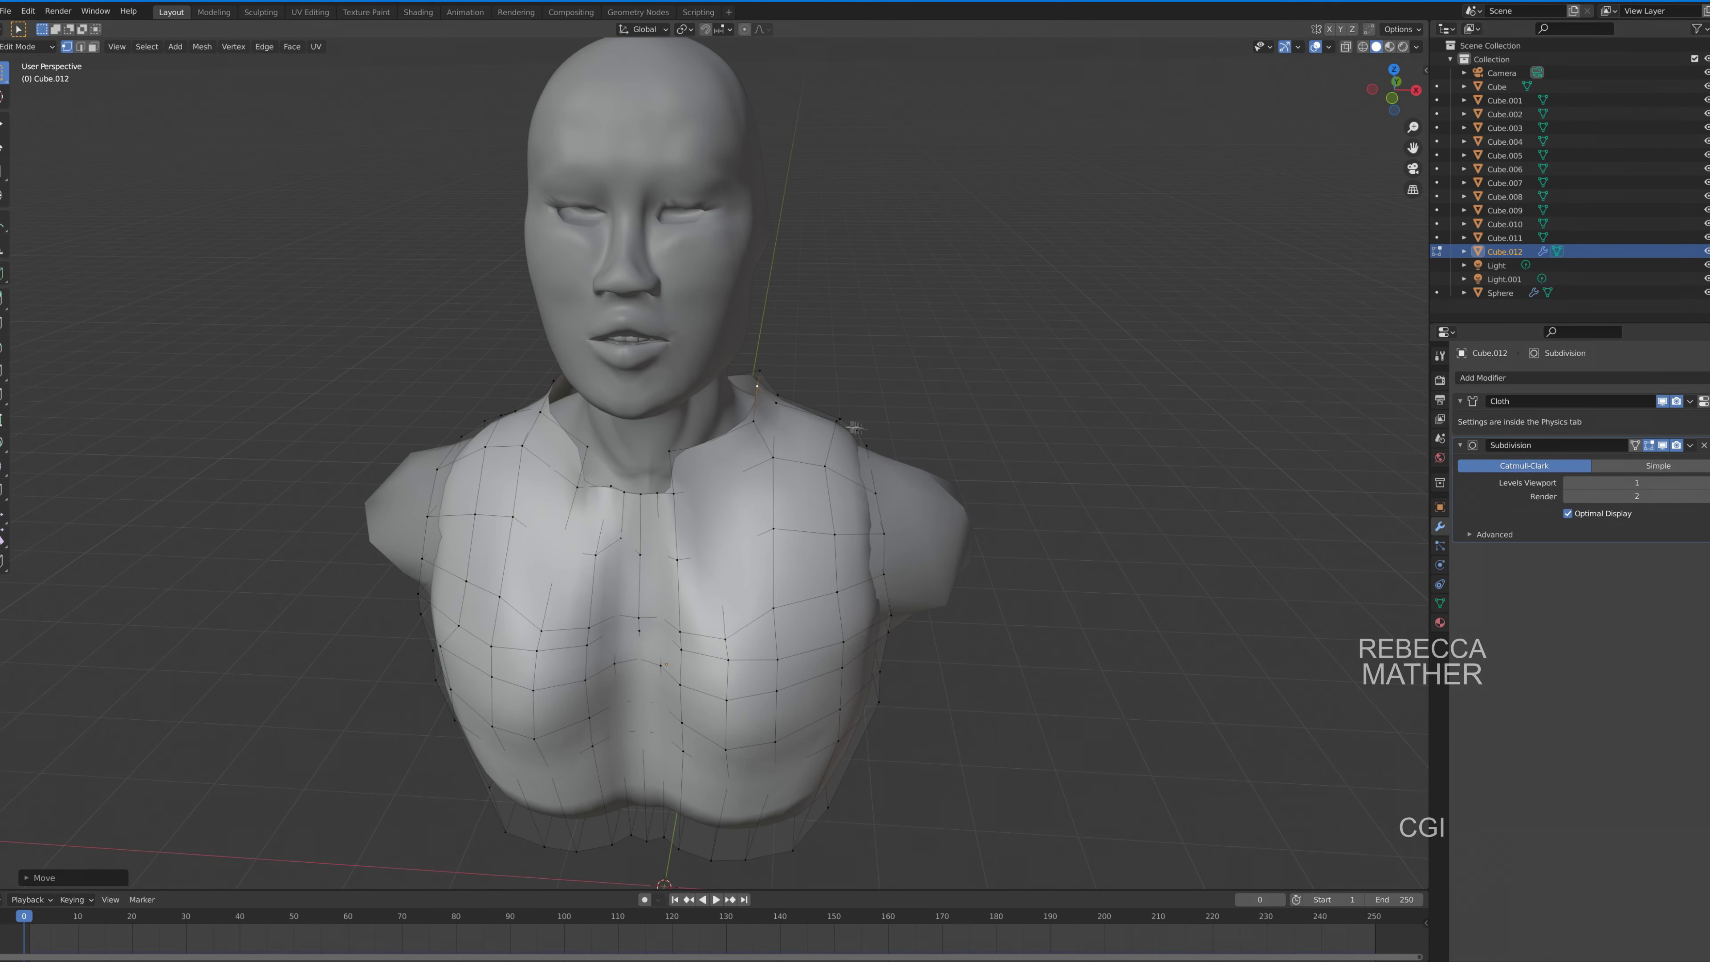
{"action": "left_click", "coordinate": [604, 469], "text": "ctrl"}
{"action": "middle_click_drag", "start_coordinate": [604, 470], "coordinate": [781, 482]}
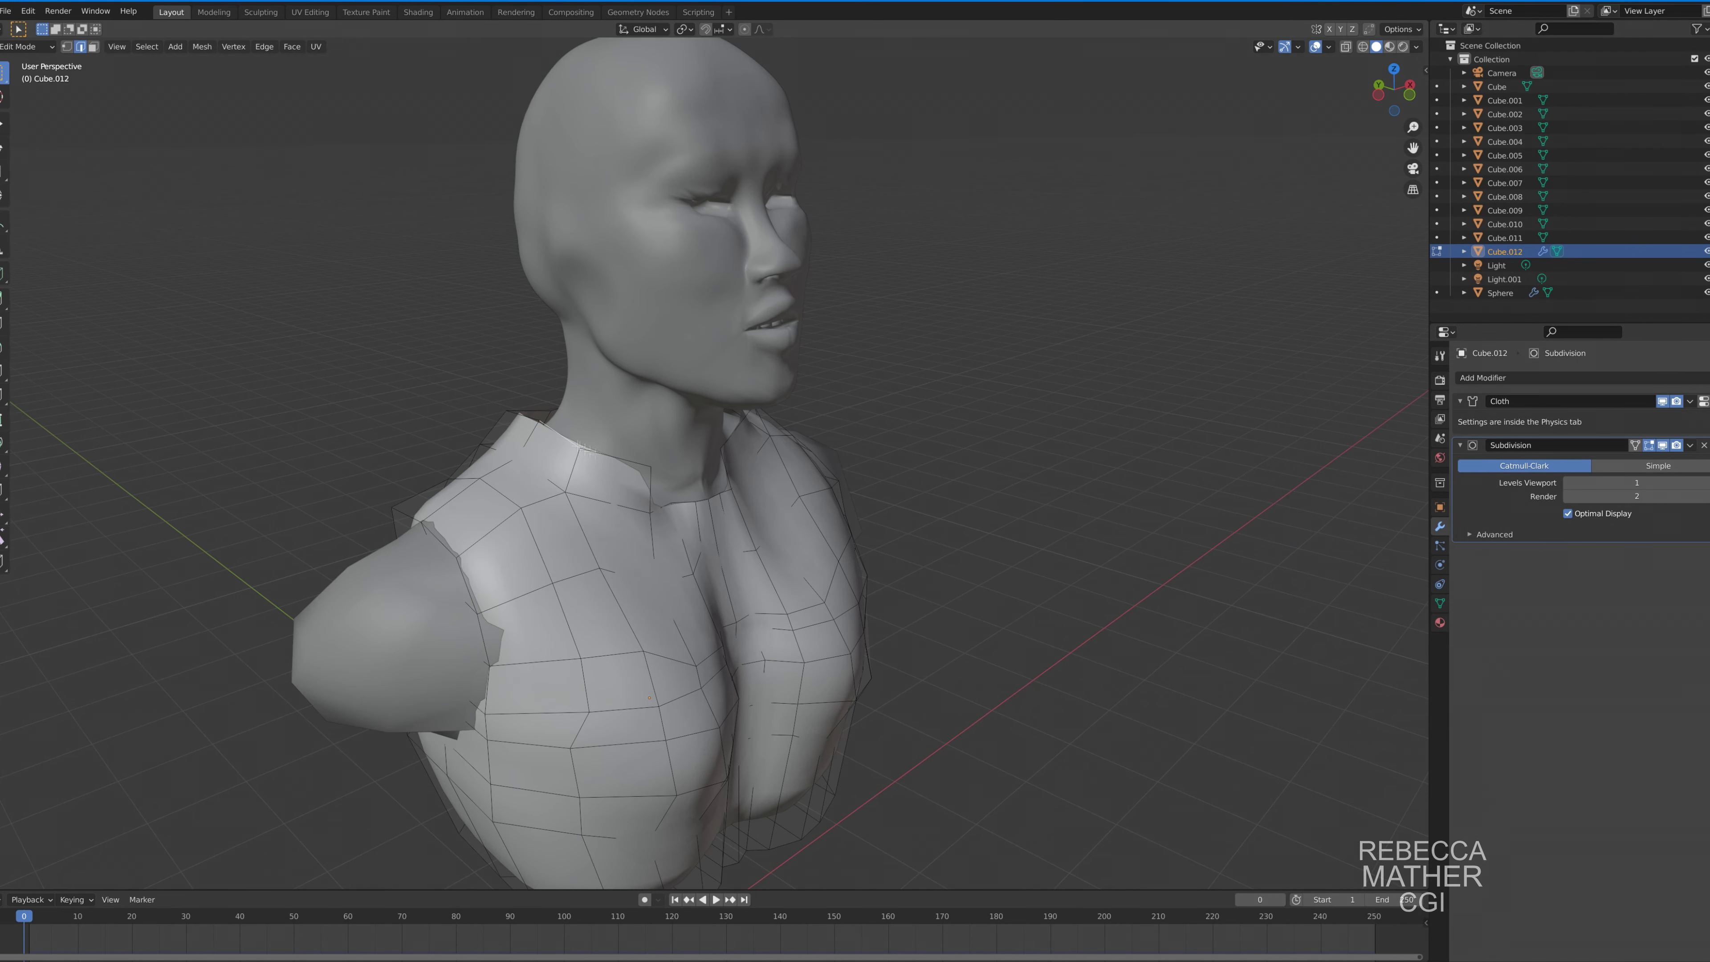
{"action": "middle_click_drag", "start_coordinate": [583, 448], "coordinate": [801, 433]}
Scale the collar edges along X to widen the vest.
{"action": "key", "text": "s"}
{"action": "key", "text": "x"}
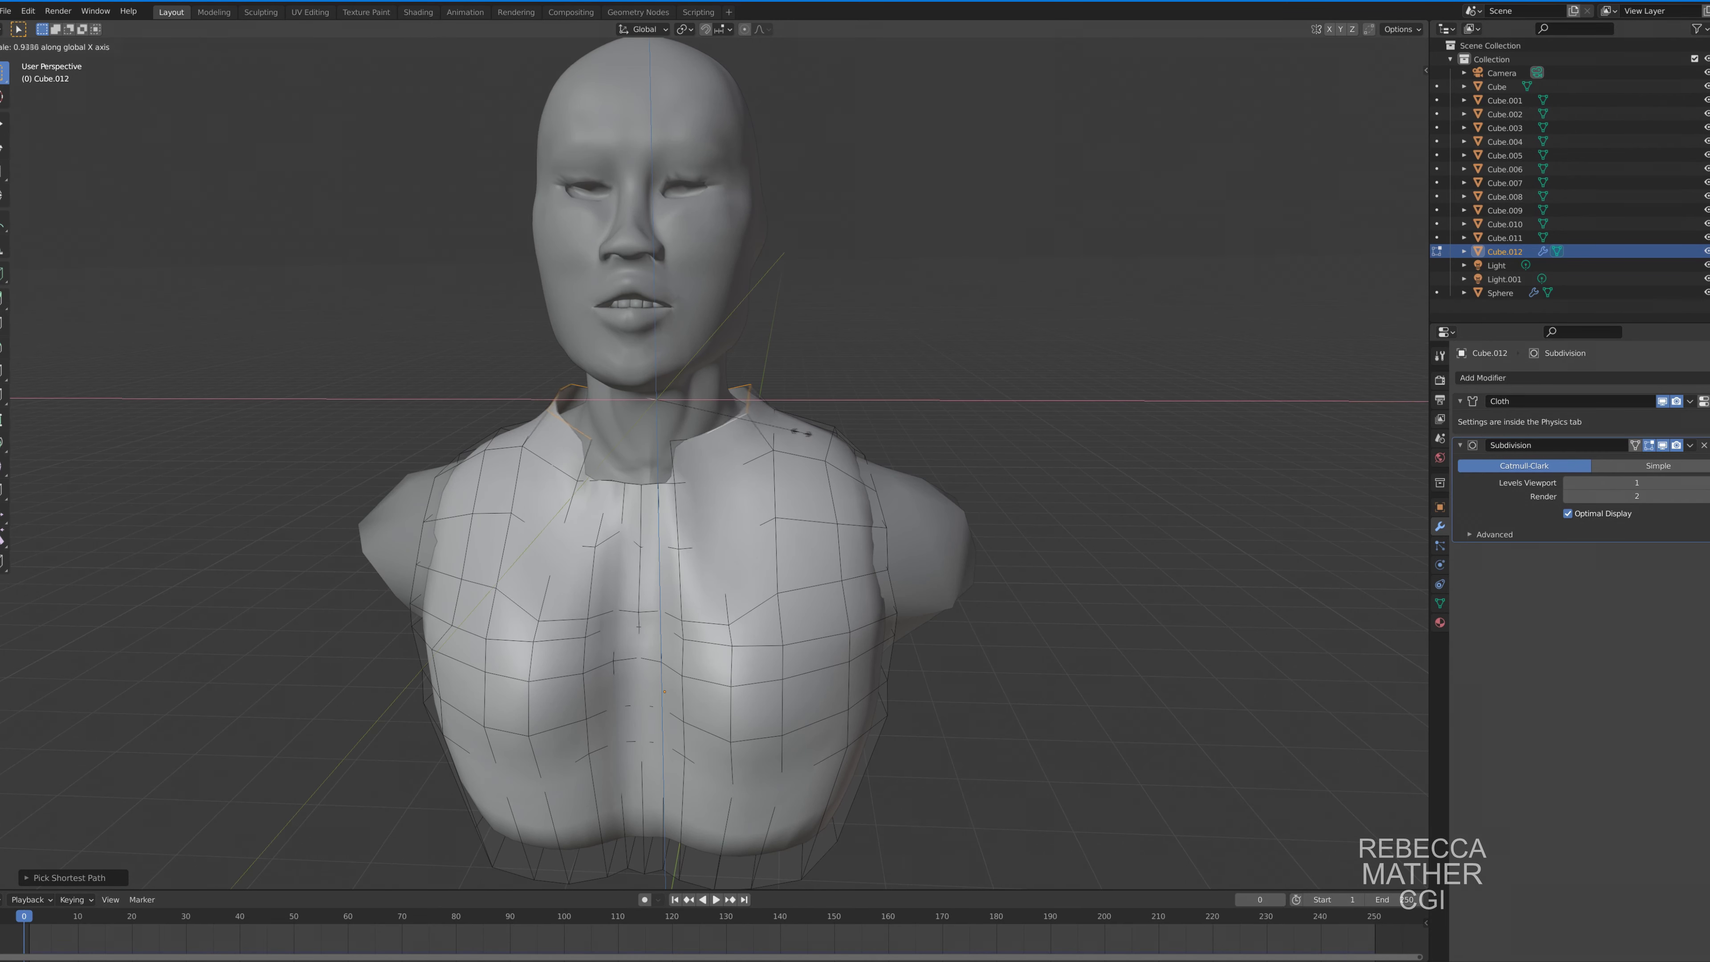
{"action": "left_click", "coordinate": [764, 440]}
{"action": "key", "text": "s"}
{"action": "key", "text": "x"}
{"action": "key", "text": "Escape"}
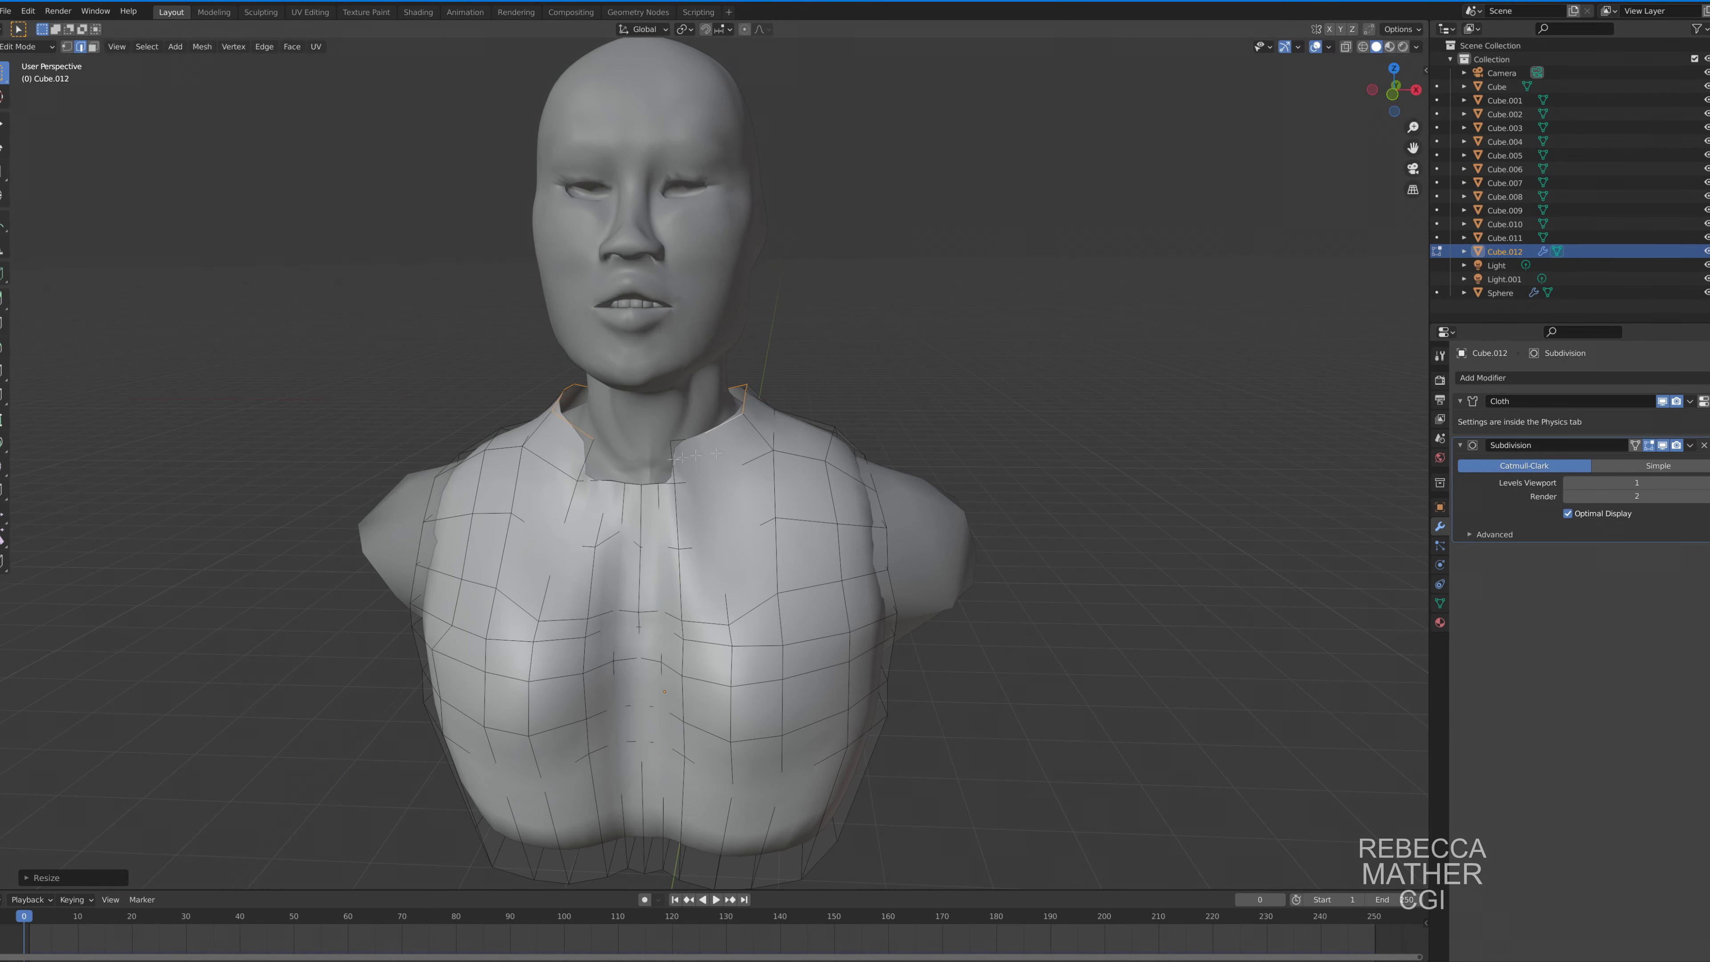
{"action": "mouse_move", "coordinate": [765, 440]}
{"action": "middle_mouse_down"}
{"action": "mouse_move", "coordinate": [717, 432]}
{"action": "mouse_move", "coordinate": [747, 429]}
{"action": "mouse_move", "coordinate": [931, 653]}
{"action": "middle_mouse_up"}
{"action": "key", "text": "s"}
{"action": "key", "text": "x"}
{"action": "key", "text": "Escape"}
Select the whole vest, nudge it along X, deselect, and return to Object Mode.
{"action": "key", "text": "g"}
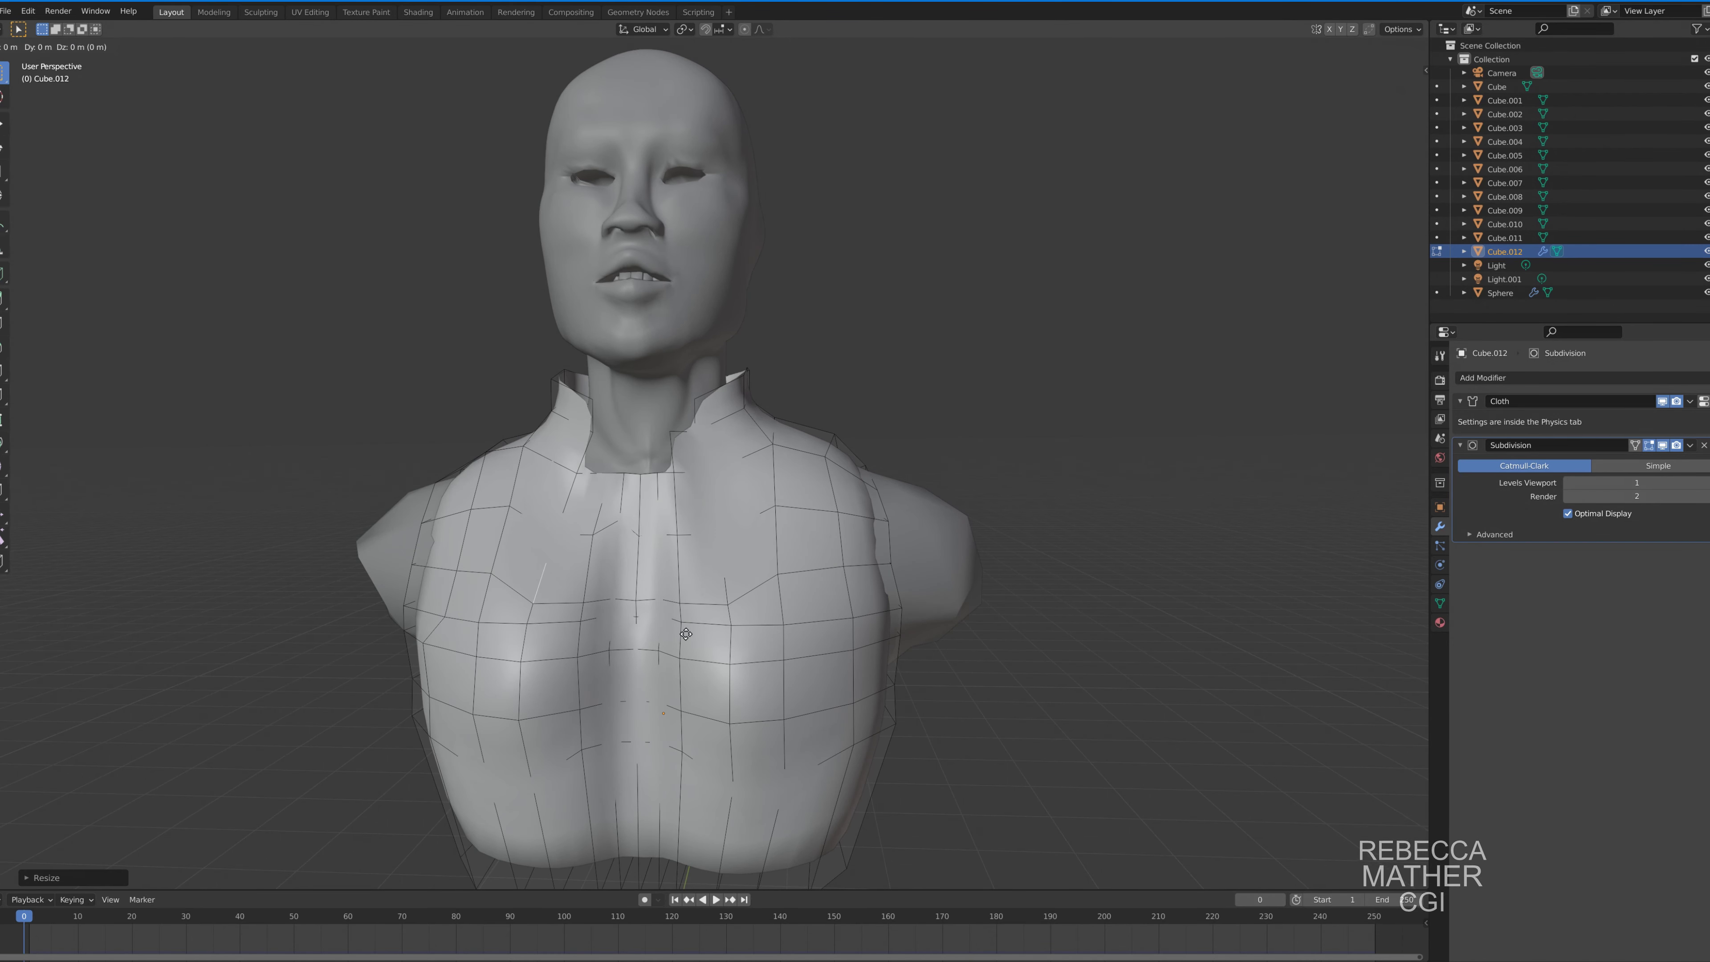
{"action": "key", "text": "a"}
{"action": "key", "text": "g"}
{"action": "key", "text": "x"}
{"action": "key", "text": "Escape"}
{"action": "key", "text": "alt+a"}
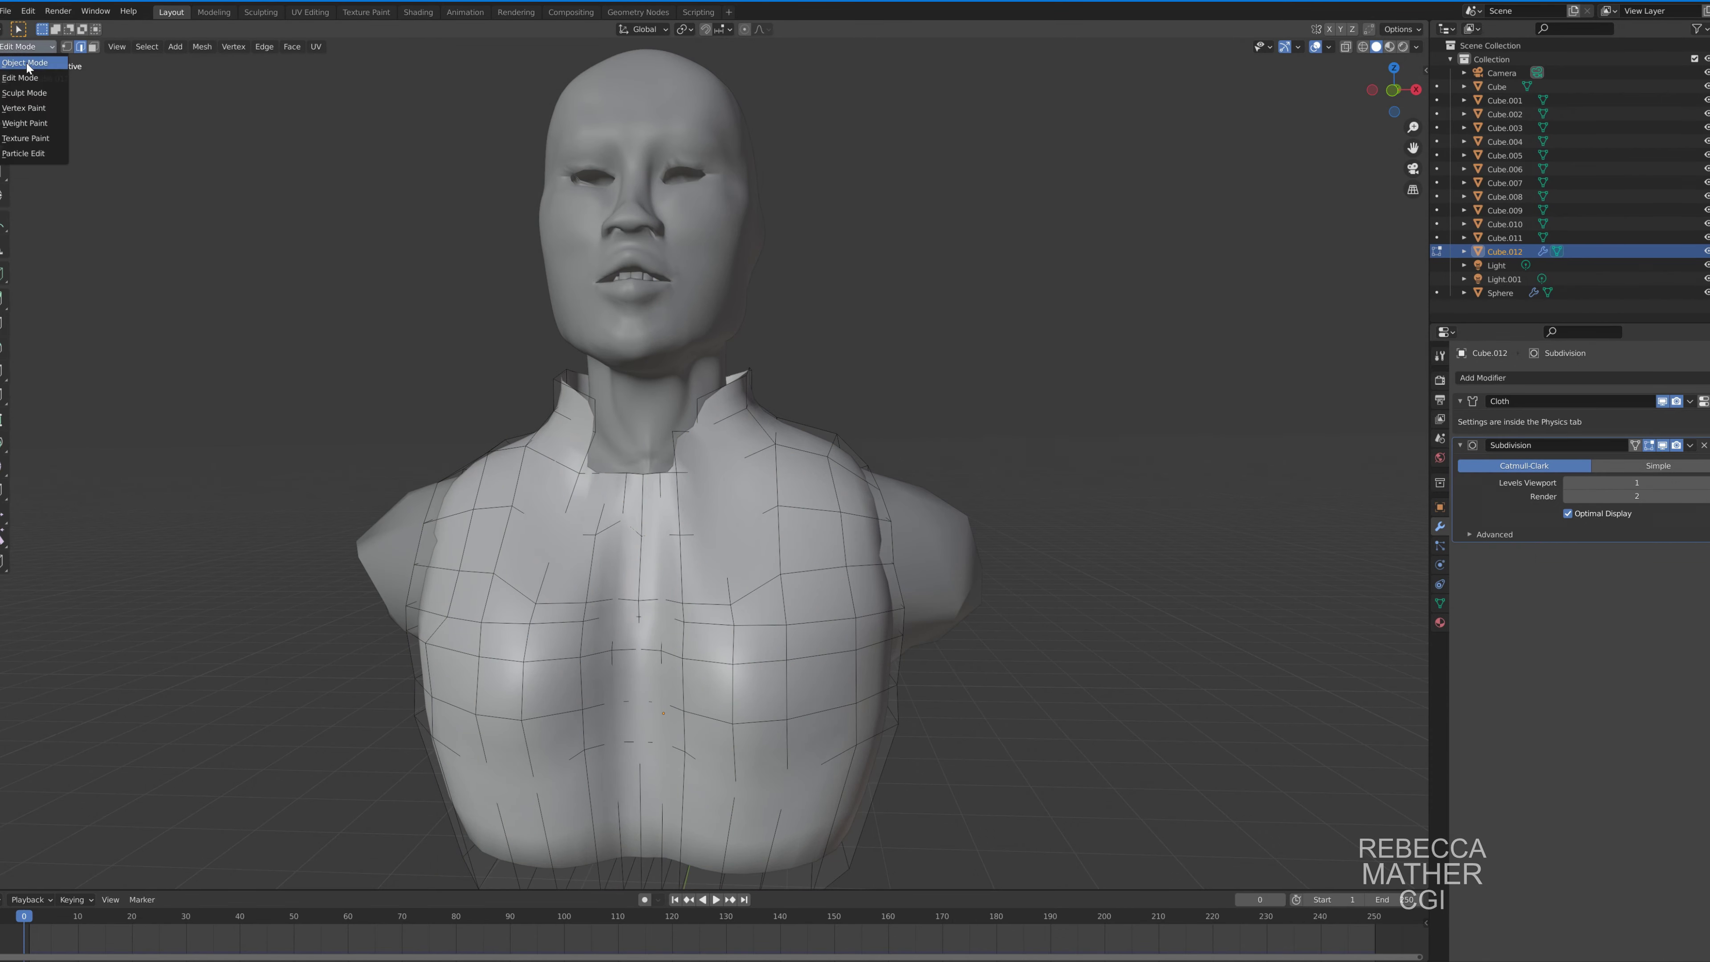
{"action": "left_click", "coordinate": [26, 63]}
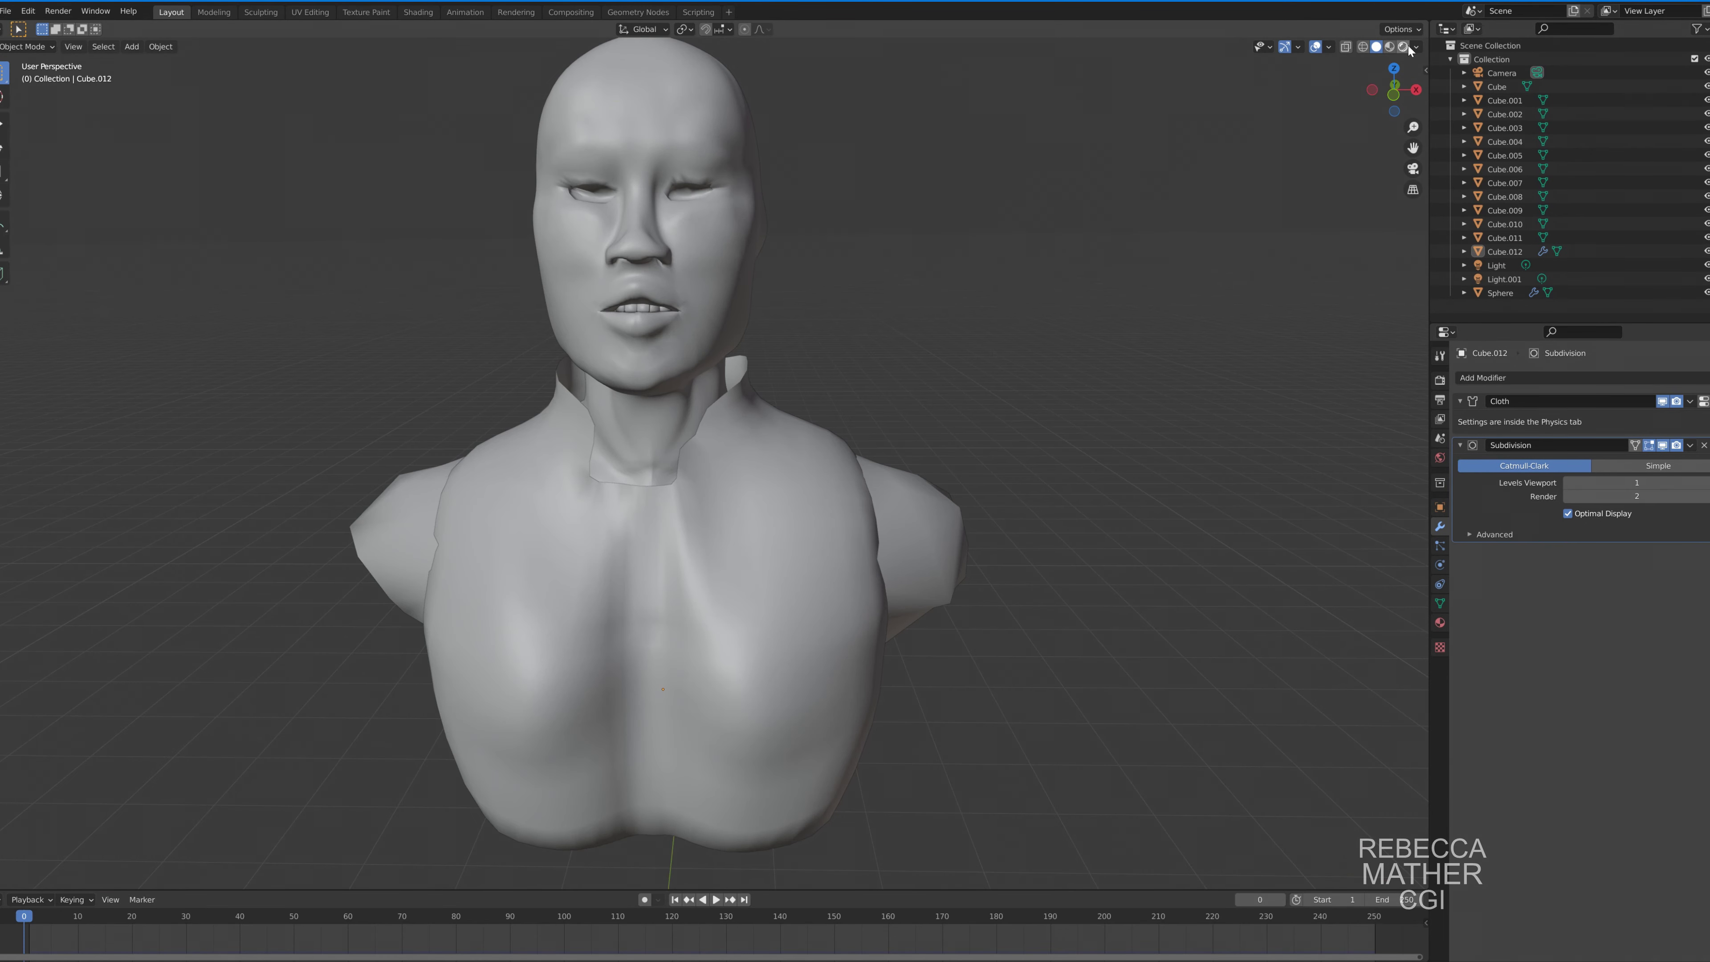
In Rendered shading, edit the vest and select only its neckline edge loop.
{"action": "left_click", "coordinate": [1404, 47]}
{"action": "key", "text": "Tab"}
{"action": "key", "text": "a"}
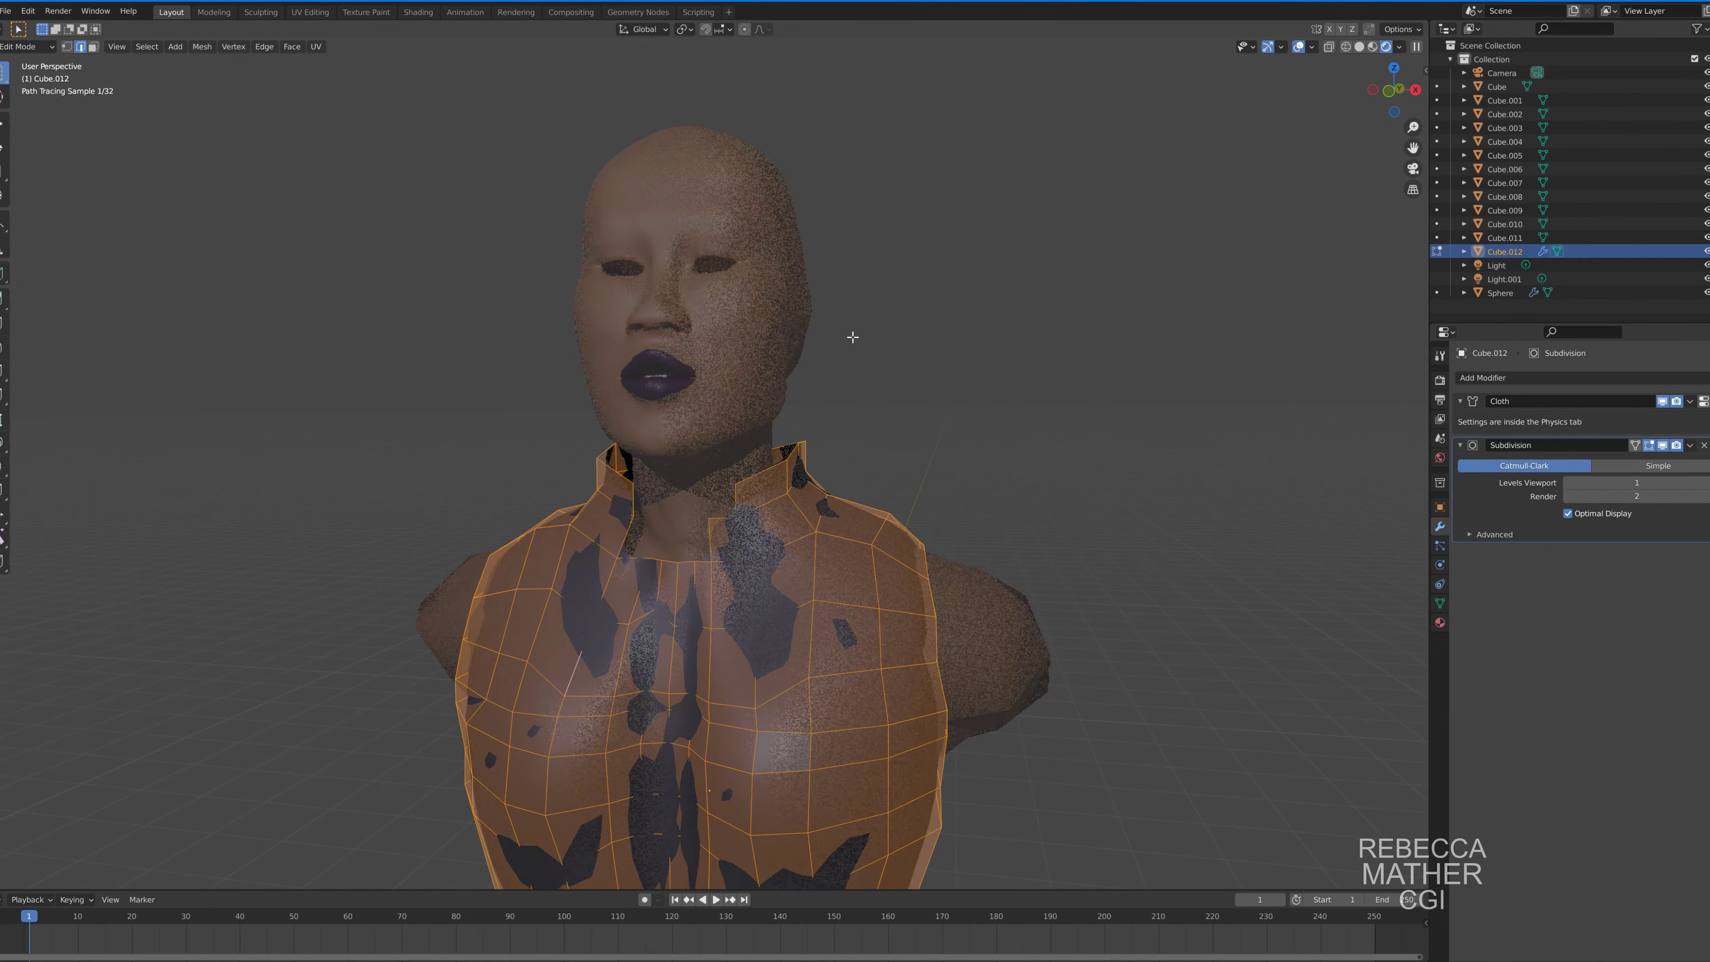
{"action": "key", "text": "alt+a"}
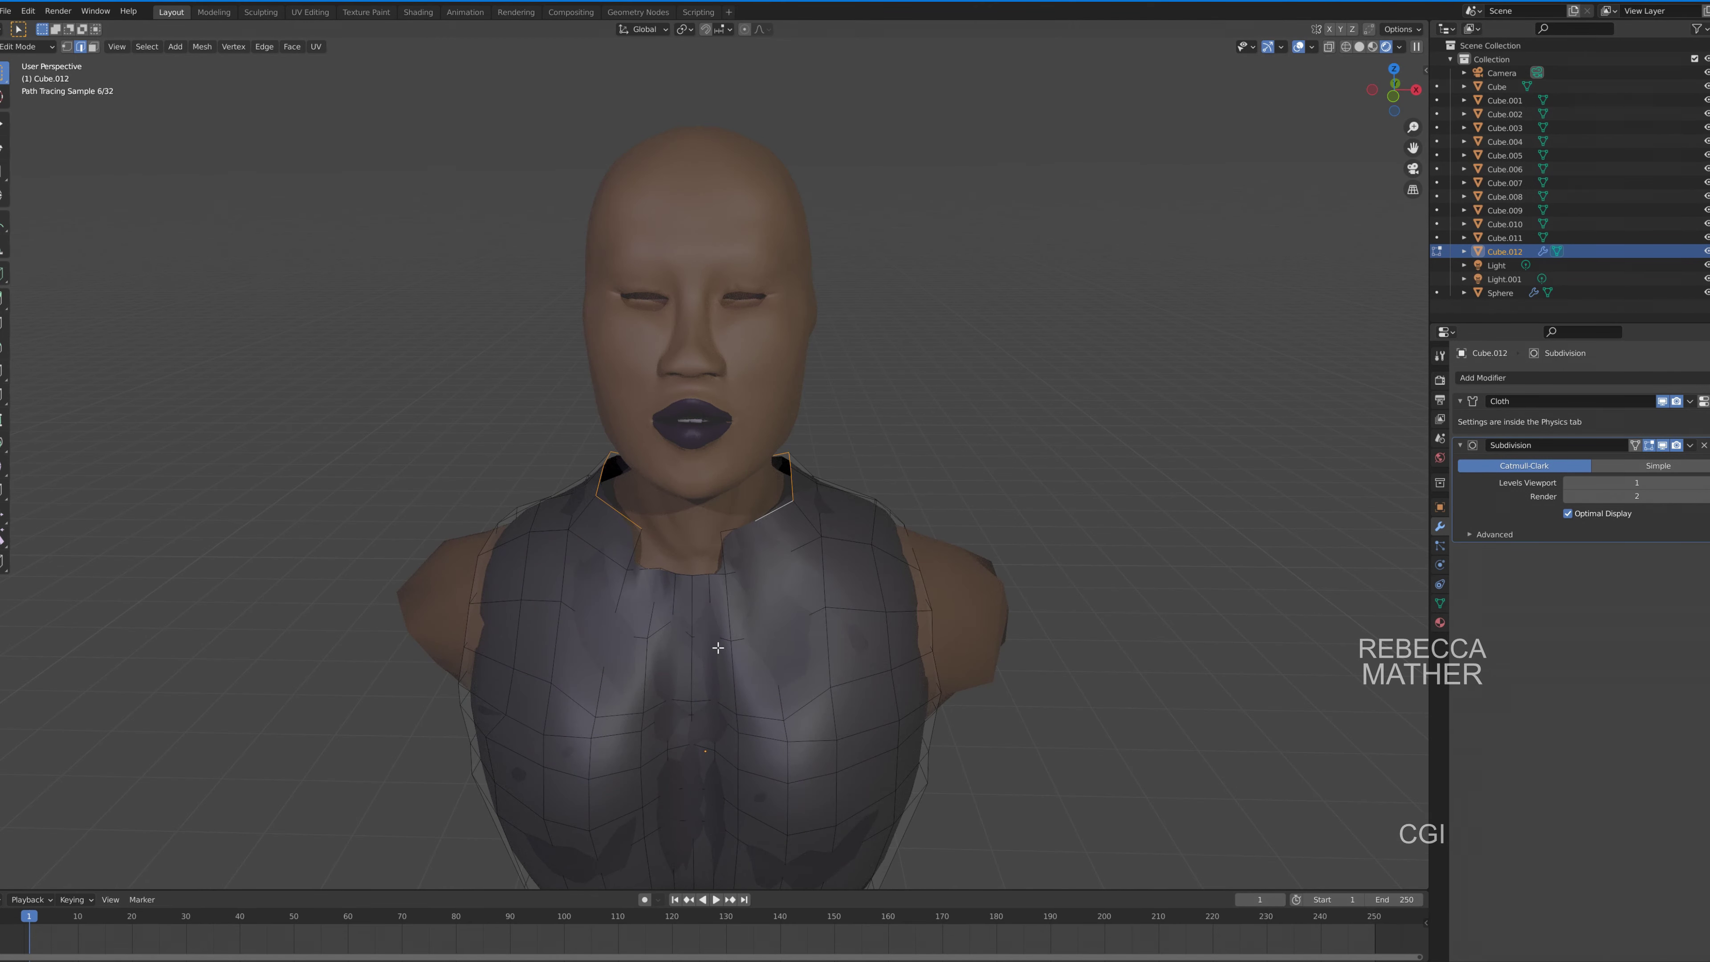
{"action": "left_click", "coordinate": [734, 539]}
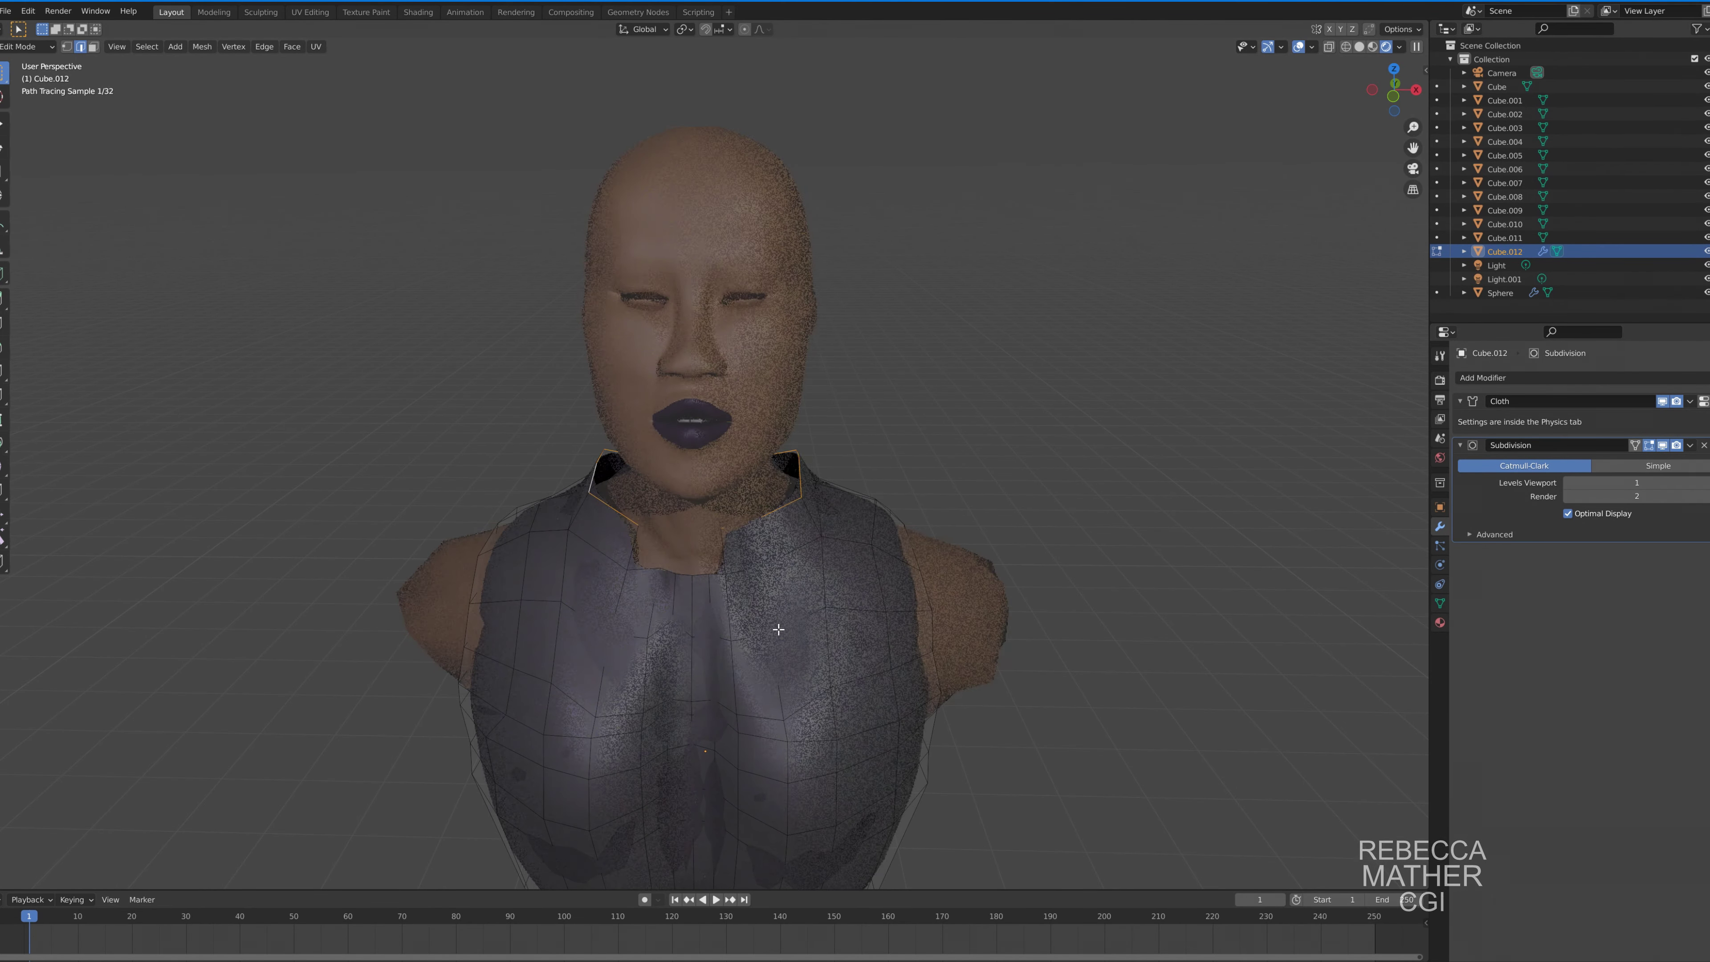
Extrude the neckline upward, scale it inward, and rotate it around Z into a raised collar.
{"action": "key", "text": "e"}
{"action": "left_click", "coordinate": [805, 640]}
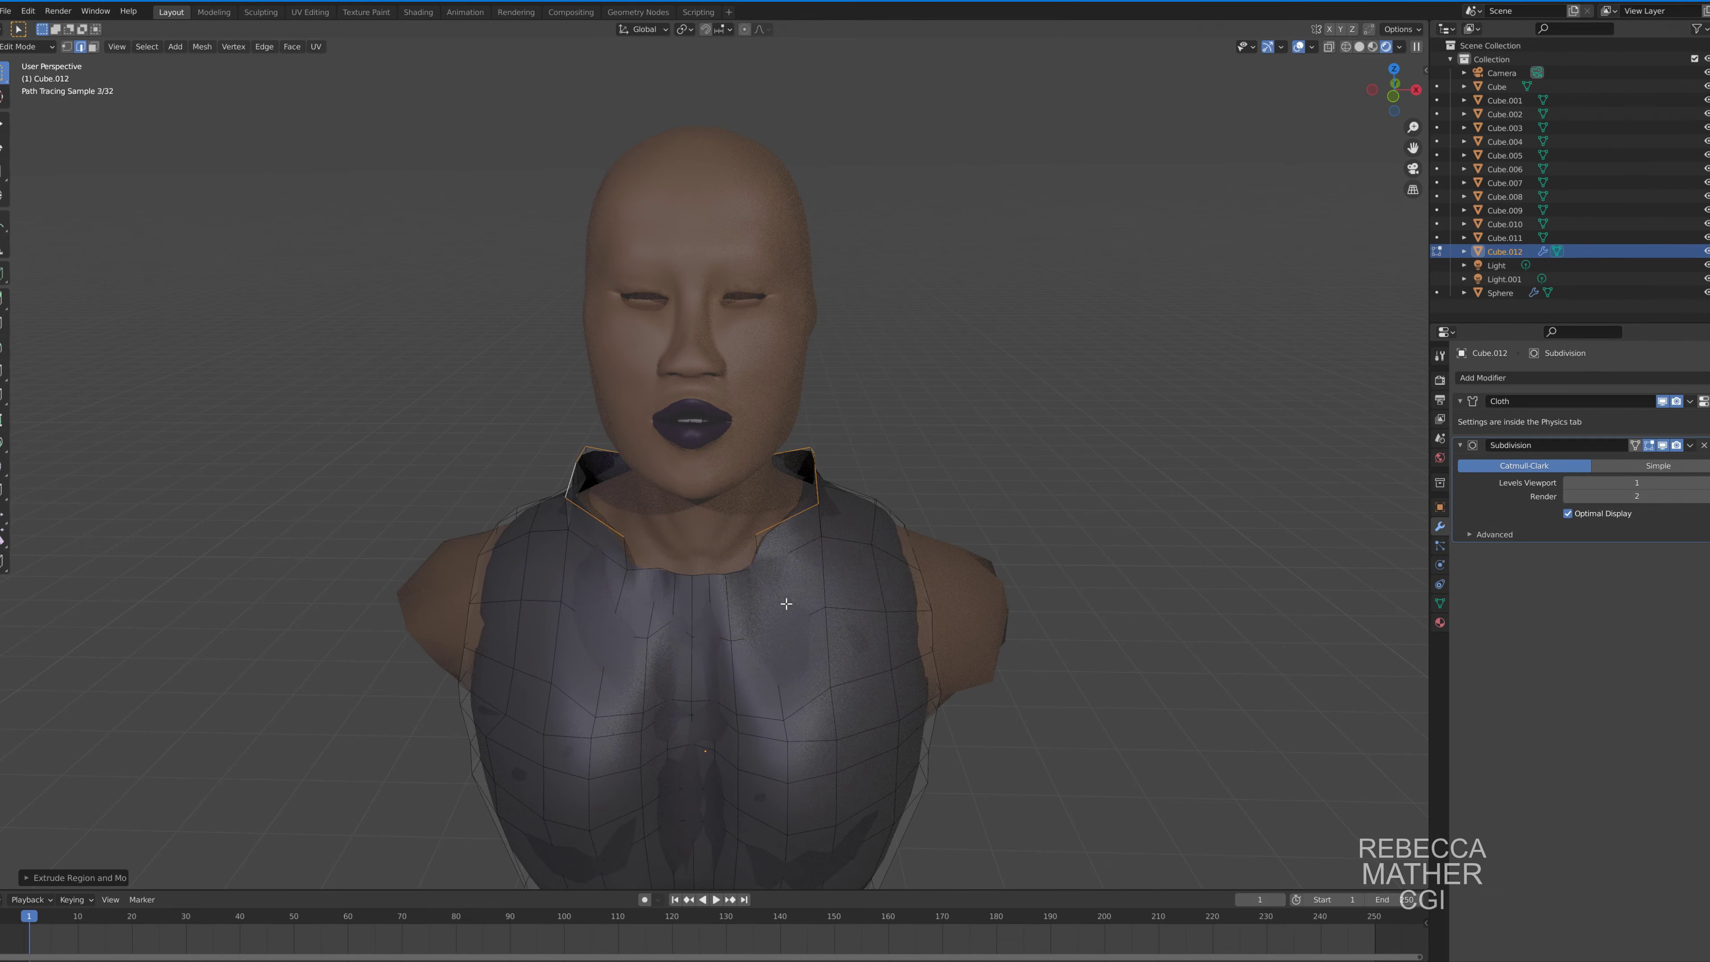
{"action": "key", "text": "s"}
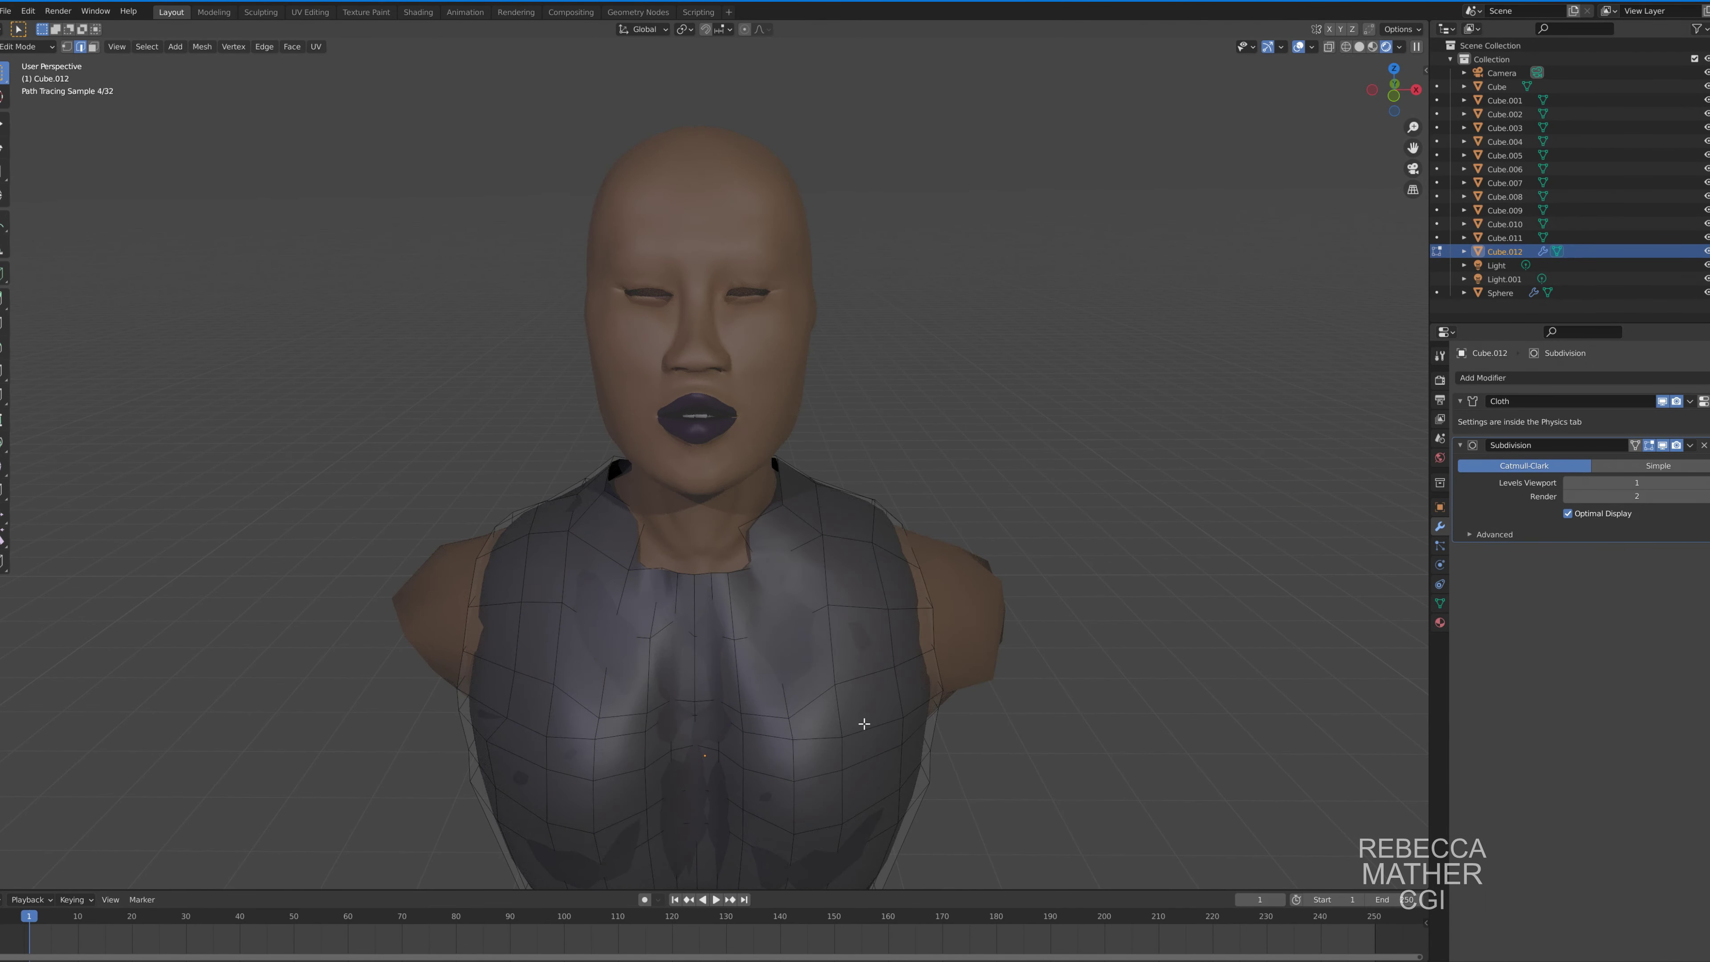
{"action": "mouse_move", "coordinate": [863, 722]}
{"action": "middle_mouse_down"}
{"action": "mouse_move", "coordinate": [632, 646]}
{"action": "mouse_move", "coordinate": [955, 637]}
{"action": "middle_mouse_up"}
{"action": "key", "text": "r"}
{"action": "key", "text": "z"}
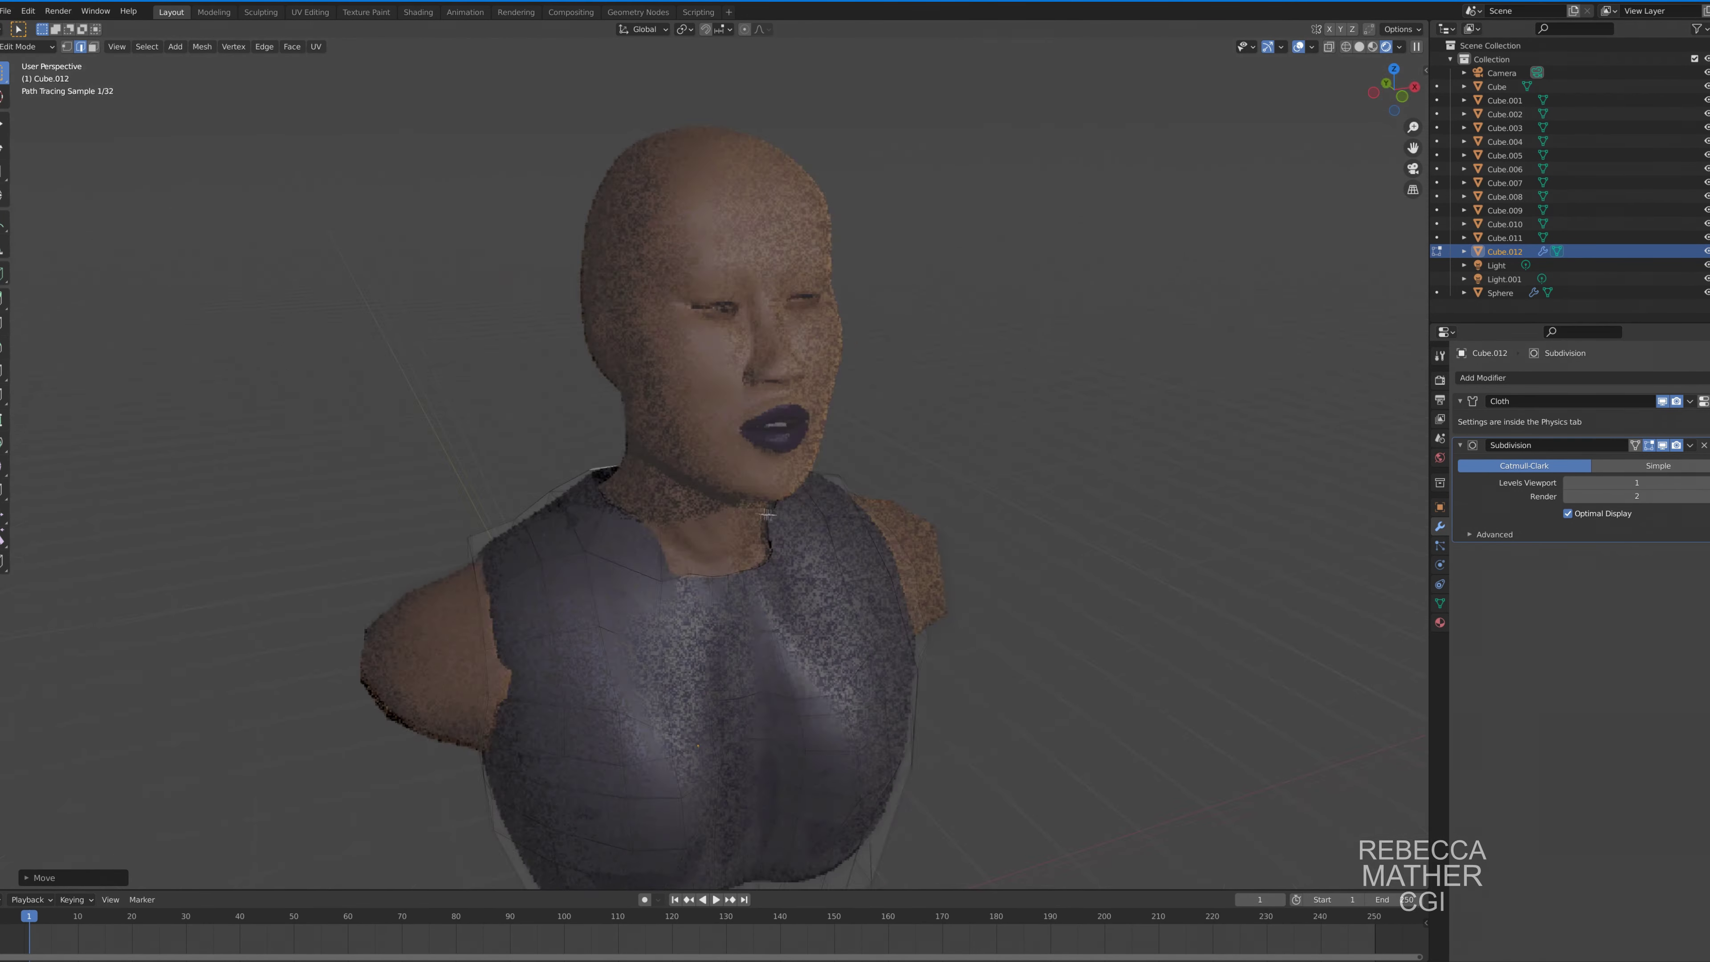
{"action": "left_click", "coordinate": [790, 642]}
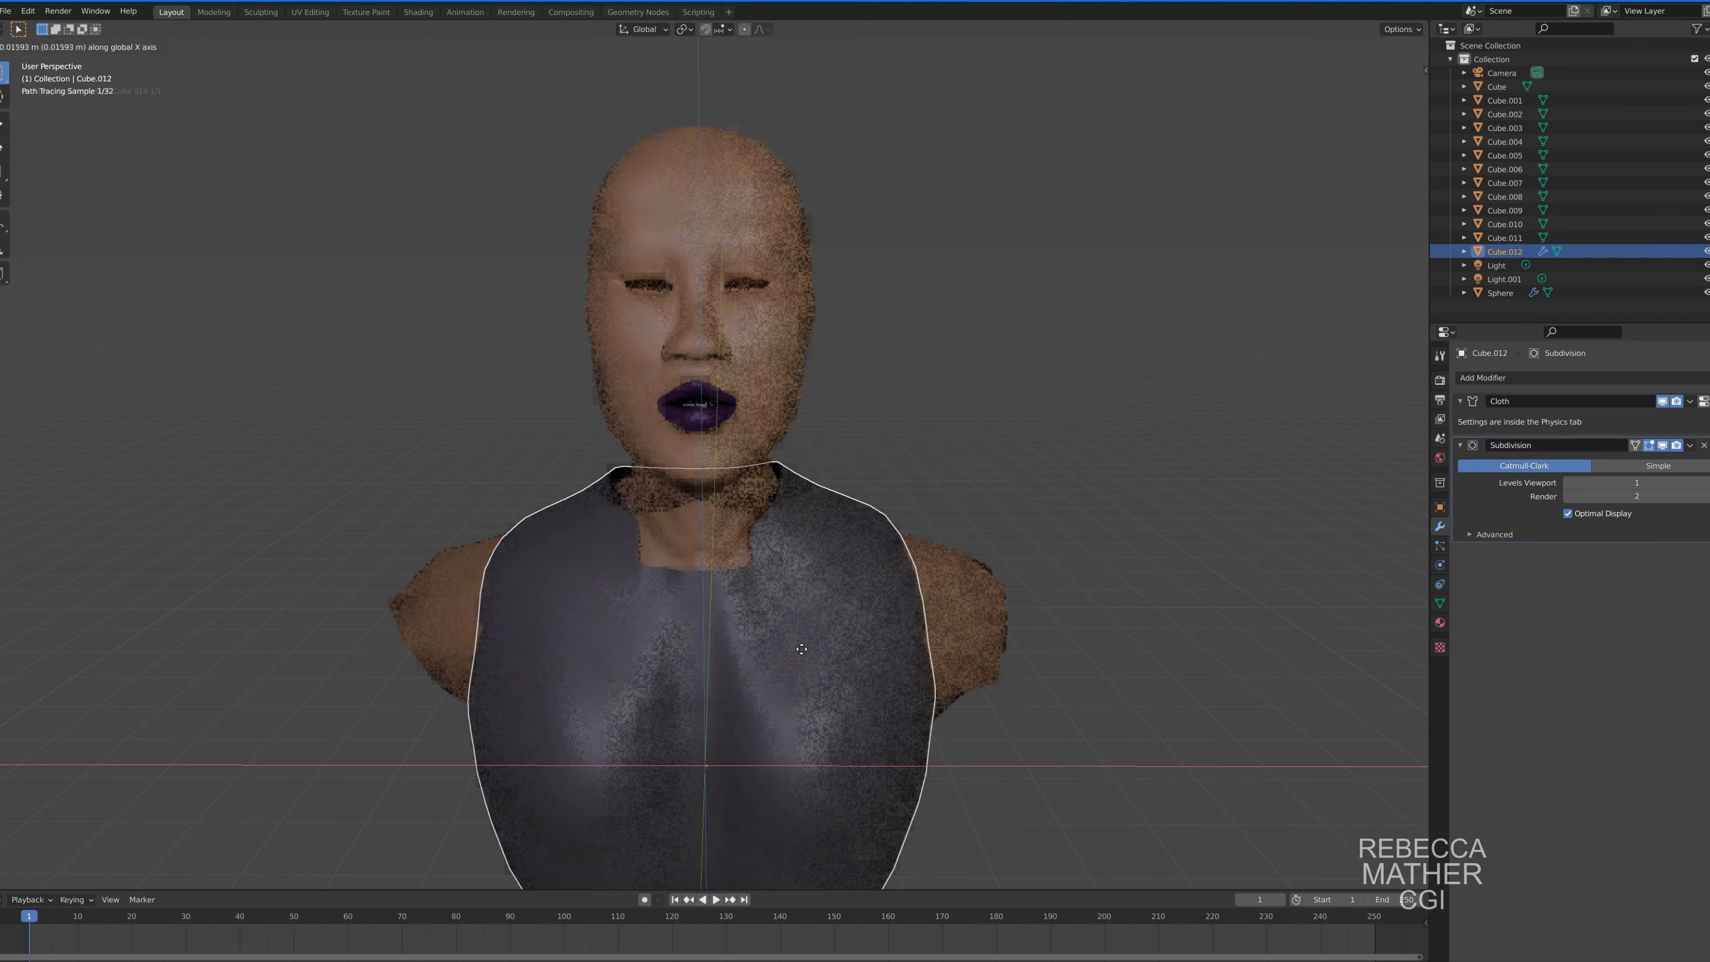
{"action": "left_click", "coordinate": [1037, 629]}
{"action": "middle_click_drag", "start_coordinate": [1037, 630], "coordinate": [1042, 531]}
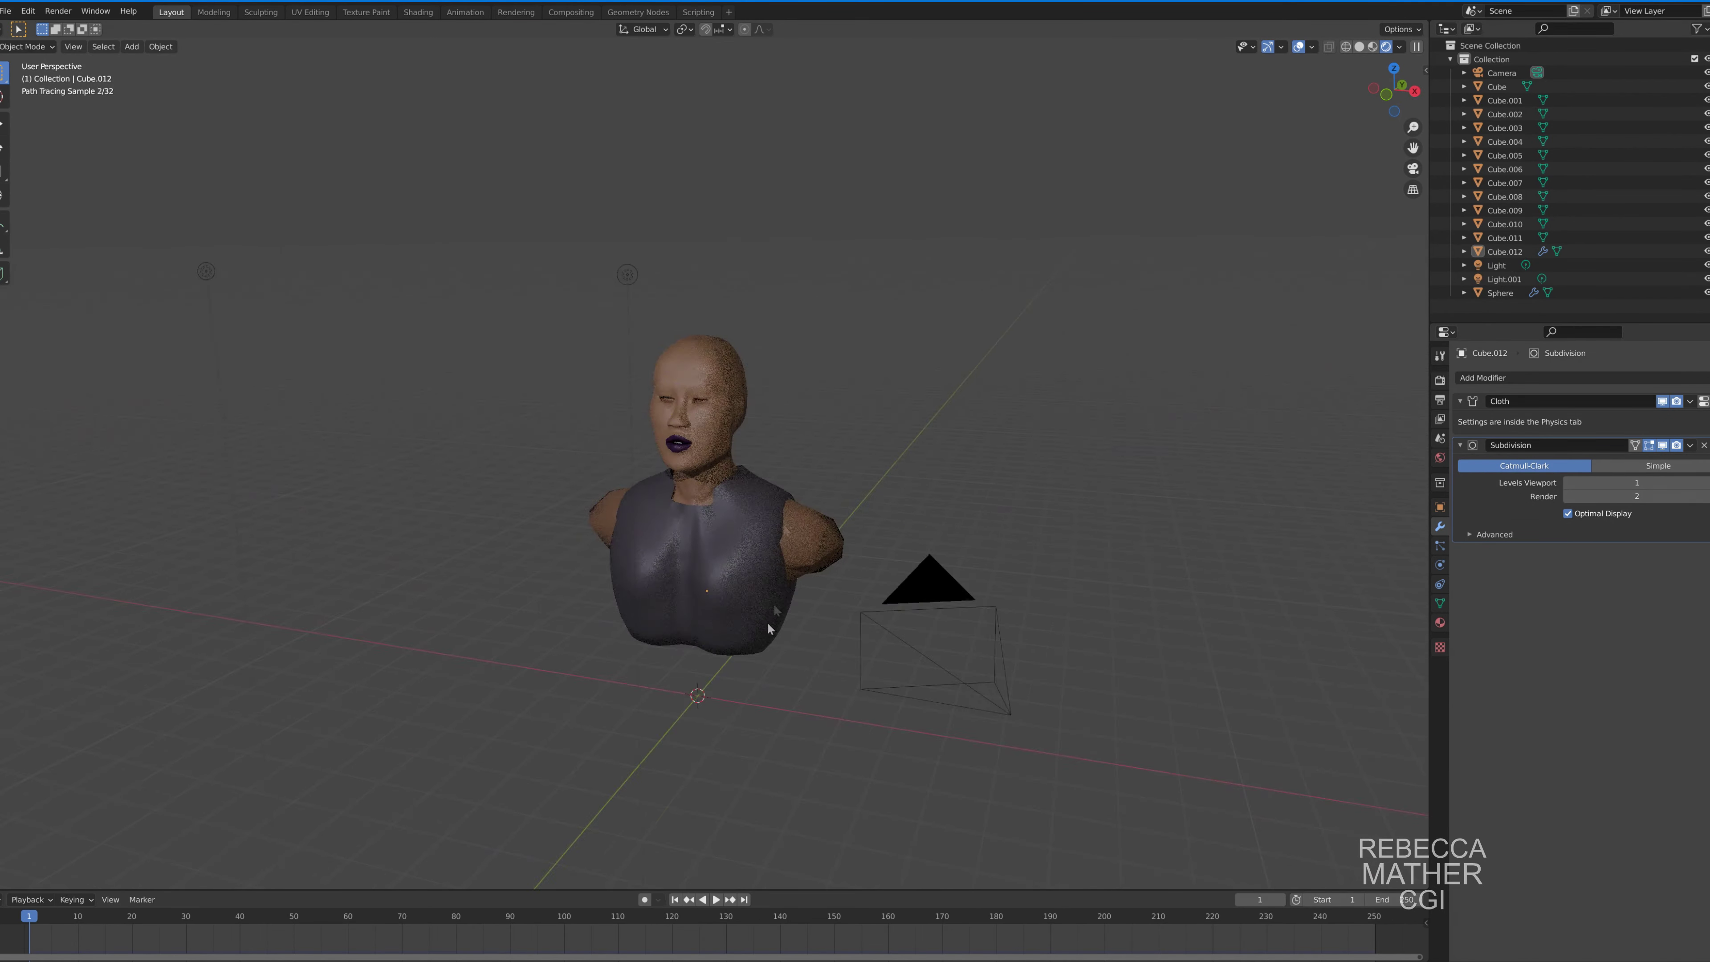
In Material Preview, edit Cube.012 and move the collar faces back along Y.
{"action": "key", "text": "z"}
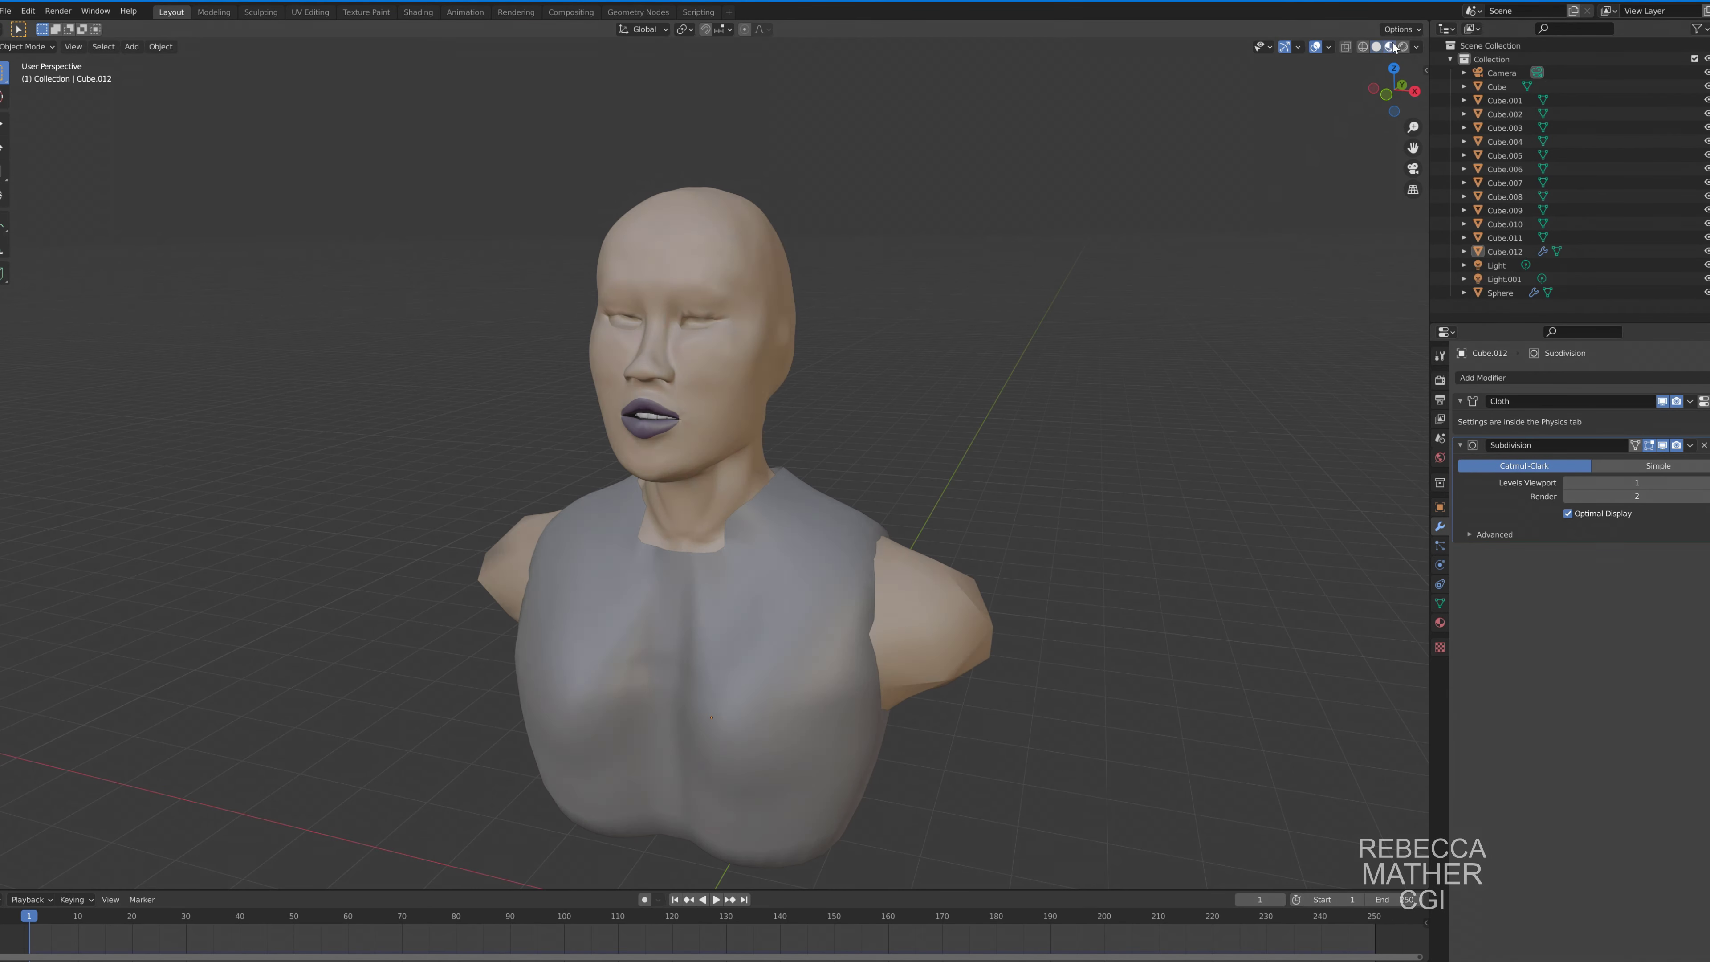
{"action": "scroll", "coordinate": [1130, 523], "scroll_direction": "up", "scroll_amount": 5}
{"action": "middle_click_drag", "start_coordinate": [1130, 524], "coordinate": [356, 452]}
{"action": "left_click", "coordinate": [774, 674]}
{"action": "key", "text": "Tab"}
{"action": "middle_click_drag", "start_coordinate": [774, 674], "coordinate": [800, 657]}
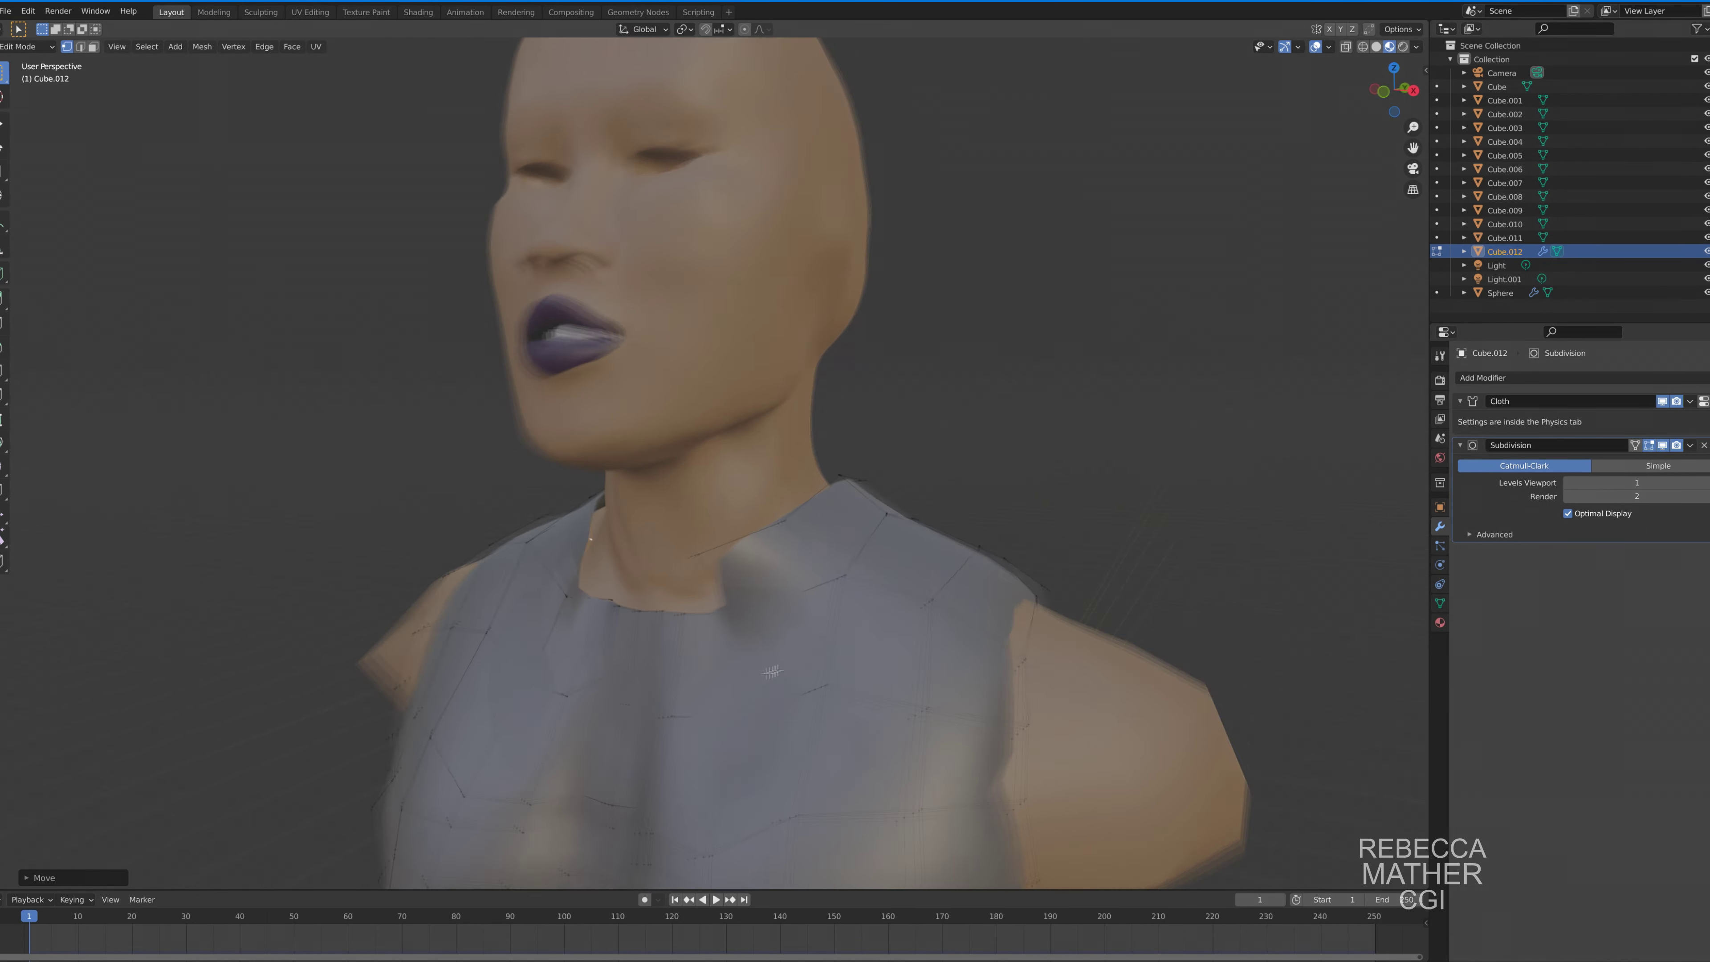
{"action": "key", "text": "g"}
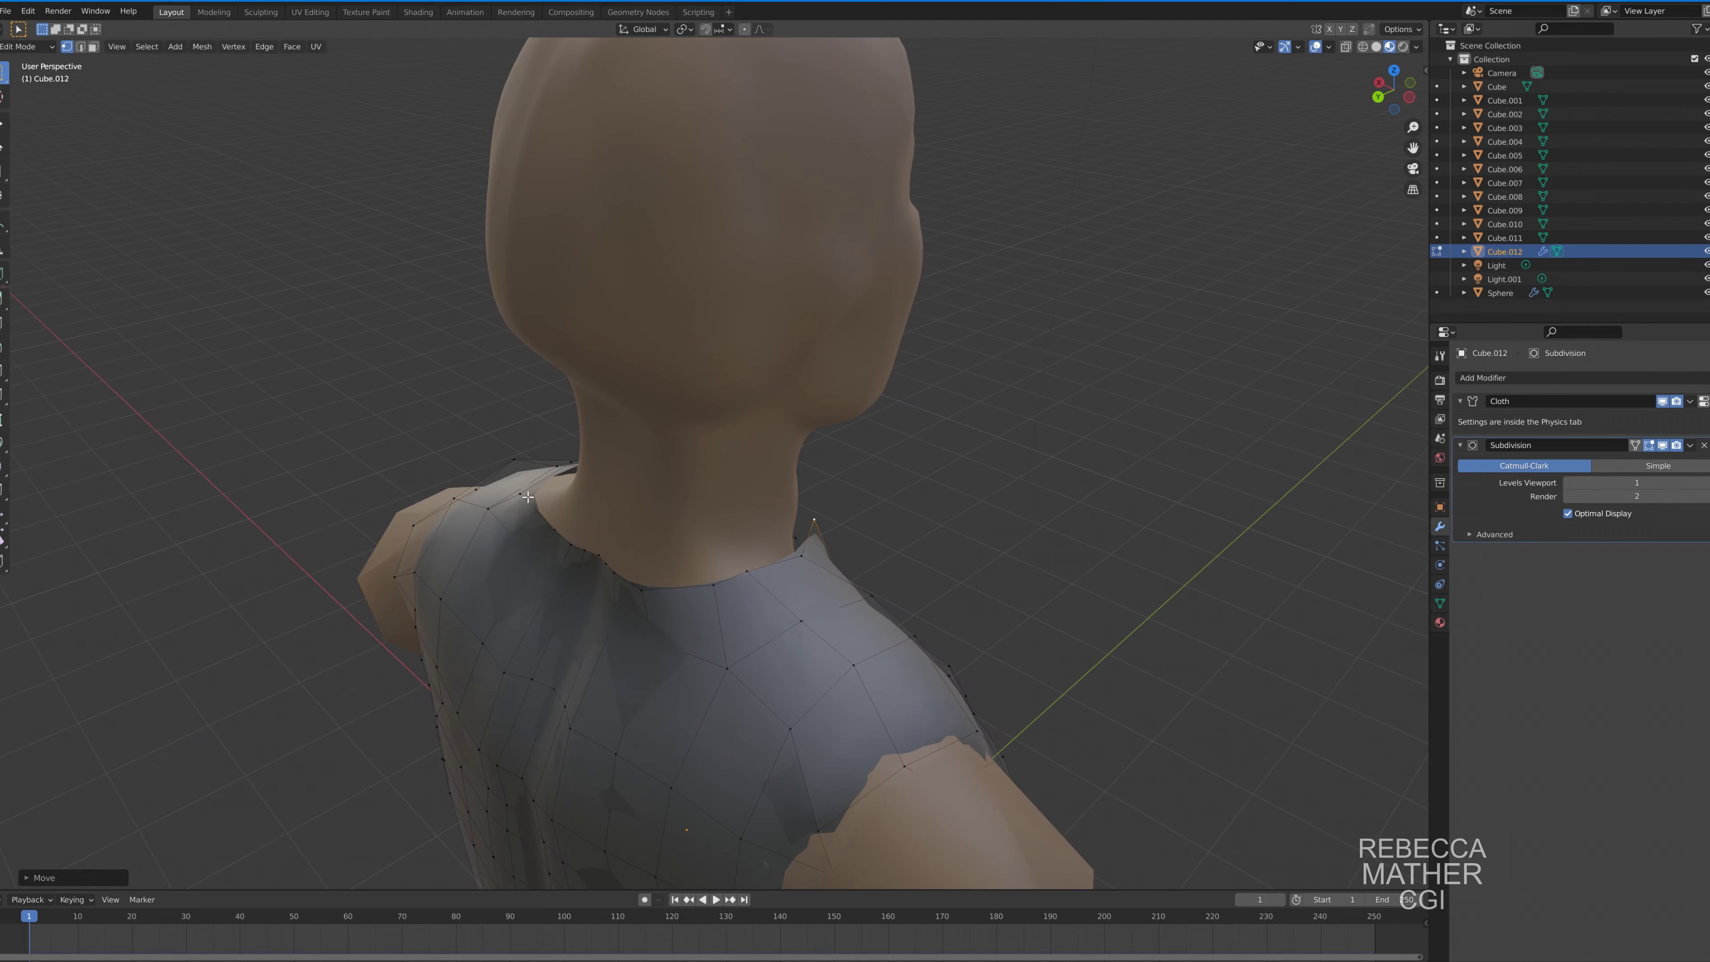
{"action": "key", "text": "y"}
{"action": "left_click", "coordinate": [632, 586]}
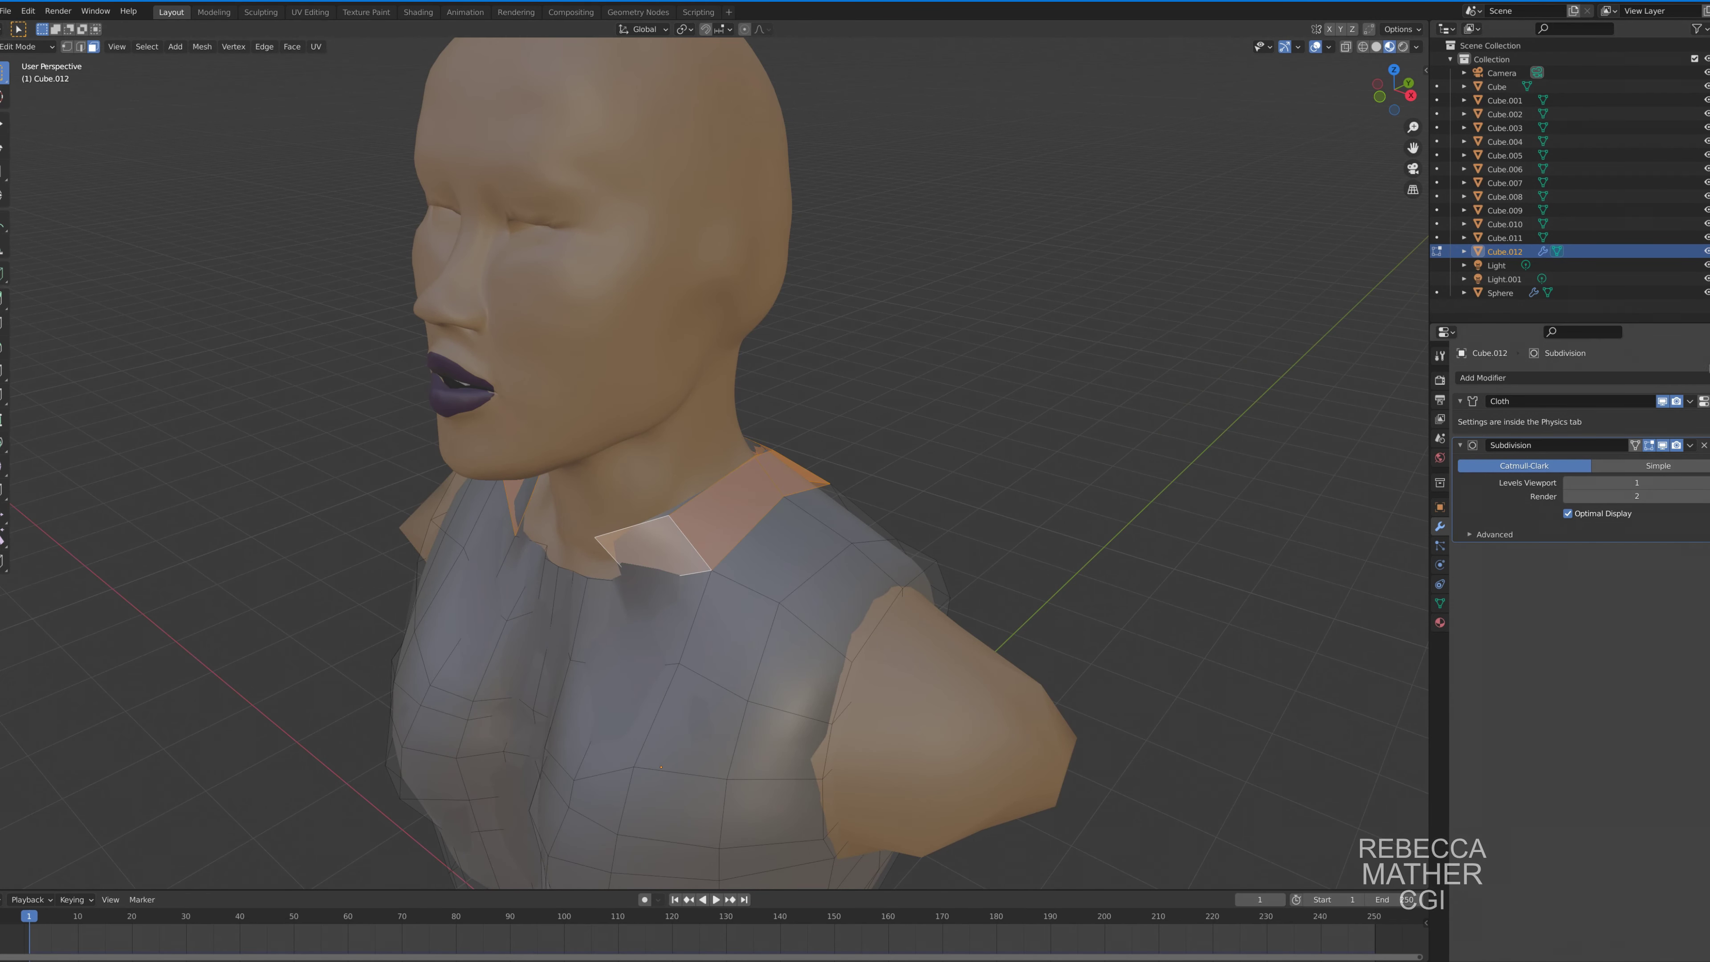
Set Material.011's Base Color to black for the collar trim.
{"action": "left_click", "coordinate": [1441, 622]}
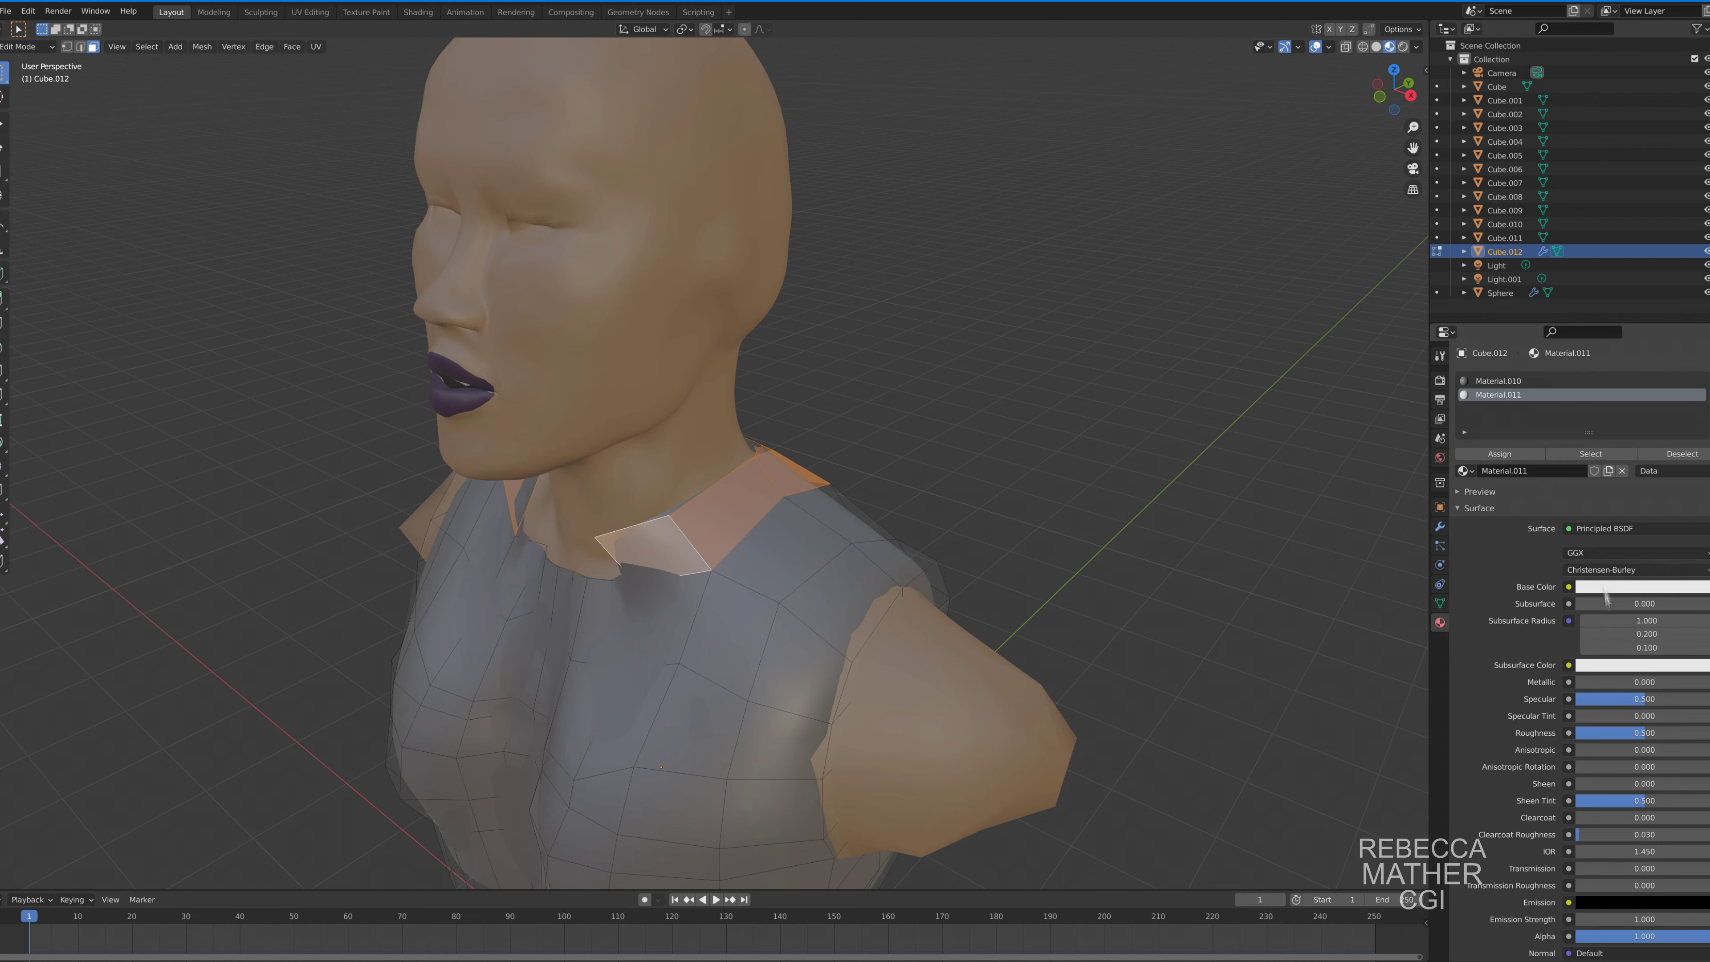
{"action": "left_click", "coordinate": [1606, 591]}
{"action": "left_click", "coordinate": [1500, 453]}
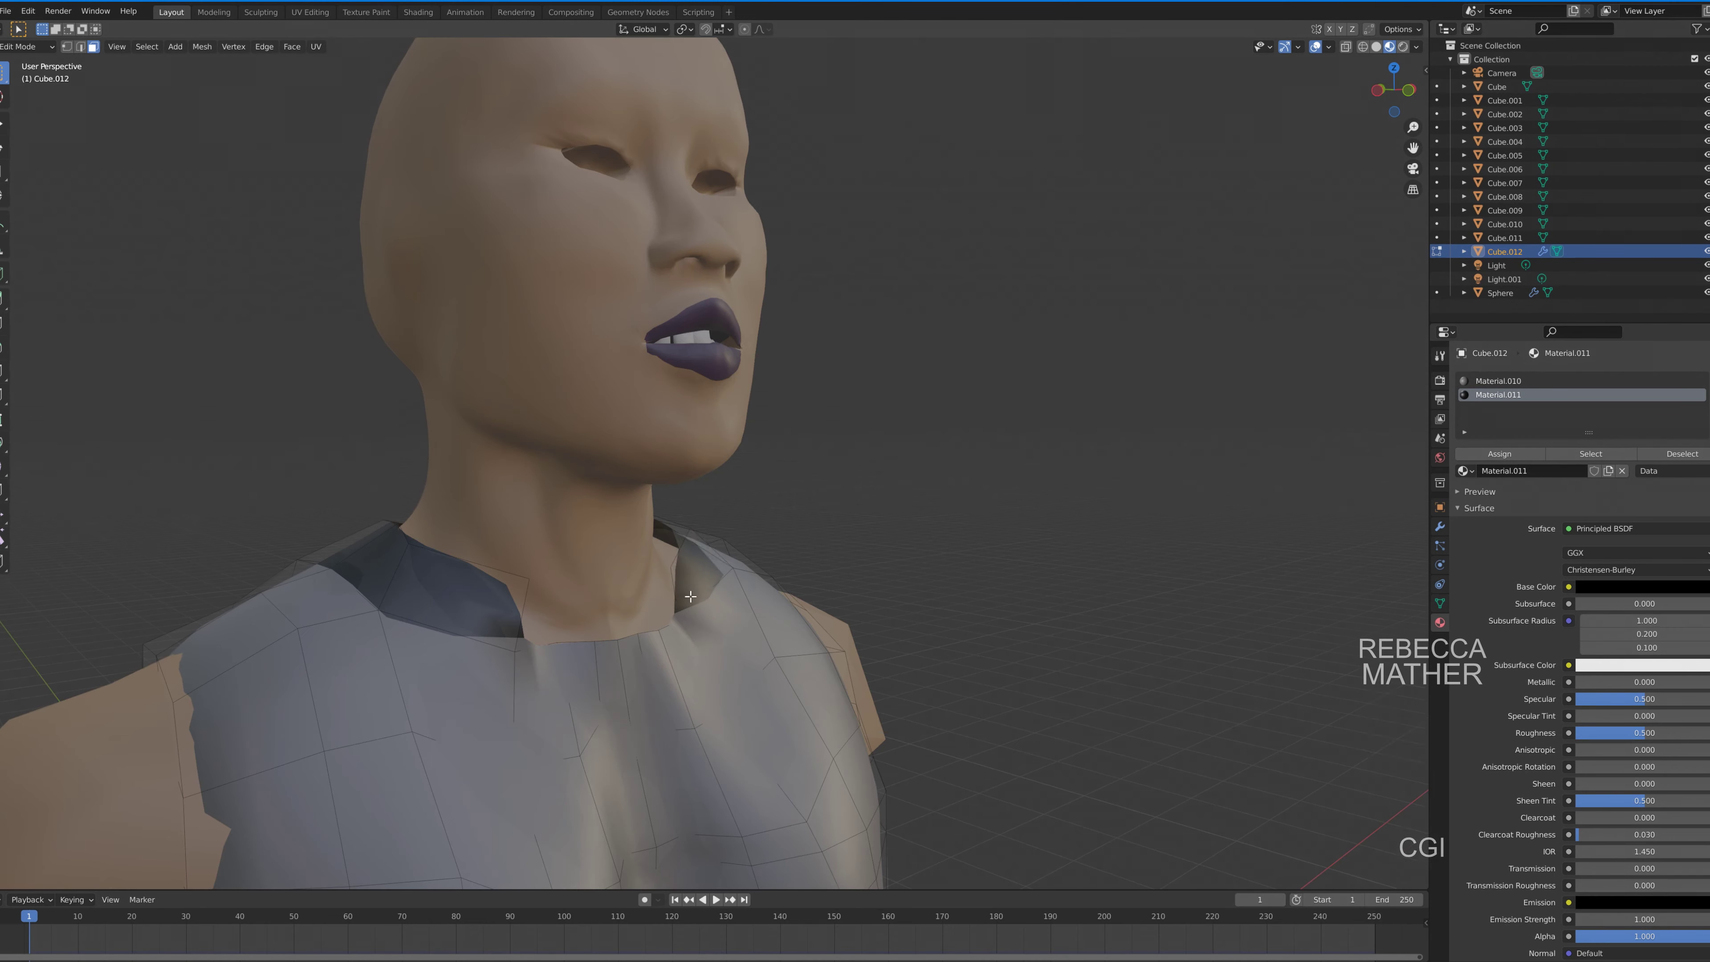
Extrude the collar face loop and scale it into a thicker rim.
{"action": "left_click", "coordinate": [758, 611], "text": "alt"}
{"action": "key", "text": "e"}
{"action": "key", "text": "s"}
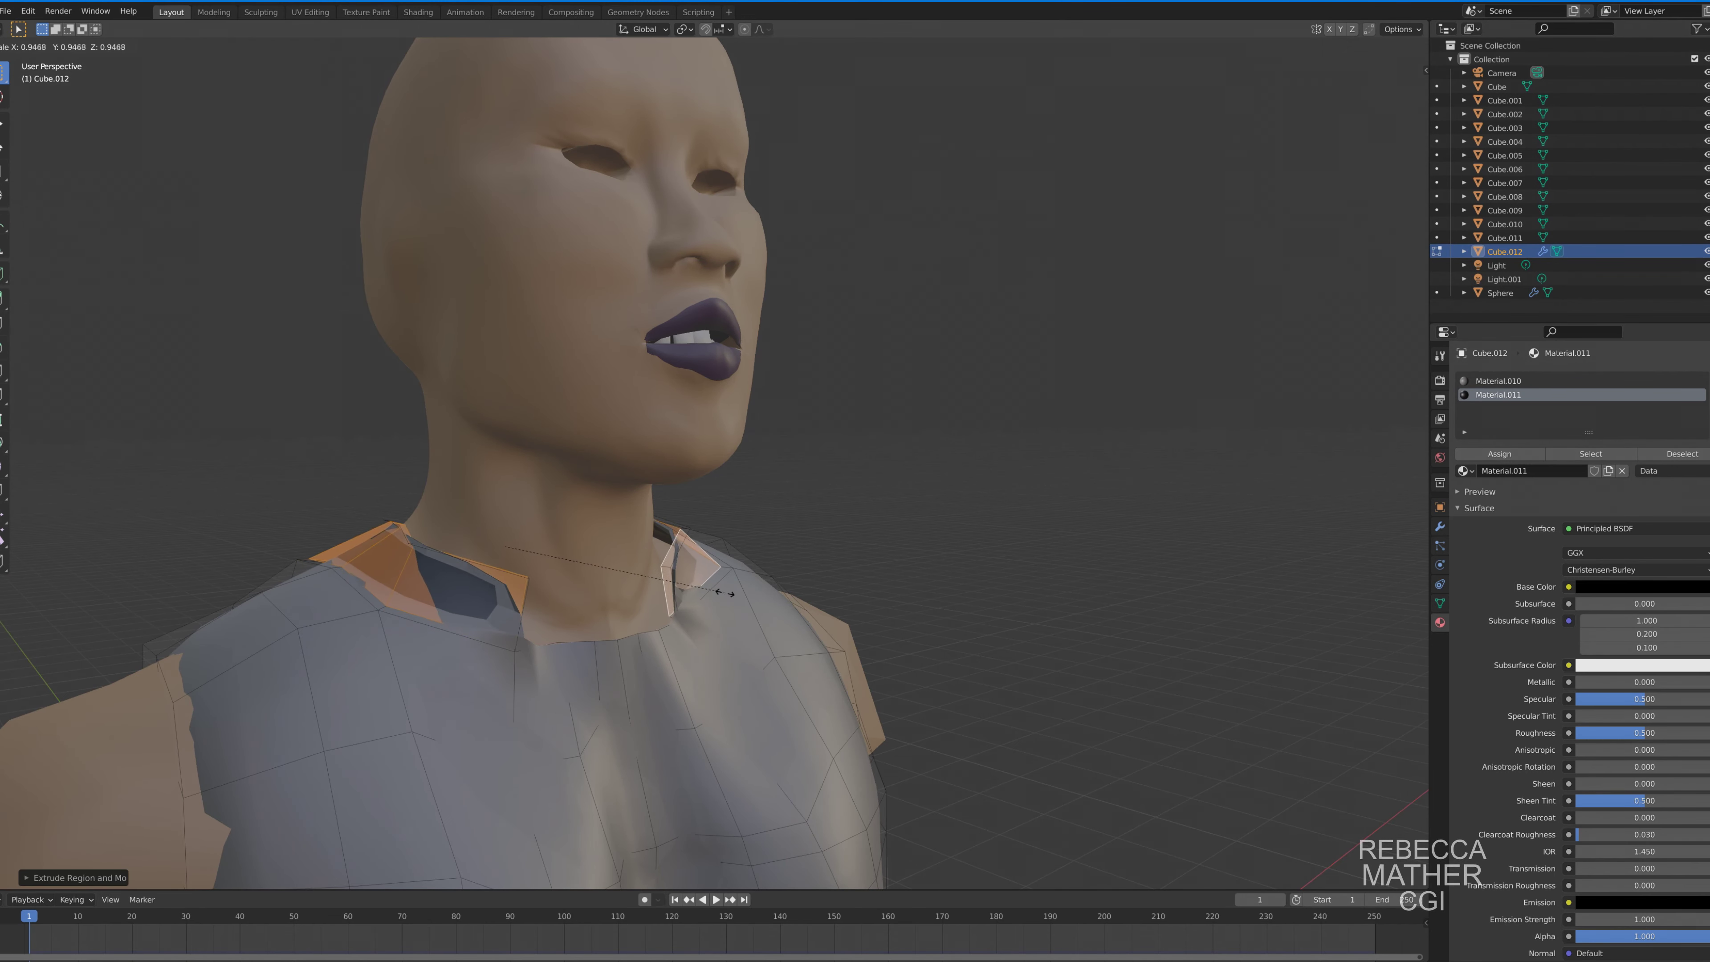
{"action": "left_click", "coordinate": [707, 591]}
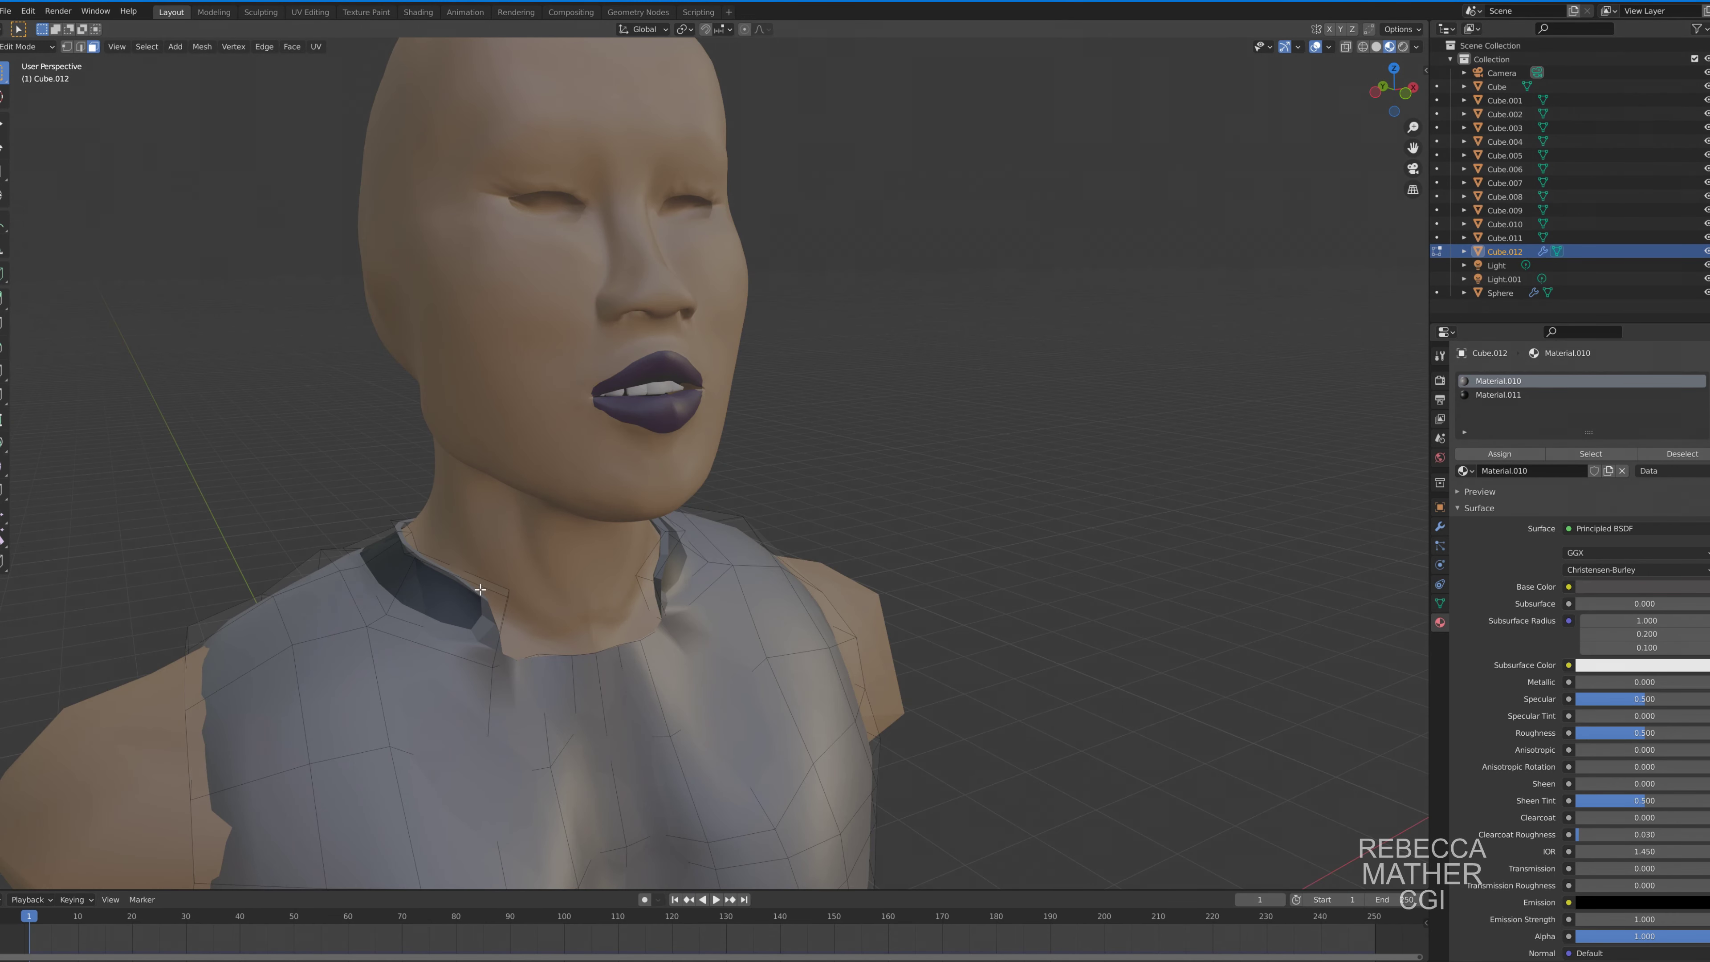
Shift collar pieces along the X and Y axes to reshape the rim.
{"action": "key", "text": "g"}
{"action": "key", "text": "x"}
{"action": "left_click", "coordinate": [637, 652]}
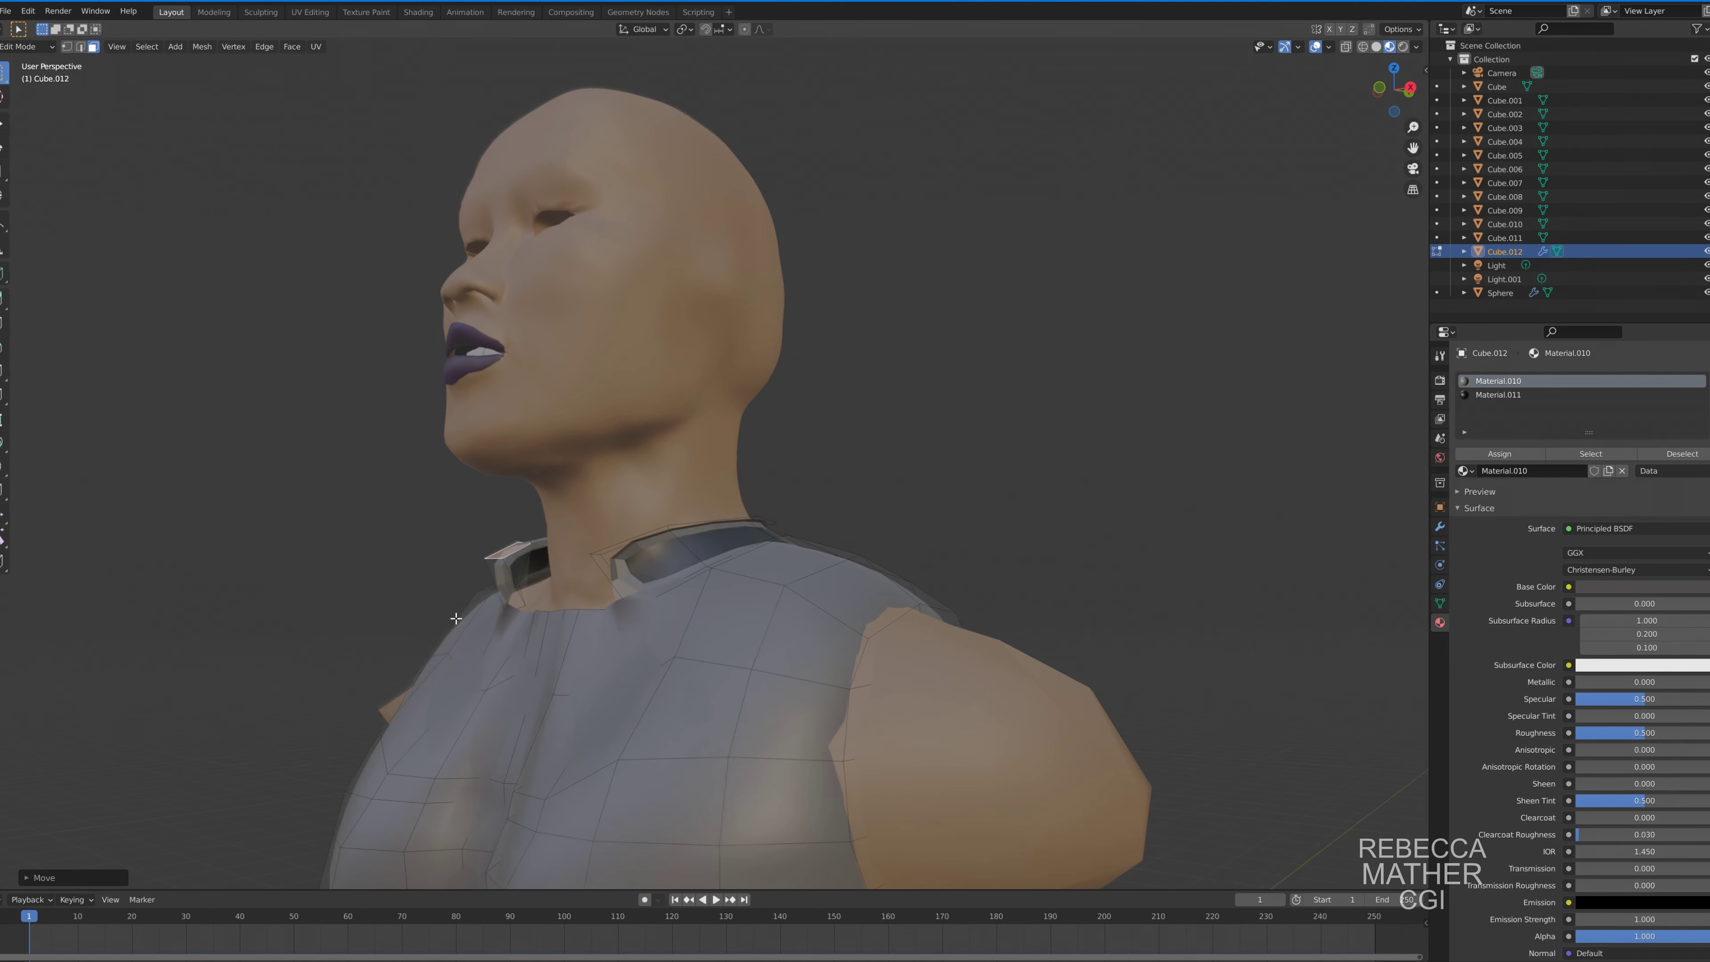
{"action": "middle_click_drag", "start_coordinate": [943, 566], "coordinate": [525, 682]}
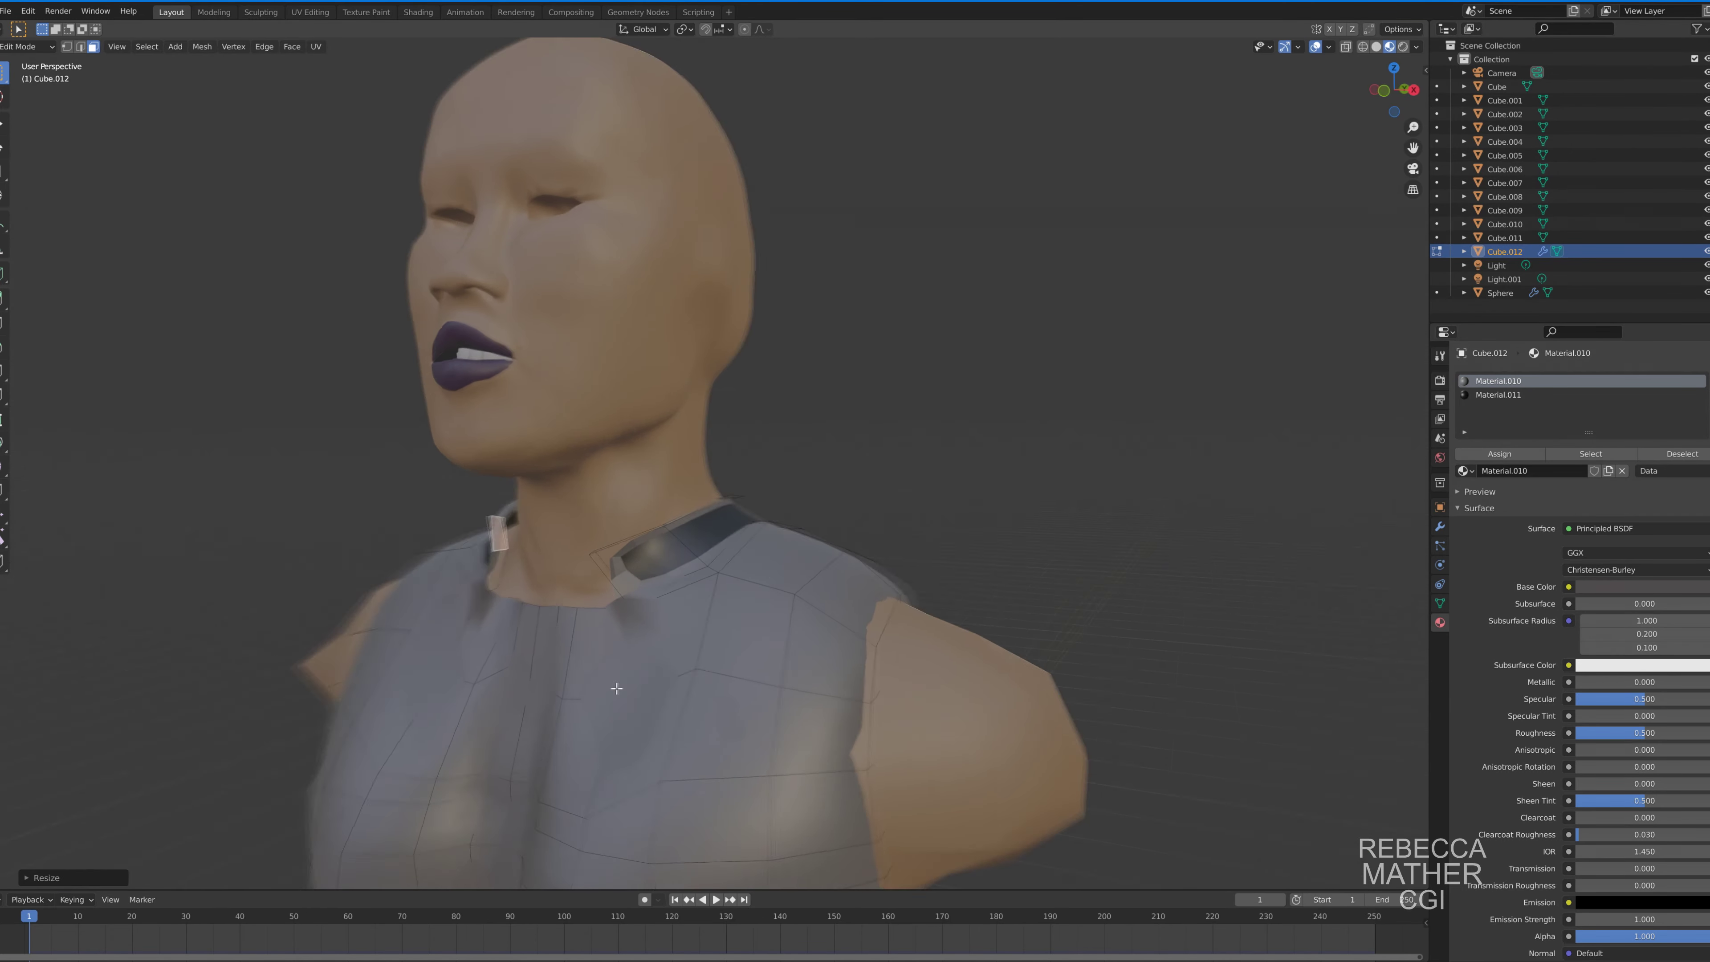
{"action": "key", "text": "g"}
{"action": "key", "text": "y"}
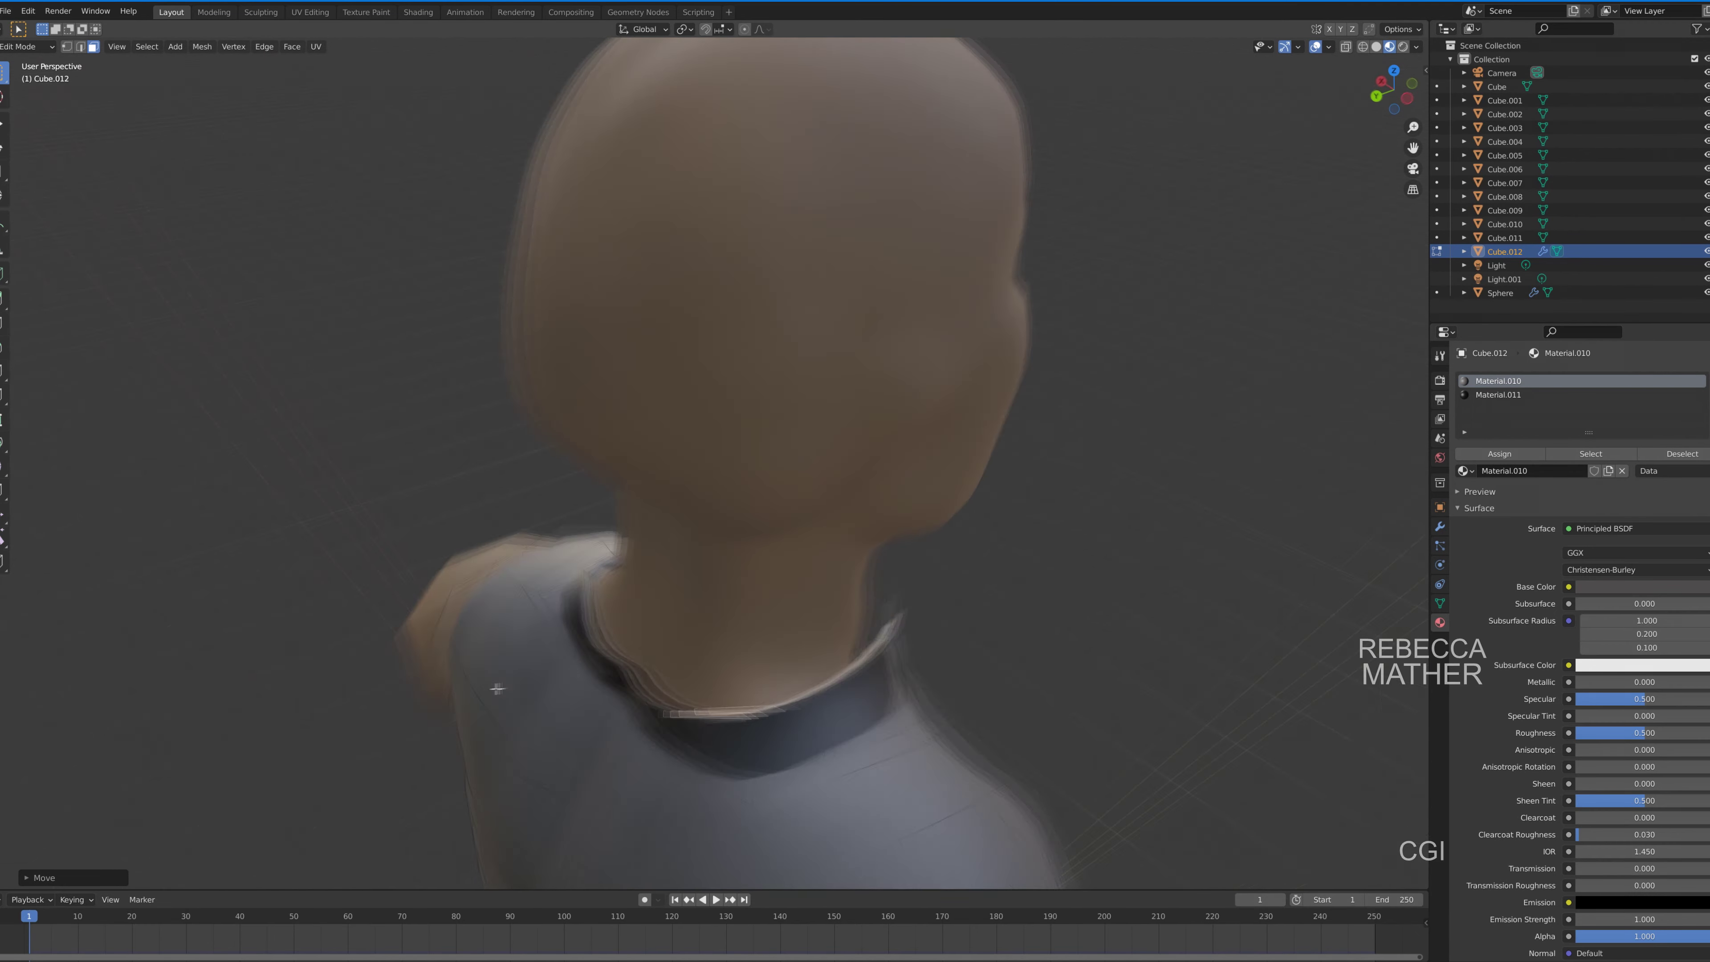
{"action": "left_click", "coordinate": [943, 657]}
{"action": "middle_click_drag", "start_coordinate": [943, 657], "coordinate": [503, 602]}
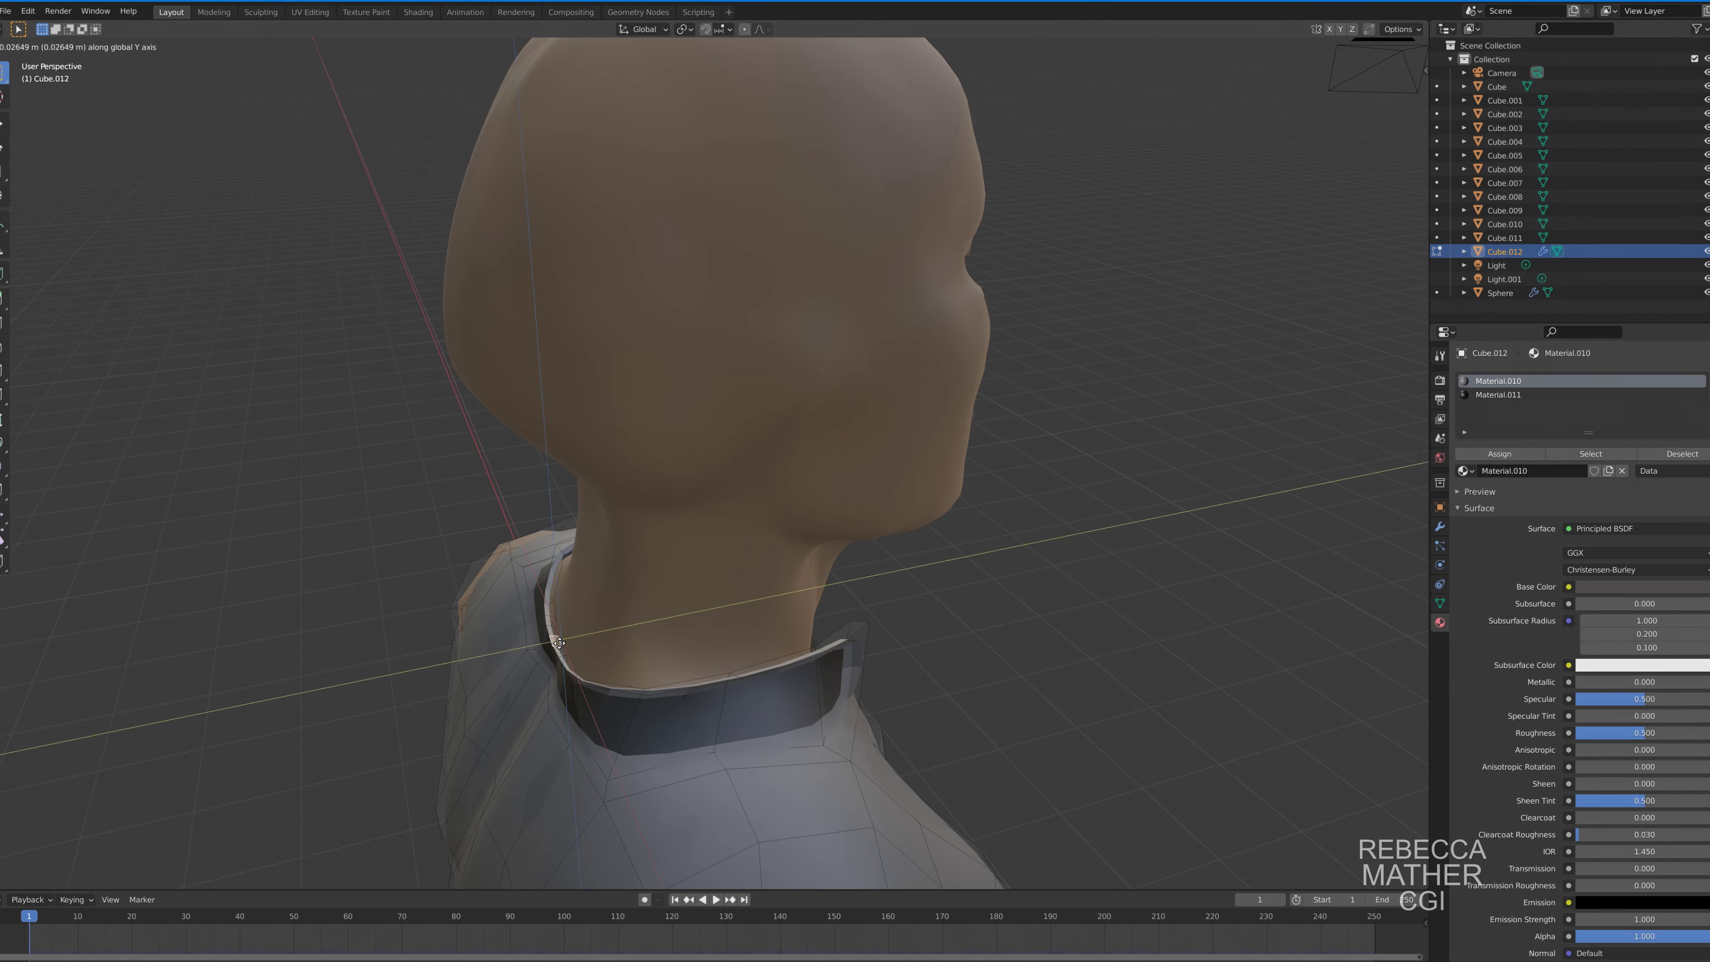
Select a path of collar faces running around the neck.
{"action": "left_click", "coordinate": [503, 601]}
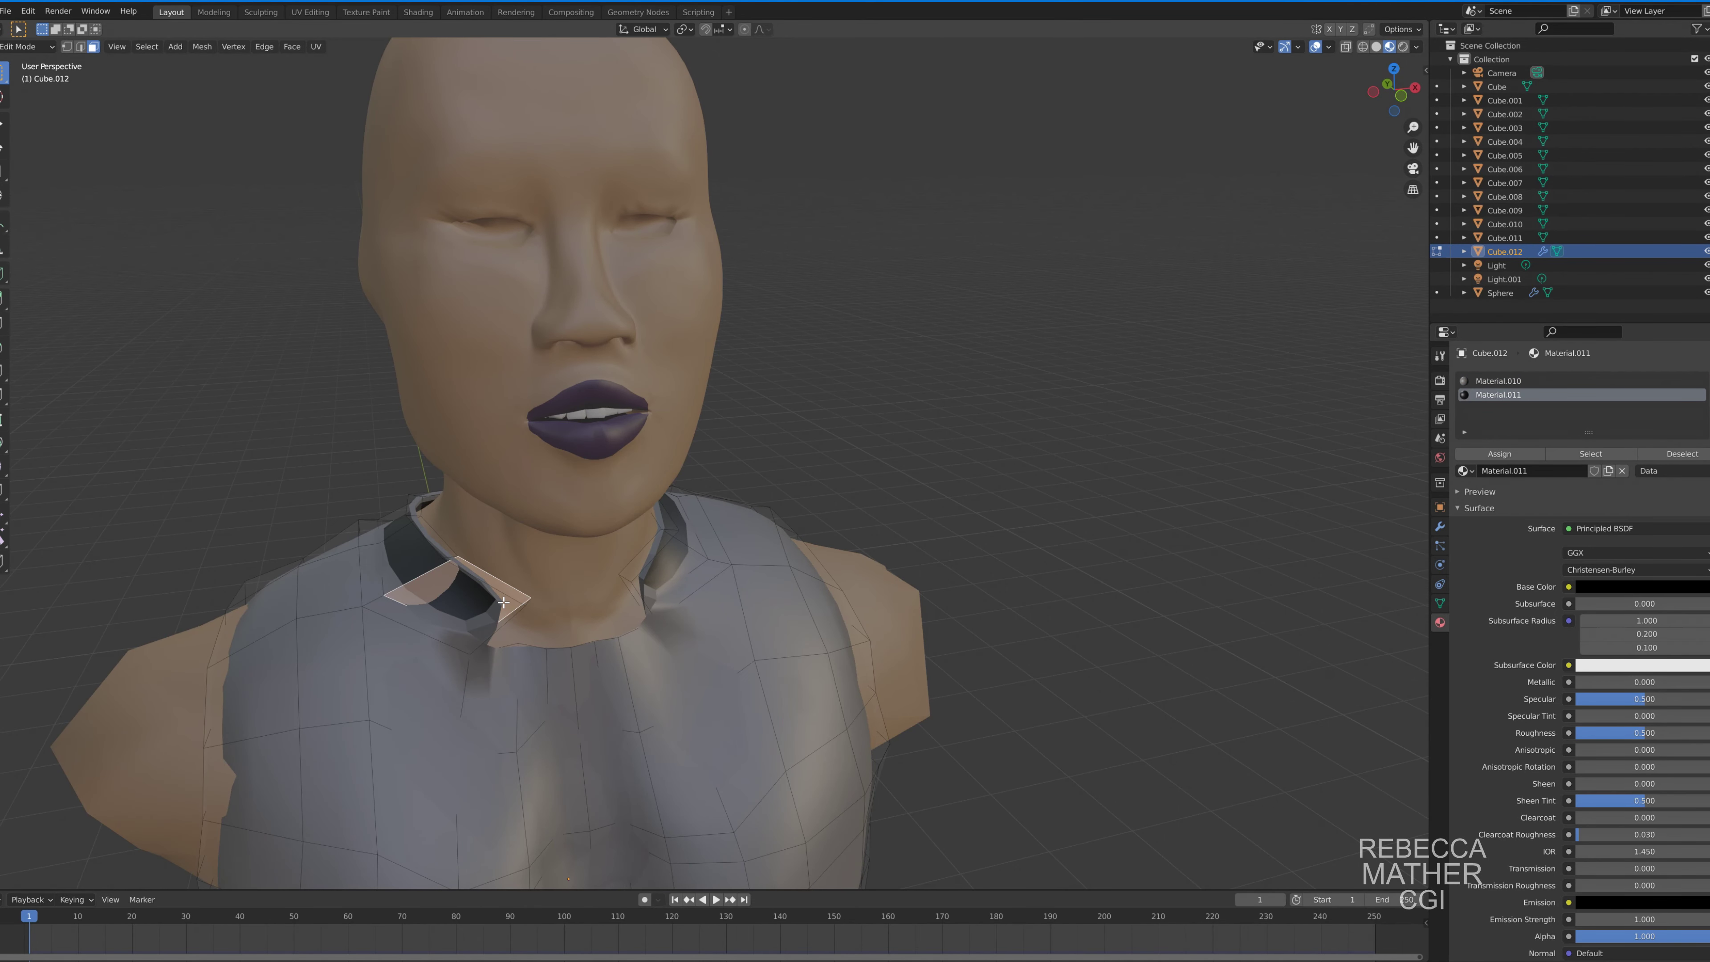
{"action": "mouse_move", "coordinate": [479, 531]}
{"action": "middle_mouse_down"}
{"action": "mouse_move", "coordinate": [700, 592]}
{"action": "mouse_move", "coordinate": [660, 608]}
{"action": "mouse_move", "coordinate": [538, 571]}
{"action": "mouse_move", "coordinate": [737, 766]}
{"action": "mouse_move", "coordinate": [802, 677]}
{"action": "mouse_move", "coordinate": [869, 497]}
{"action": "mouse_move", "coordinate": [1042, 641]}
{"action": "middle_mouse_up"}
{"action": "left_click", "coordinate": [699, 591], "text": "shift"}
{"action": "left_click", "coordinate": [660, 609], "text": "shift"}
{"action": "left_click", "coordinate": [801, 677]}
{"action": "left_click", "coordinate": [868, 498], "text": "ctrl"}
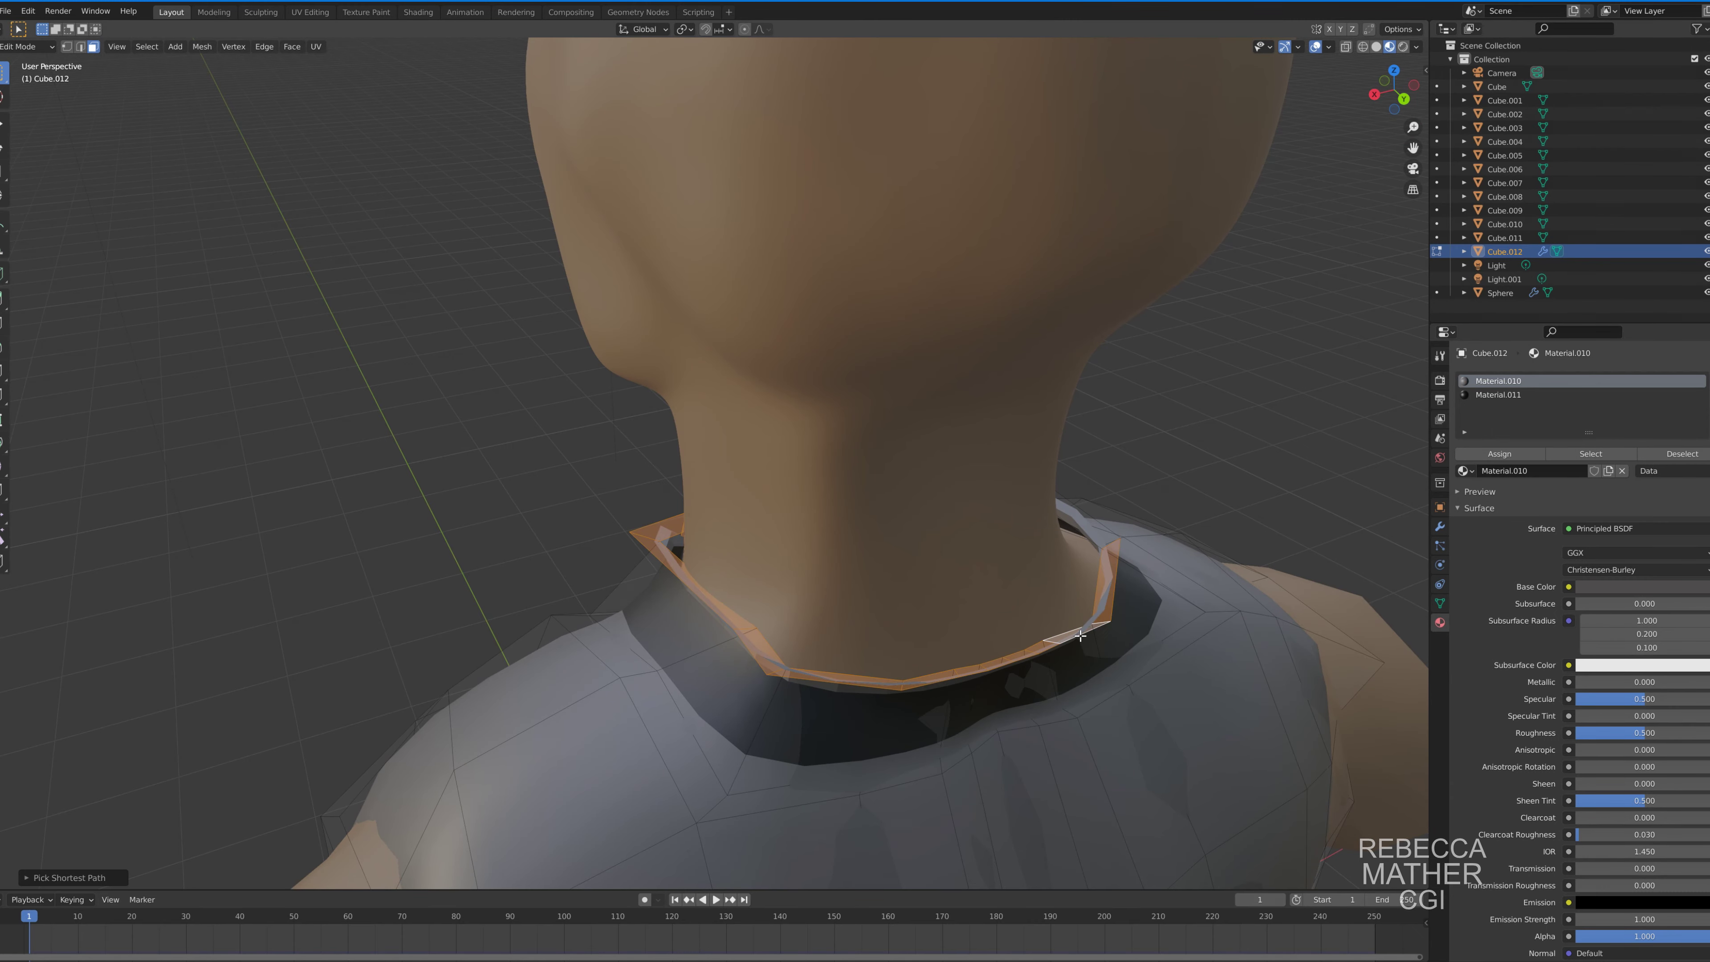
From a closer front view, move a selected collar face along X.
{"action": "mouse_move", "coordinate": [1079, 515]}
{"action": "middle_mouse_down"}
{"action": "mouse_move", "coordinate": [639, 673]}
{"action": "mouse_move", "coordinate": [842, 640]}
{"action": "middle_mouse_up"}
{"action": "scroll", "coordinate": [943, 620], "scroll_direction": "up", "scroll_amount": 5}
{"action": "scroll", "coordinate": [1070, 606], "scroll_direction": "up", "scroll_amount": 3}
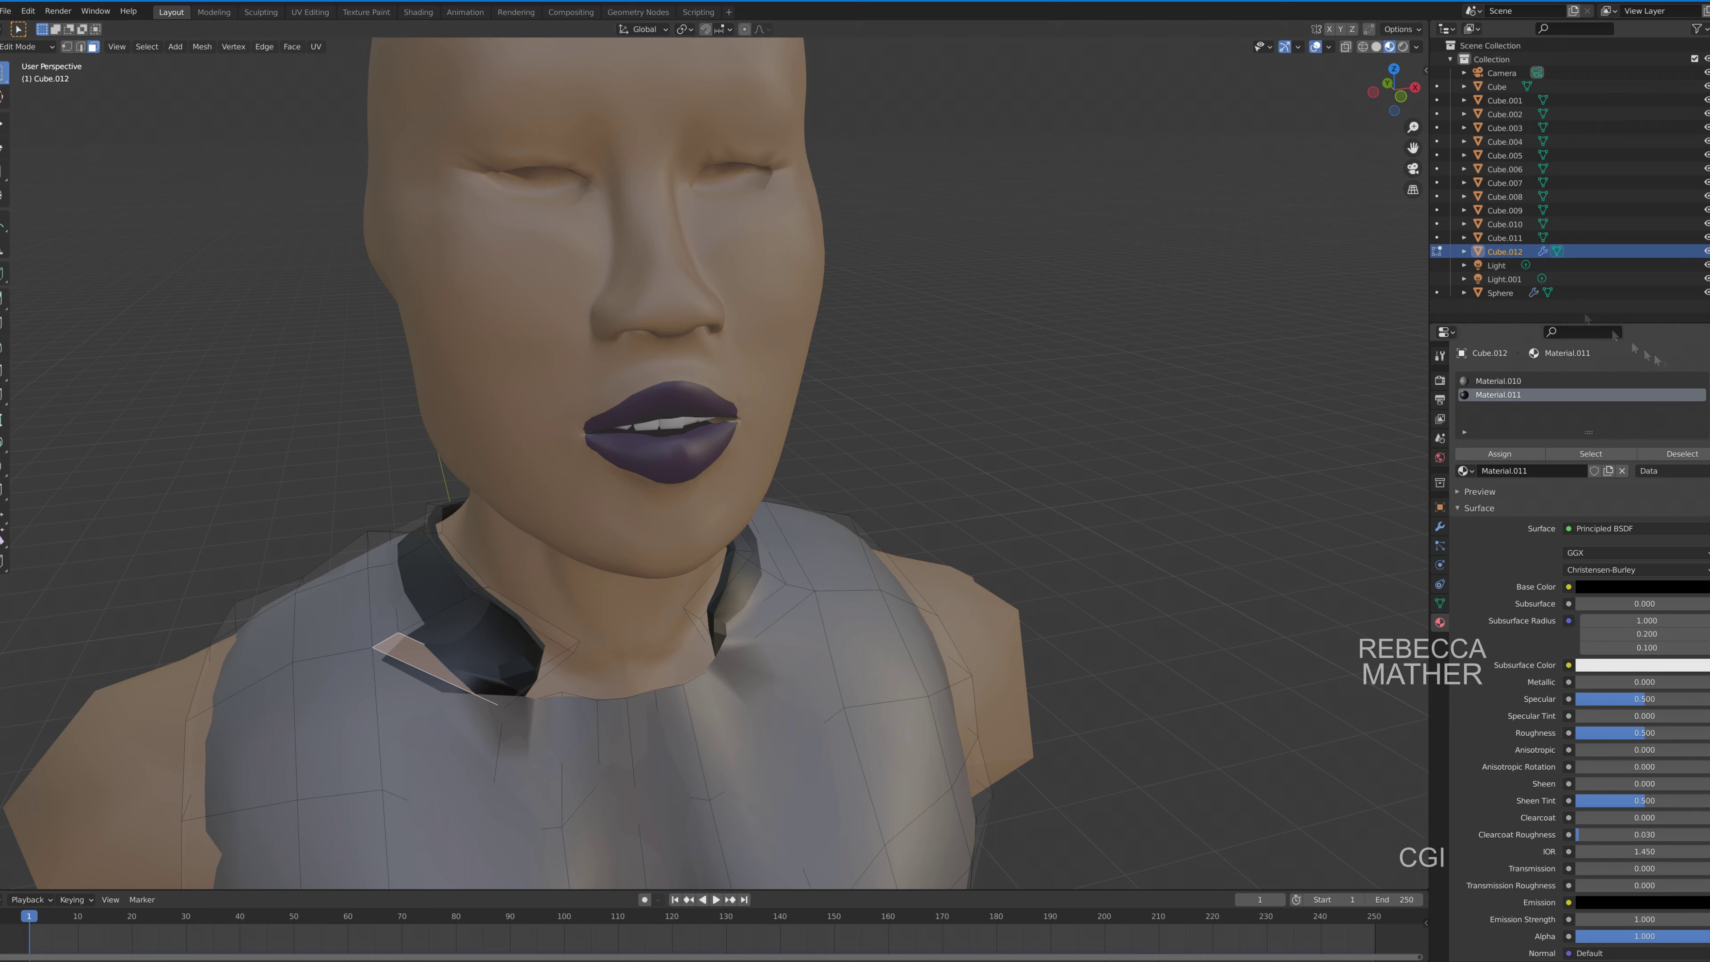
{"action": "middle_click_drag", "start_coordinate": [1071, 600], "coordinate": [943, 606]}
{"action": "left_click", "coordinate": [1499, 395]}
{"action": "key", "text": "g"}
{"action": "key", "text": "x"}
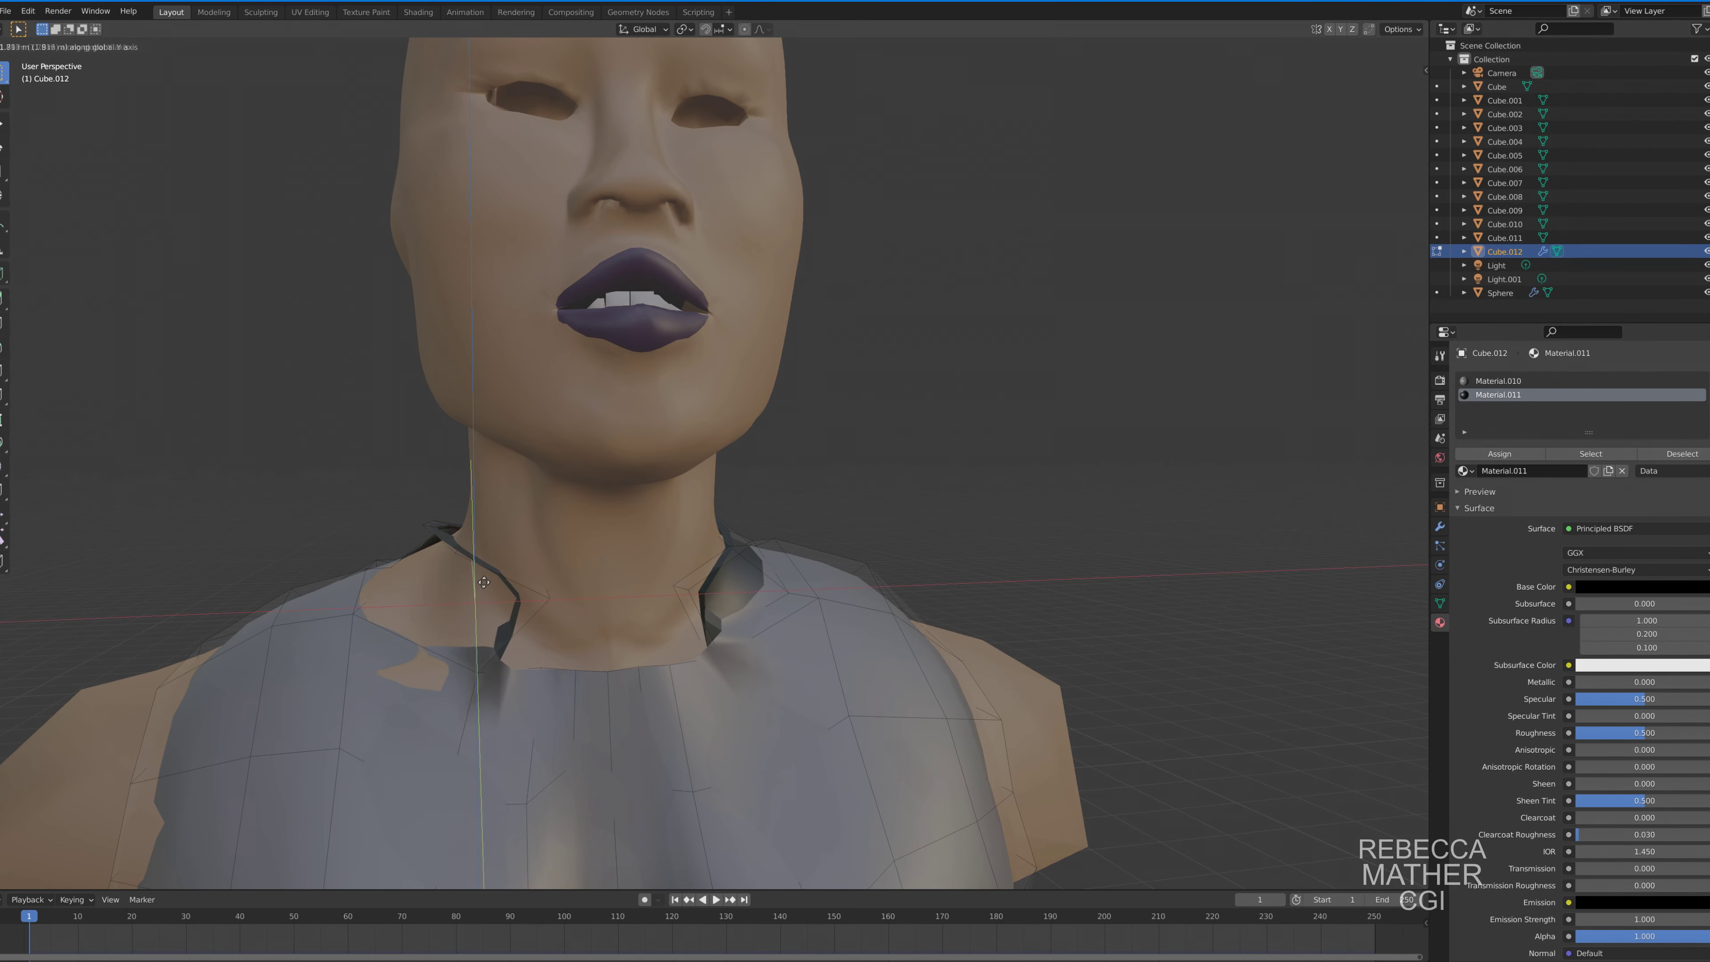